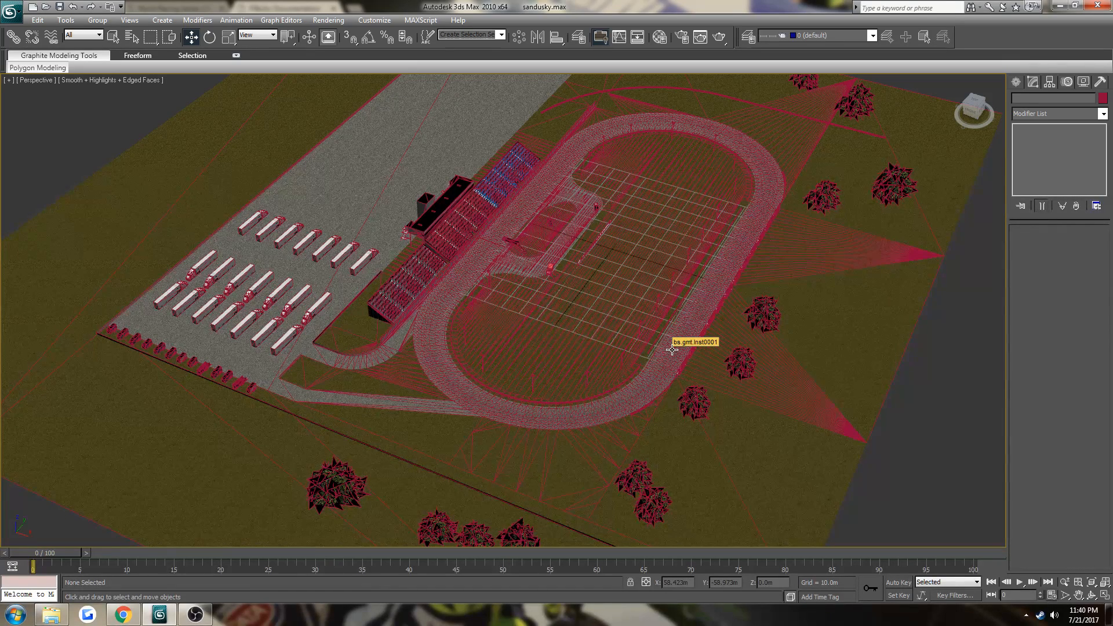
Step: Switch to Chrome and browse the World Racing Series site's About and News pages, ending on Downloads, where Track Tools is offered
scroll(903, 430, down, 2)
scroll(903, 430, up, 2)
click(123, 616)
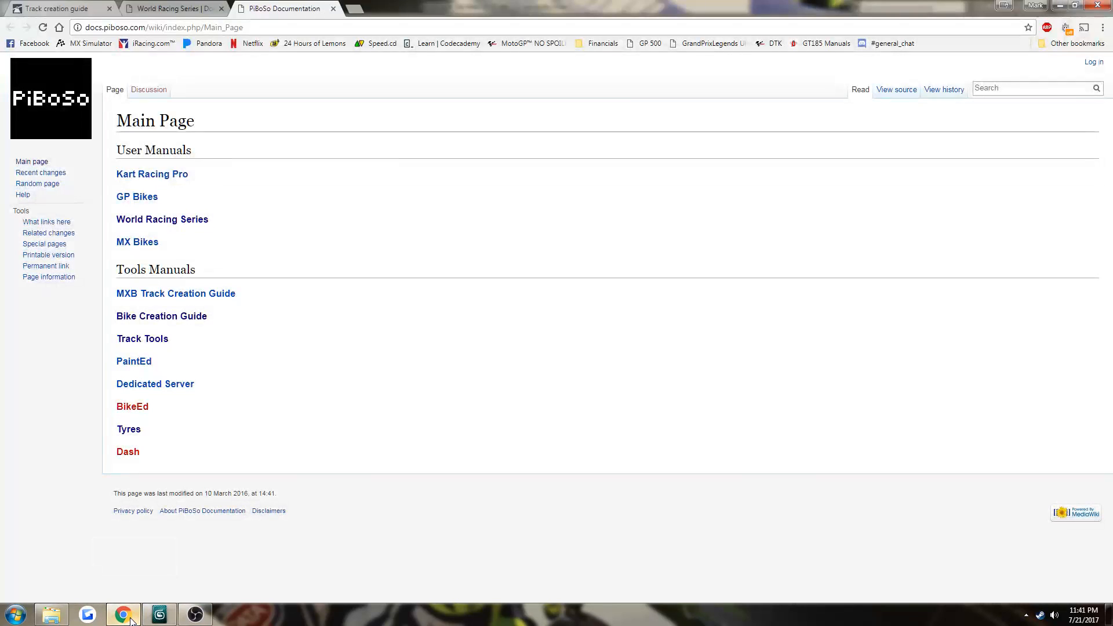
click(172, 9)
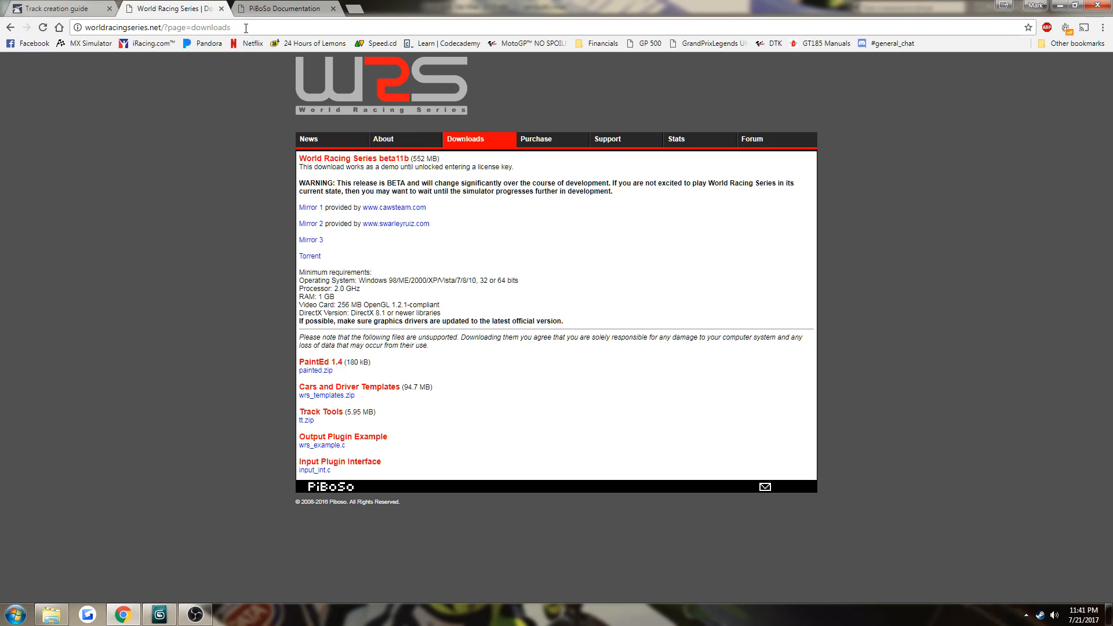
click(394, 139)
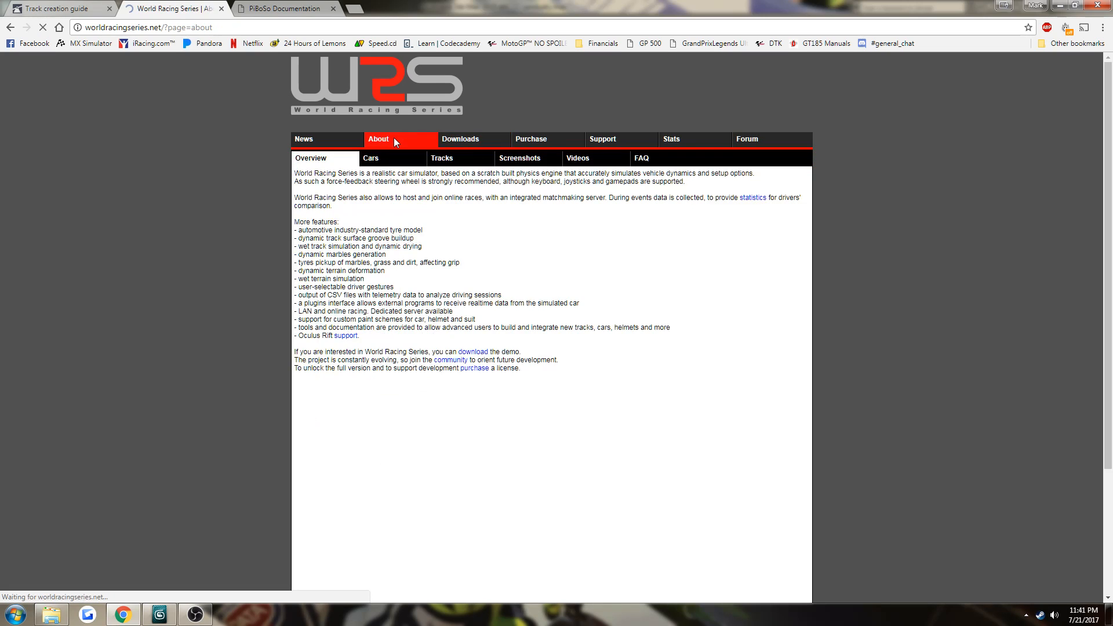
click(317, 144)
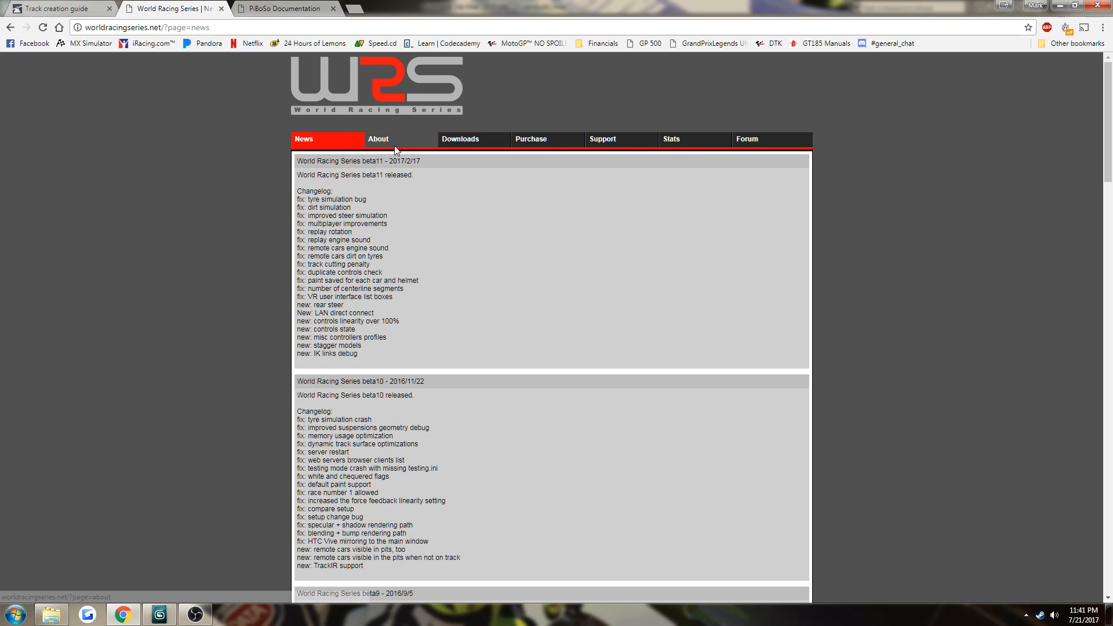
click(395, 146)
click(460, 145)
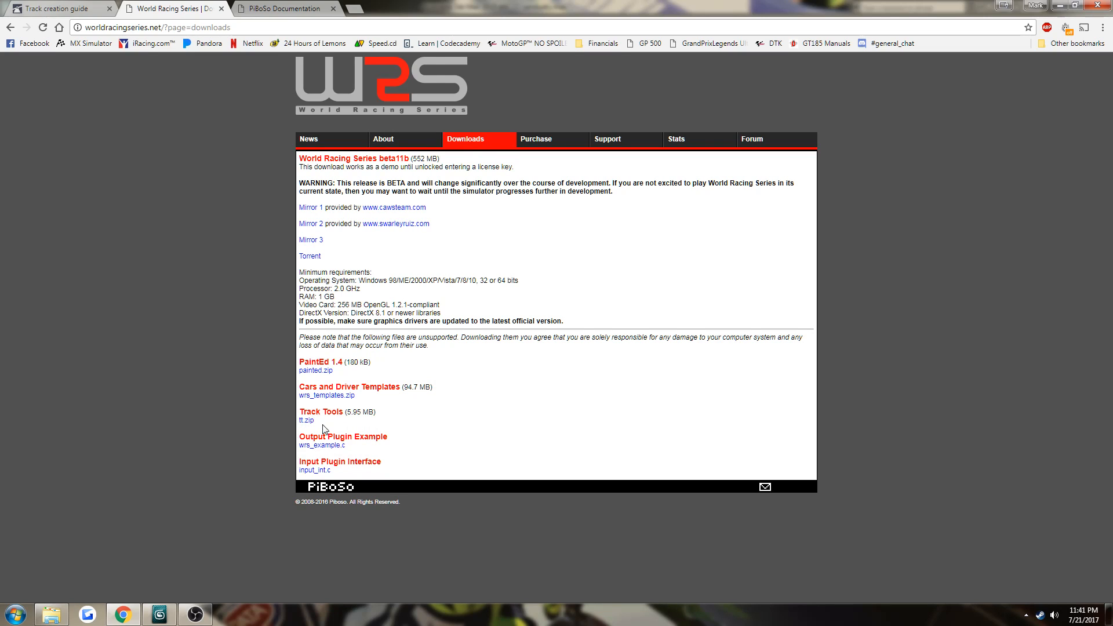
Step: Switch to Windows Explorer and open the TrackTools folder inside !PiBoSoTracks\Tracks on the Gaming (F:) drive
click(52, 614)
click(243, 430)
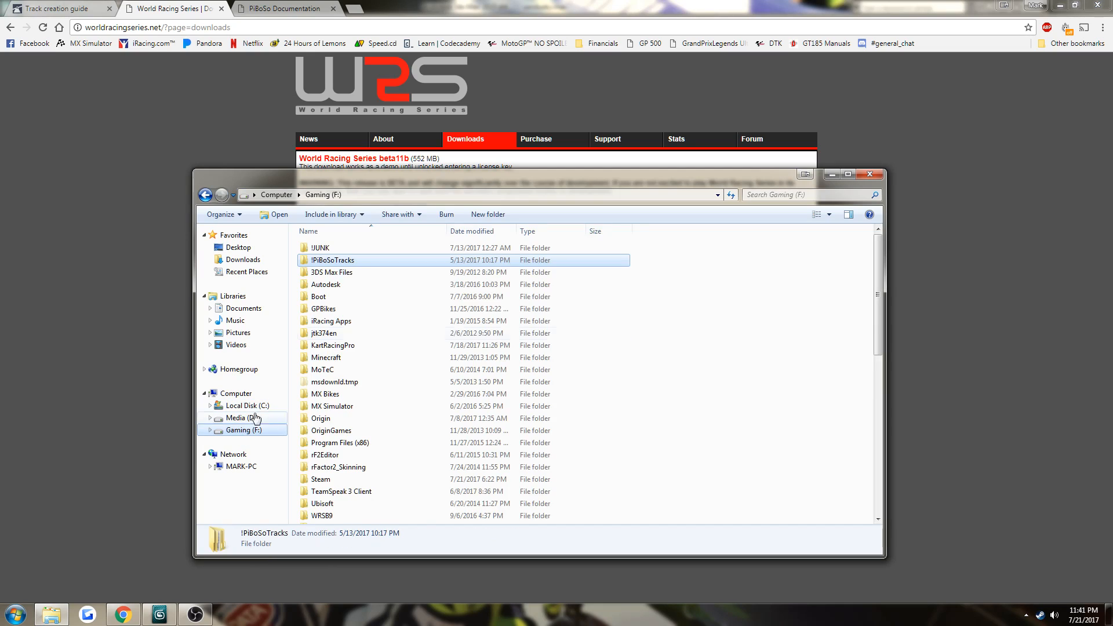
double_click(342, 260)
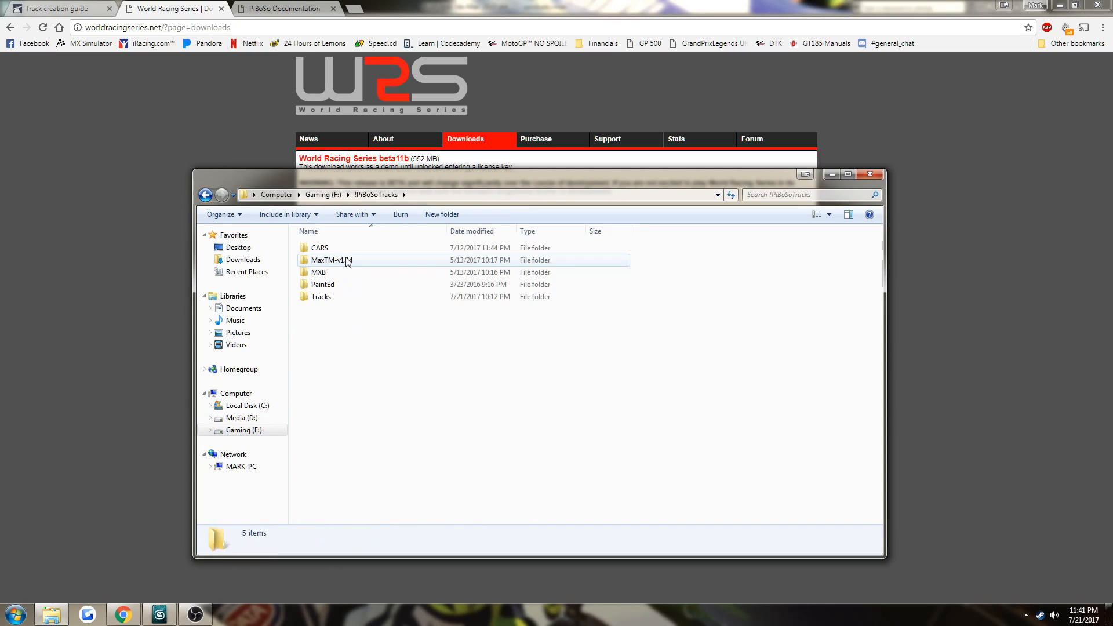
double_click(325, 297)
double_click(328, 418)
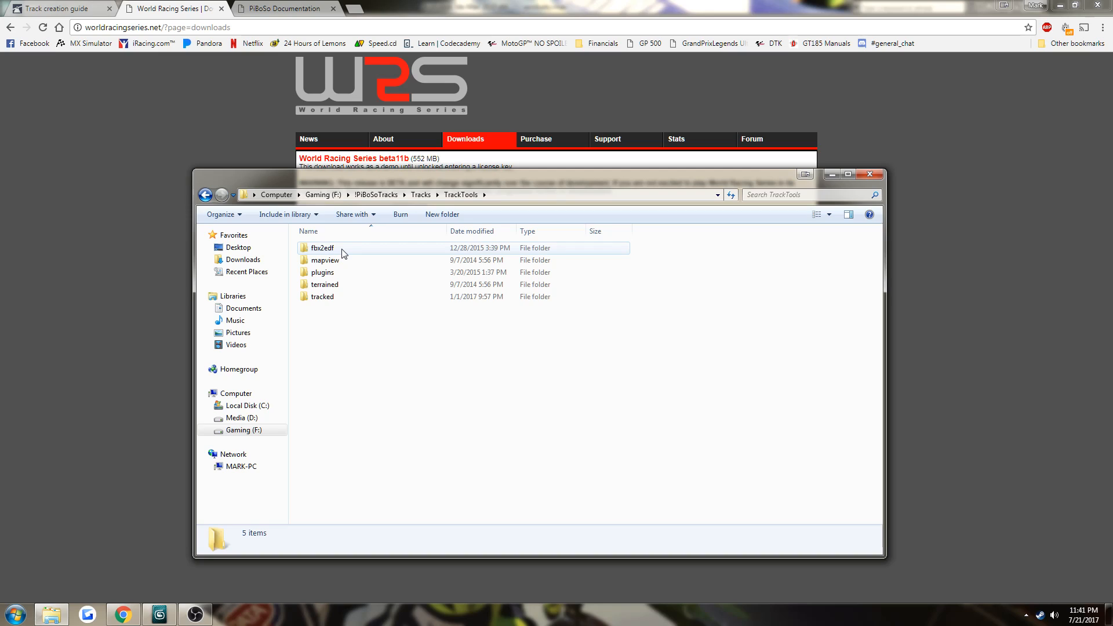
Step: Examine the contents of the mapview, plugins, terrained and tracked folders within TrackTools
mouse_move(340, 264)
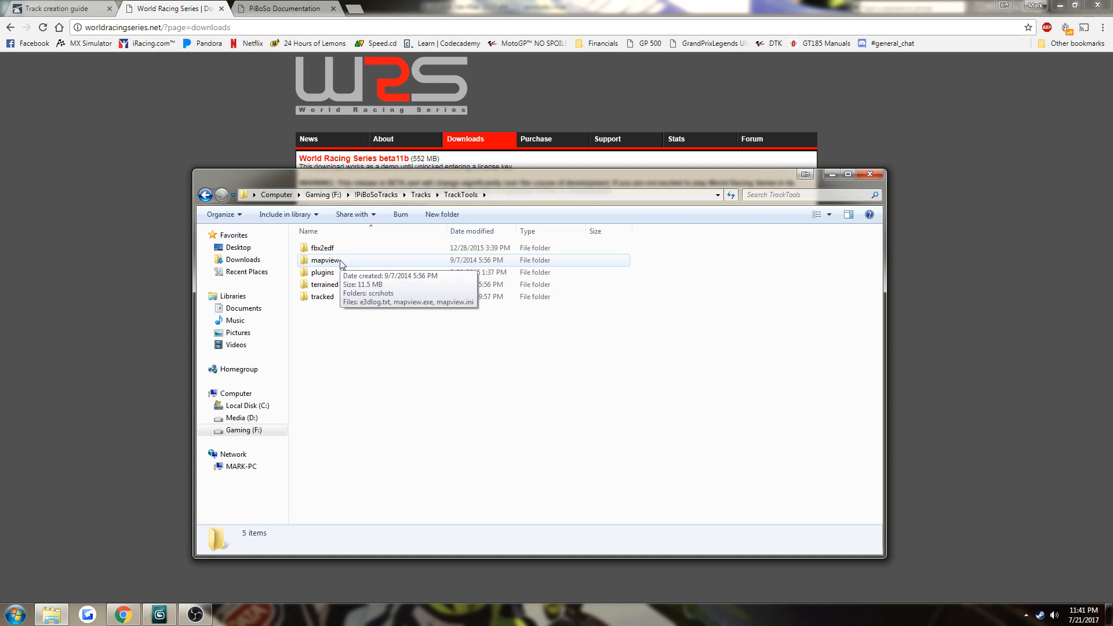
double_click(341, 262)
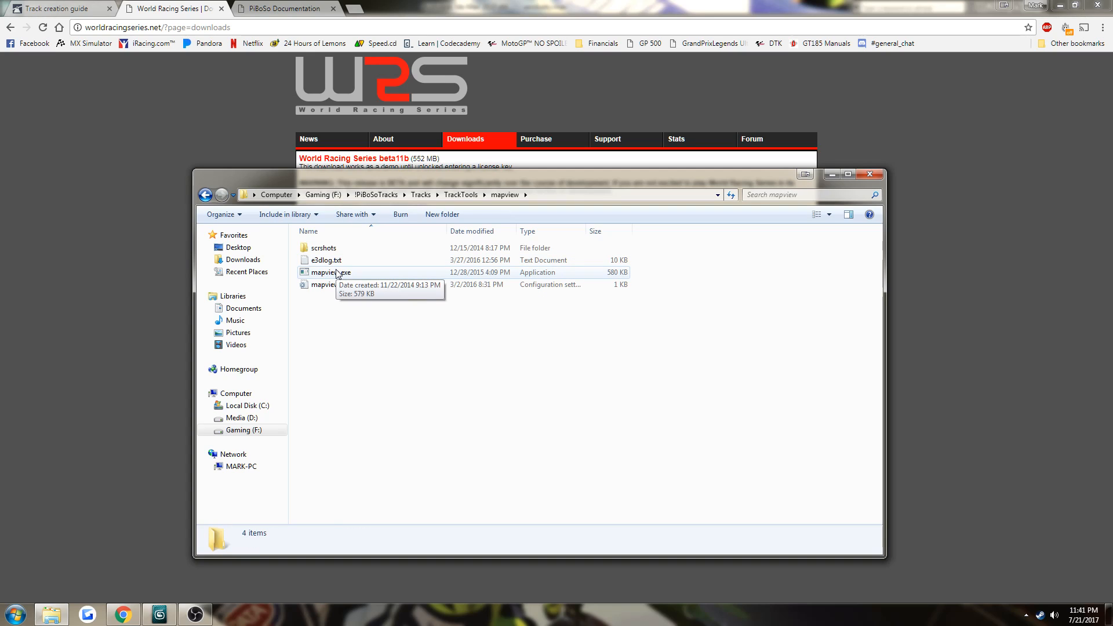
key(BackSpace)
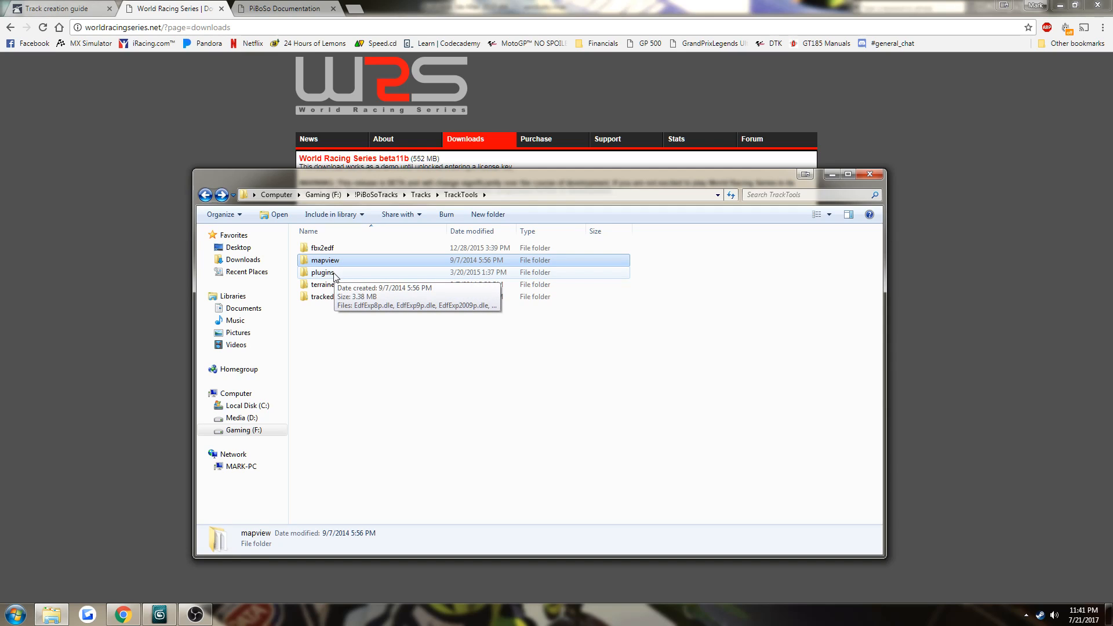
double_click(335, 272)
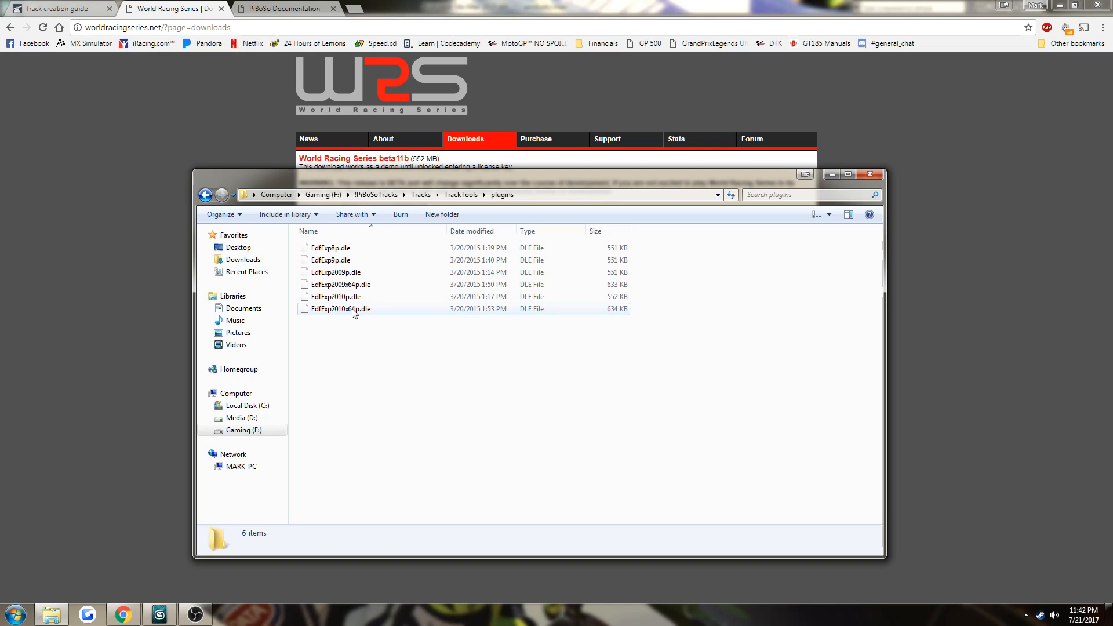
key(BackSpace)
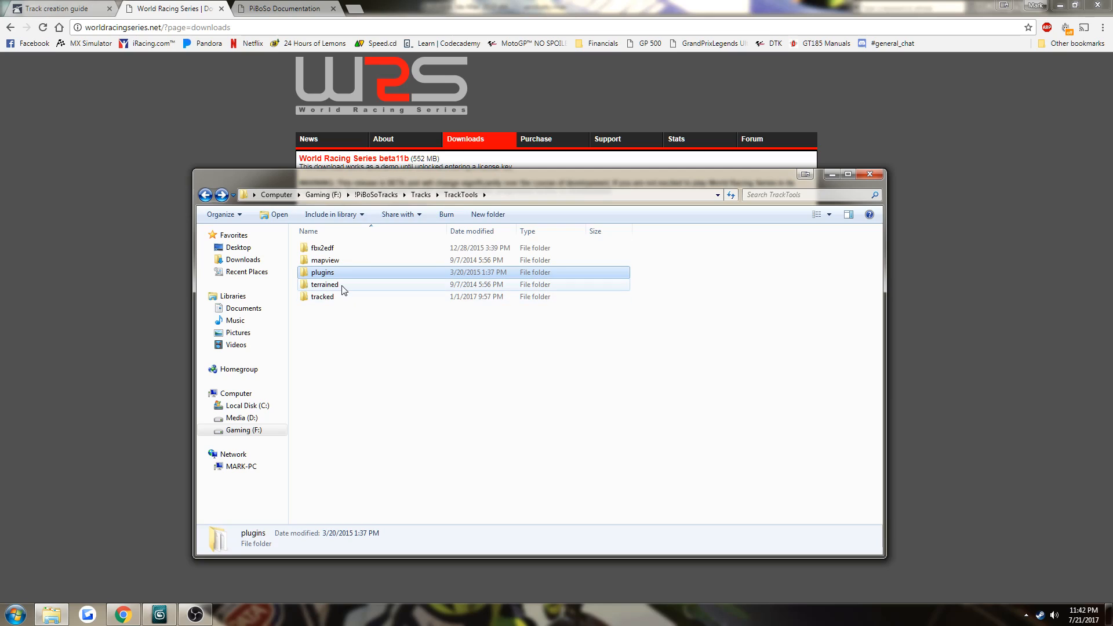
double_click(340, 284)
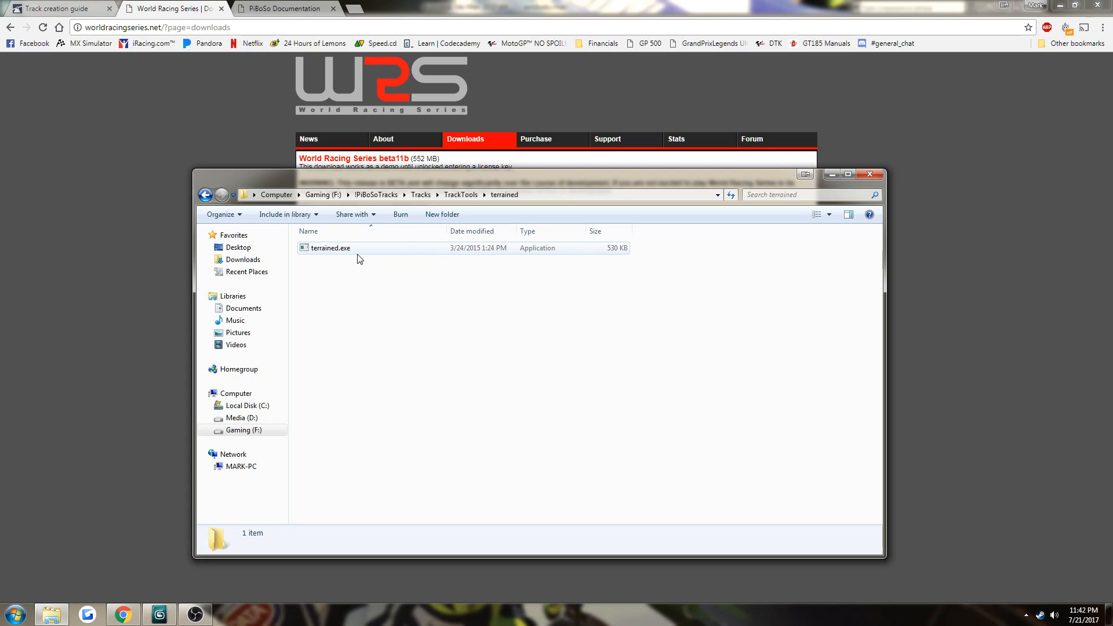
key(BackSpace)
double_click(327, 297)
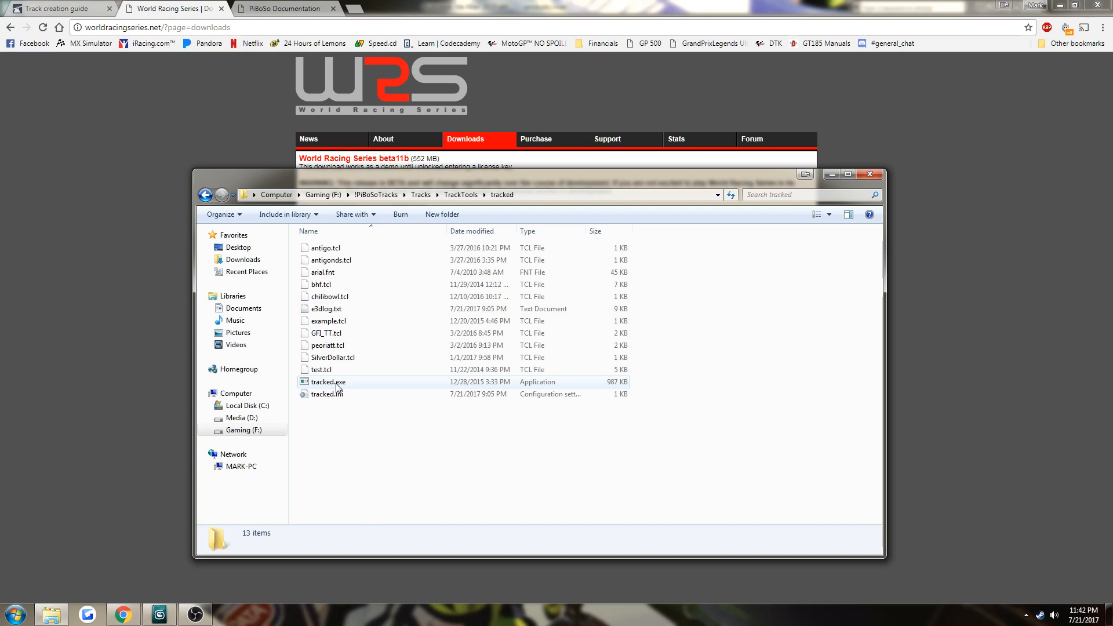
Step: Switch back to Chrome and open the Track Creation Rules page of the Track Tools manual in the PiBoSo documentation
click(457, 5)
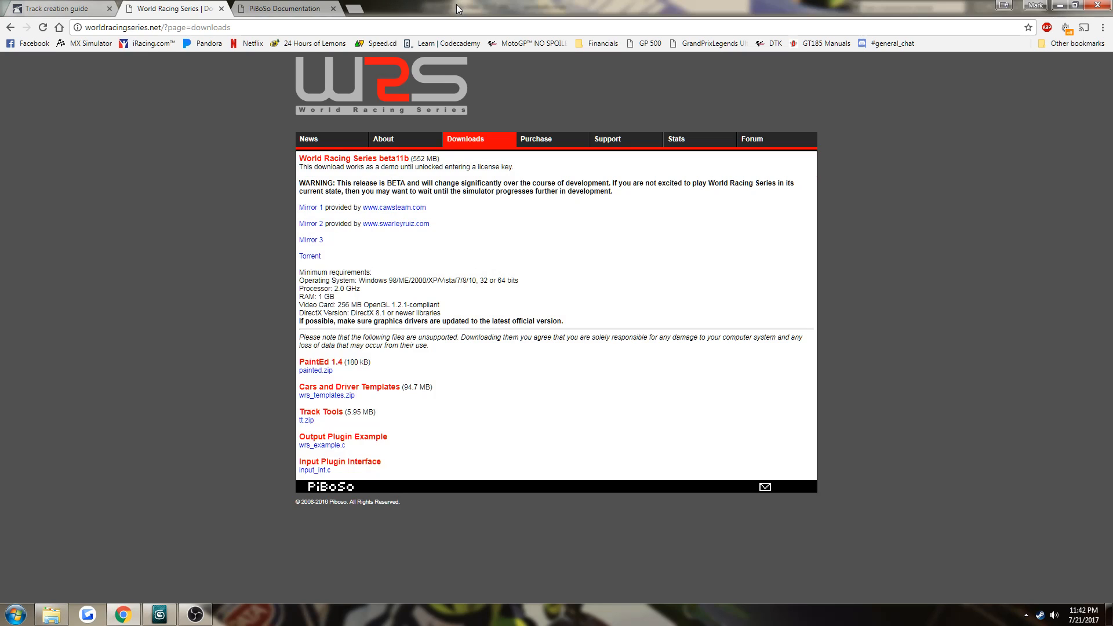
click(280, 8)
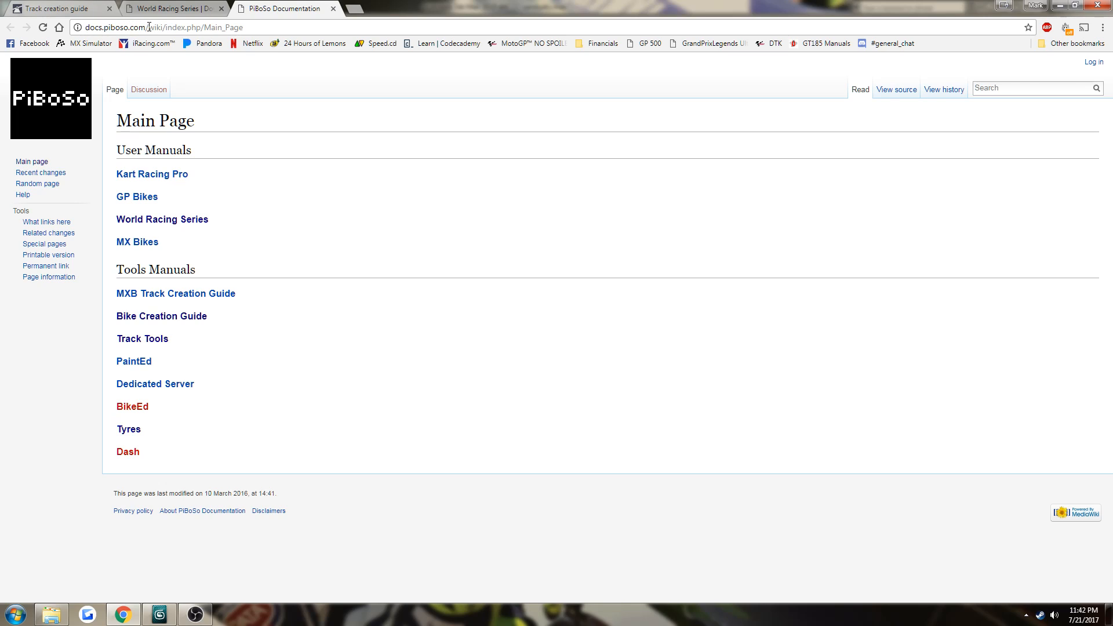
click(34, 164)
click(149, 339)
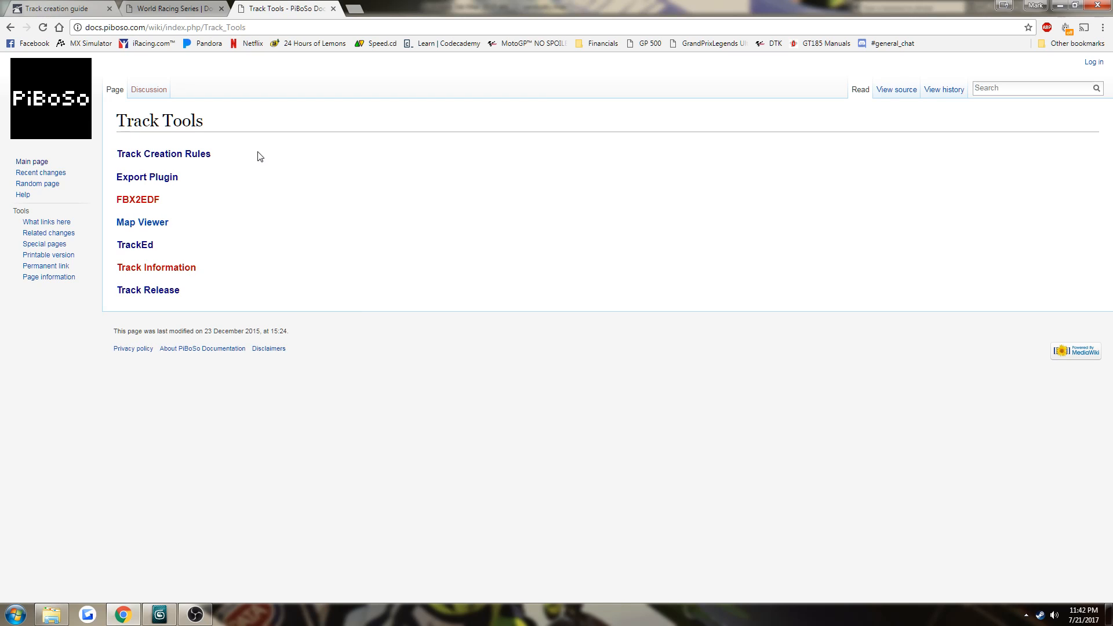
click(194, 156)
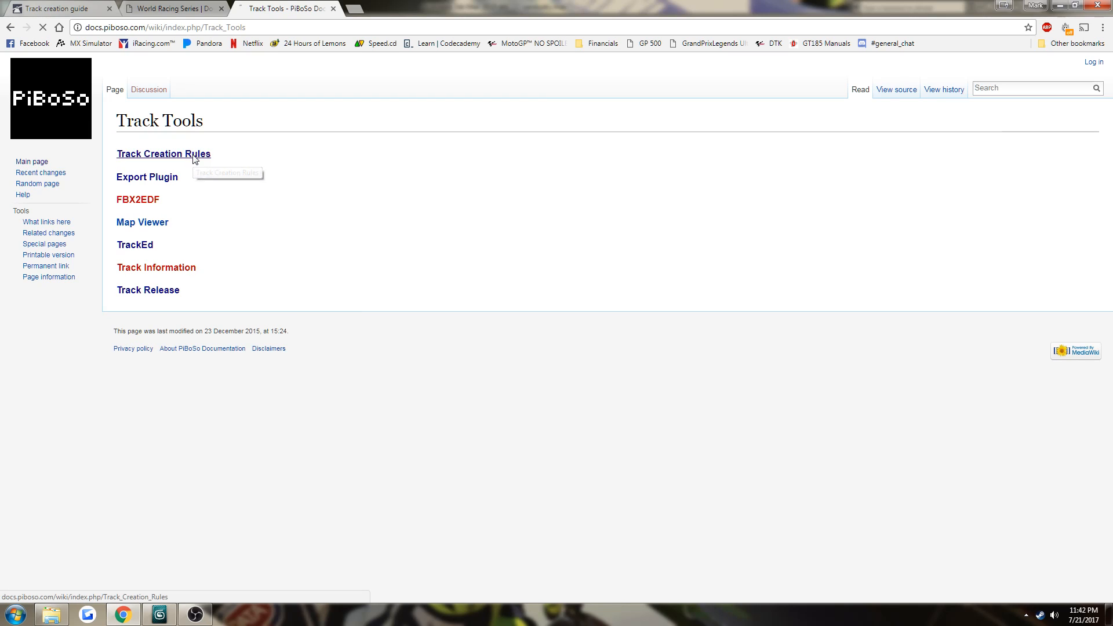
Step: Read the Naming and Textures sections of the Track Creation Rules, covering object prefixes, material codes and texture formats
scroll(265, 274, down, 1)
scroll(265, 273, down, 1)
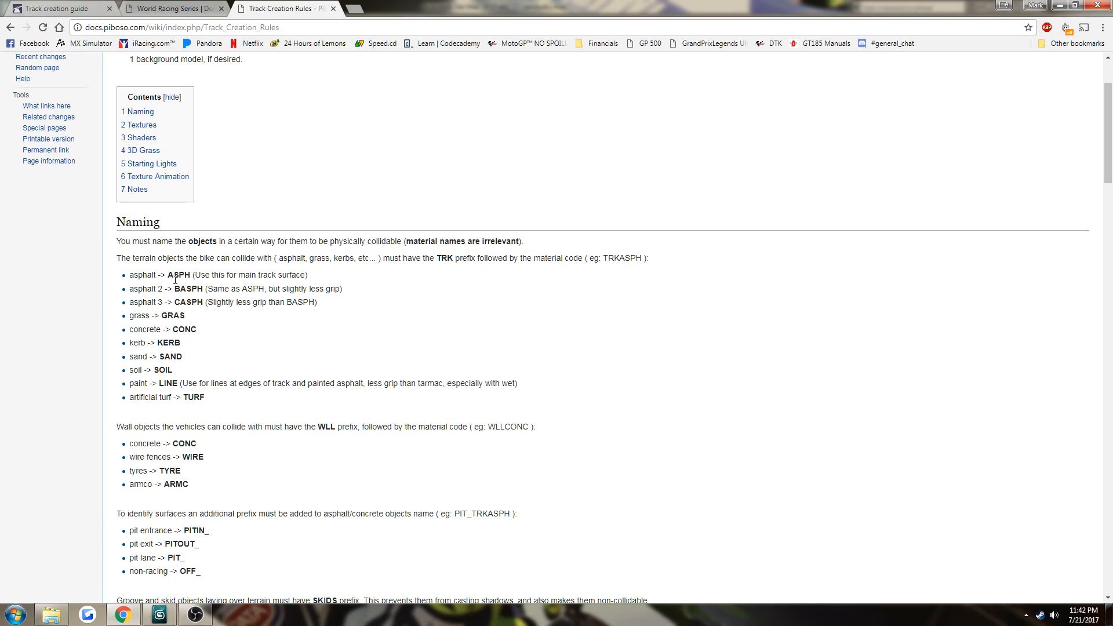
scroll(226, 339, down, 2)
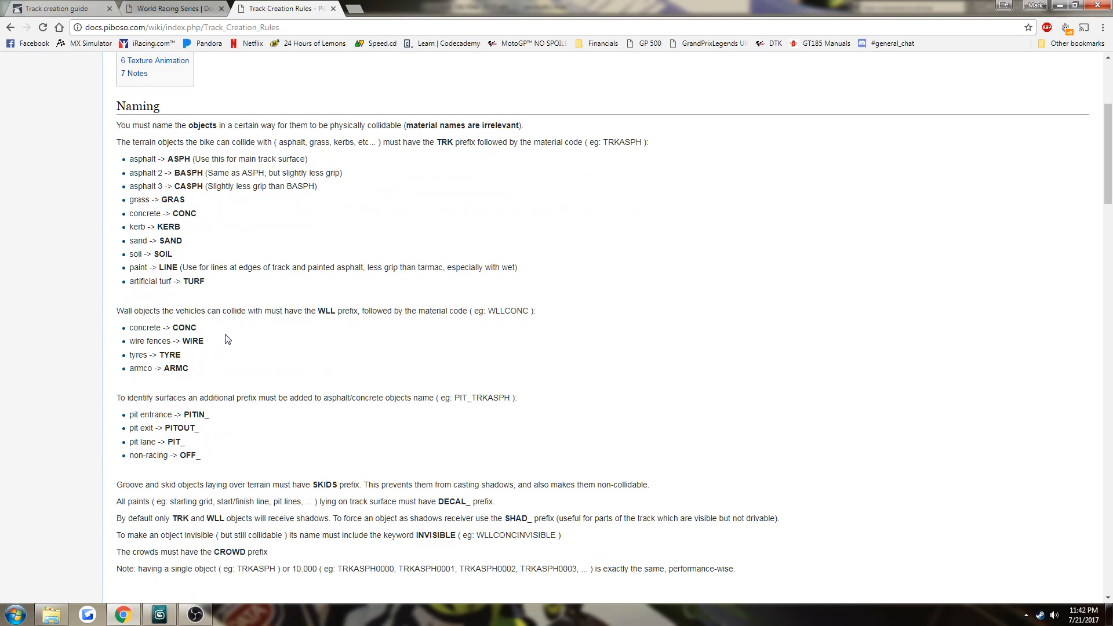
scroll(267, 322, down, 2)
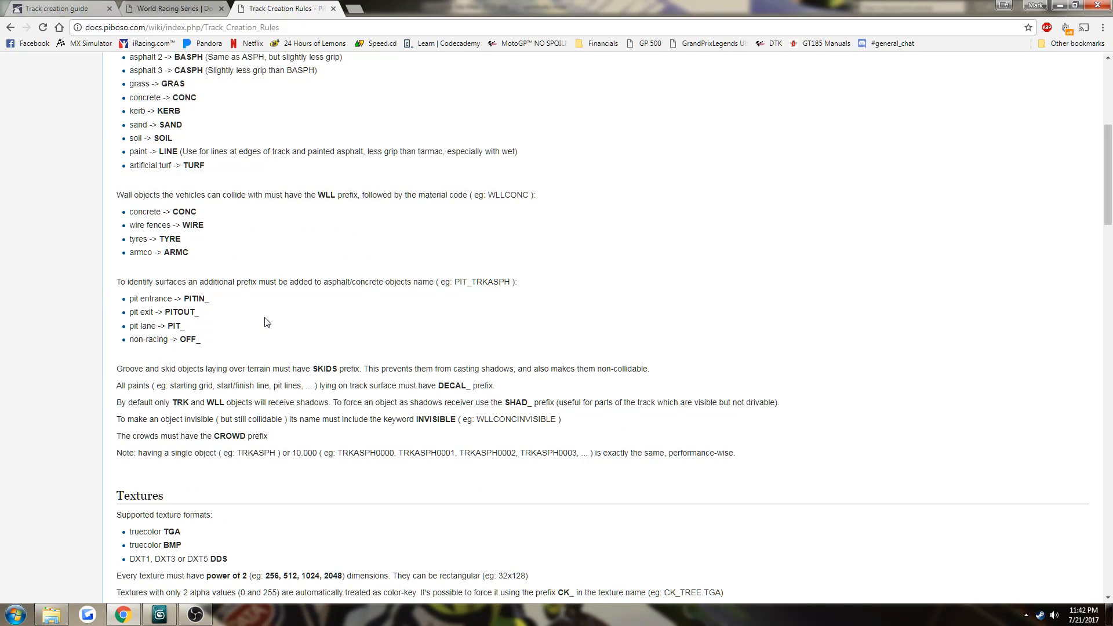
scroll(266, 322, down, 4)
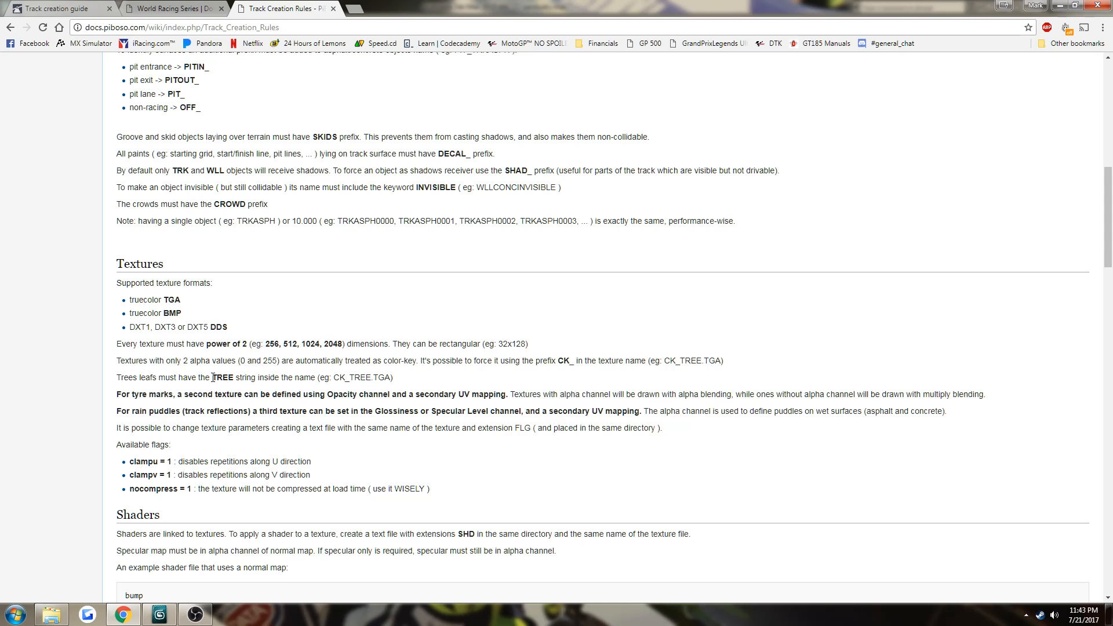
scroll(213, 378, down, 1)
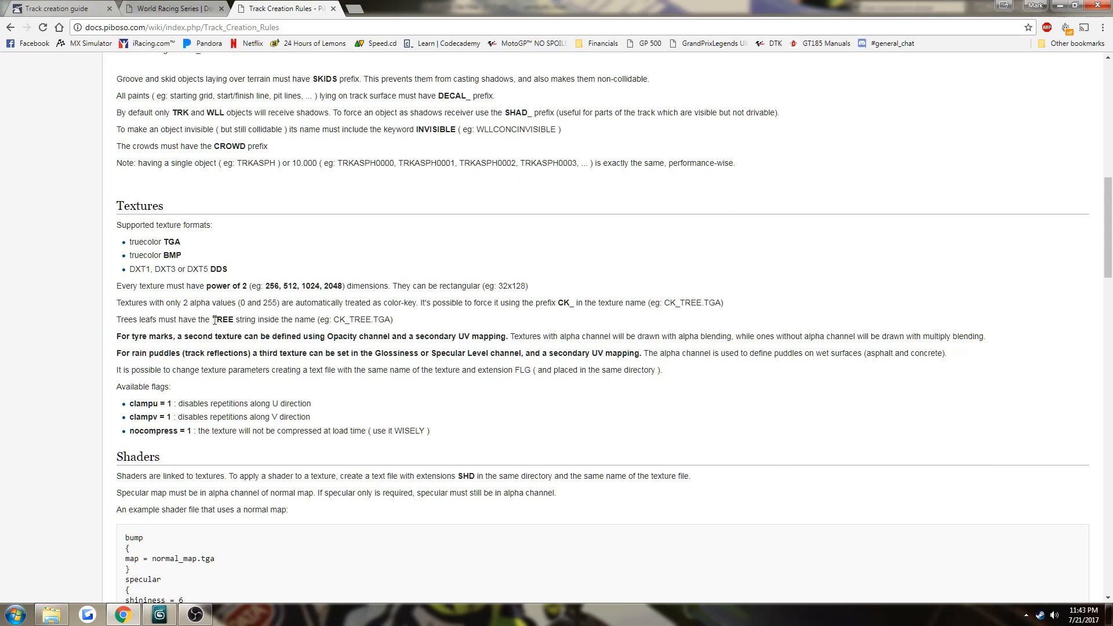
Step: Read the Shaders section, including the example files for normal map, specular map and static cubic reflection
scroll(215, 317, down, 4)
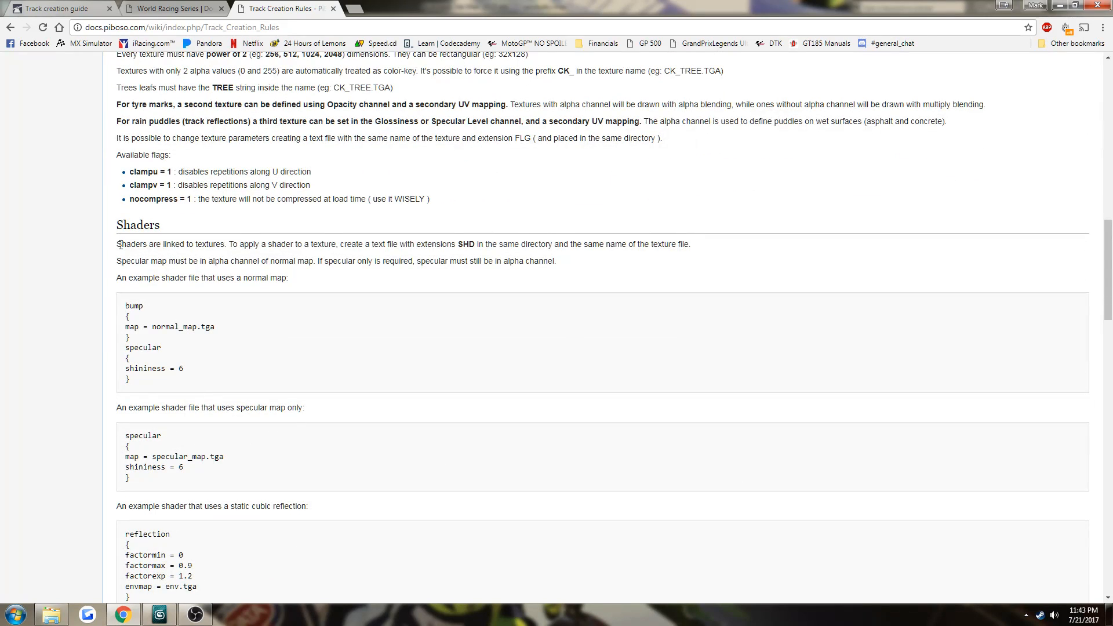
drag(119, 244, 322, 286)
click(323, 286)
scroll(323, 286, down, 1)
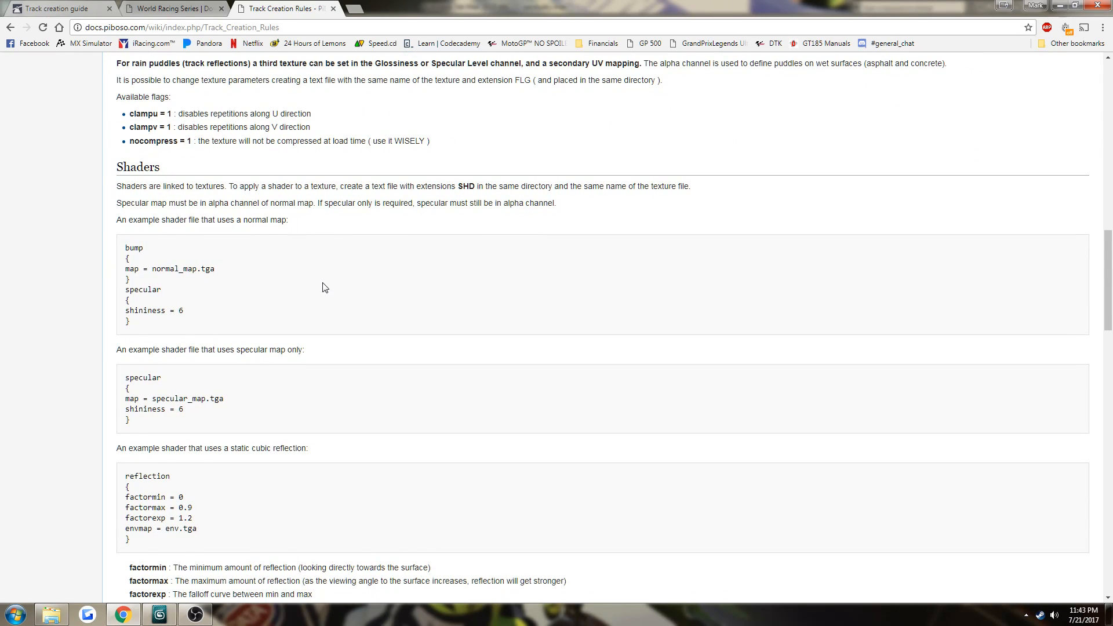
mouse_move(291, 220)
mouse_down()
mouse_move(132, 169)
mouse_move(292, 221)
mouse_up()
scroll(317, 225, down, 2)
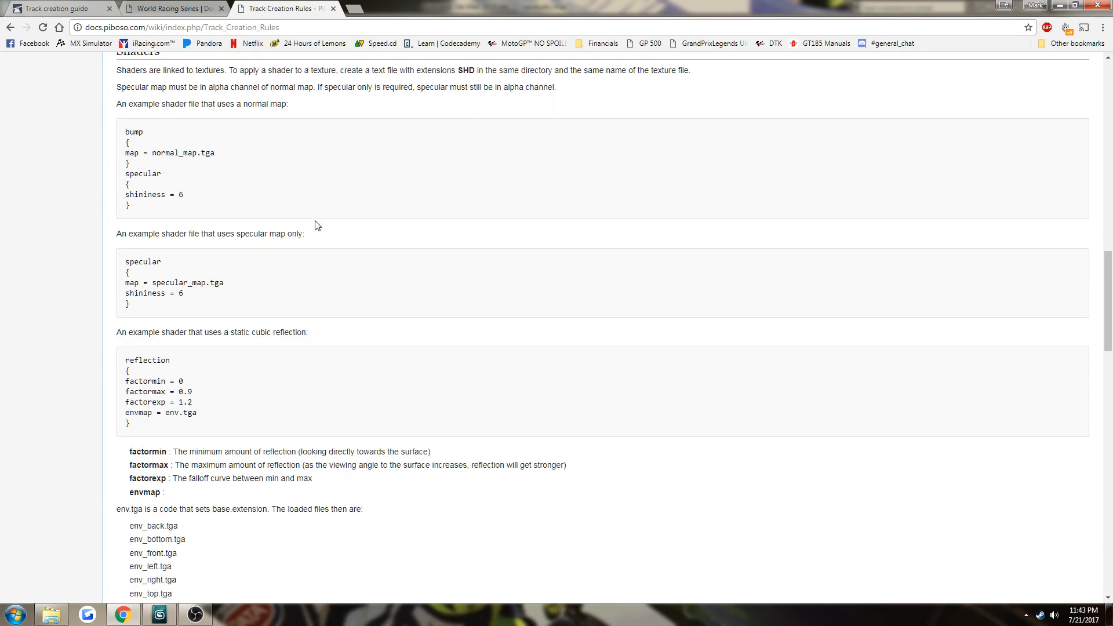
scroll(317, 225, down, 2)
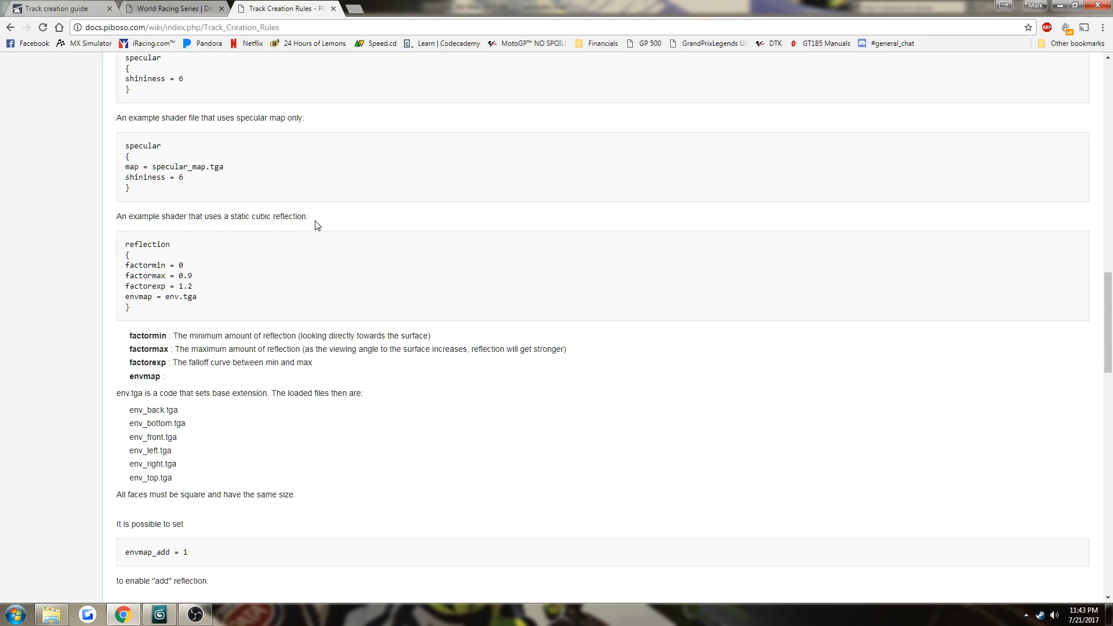
scroll(317, 225, down, 1)
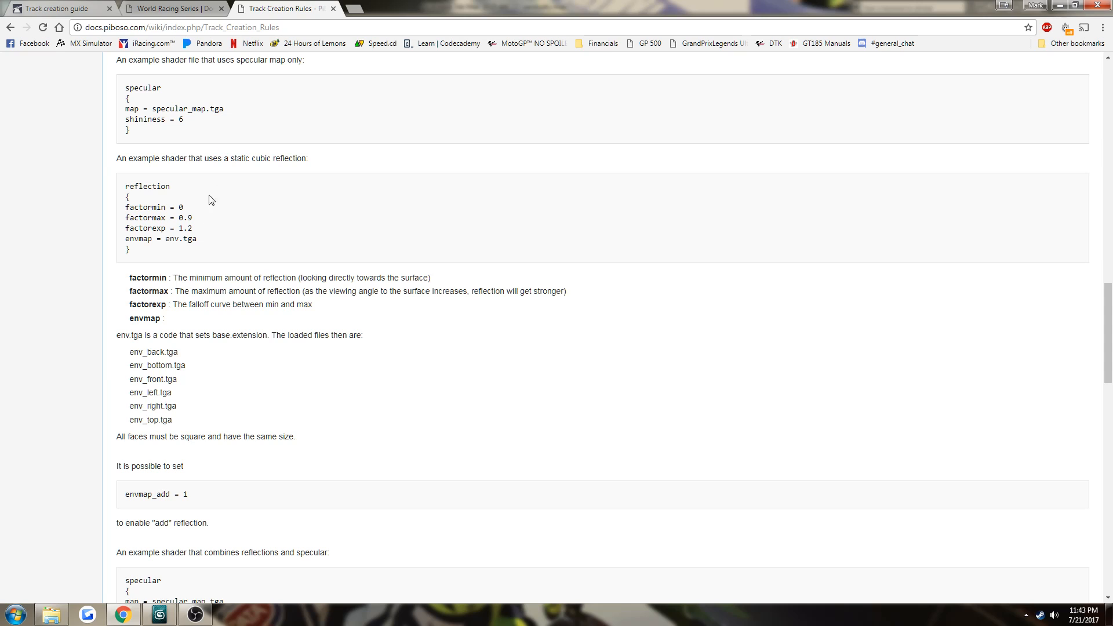
Step: Skim the 3D Grass, Starting Lights, Texture Animation and Notes sections, and return to the Naming section
scroll(237, 268, down, 6)
scroll(237, 268, down, 5)
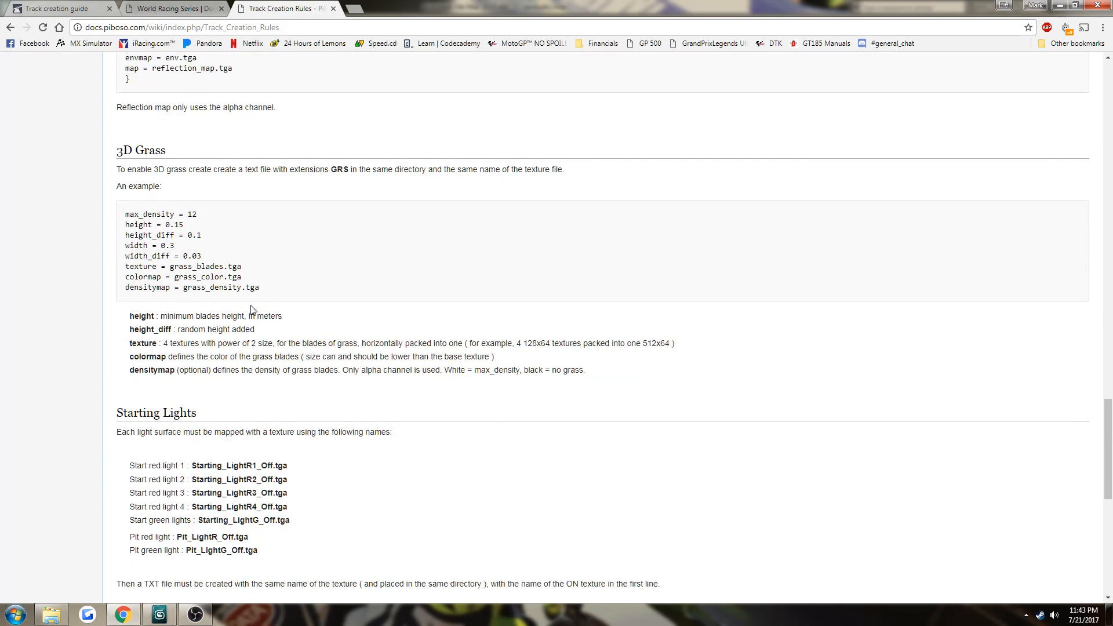
scroll(251, 309, down, 2)
scroll(258, 374, down, 2)
scroll(258, 375, down, 4)
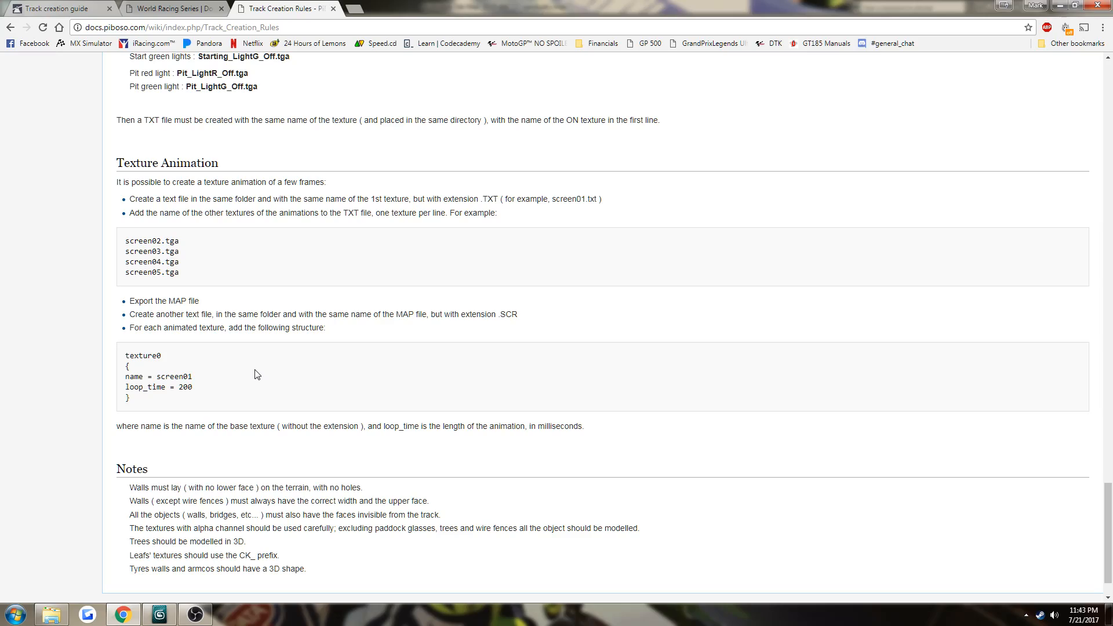
scroll(257, 374, down, 1)
scroll(260, 400, up, 13)
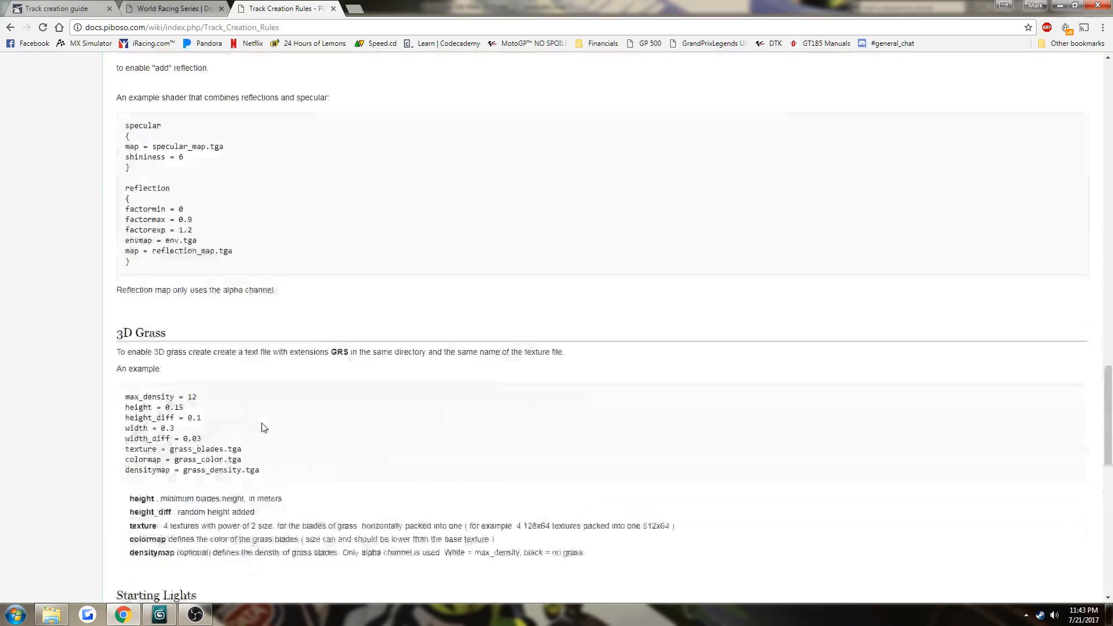
scroll(262, 423, up, 15)
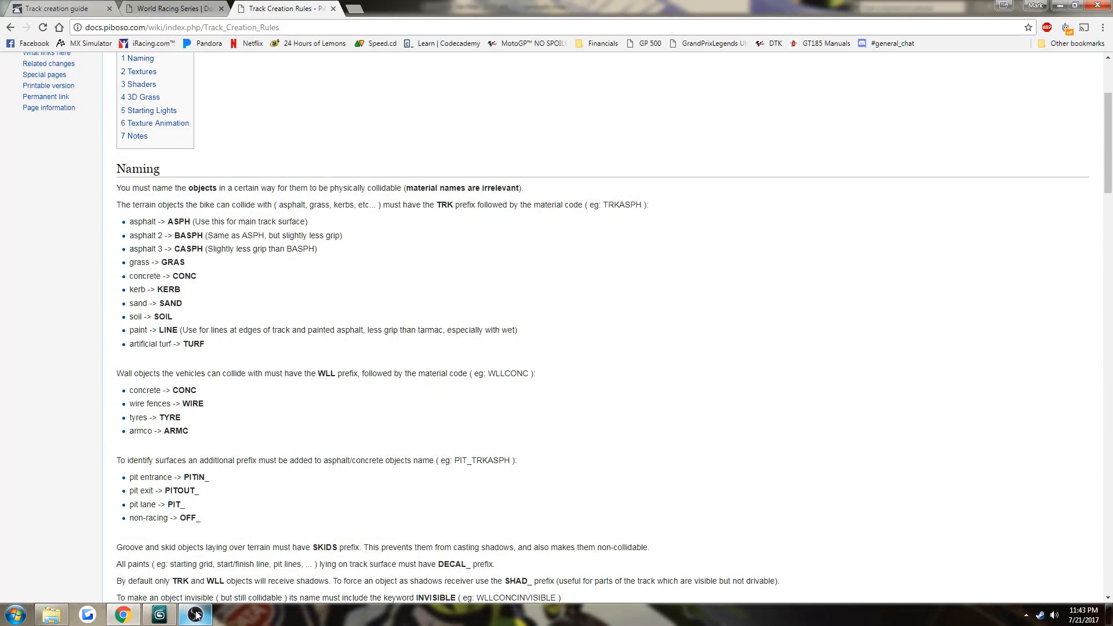
Step: Switch to 3ds Max and select the grass terrain mesh surrounding the oval track
click(160, 617)
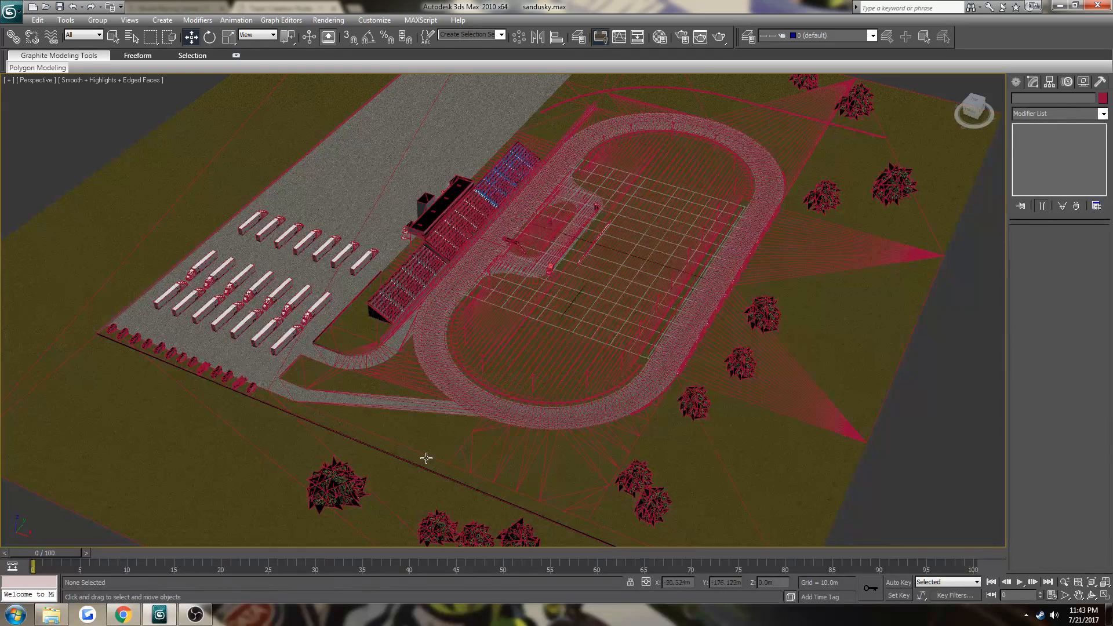
click(544, 477)
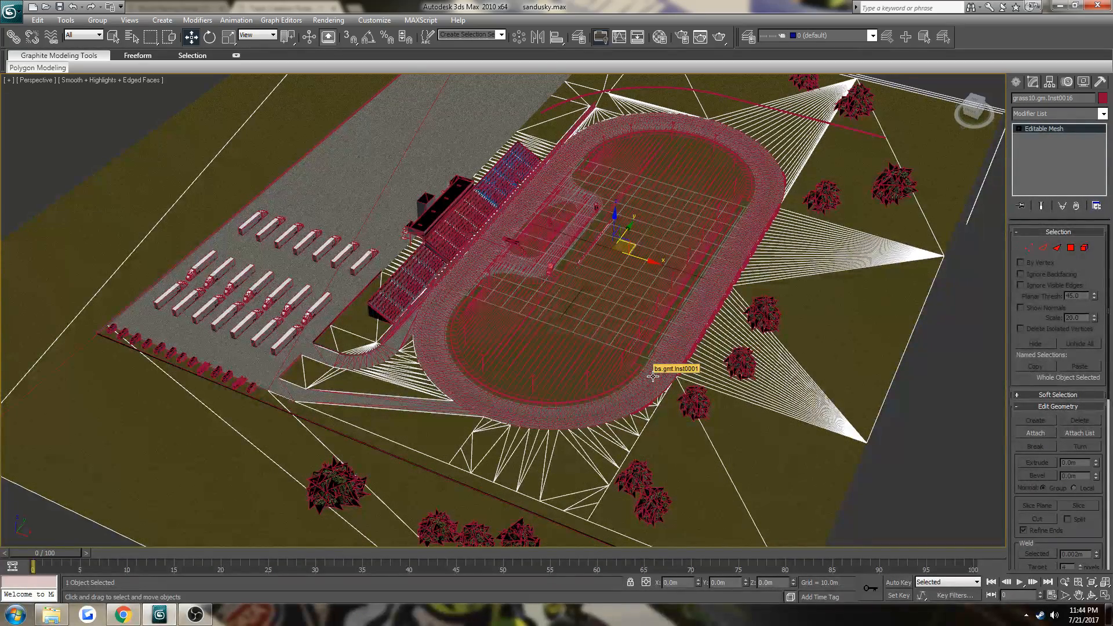
Step: Select the oval surface, infield, paved pit area, perimeter fence and outer grass in turn to inspect their object names
click(748, 243)
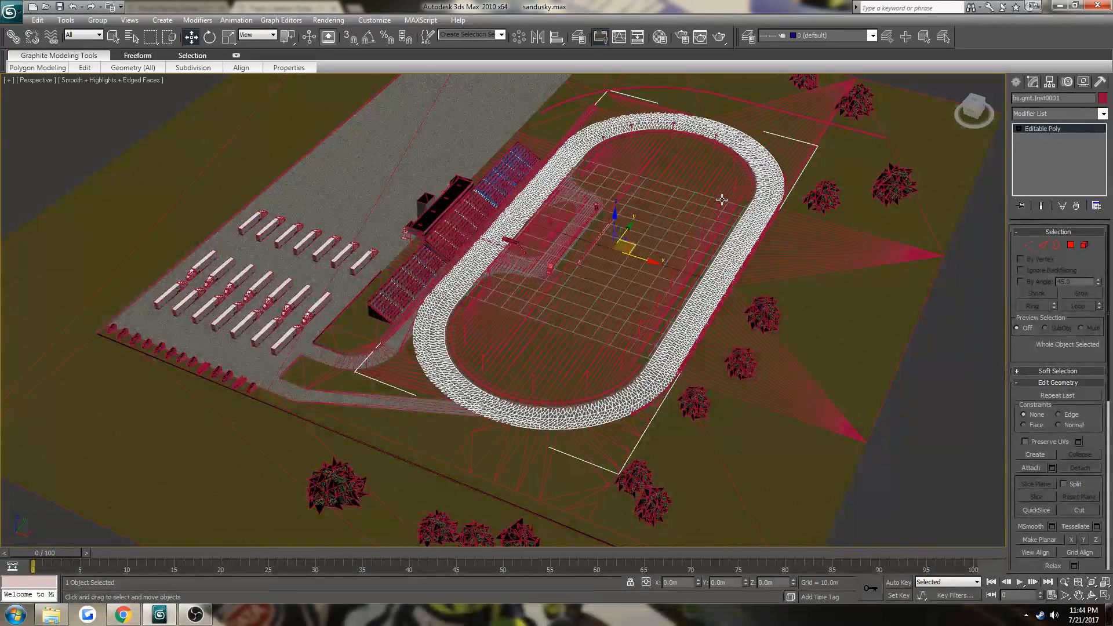
click(672, 190)
click(779, 248)
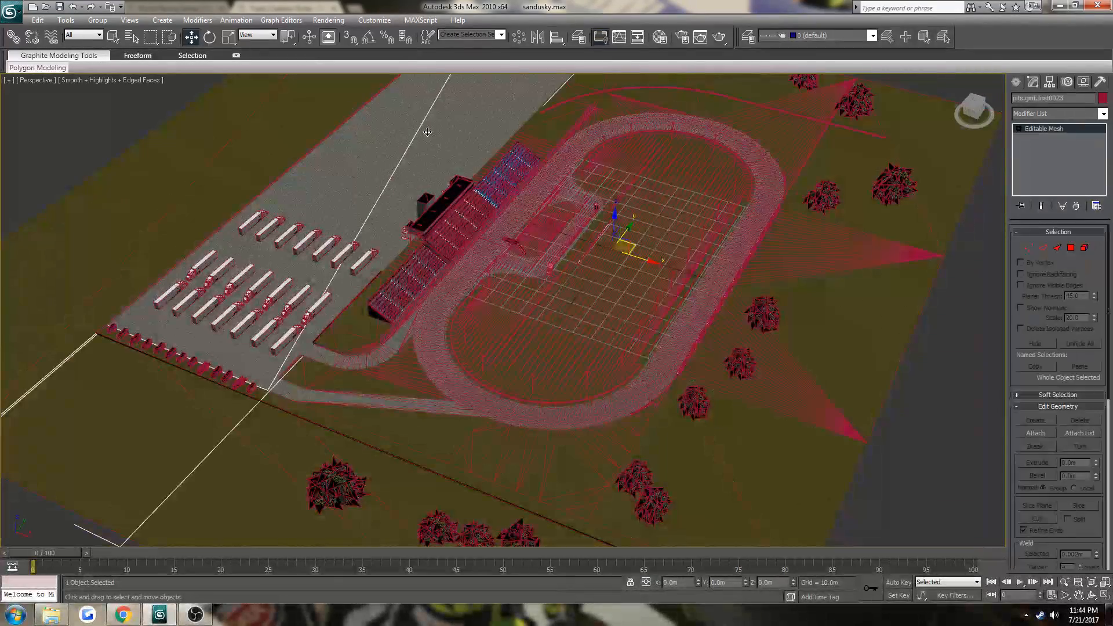
click(299, 159)
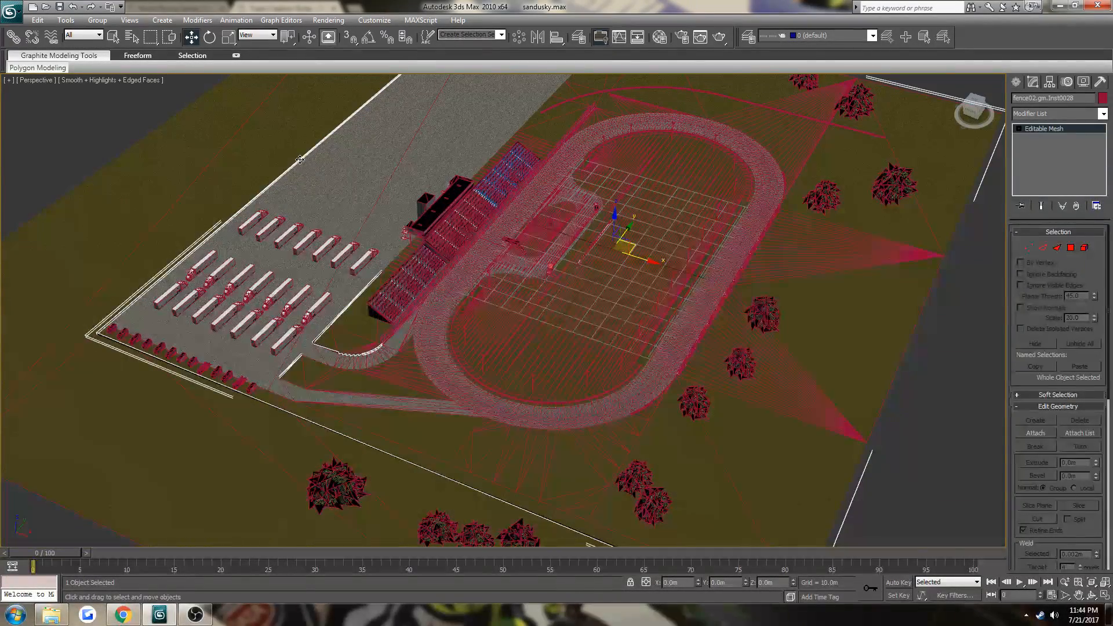
click(791, 401)
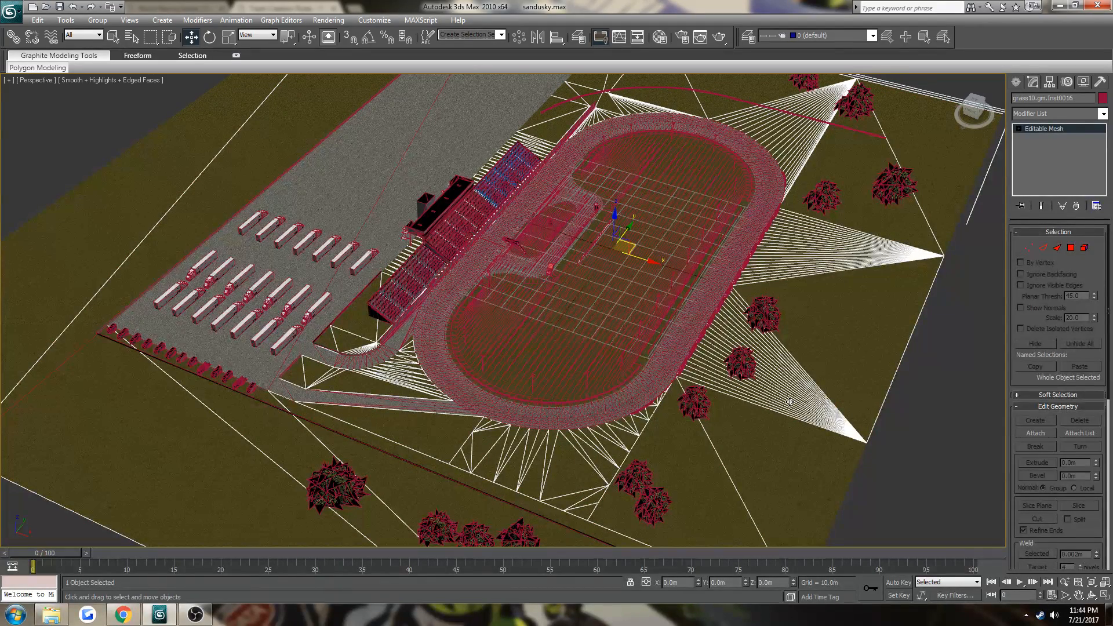
Step: Look through the multi/sub-object material list in the Material Editor, then select the oval racing surface
key(m)
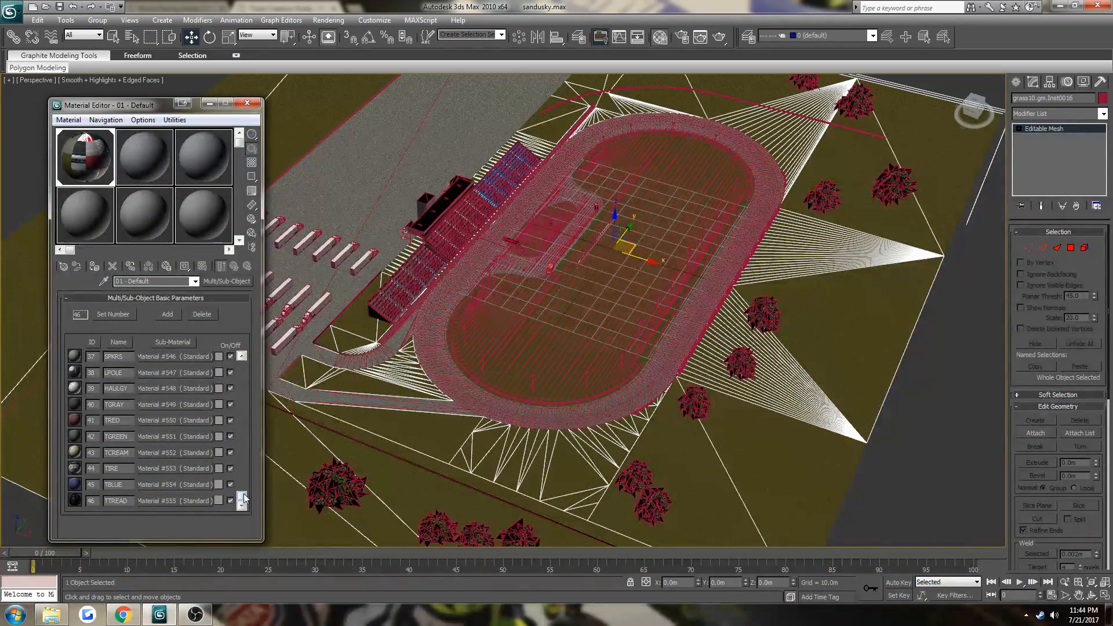
drag(241, 508, 242, 355)
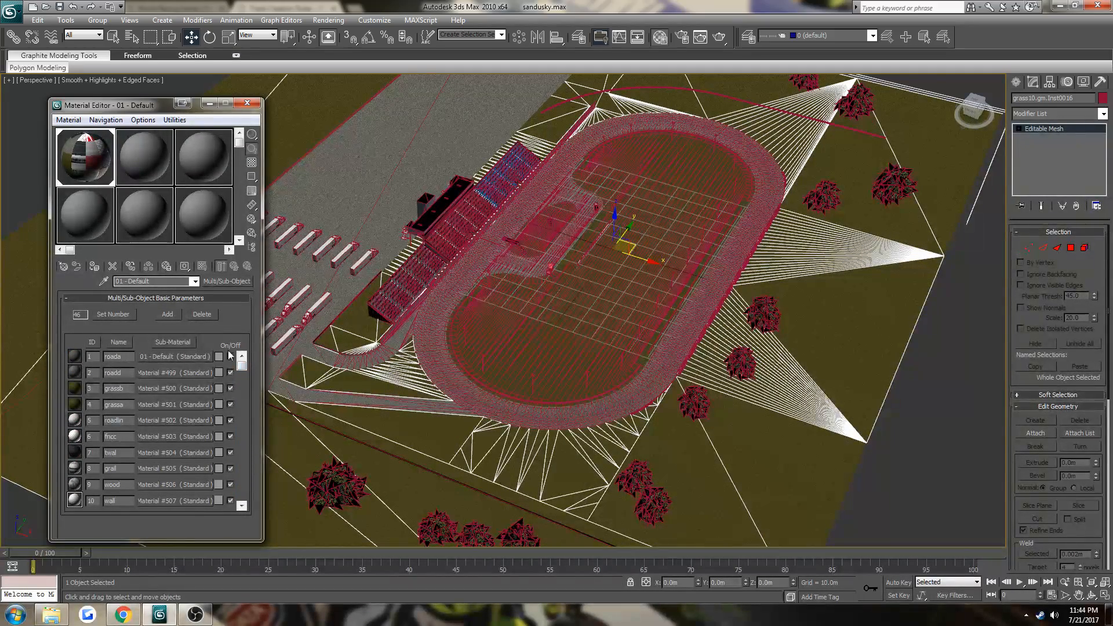
click(484, 240)
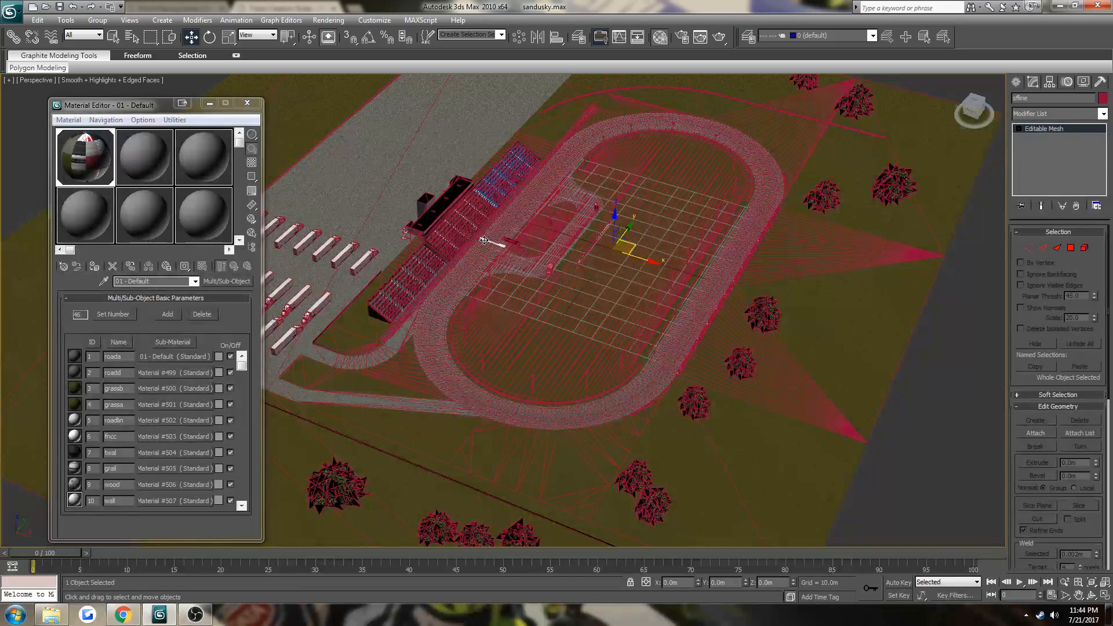
click(474, 260)
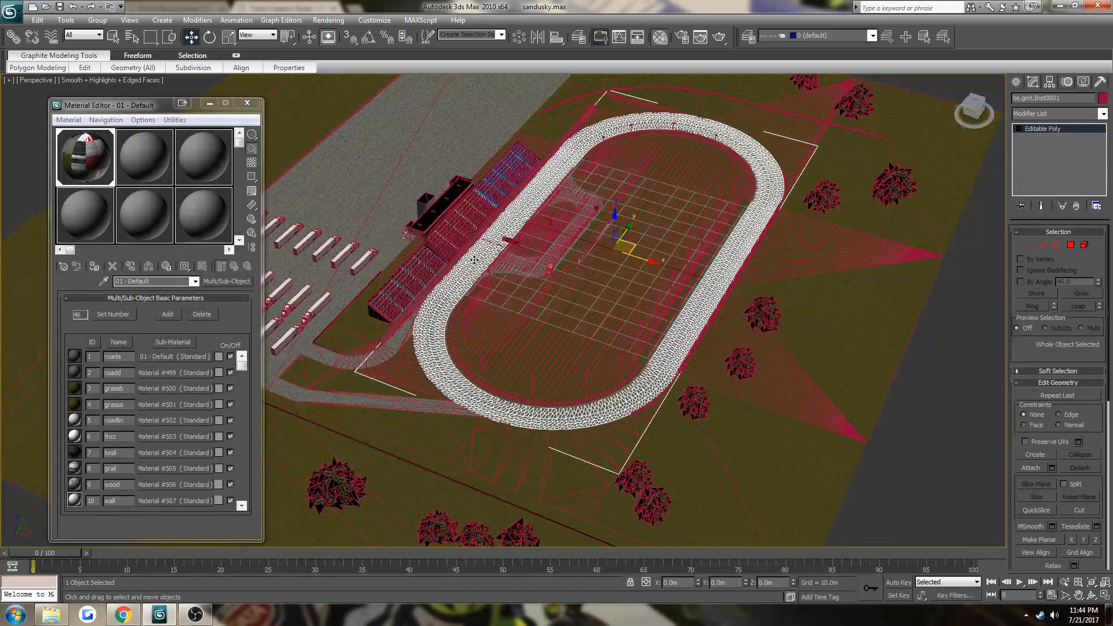
Step: Inspect the roada sub-material's diffuse bitmap ROADA.DDS and its viewport display option, then return to the parent material and close the Material Editor
click(168, 357)
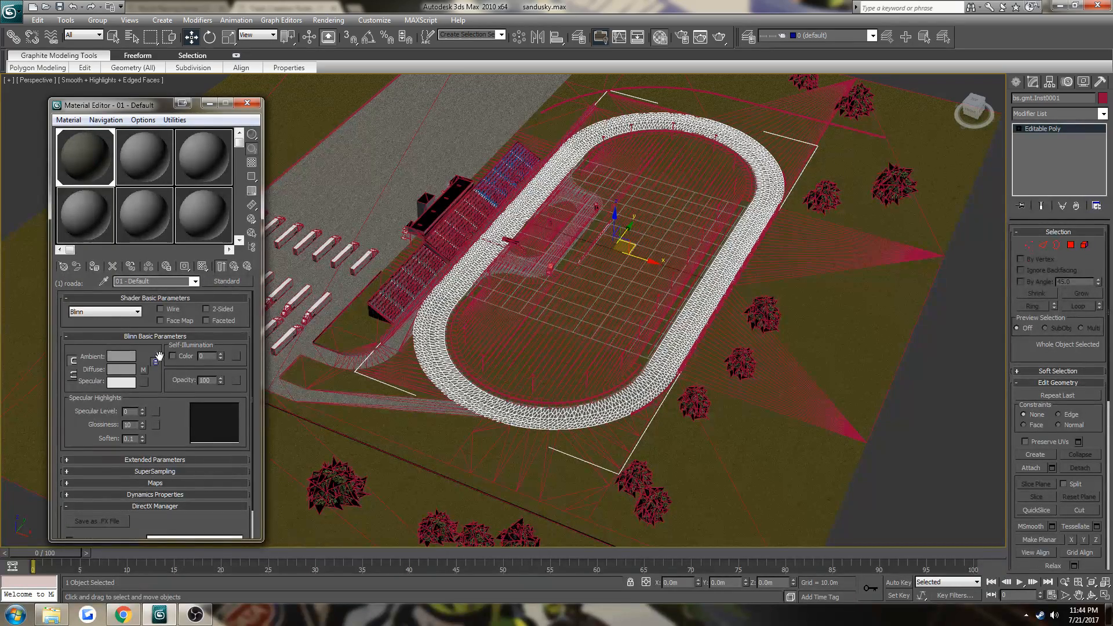
click(143, 368)
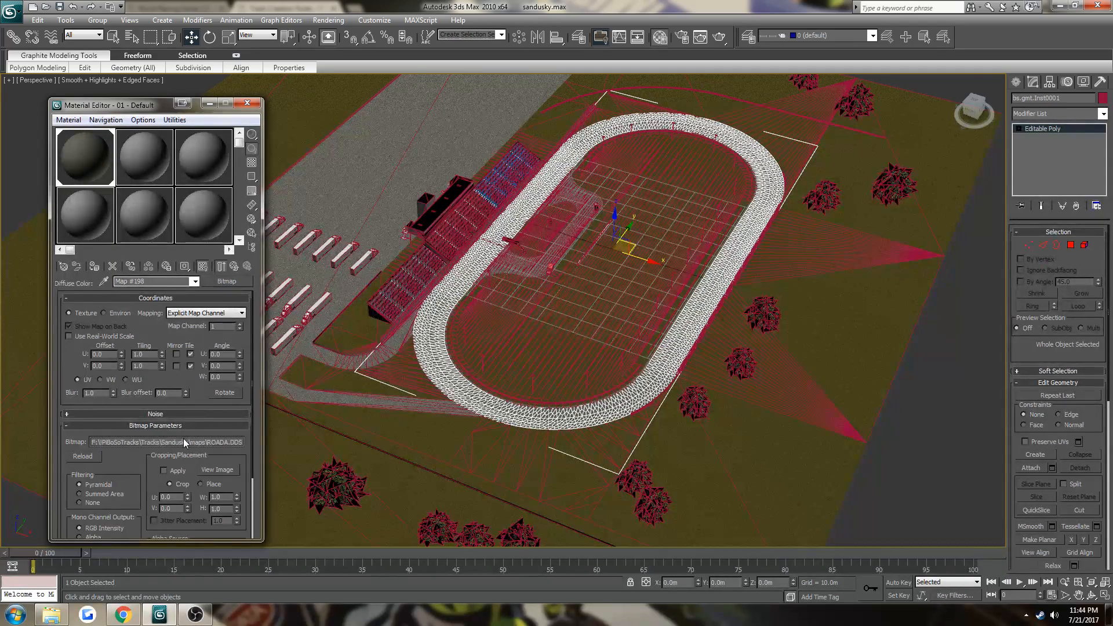
click(183, 438)
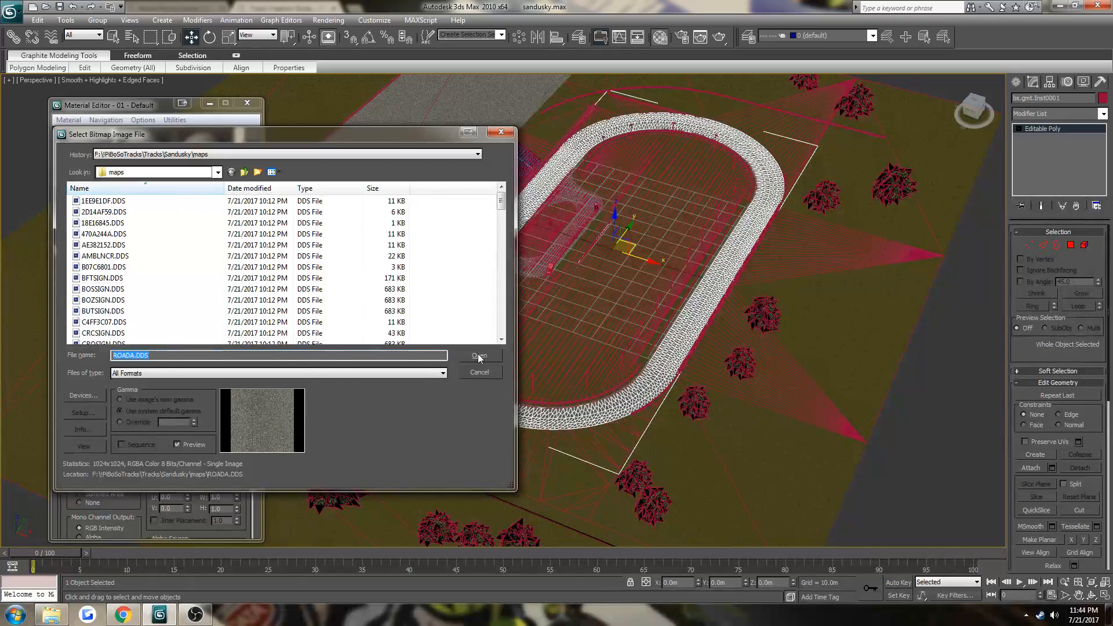
click(477, 354)
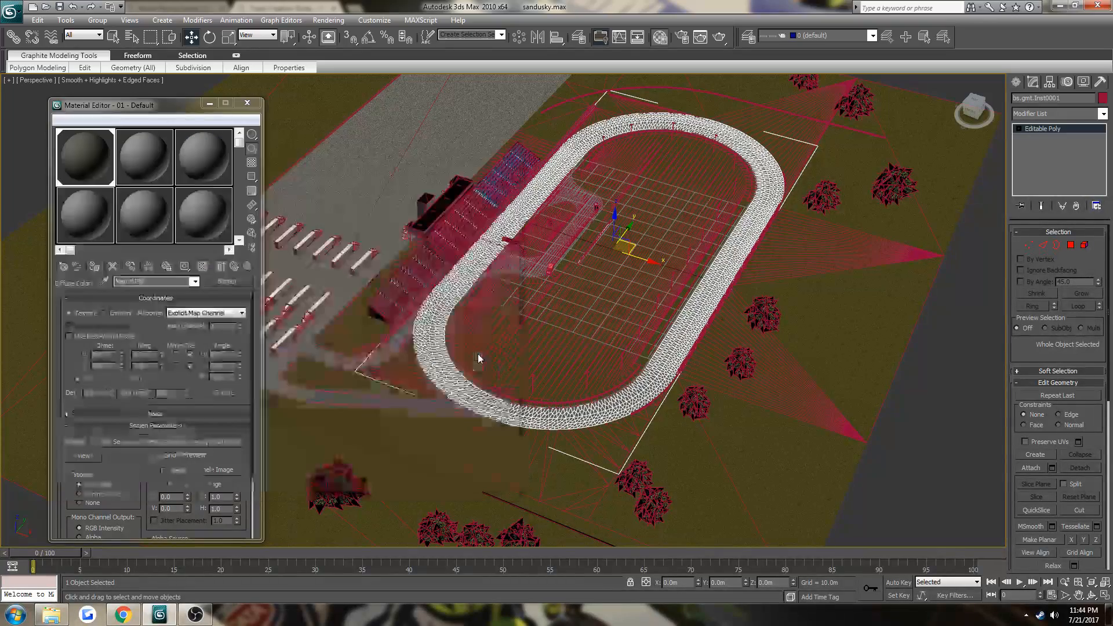
click(202, 266)
click(202, 266)
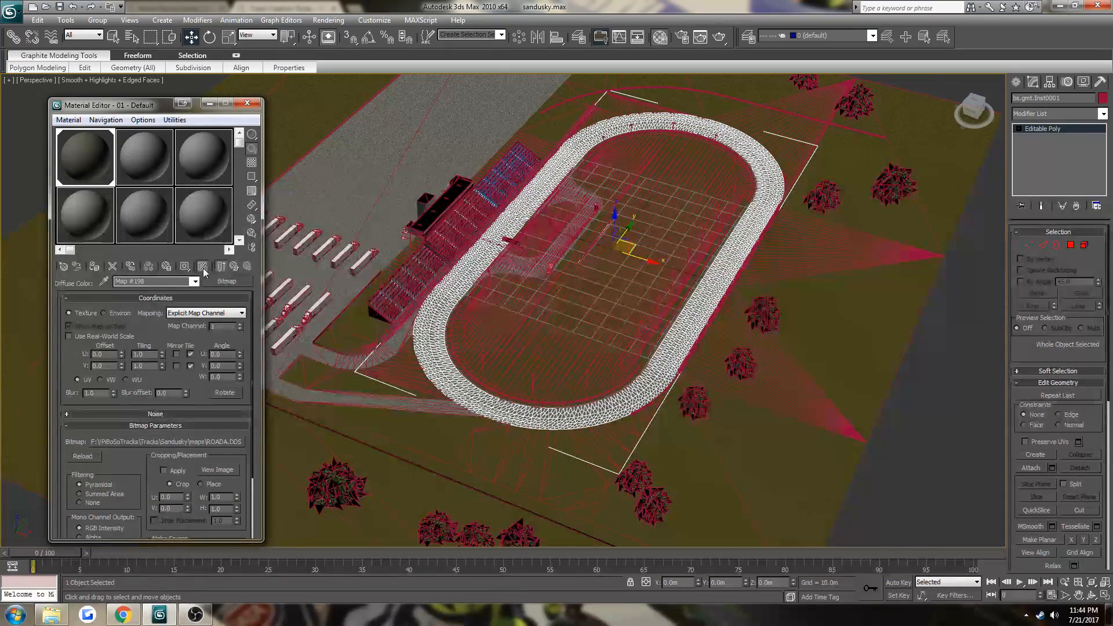
click(236, 268)
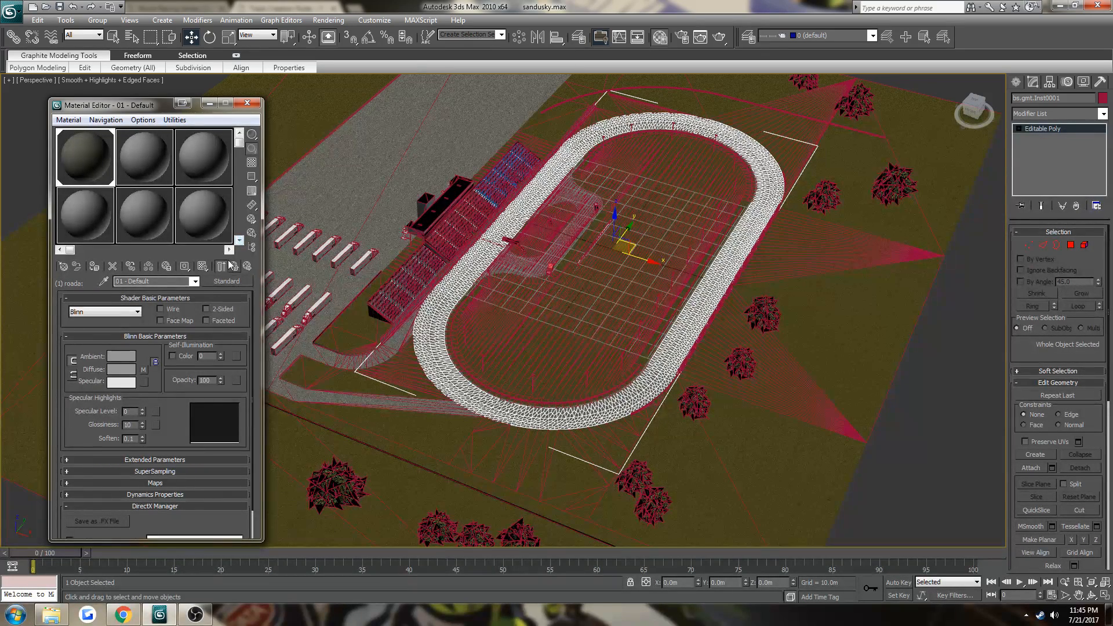
click(234, 267)
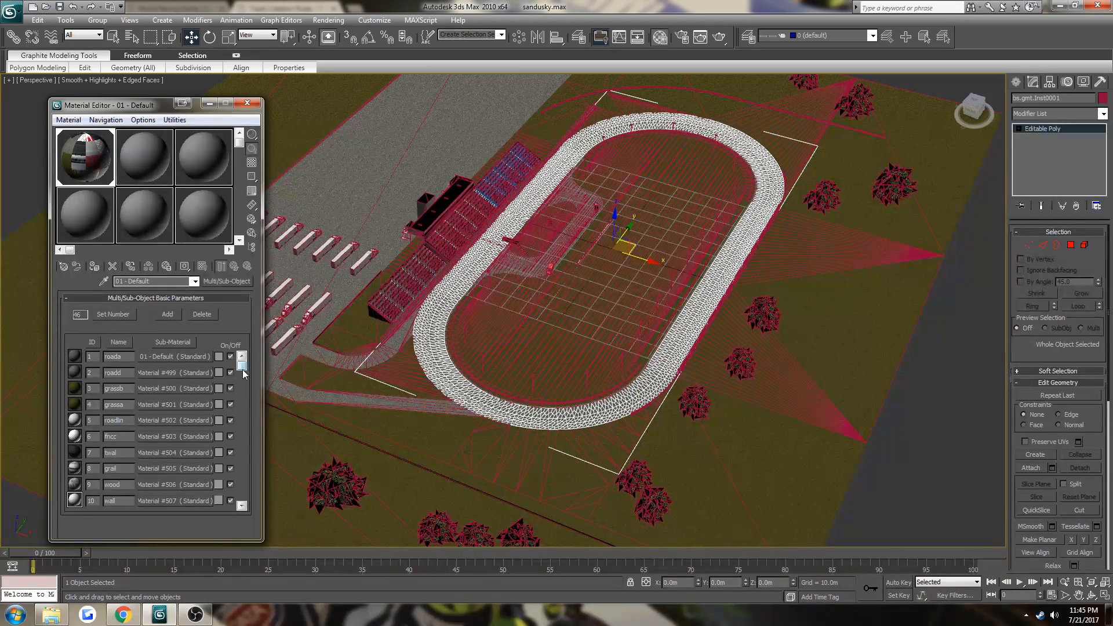
click(244, 104)
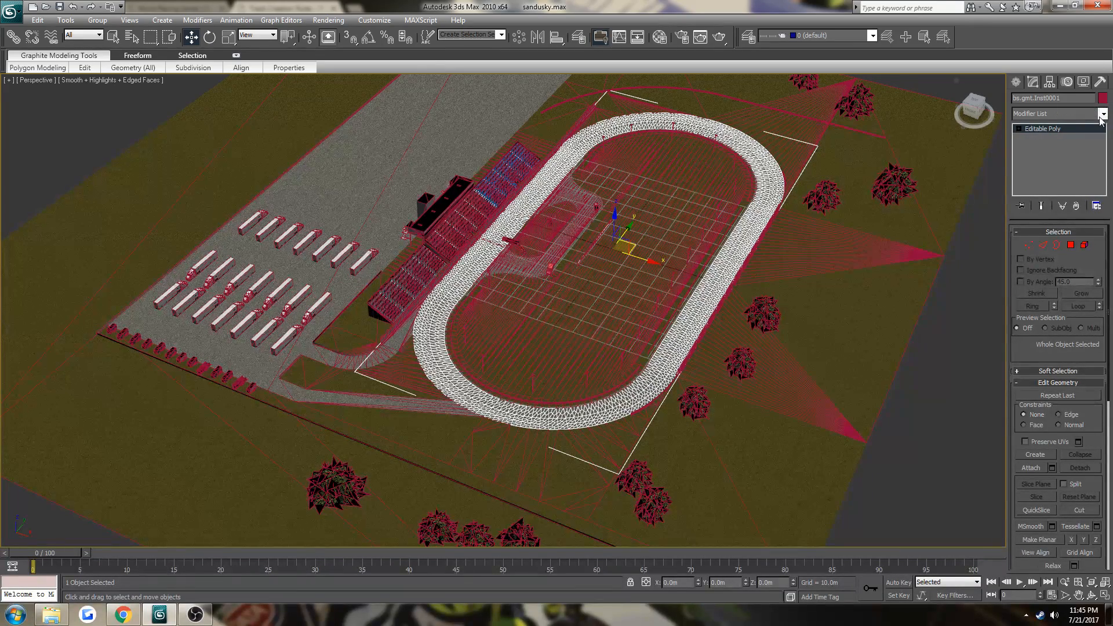
Step: Rename the oval racing surface to TRKASPH and the infield road to TRKCASPH
click(1078, 98)
text(TRK)
key(Caps_Lock)
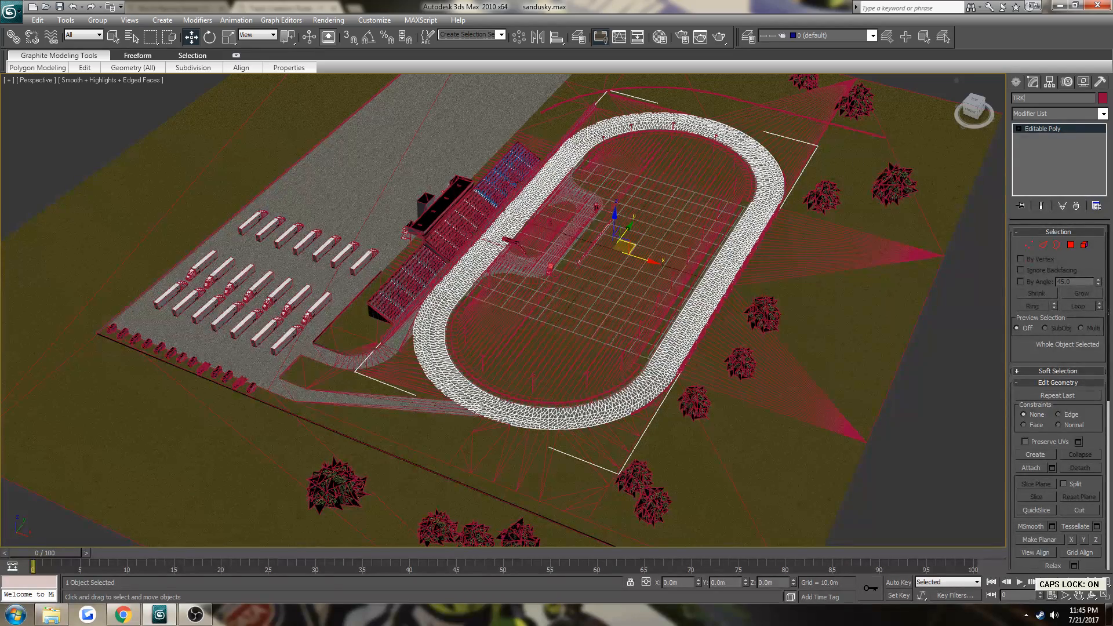
text(ASPH)
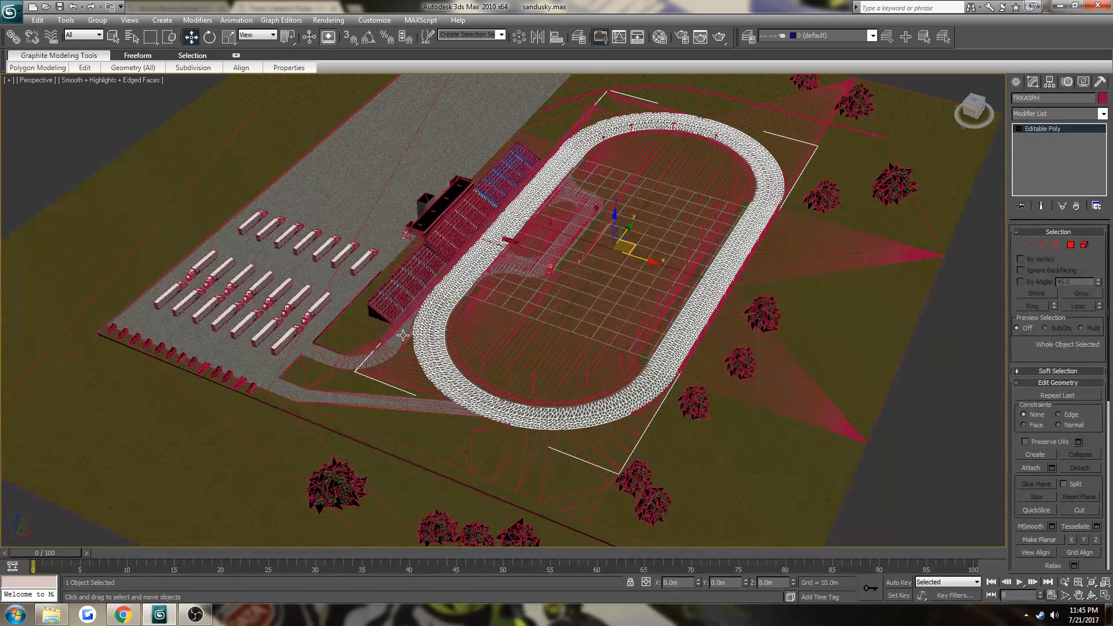
click(574, 192)
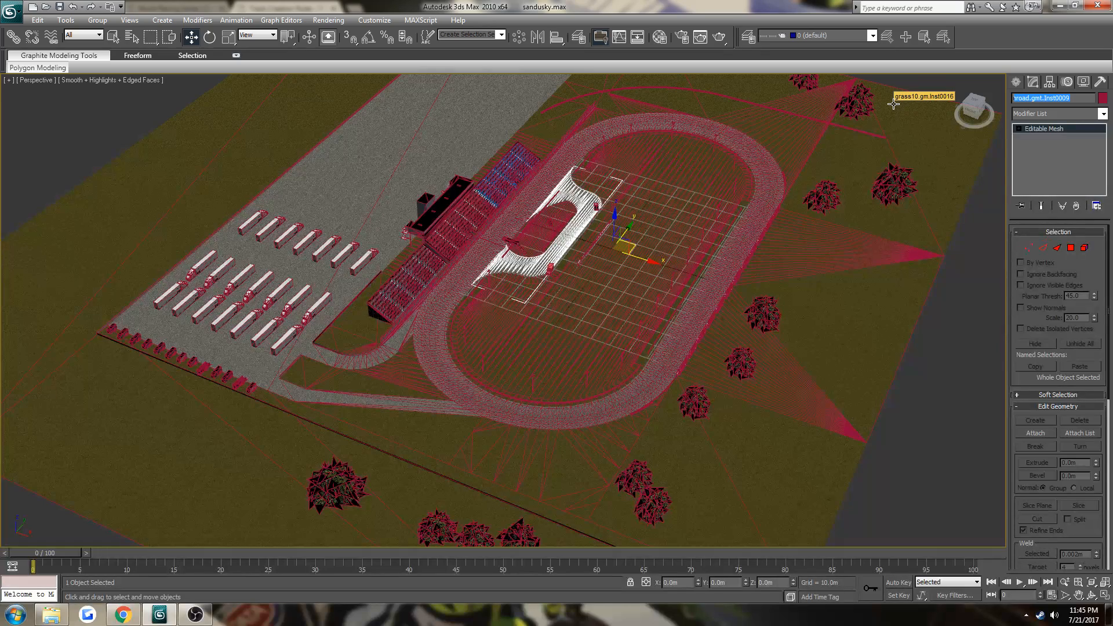
text(TRKCASPH)
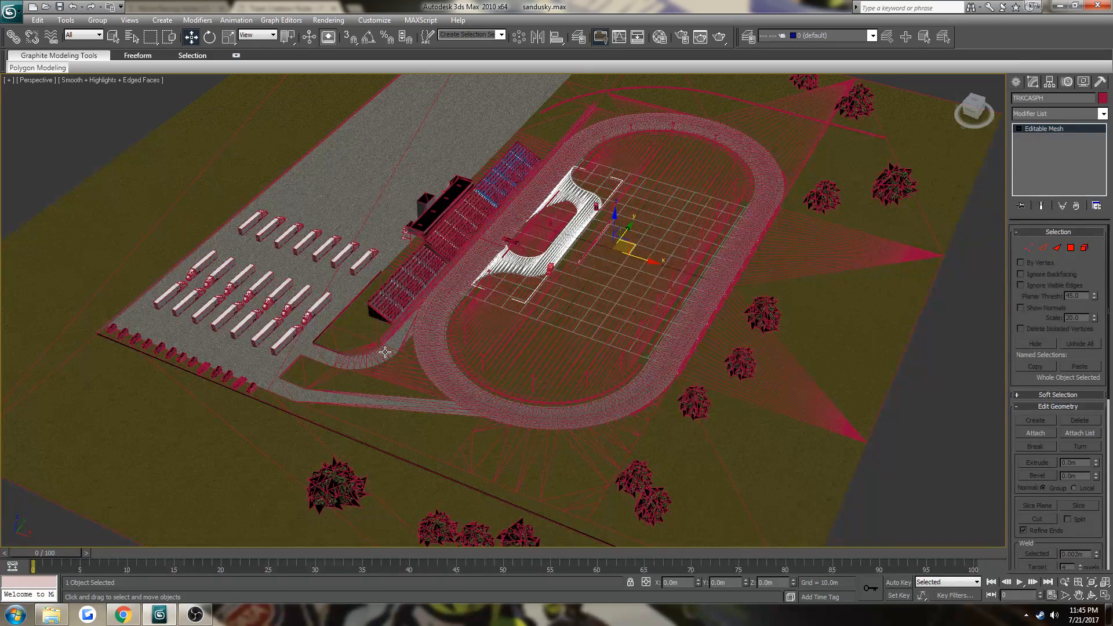
Step: Rename the curved access road beside the grandstands to PIT_TRKCASPH
click(385, 354)
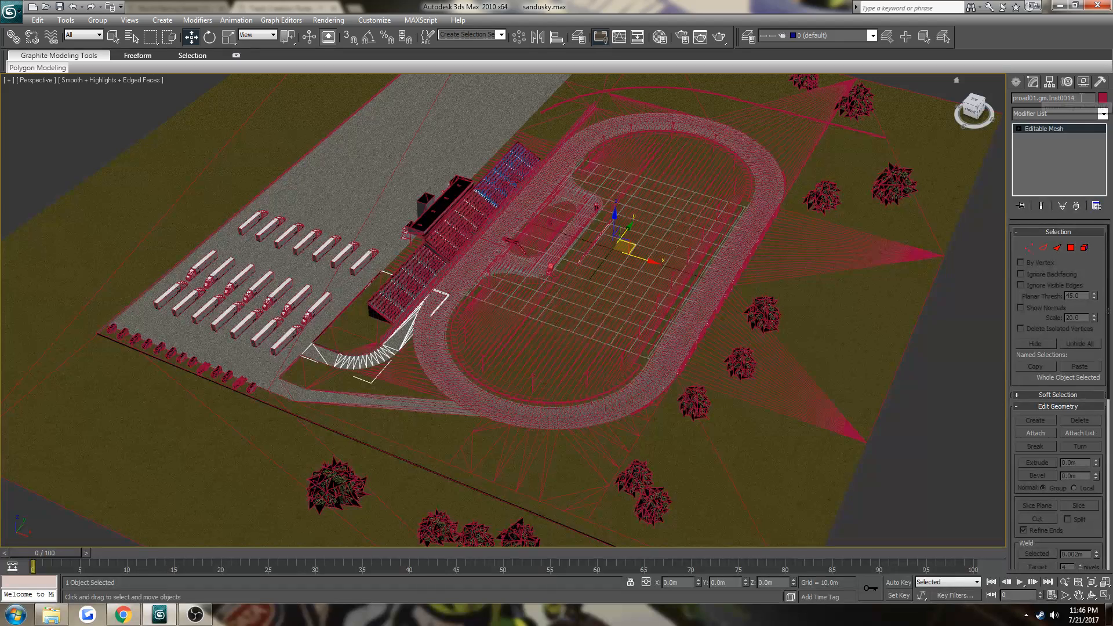
text(PIT_TR)
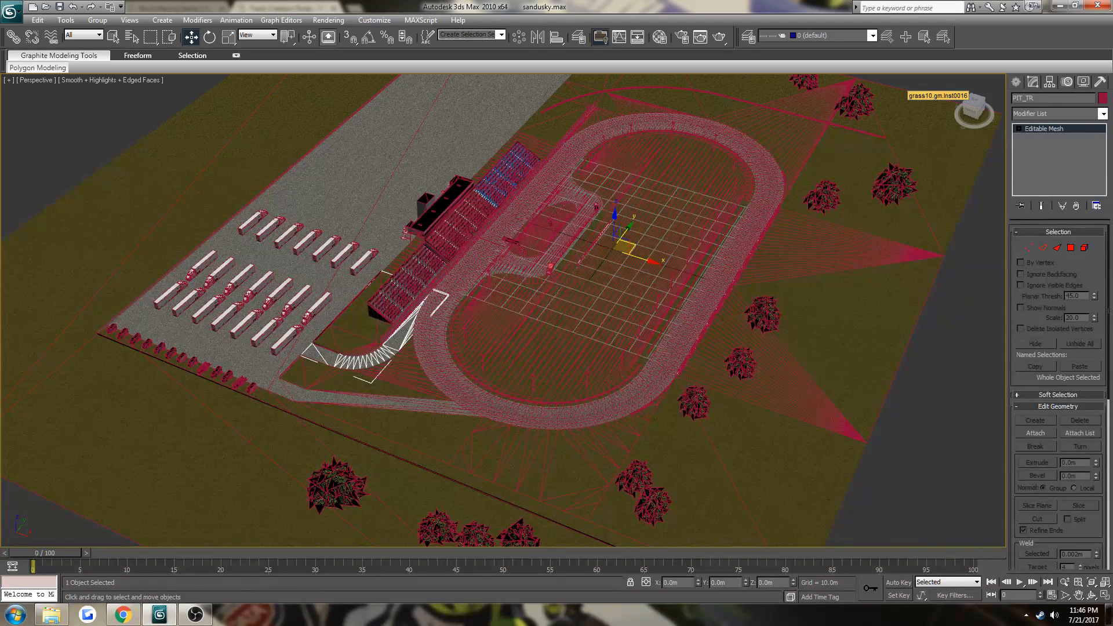
text(KCASPH)
key(BackSpace)
text(PH)
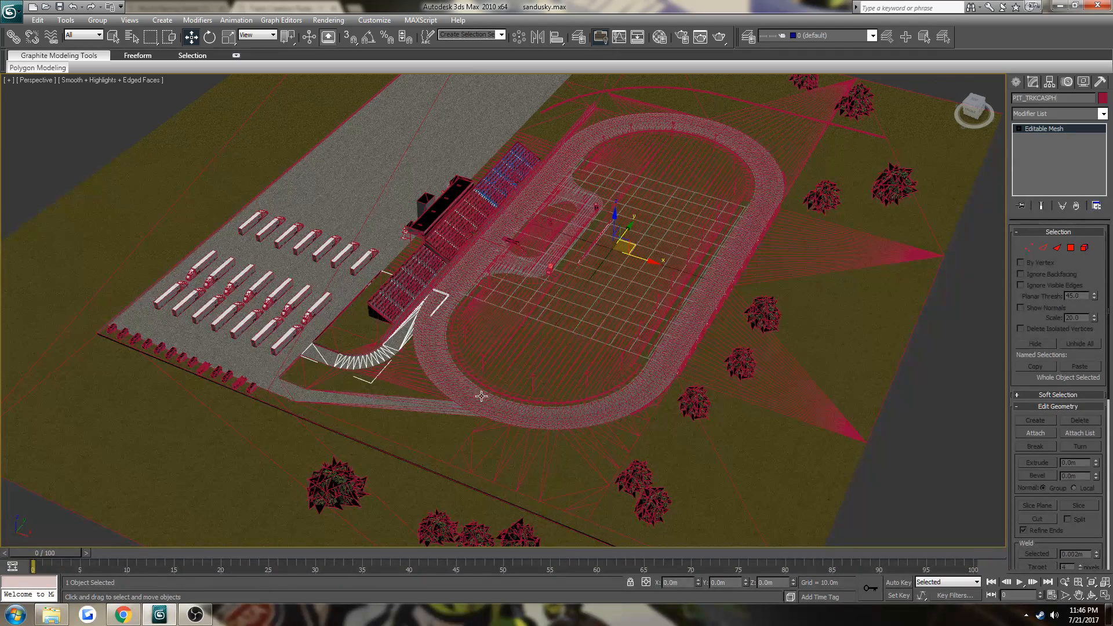
Step: Rename the straight access road between the paved pit area and the oval's end to PITOUT_TRKCASPH
click(418, 413)
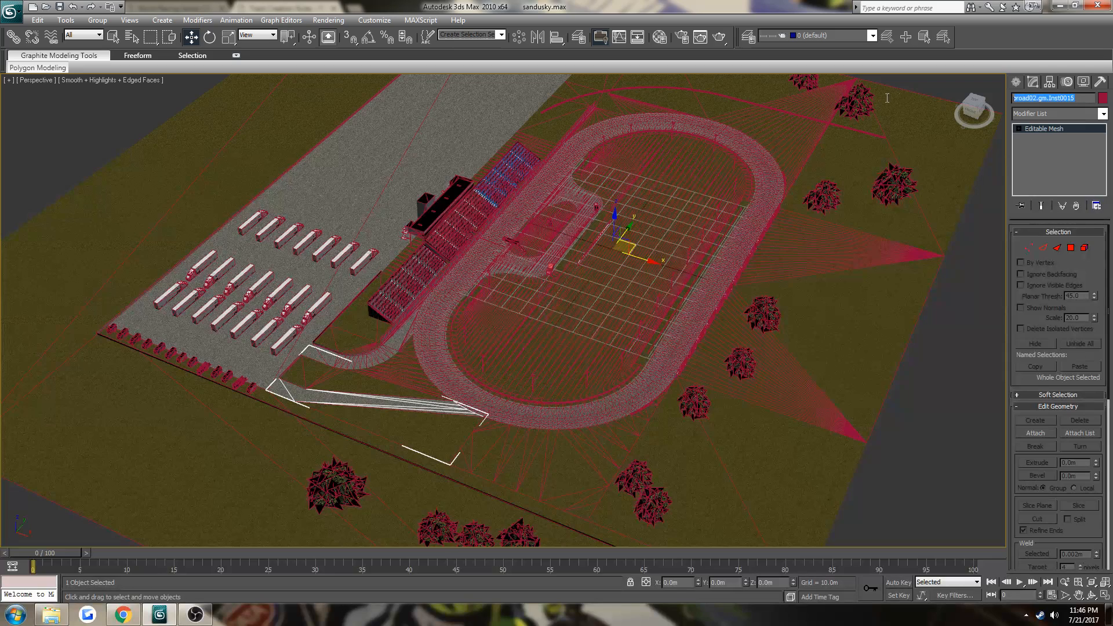
text(TRK)
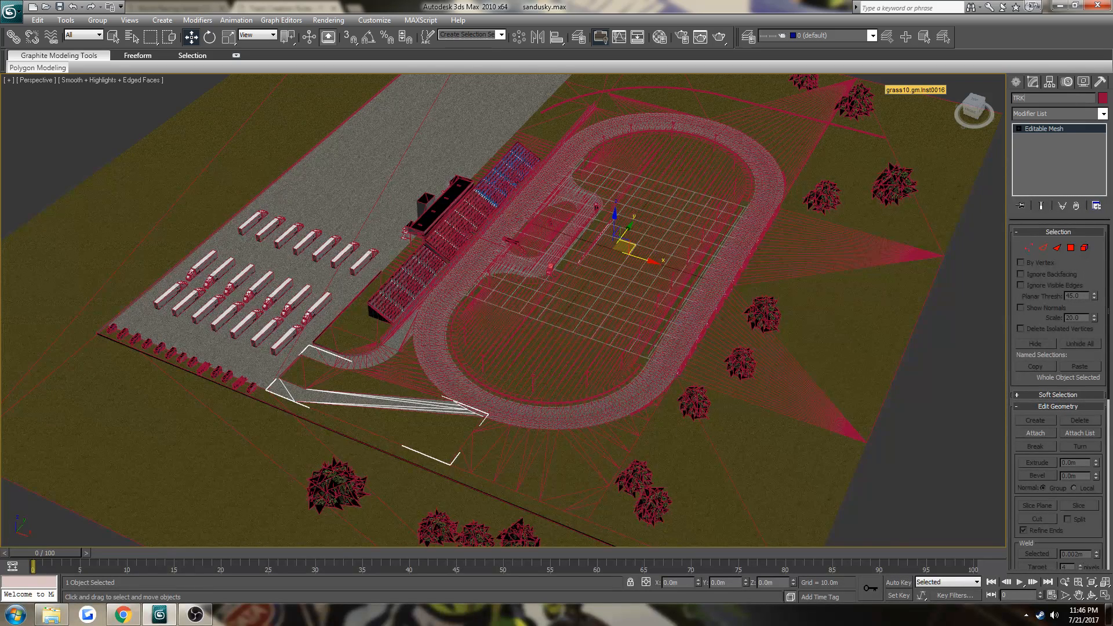
key(BackSpace)
text(PITOUT)
text(_TRKCAS)
Step: Check the infield road and oval surface again, then rename the large paved pit area to PIT_CASPH
click(531, 267)
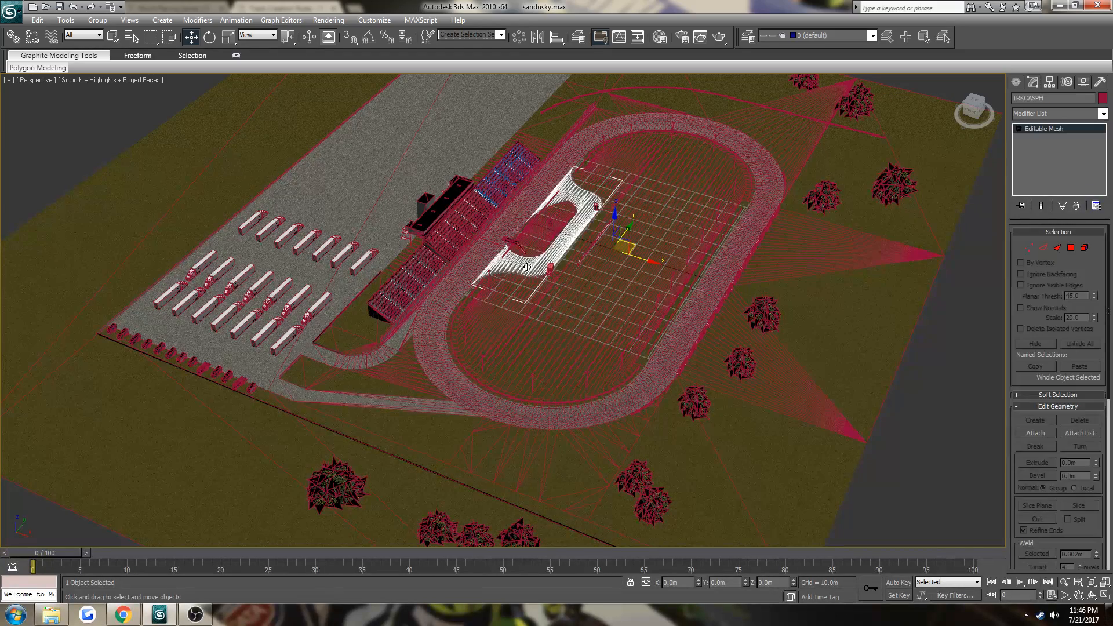
click(458, 271)
click(333, 310)
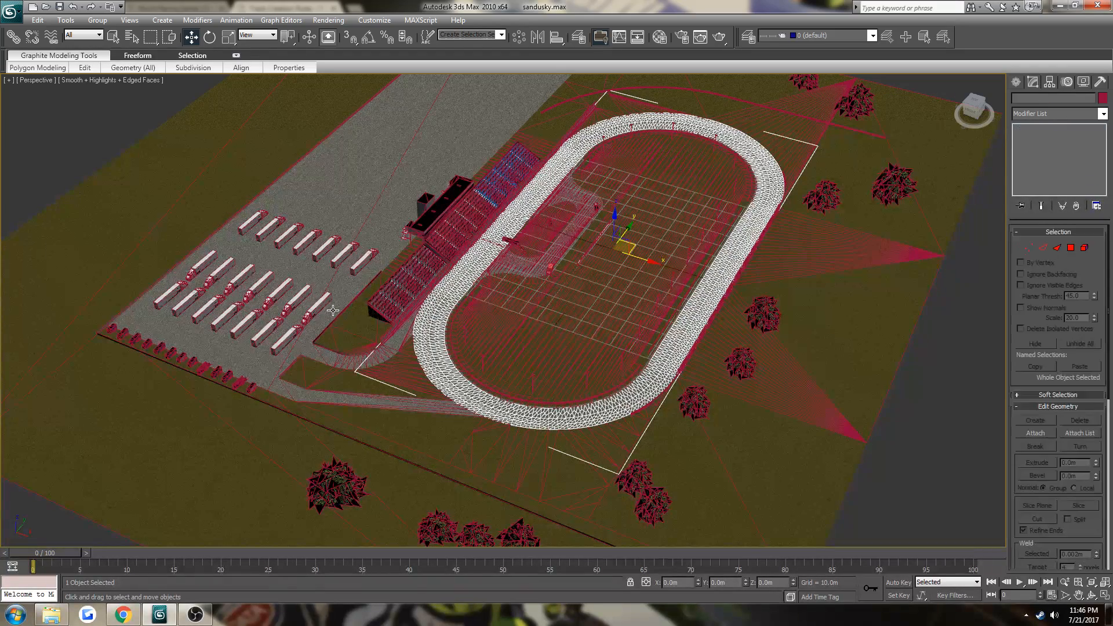
drag(1072, 98, 916, 103)
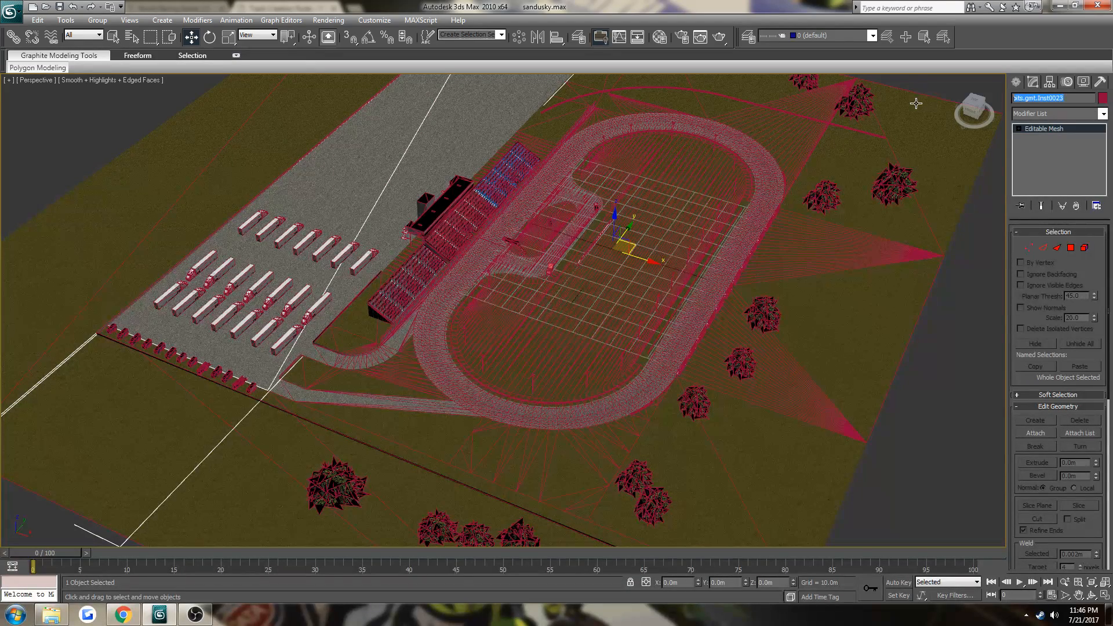
text(T)
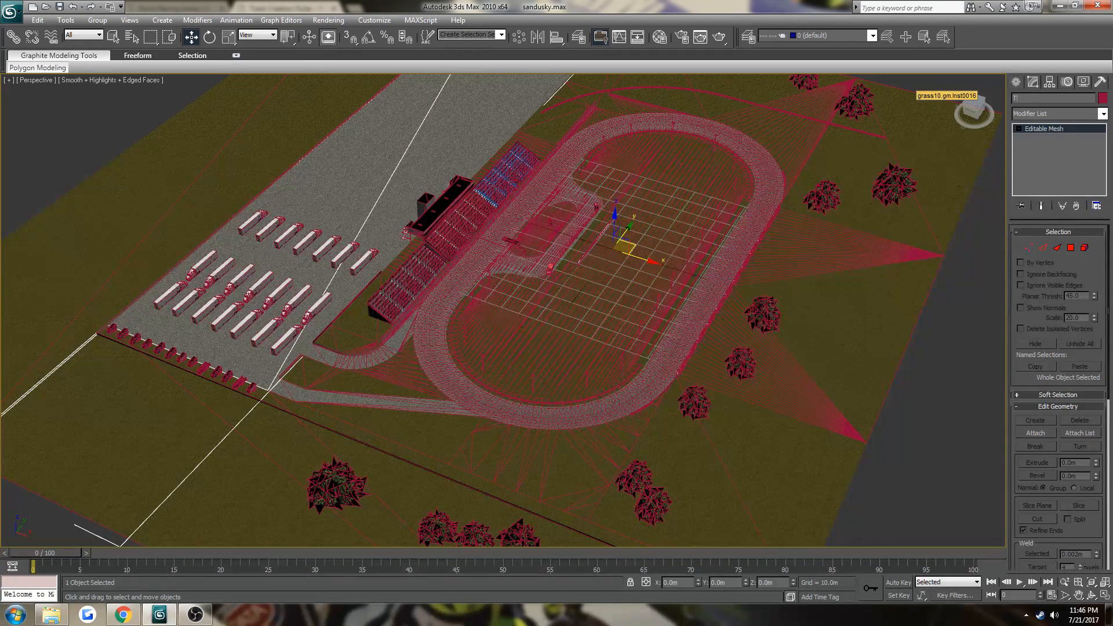
text(RPTS)
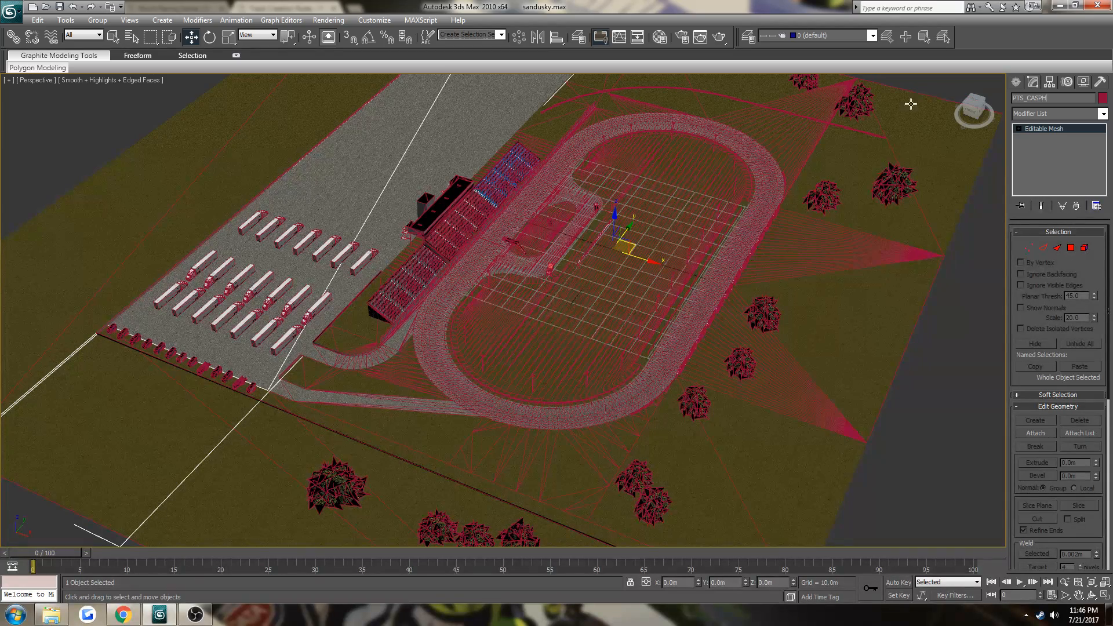
text(I)
Step: Switch to Chrome to check the non-racing surface prefix in the Track Creation Rules, and return to 3ds Max
click(123, 614)
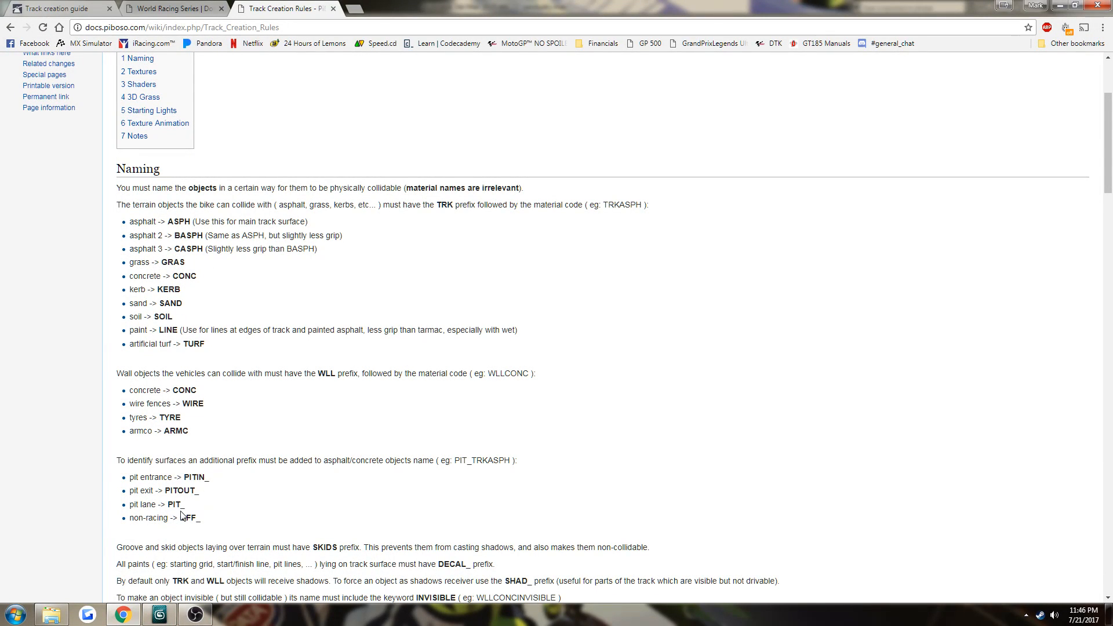
drag(210, 523, 123, 520)
mouse_move(200, 619)
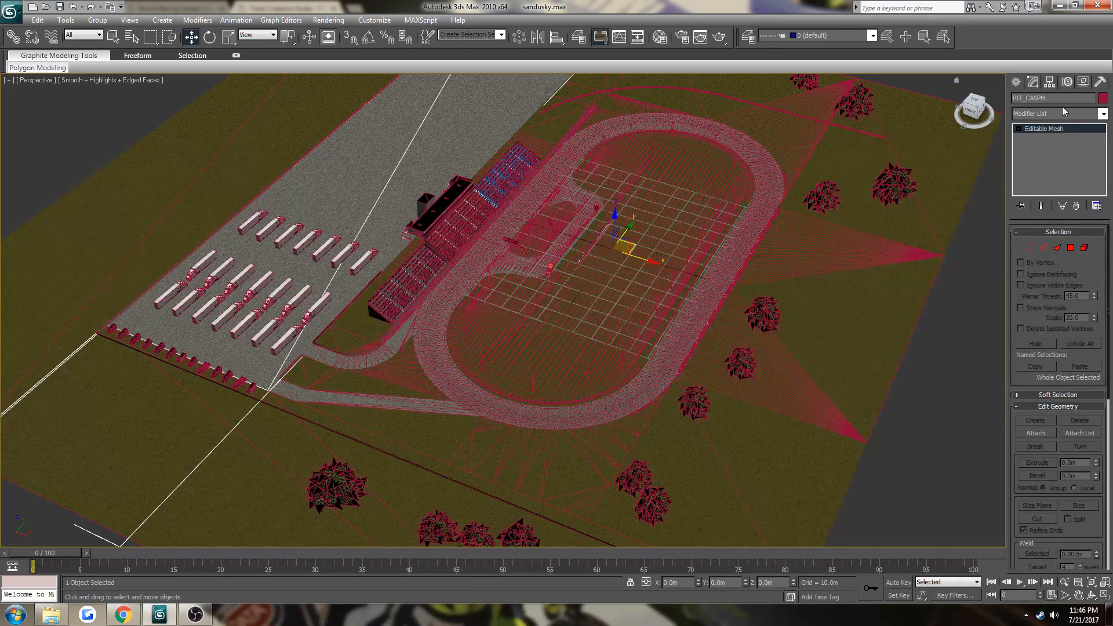
Step: Rename the grass terrain mesh surrounding the oval to OFF_TRKGRAS
click(399, 377)
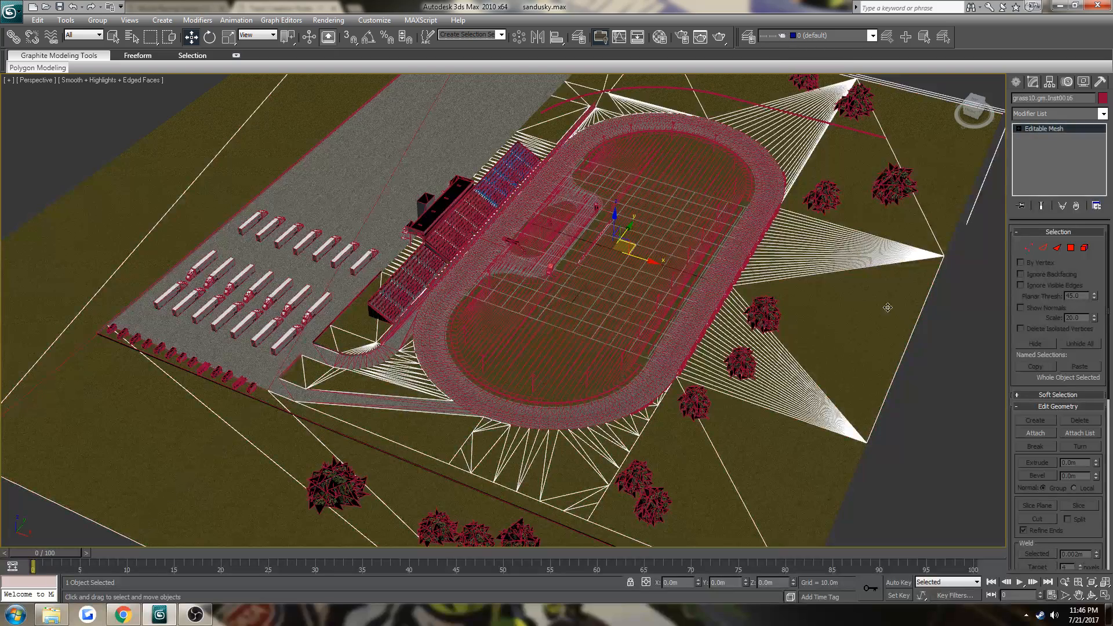
click(1050, 99)
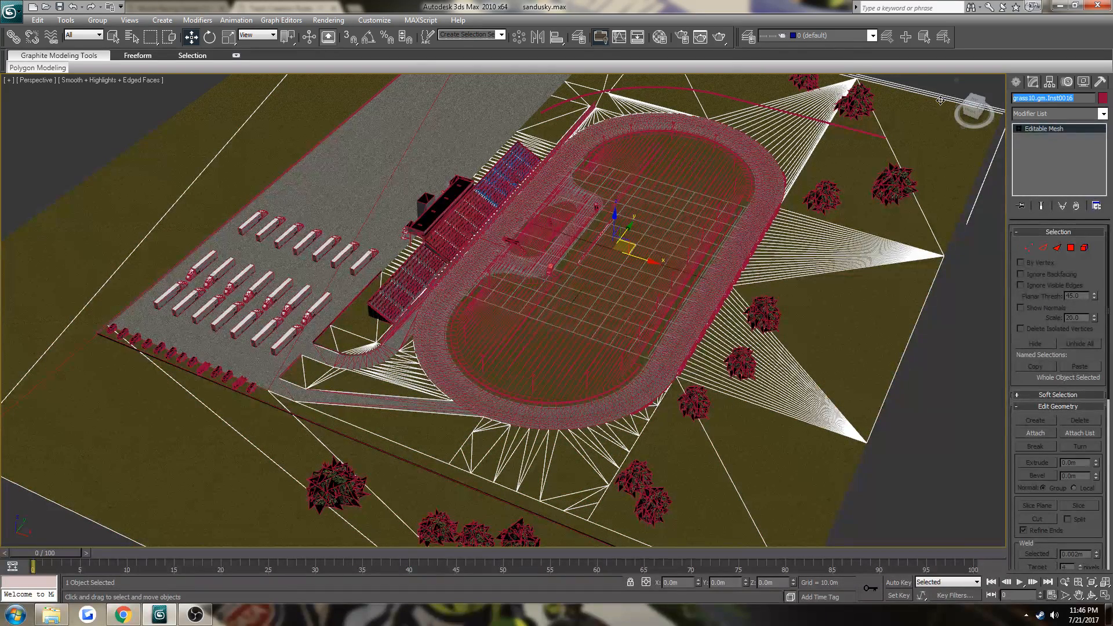
text(OFF_TRKGRAS)
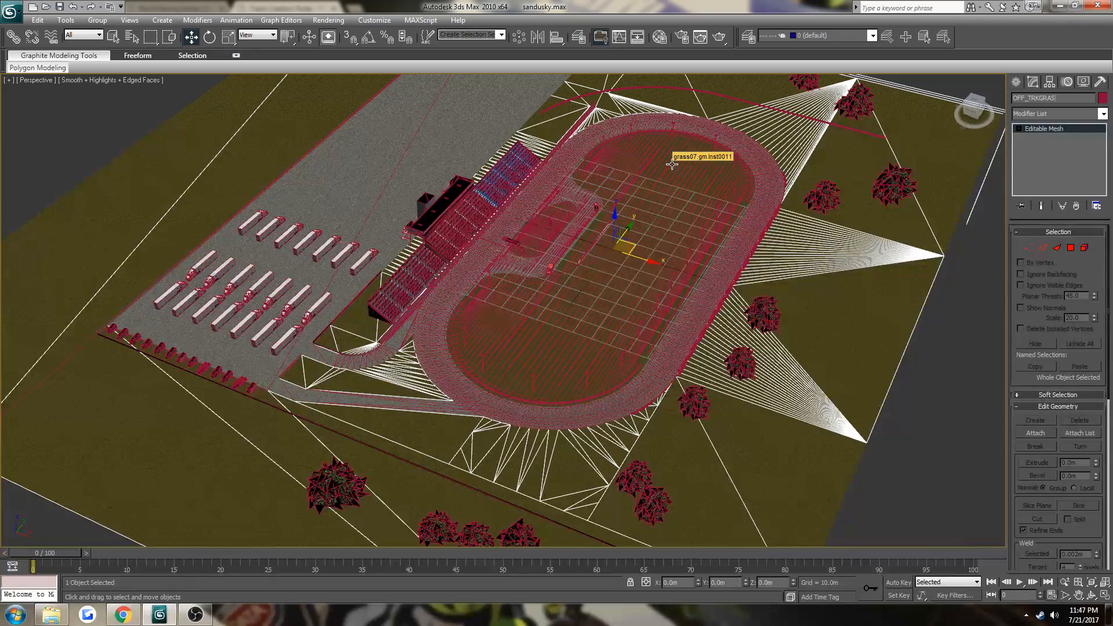
Step: Rename the striped infield grass mesh inside the oval to OFF_TRKGRAS
click(547, 237)
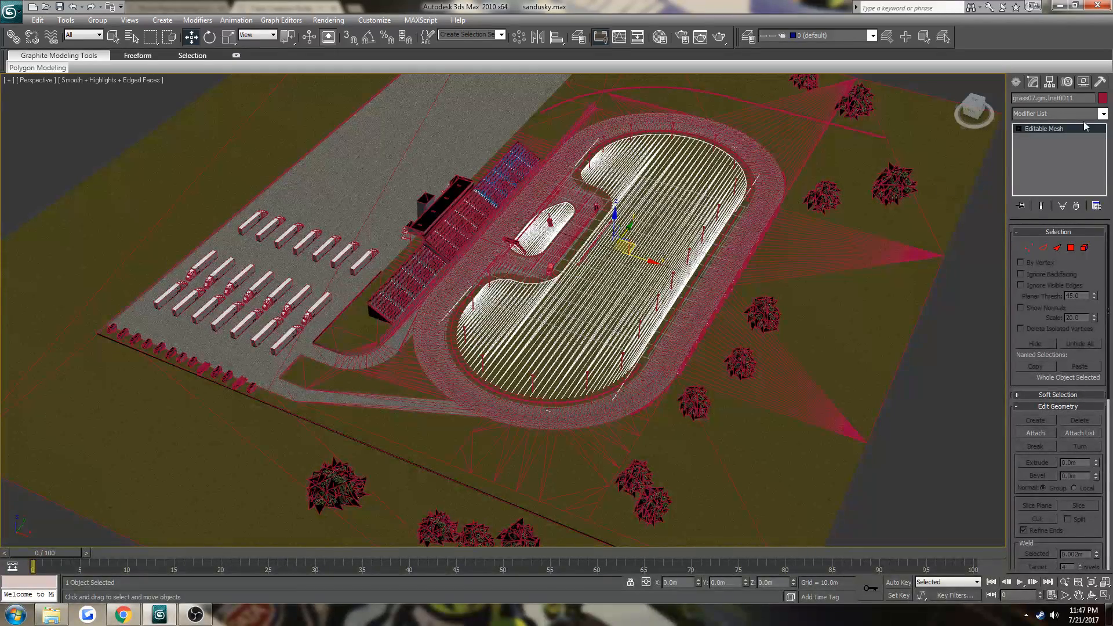
click(1052, 98)
text(OFF_TRKGRAS)
Step: Select the narrow grass strip along the oval's inner edge and examine where it overlaps the racing surface
scroll(522, 330, up, 8)
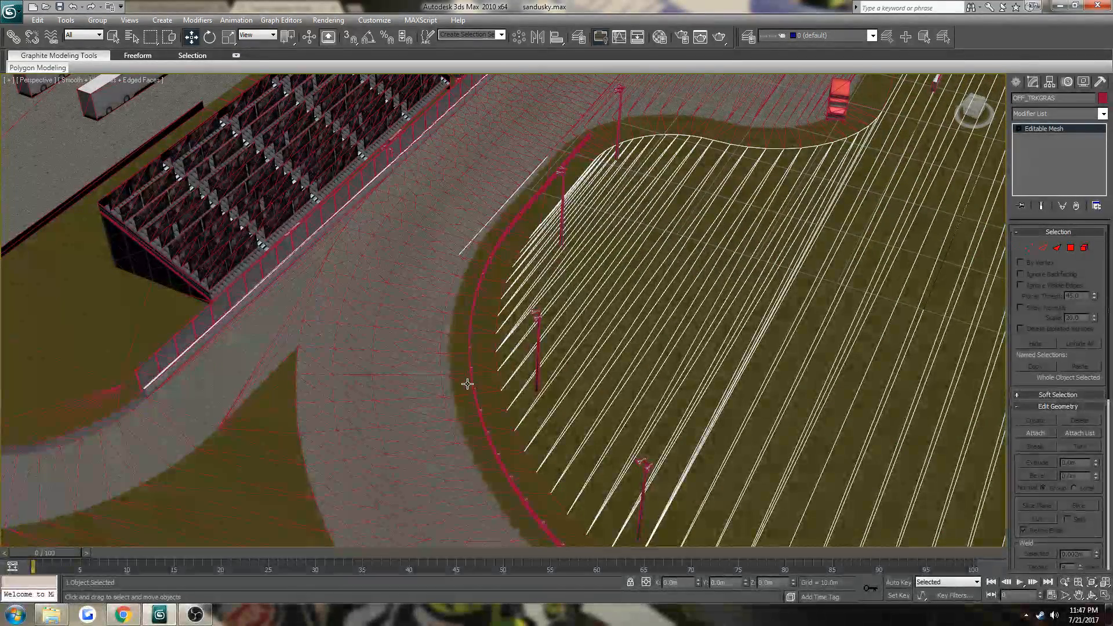
click(458, 389)
scroll(460, 393, up, 3)
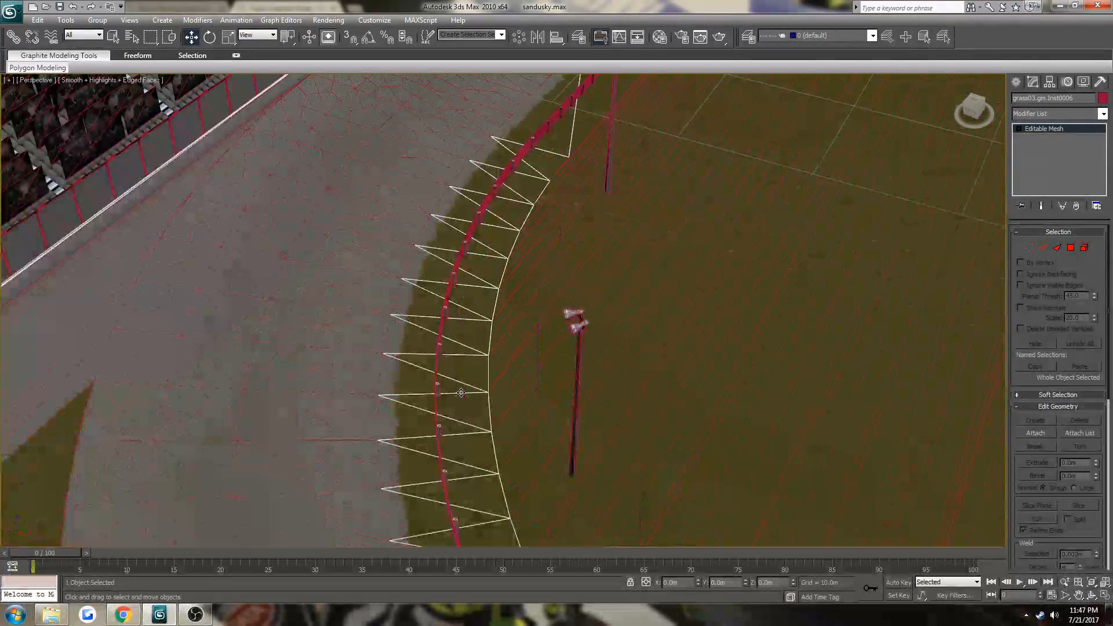
scroll(461, 392, up, 5)
middle_drag(452, 366, 443, 341)
scroll(457, 349, up, 1)
scroll(458, 349, down, 1)
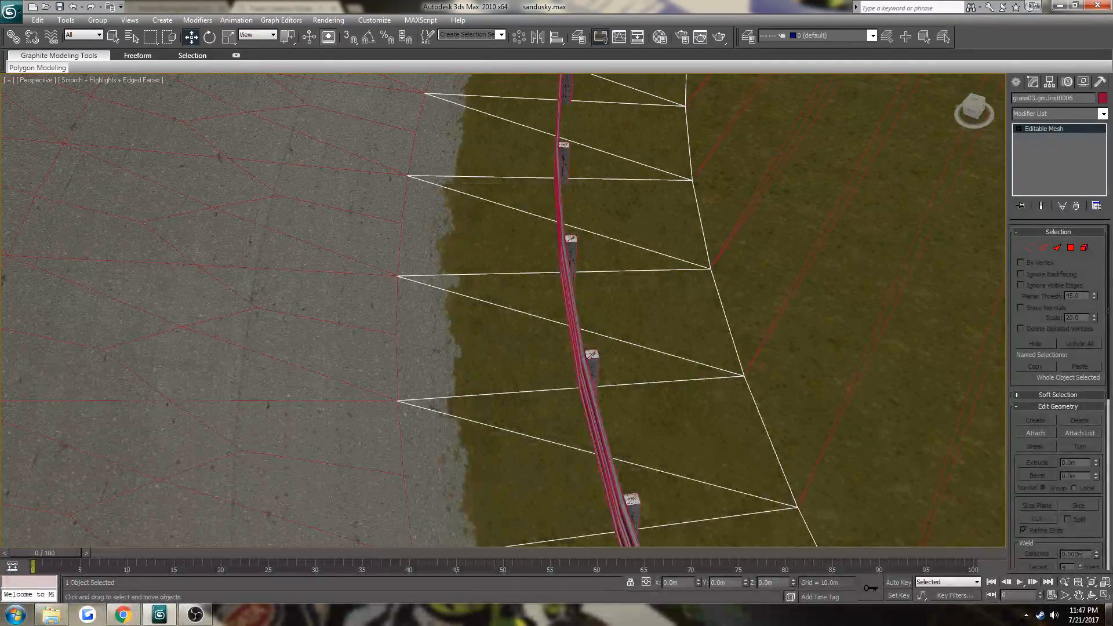
click(1092, 595)
scroll(486, 381, down, 5)
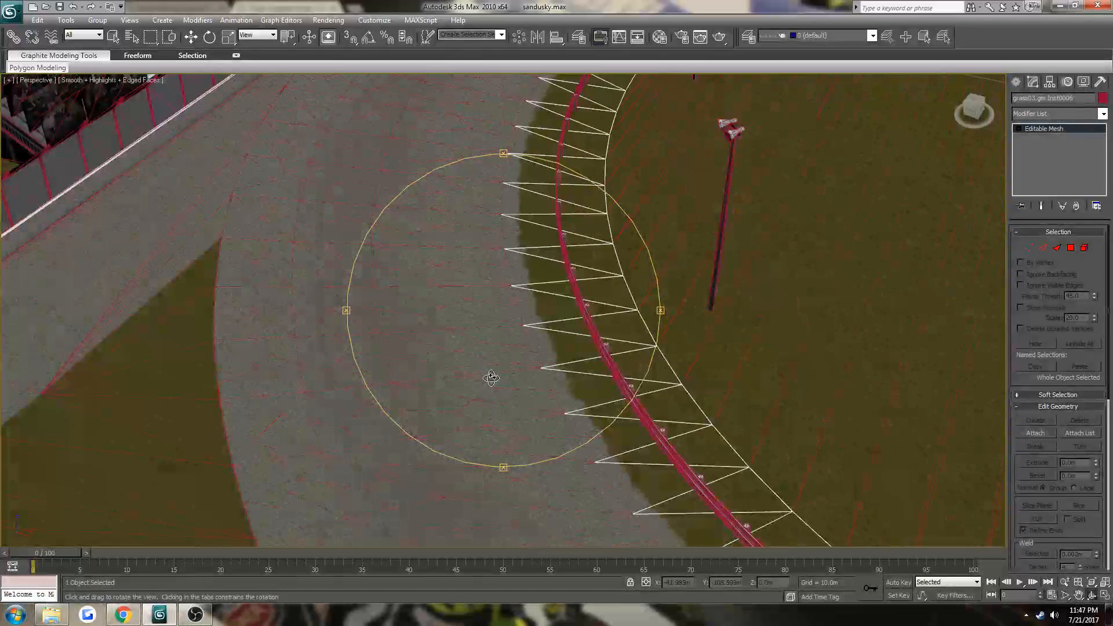
middle_drag(618, 375, 513, 358)
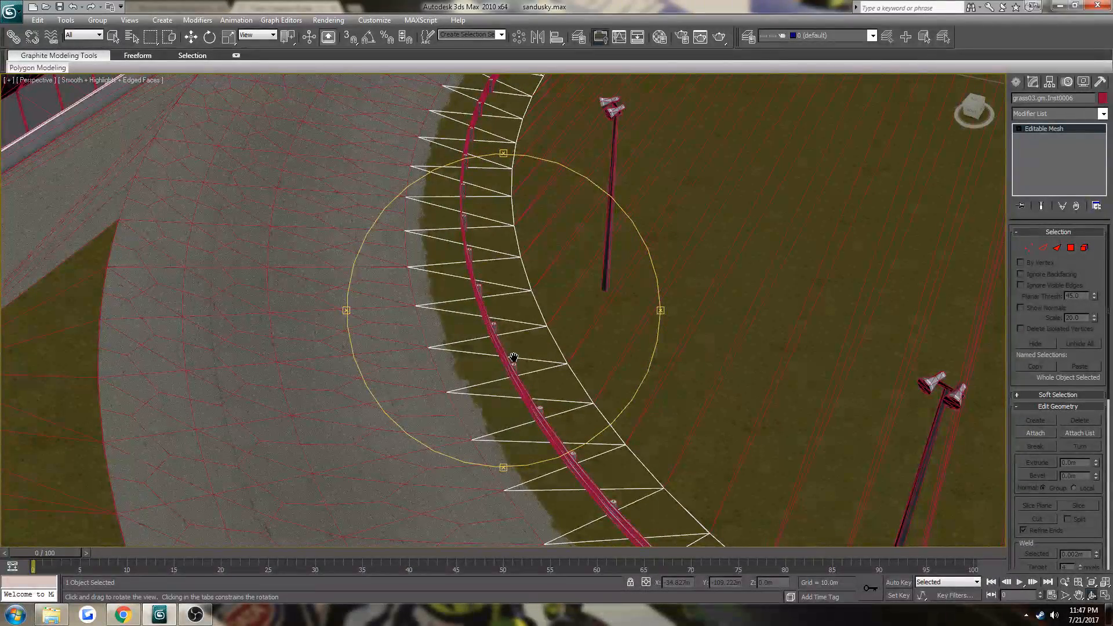
scroll(513, 358, down, 3)
scroll(513, 357, up, 3)
right_click(475, 402)
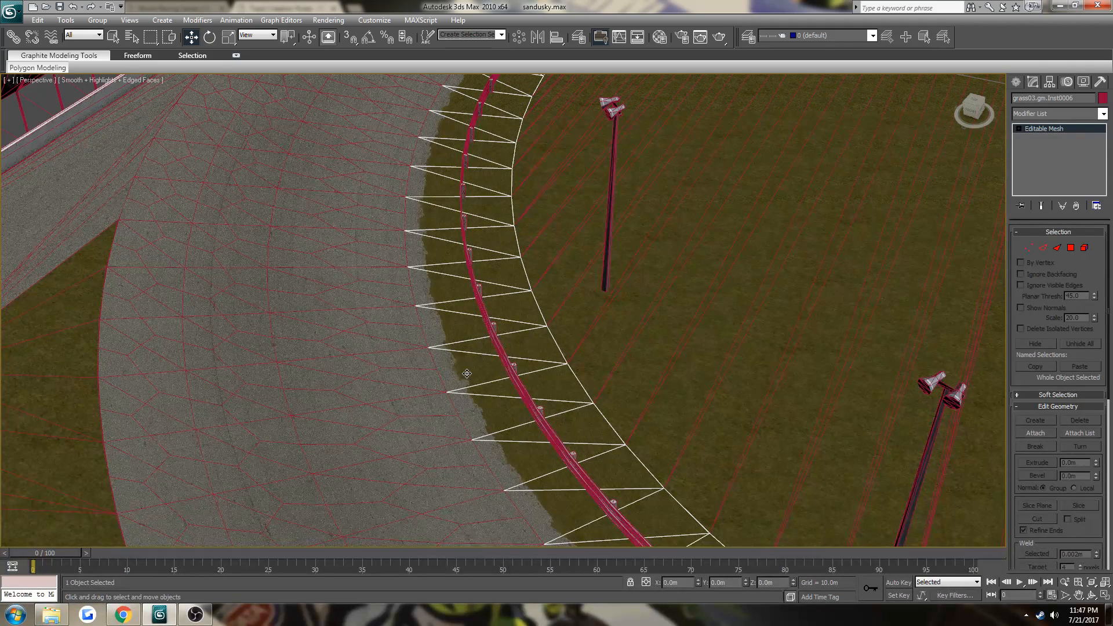
Step: Follow the narrow inner-edge grass strip around the oval and rename it to TRKGRAS
drag(1078, 99, 1007, 98)
middle_drag(519, 463, 459, 414)
middle_drag(667, 479, 543, 416)
mouse_move(727, 430)
middle_down()
mouse_move(593, 414)
mouse_move(676, 412)
mouse_move(825, 362)
mouse_move(794, 342)
middle_up()
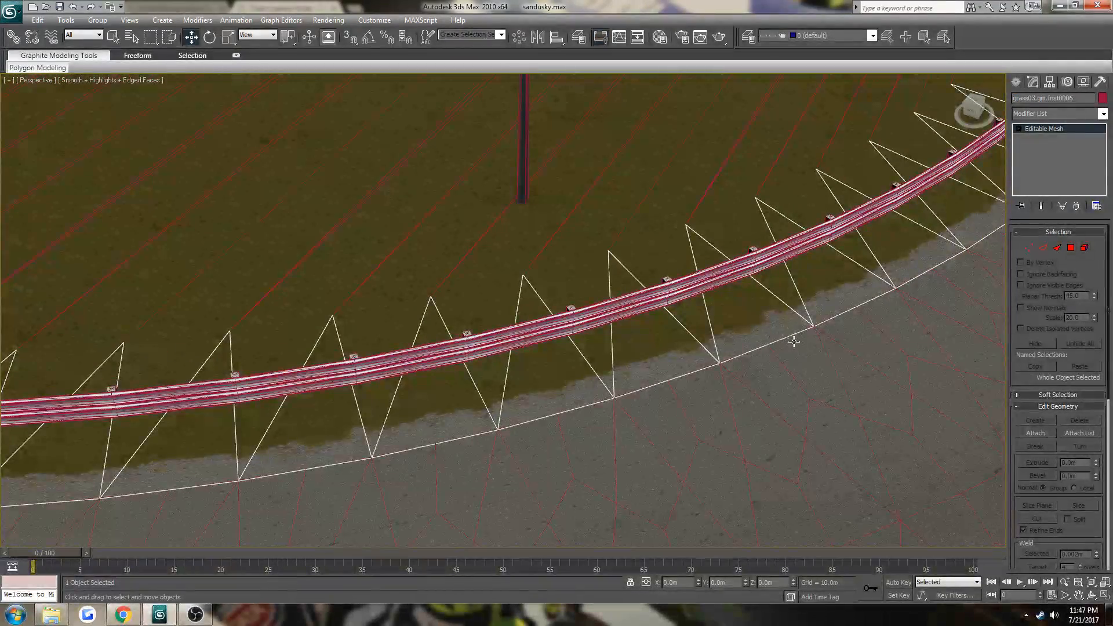
scroll(793, 342, down, 6)
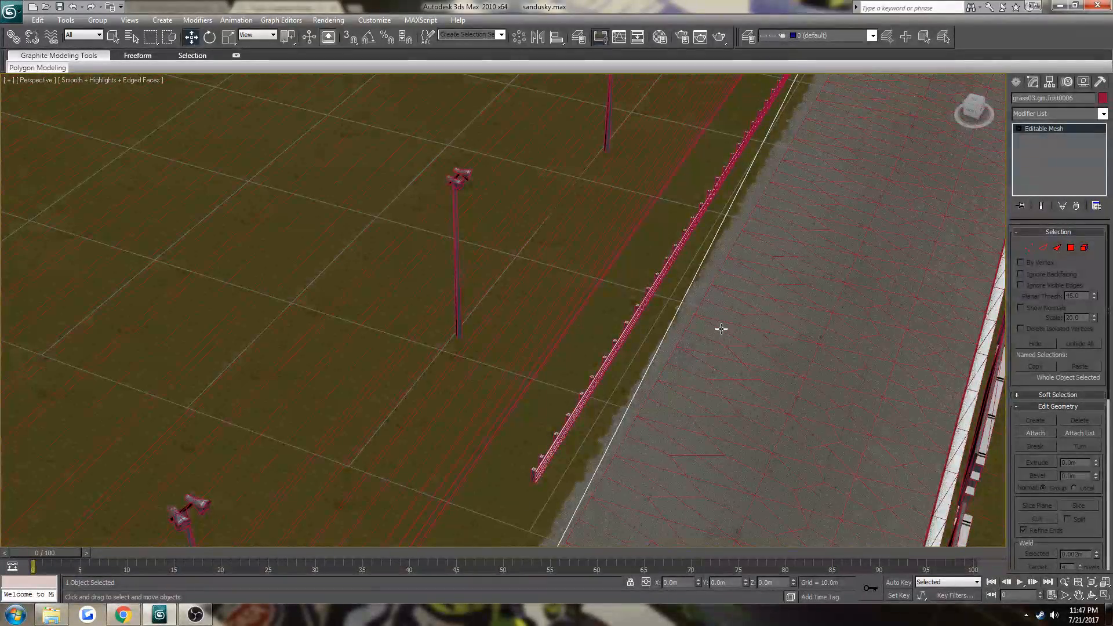
scroll(685, 381, down, 4)
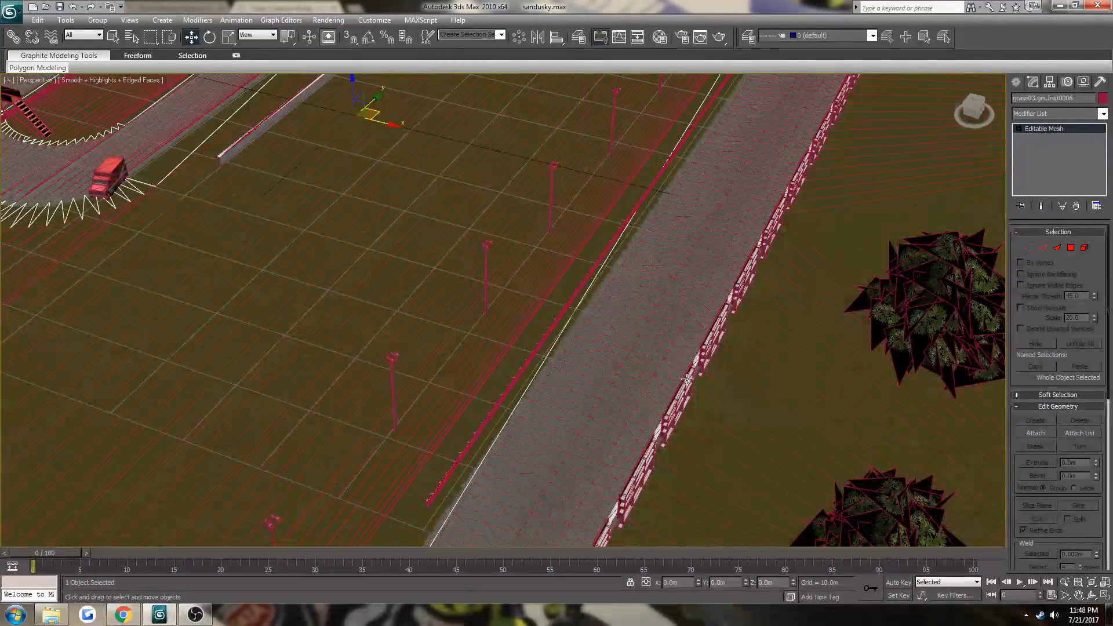
middle_drag(621, 342, 422, 339)
scroll(422, 339, up, 5)
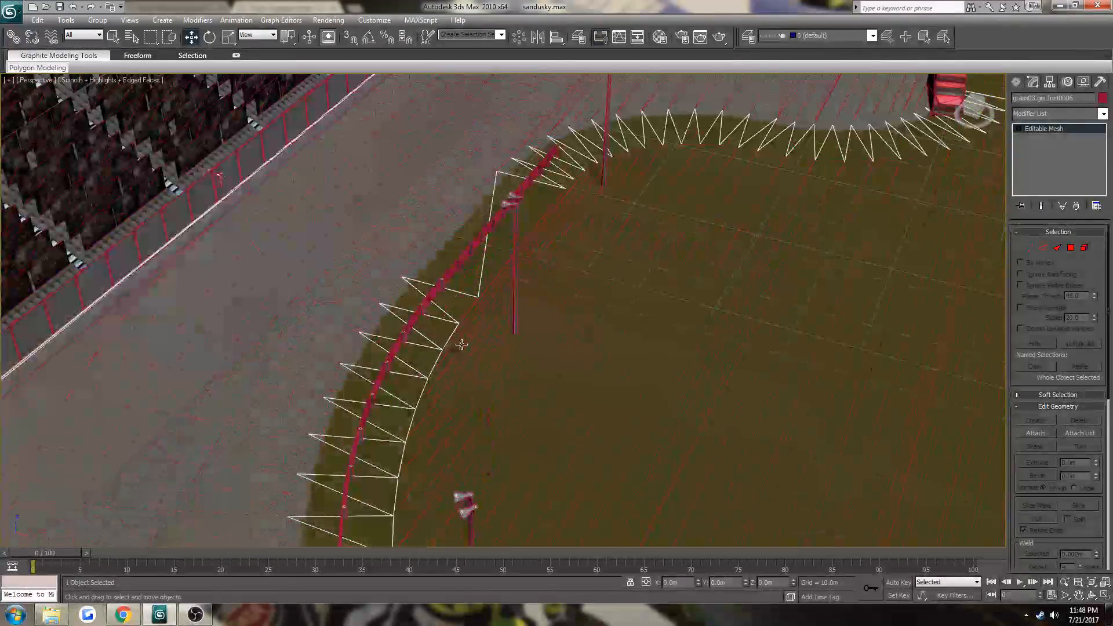
click(1044, 98)
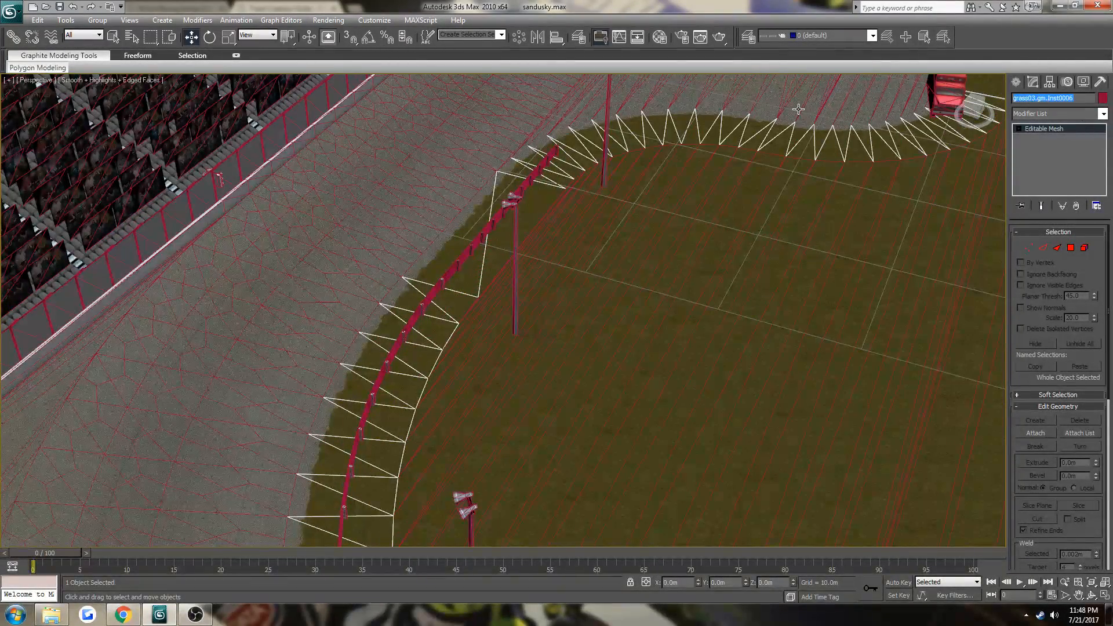
text(TRKGRAS)
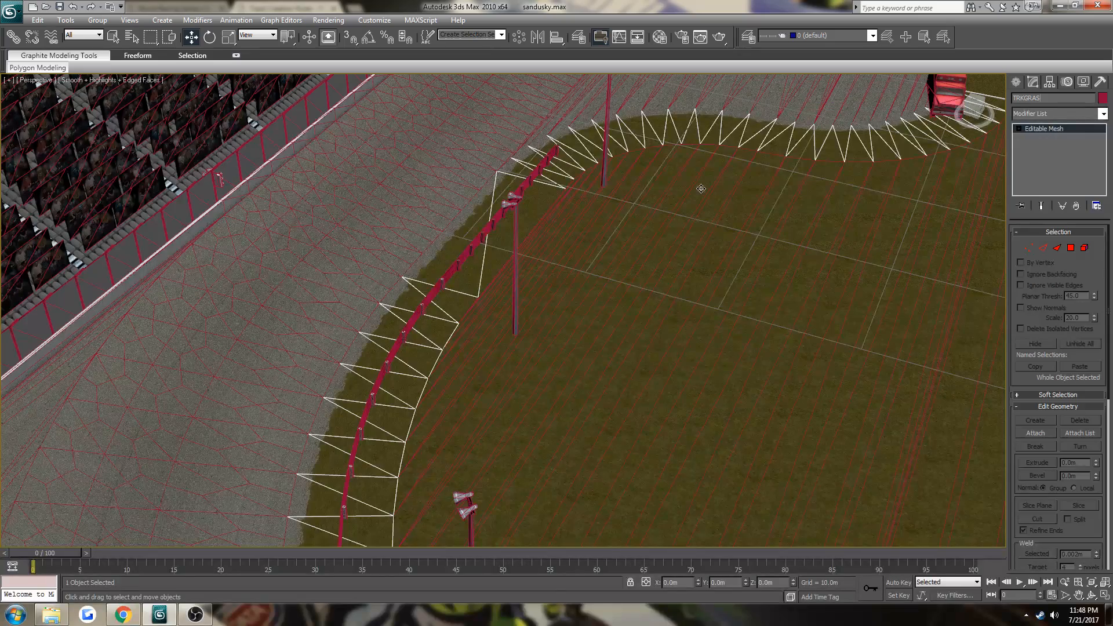
Step: Rename the red truck parked at the edge of the infield pit road to WLLARMC
scroll(811, 330, down, 3)
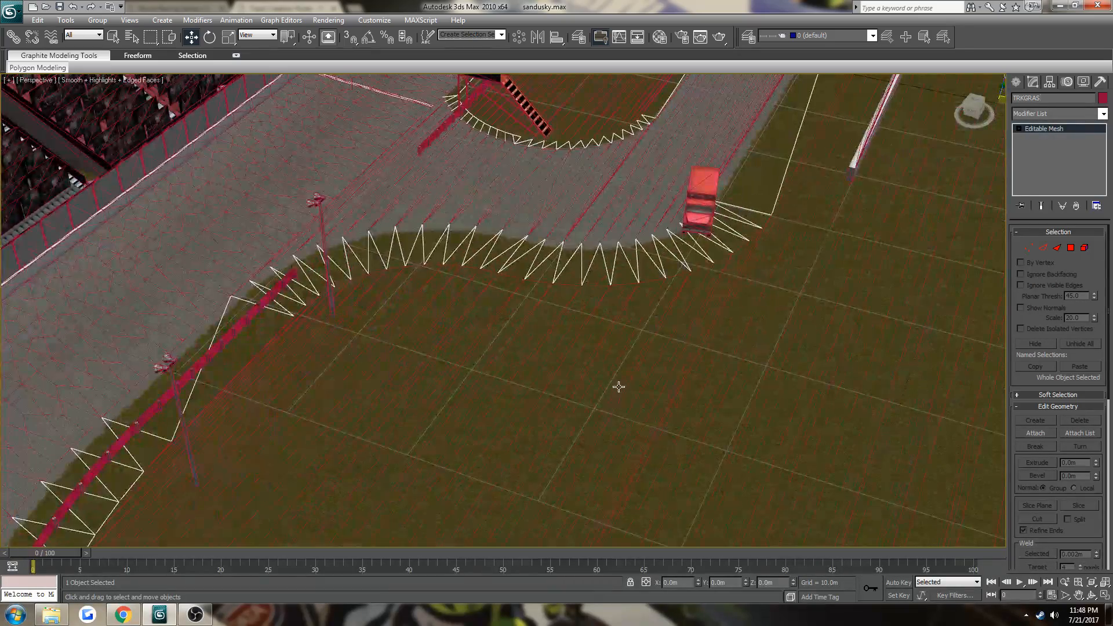
scroll(586, 365, down, 1)
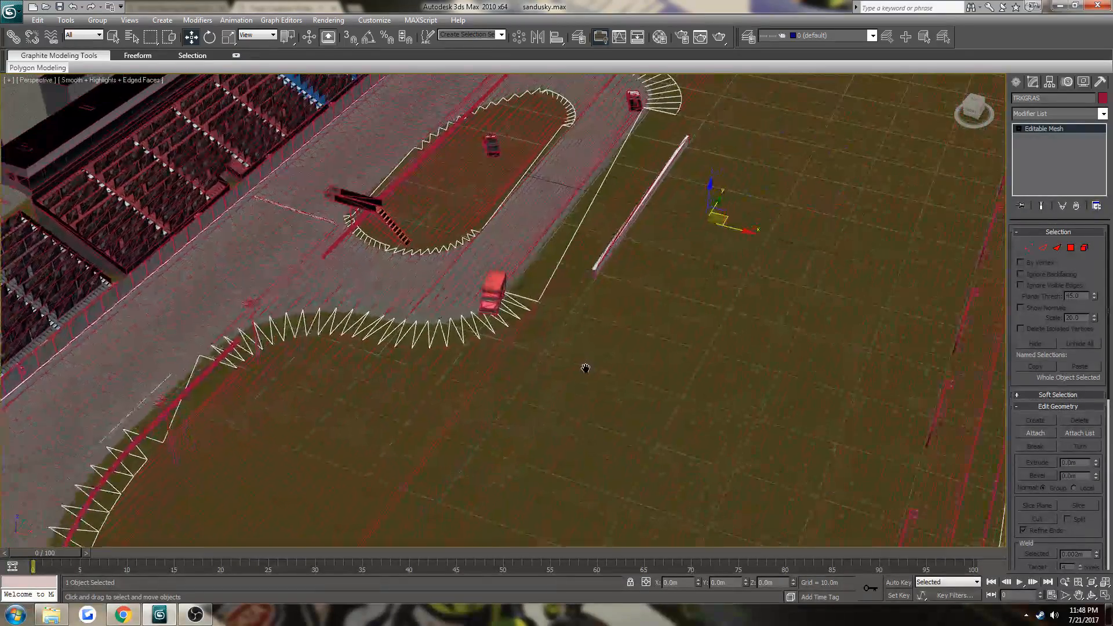
scroll(522, 374, down, 1)
scroll(538, 375, down, 3)
scroll(538, 371, up, 3)
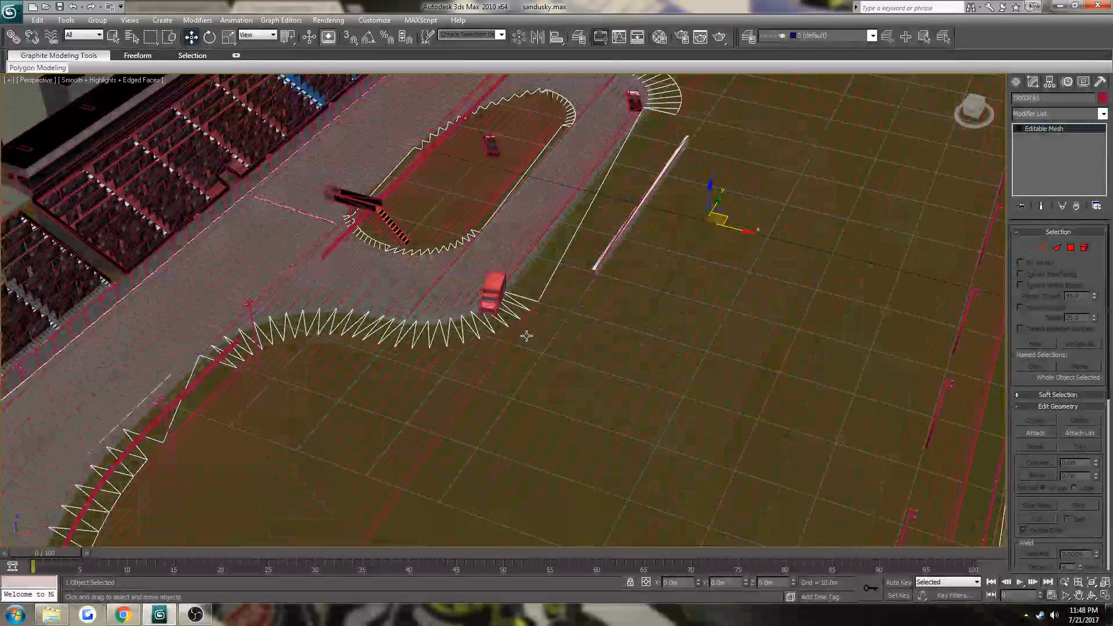
scroll(594, 329, up, 1)
click(607, 320)
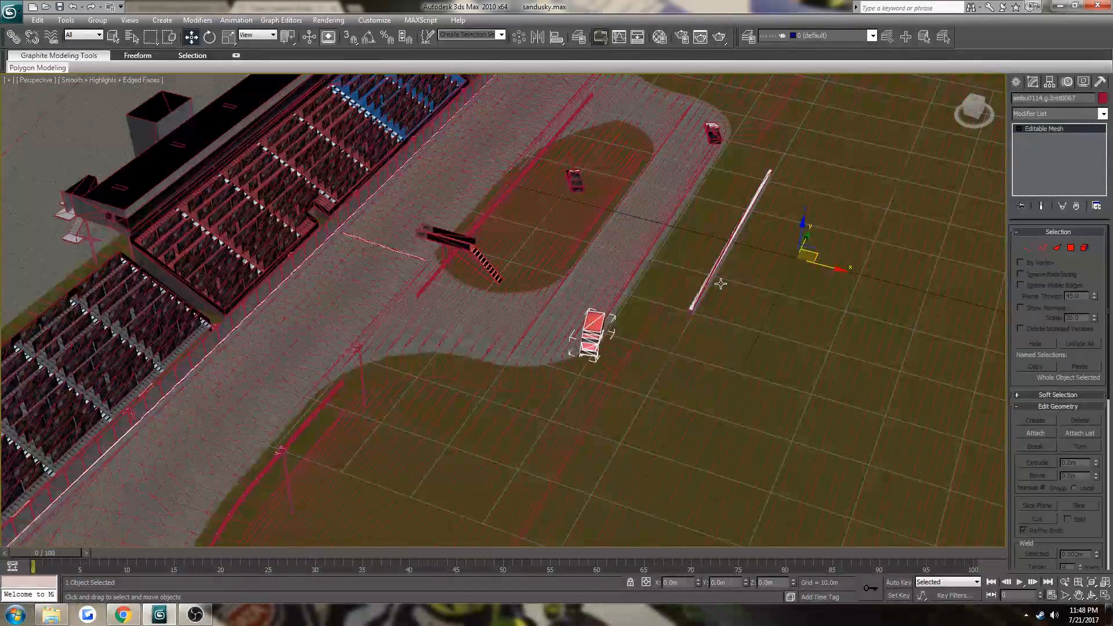
click(1079, 96)
text(WLLARMC)
Step: Rename the vehicle at the far end of the infield pit road to WLLARMC01
click(712, 133)
click(1069, 98)
text(WLL)
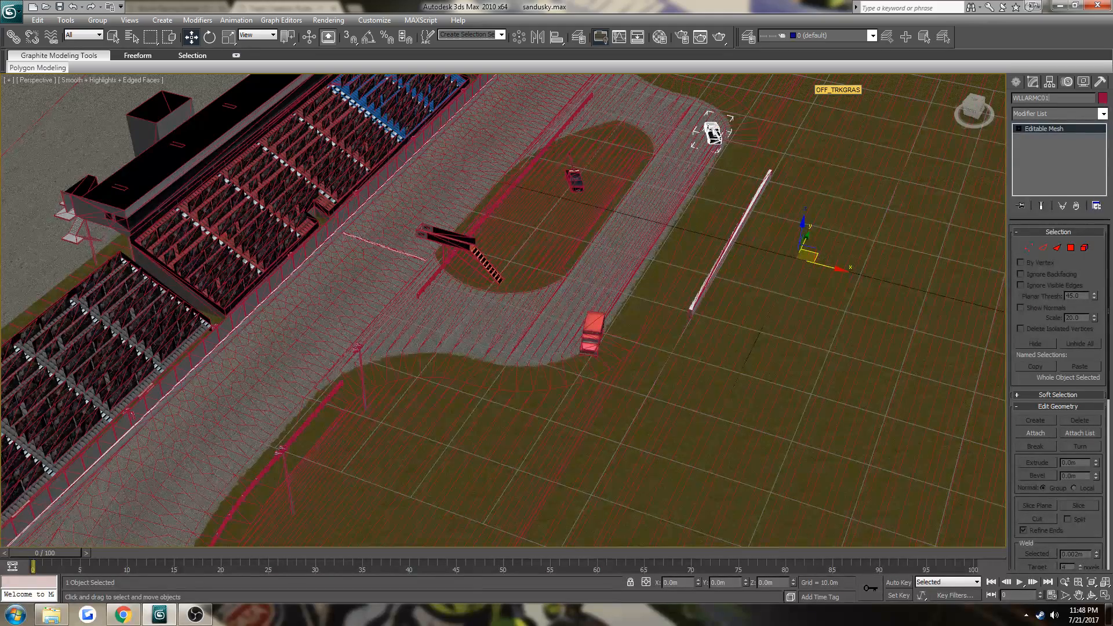
Step: Check the object names of the infield grass and the grass strip bordering the infield road
click(802, 330)
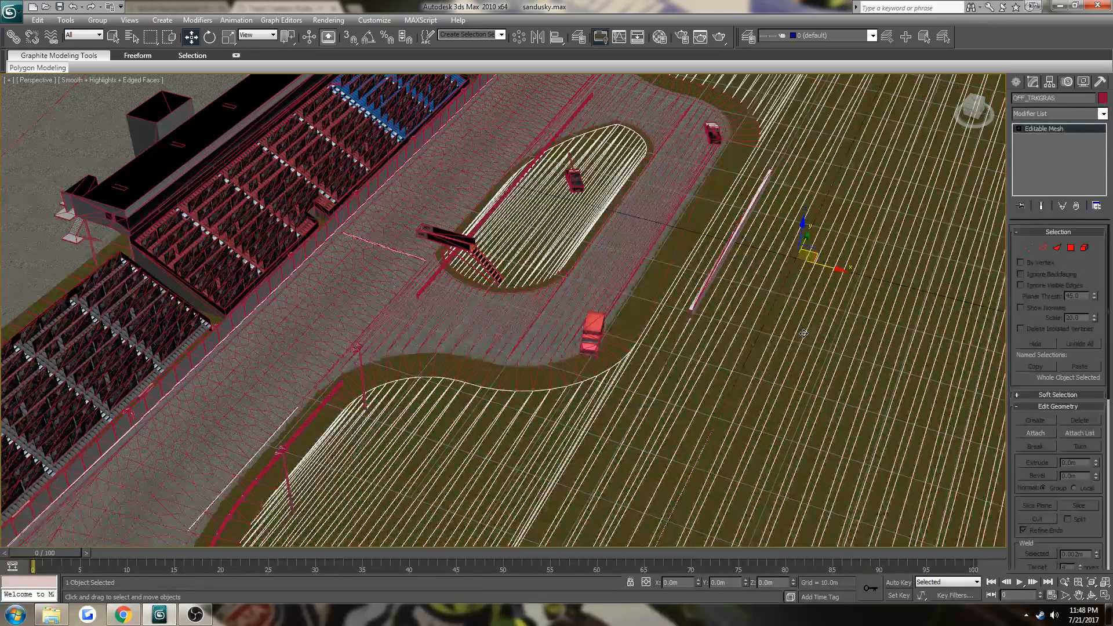
click(666, 277)
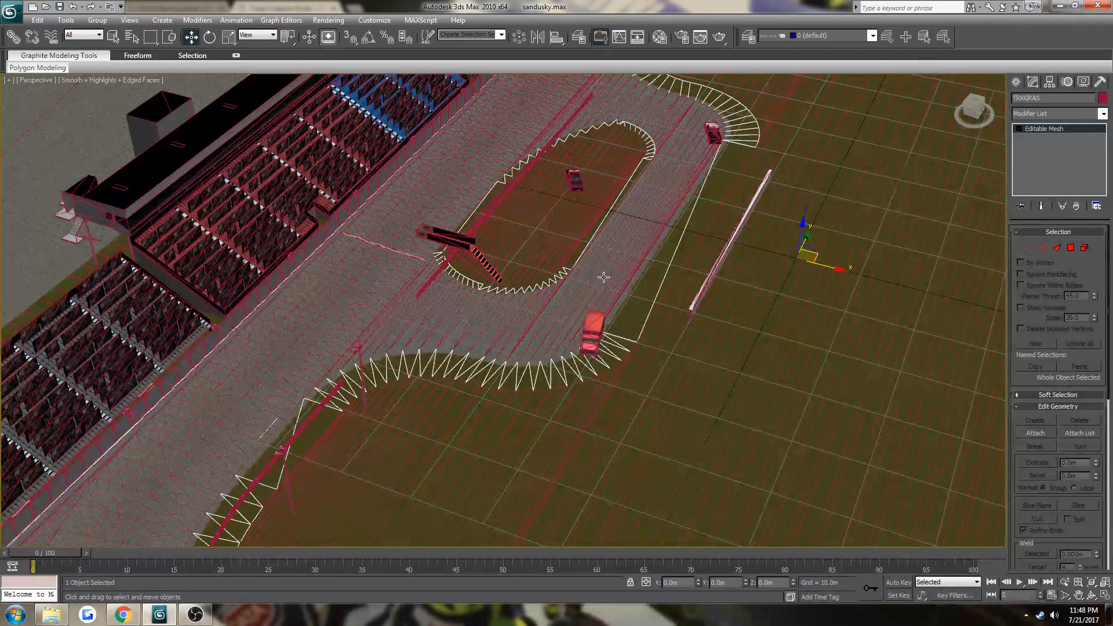
click(1050, 100)
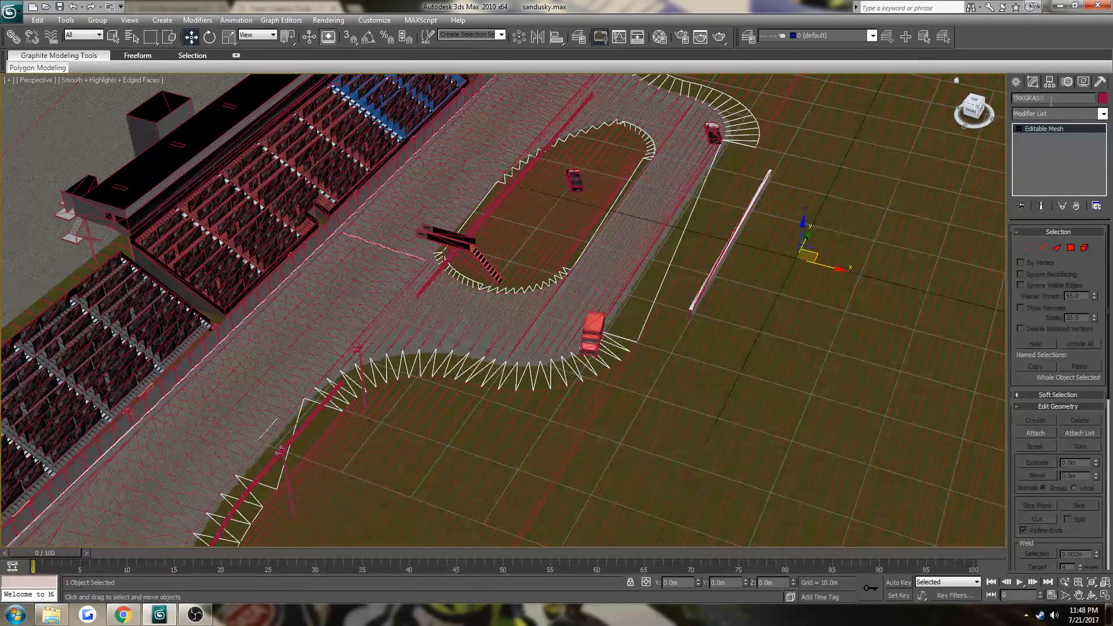
Step: Rename the short straight infield wall to WLLCONC and the long wall in front of the grandstands to WLLCONC01
click(695, 303)
drag(1080, 97, 861, 105)
text(WLLCONC)
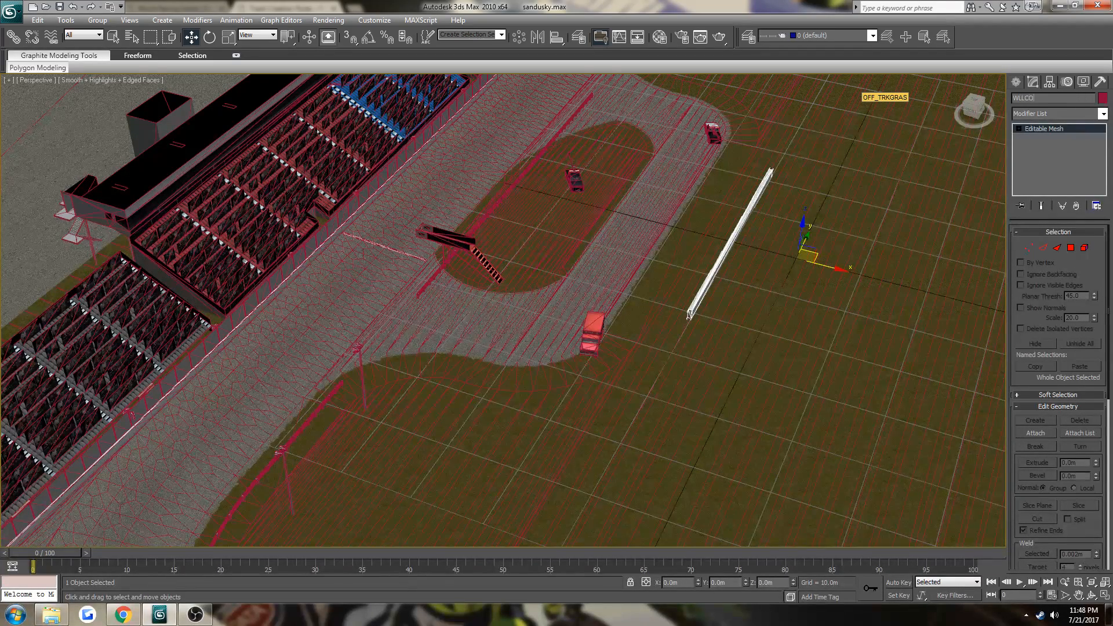
click(373, 197)
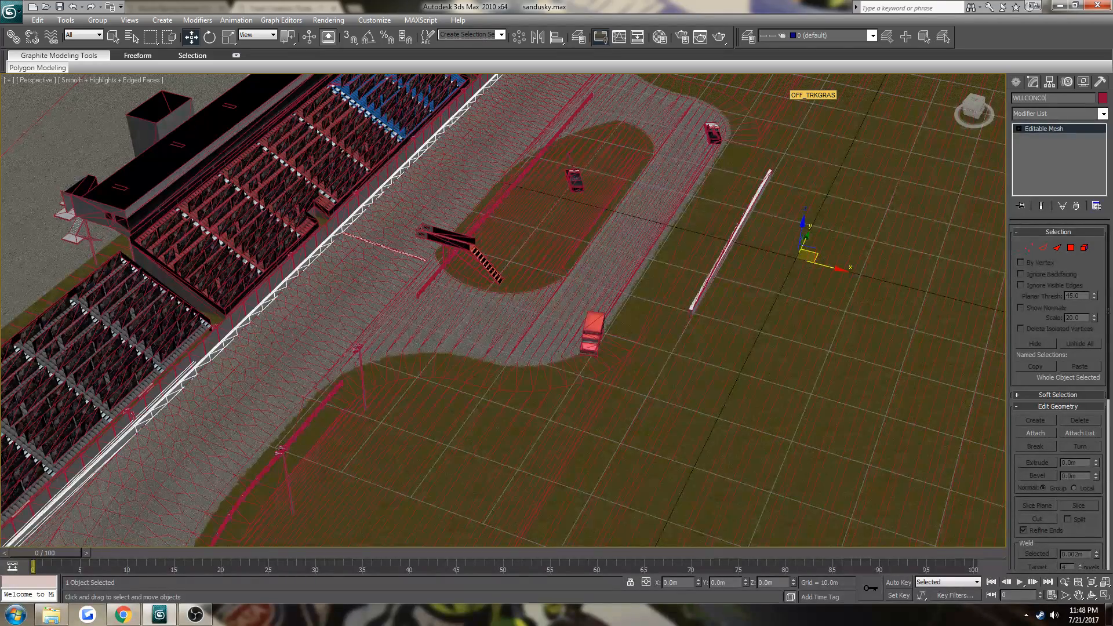
Step: Rename the concrete wall along the outside of the back straight to WLLCONC02
middle_drag(536, 172, 416, 272)
middle_drag(562, 189, 401, 288)
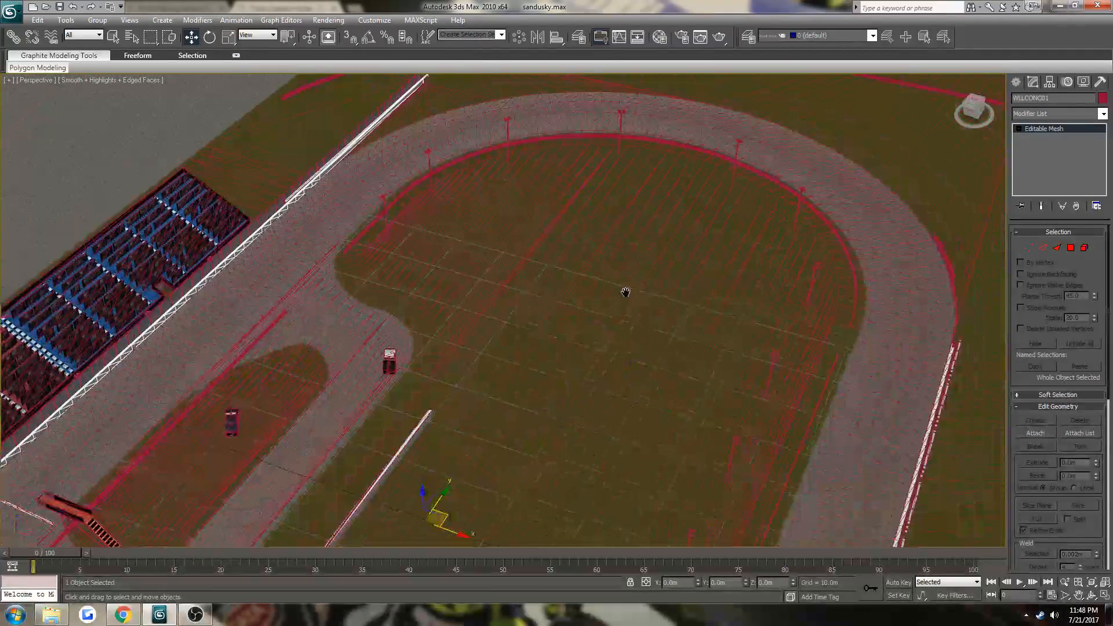
middle_drag(626, 290, 515, 104)
middle_drag(587, 300, 561, 174)
middle_drag(566, 334, 701, 89)
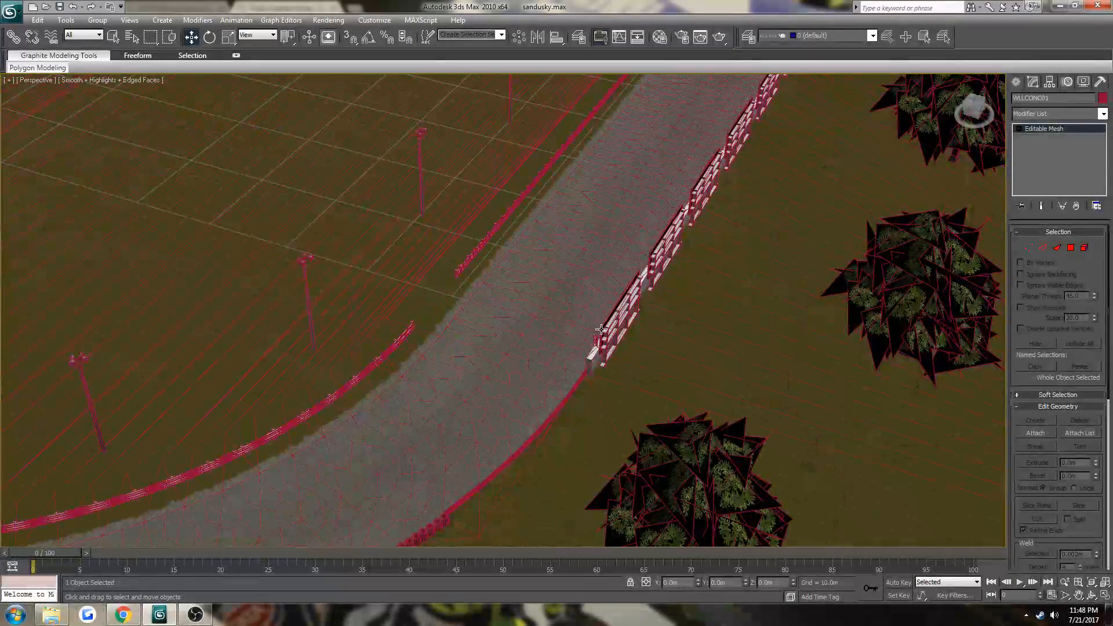
click(592, 358)
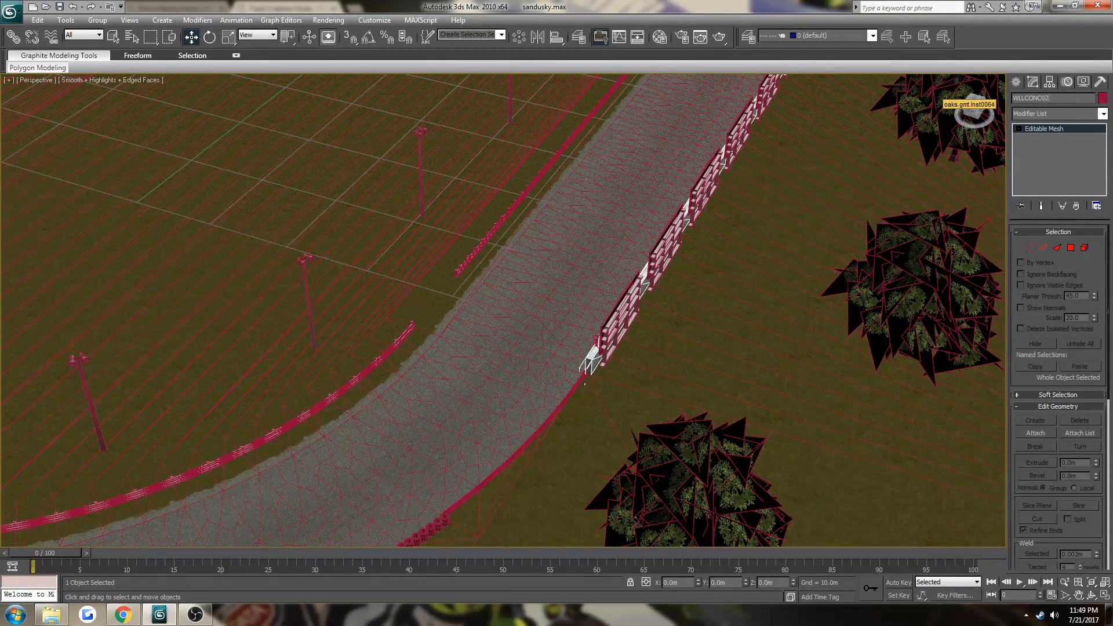
Step: Rename the curved guardrail between the back straight's concrete wall and the tire stacks to WLLARMC02
middle_drag(516, 442, 591, 367)
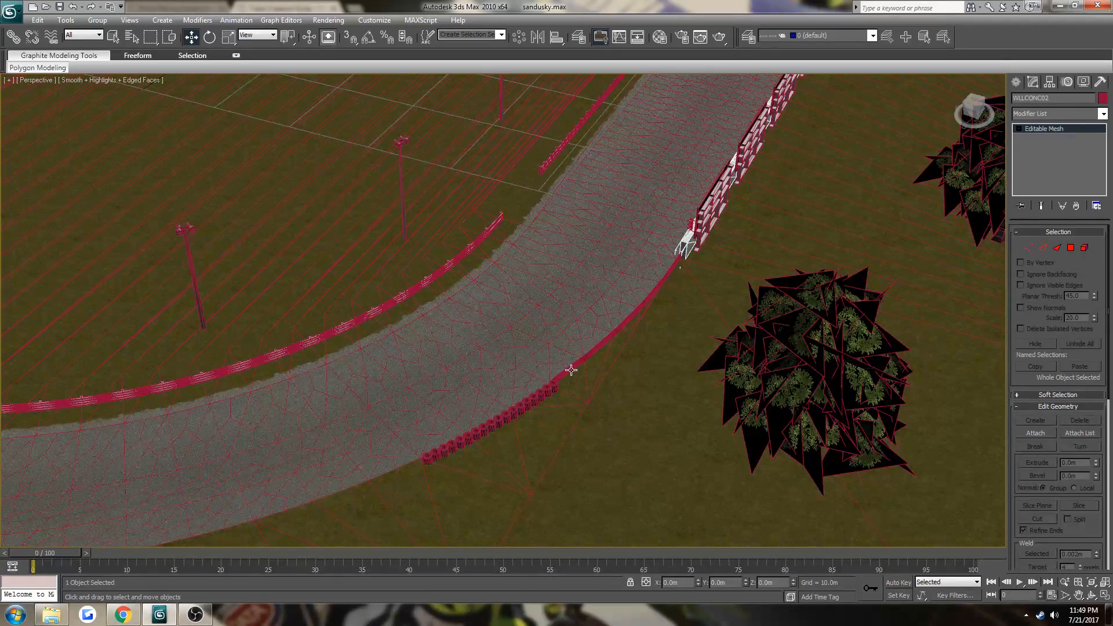
click(571, 370)
click(1078, 97)
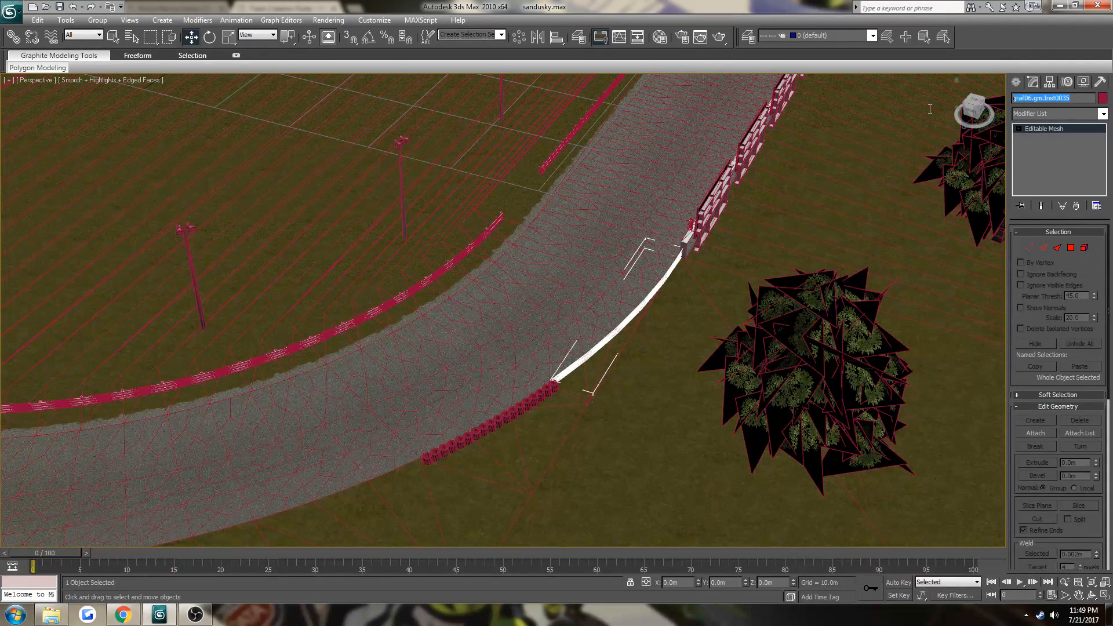
text(WLLARMC02)
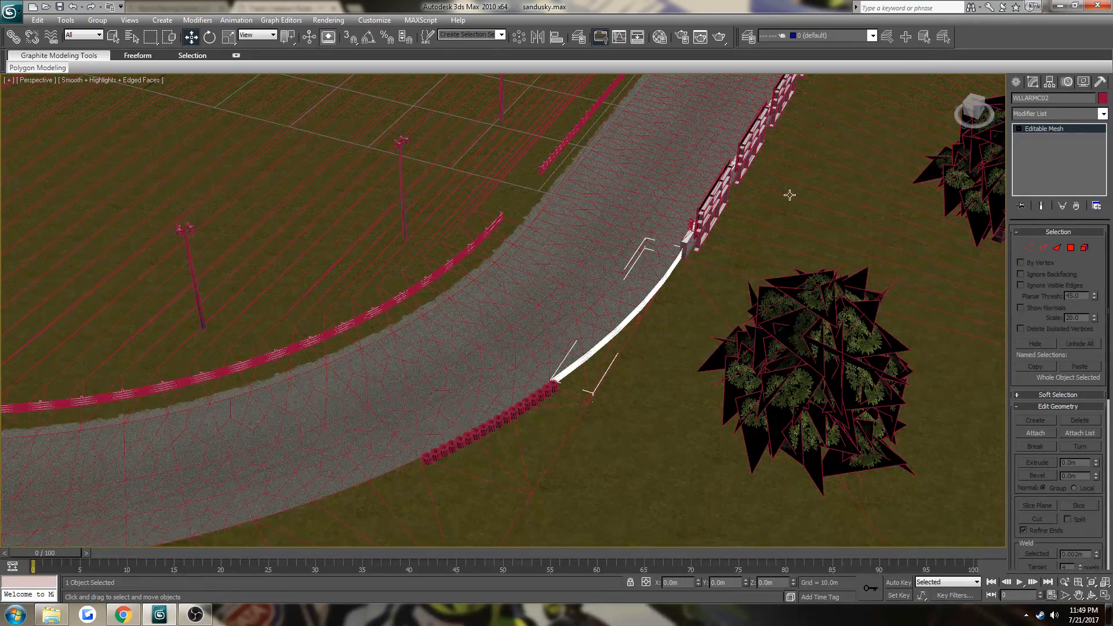
Step: Rename the matching curved guardrail at the opposite end of the back straight with the WLLARMC prefix
mouse_move(790, 193)
middle_down()
mouse_move(616, 380)
mouse_move(582, 442)
middle_up()
middle_drag(708, 245, 686, 285)
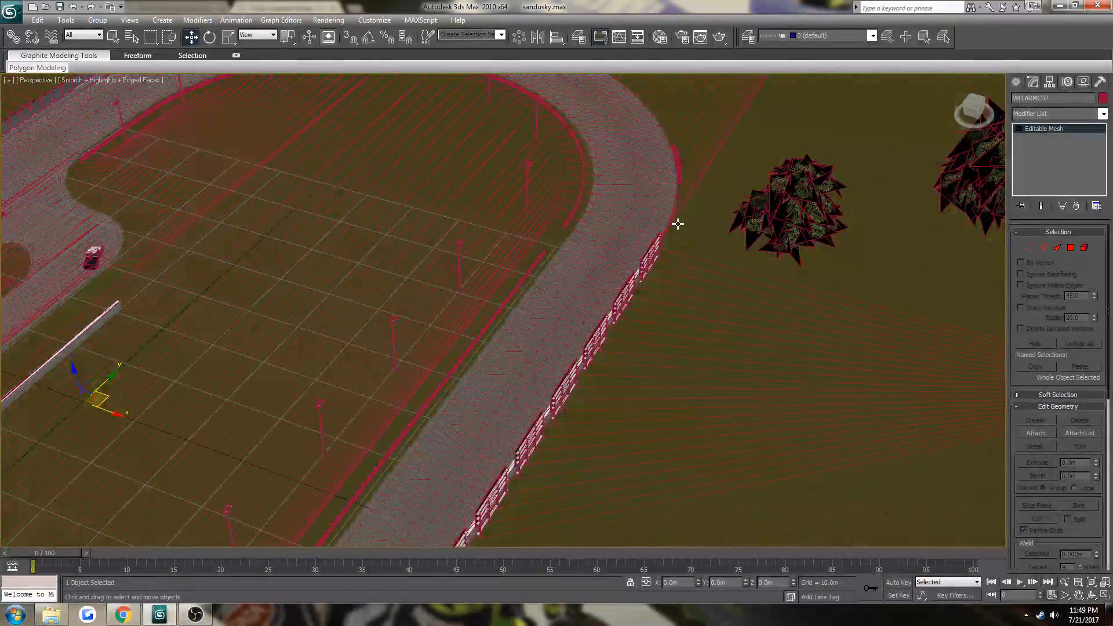
click(676, 192)
double_click(1062, 98)
text(WLL)
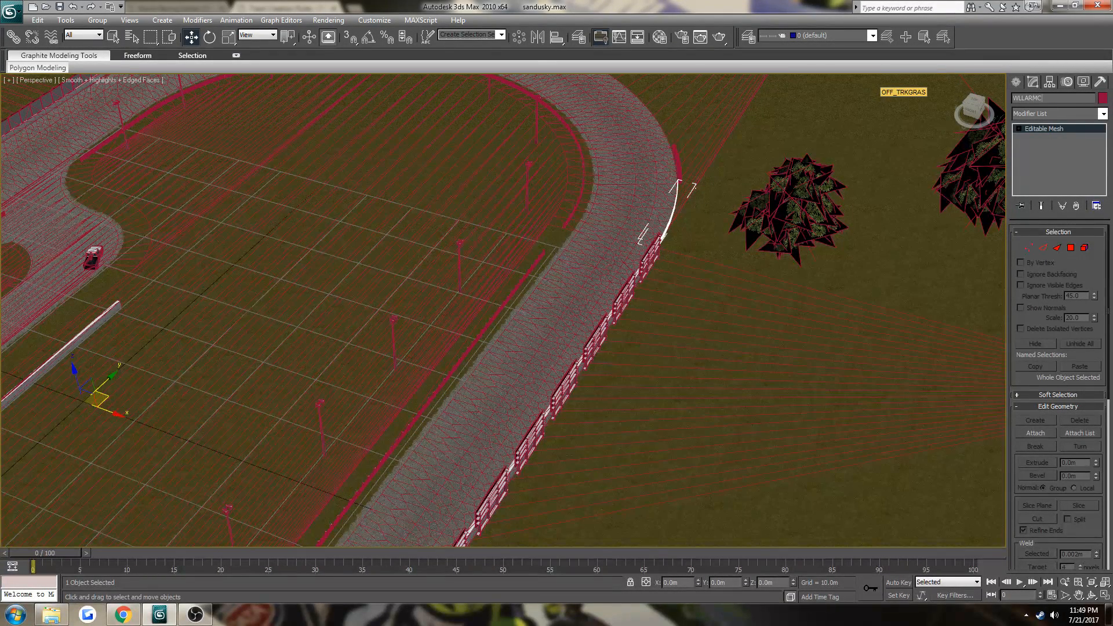
Step: Attach the neighbouring tire stacks beyond that guardrail to the outermost stack, combining them into one mesh
click(677, 164)
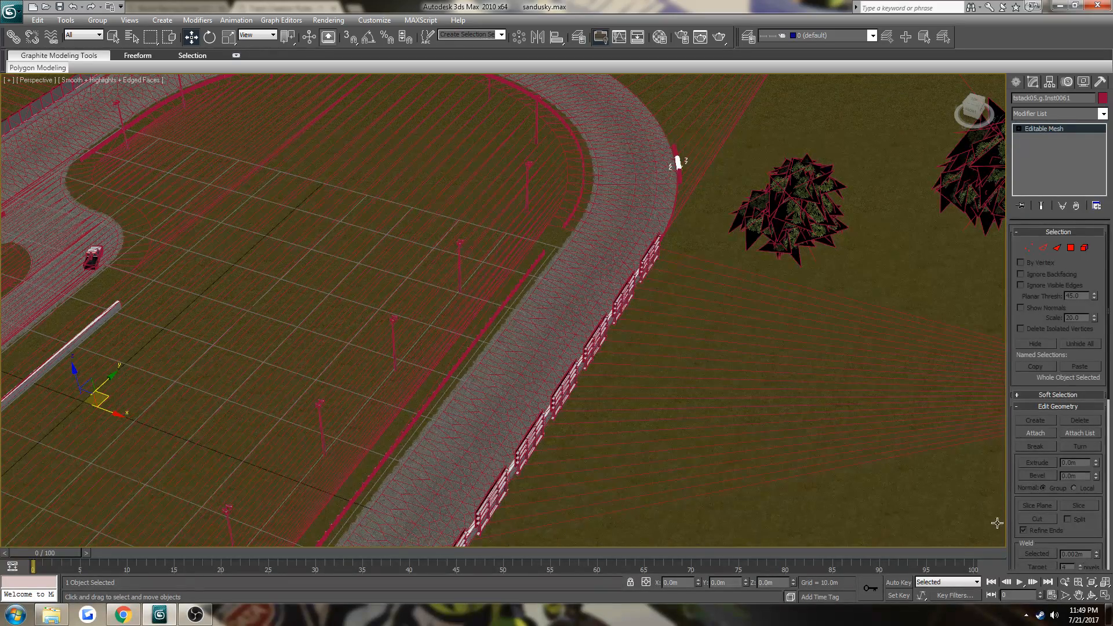
click(1093, 599)
drag(580, 307, 534, 348)
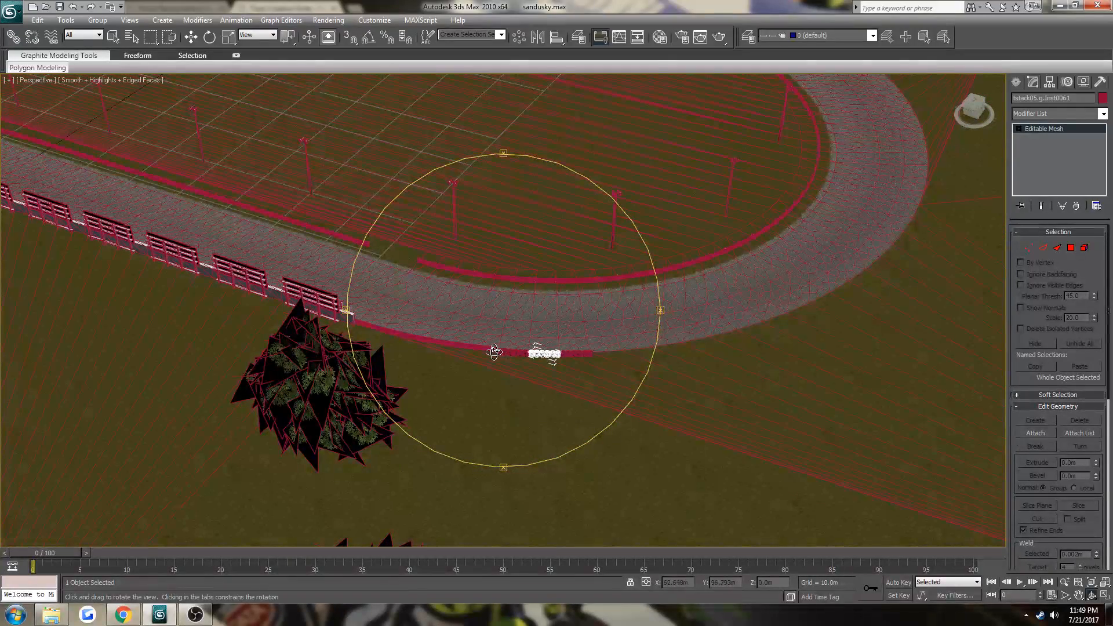
key(w)
click(575, 354)
click(1035, 433)
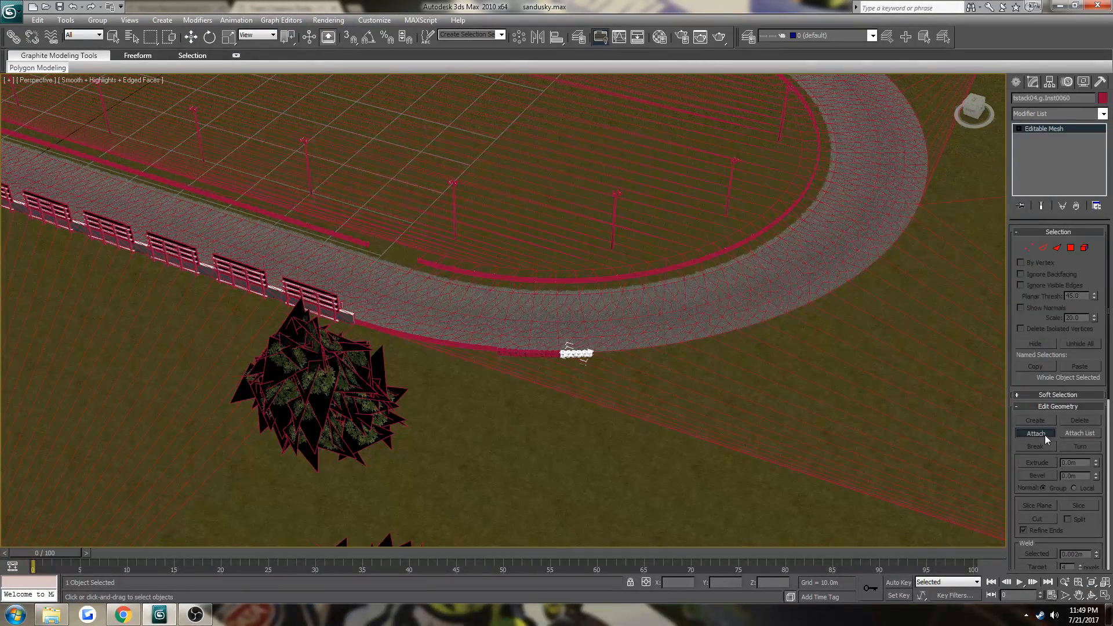
click(536, 350)
click(519, 354)
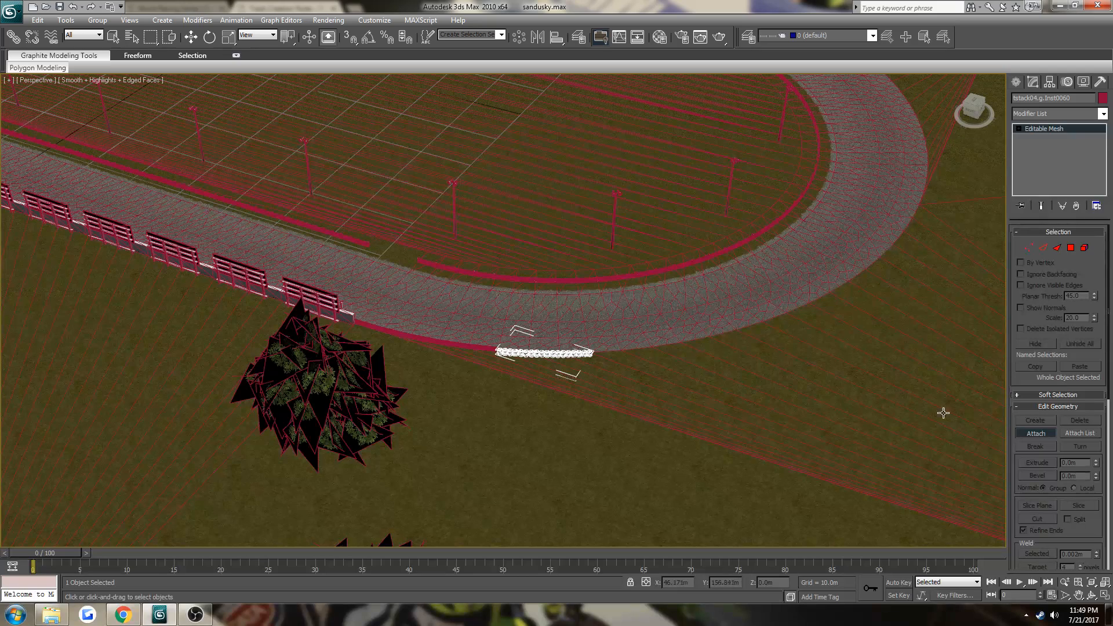
Step: Finish attaching, rename the combined tire stack mesh to WLLTYRE, and check the tyre code in the PiBoSo naming rules
click(1029, 434)
click(1052, 97)
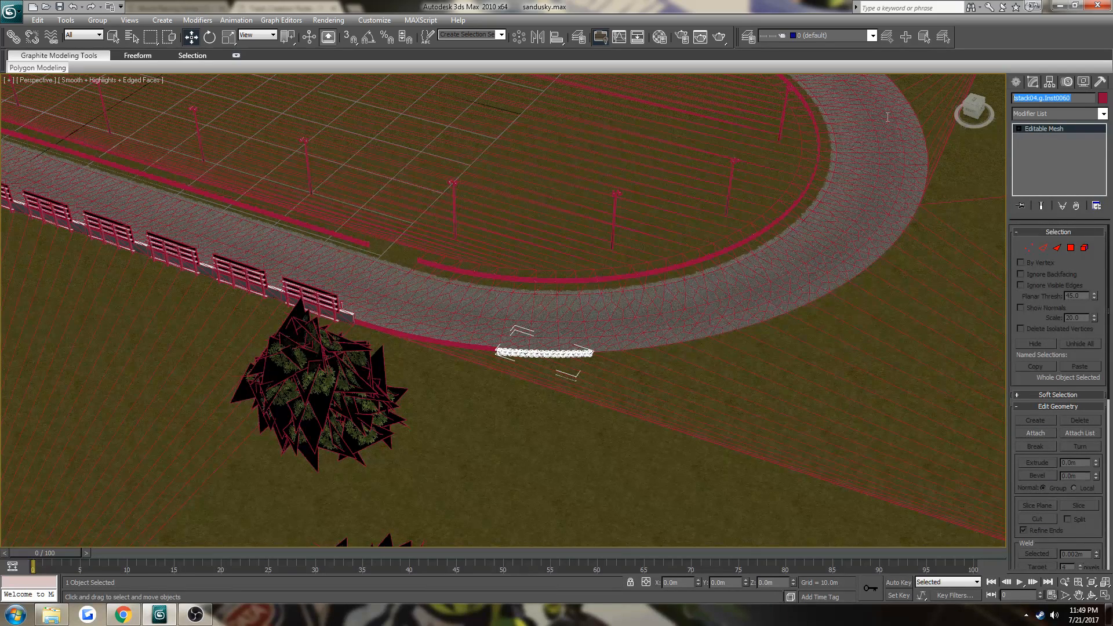
text(WLLTYRE)
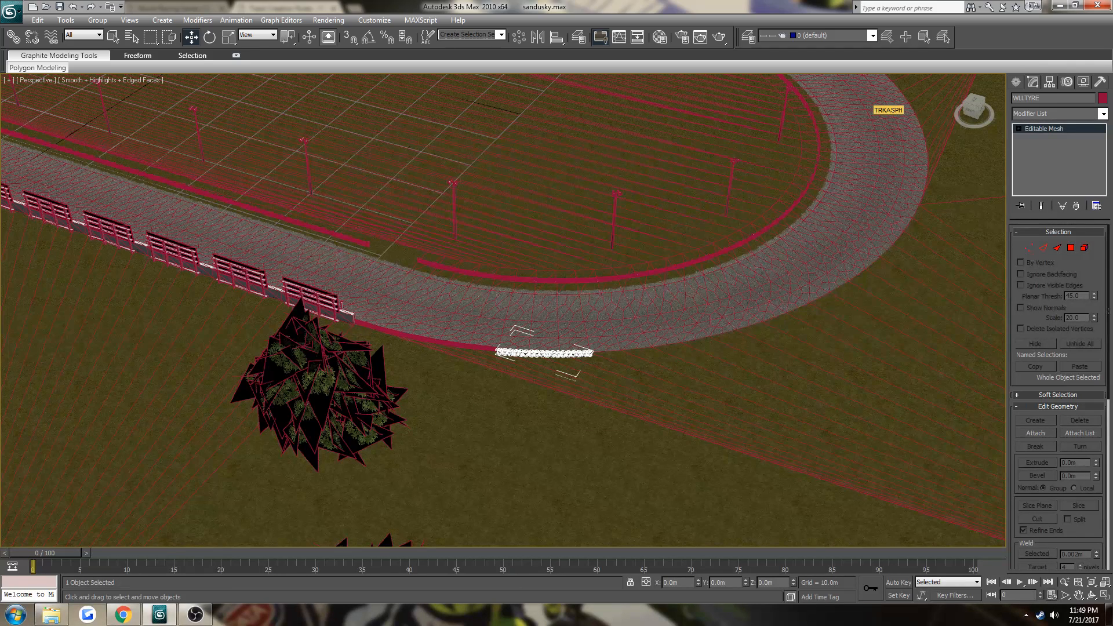
click(123, 614)
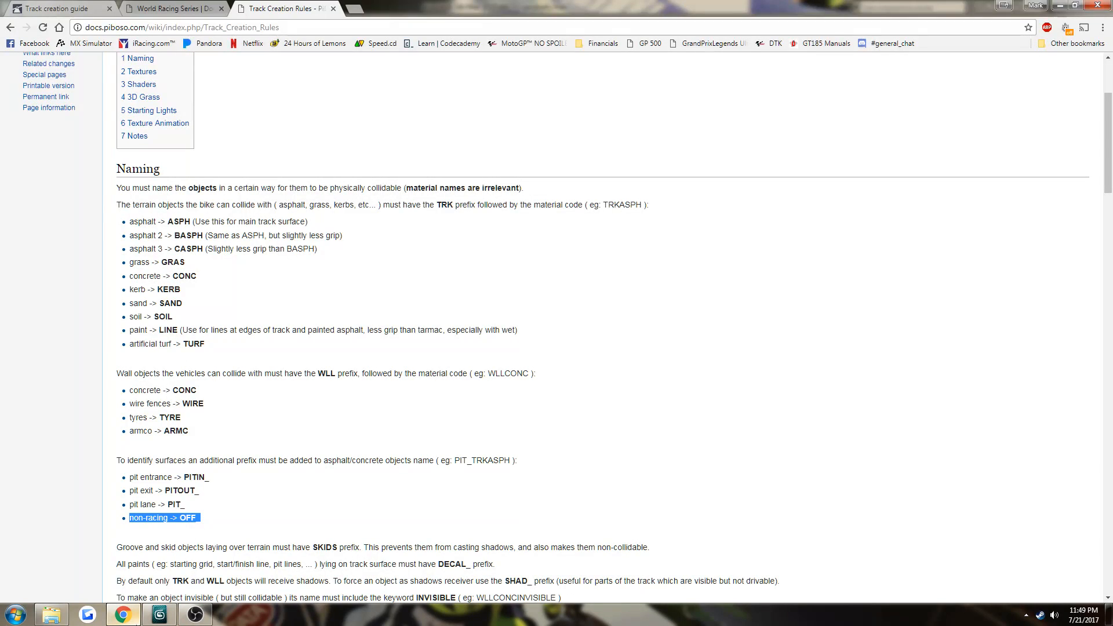
click(133, 622)
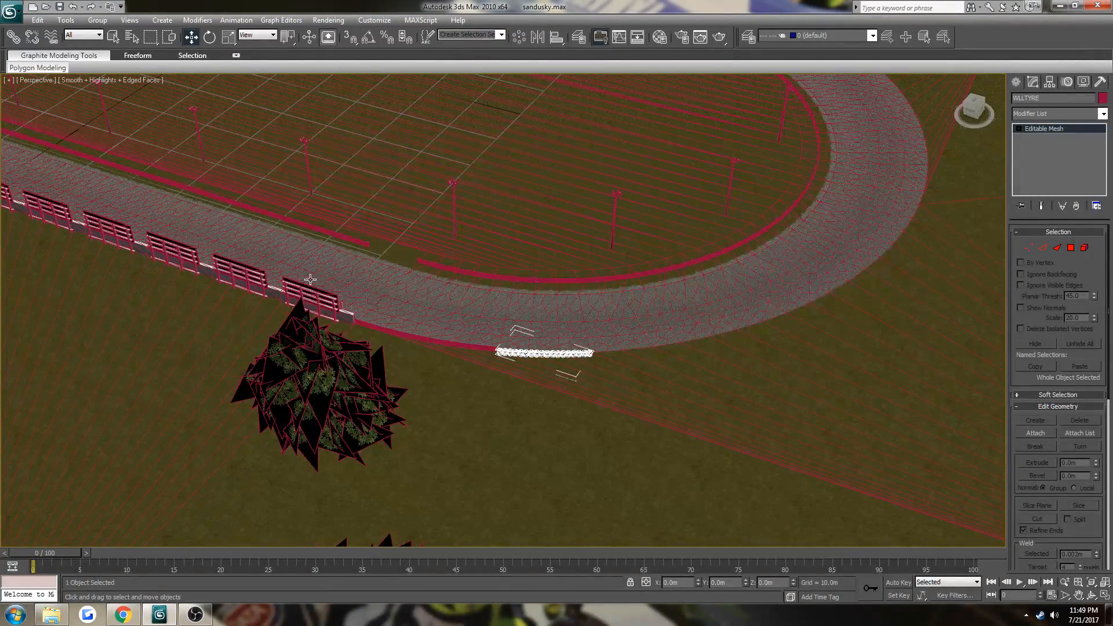
Step: Attach the tire stacks at the opposite end of the back straight into one mesh and rename it WLLTYRE01
middle_drag(283, 303, 584, 504)
middle_drag(81, 278, 413, 330)
middle_drag(255, 316, 481, 426)
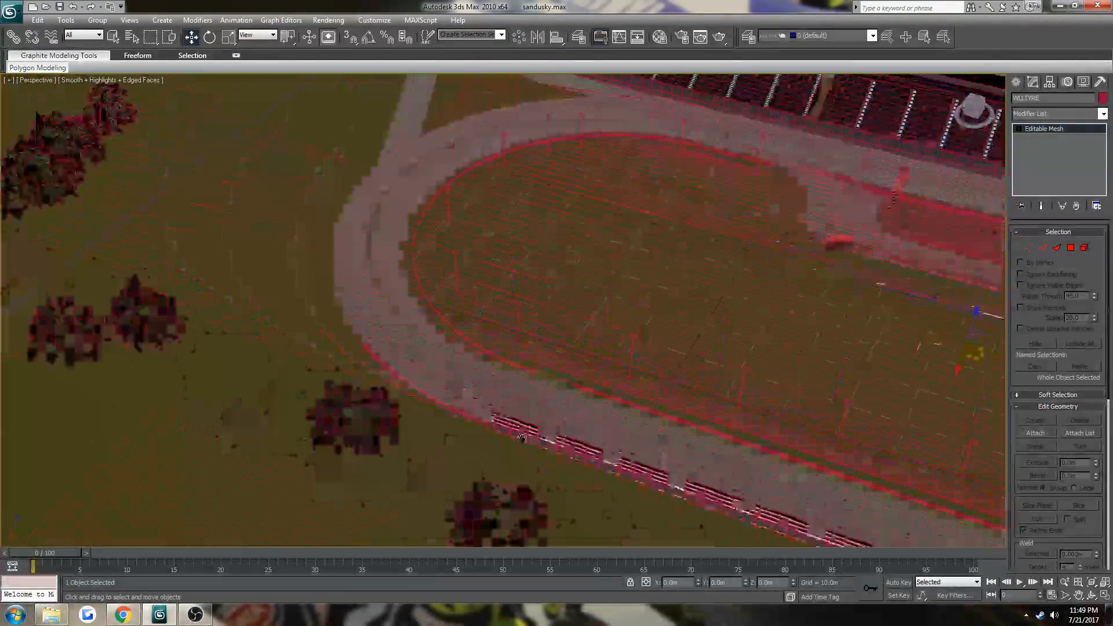
click(409, 377)
click(1034, 433)
click(388, 356)
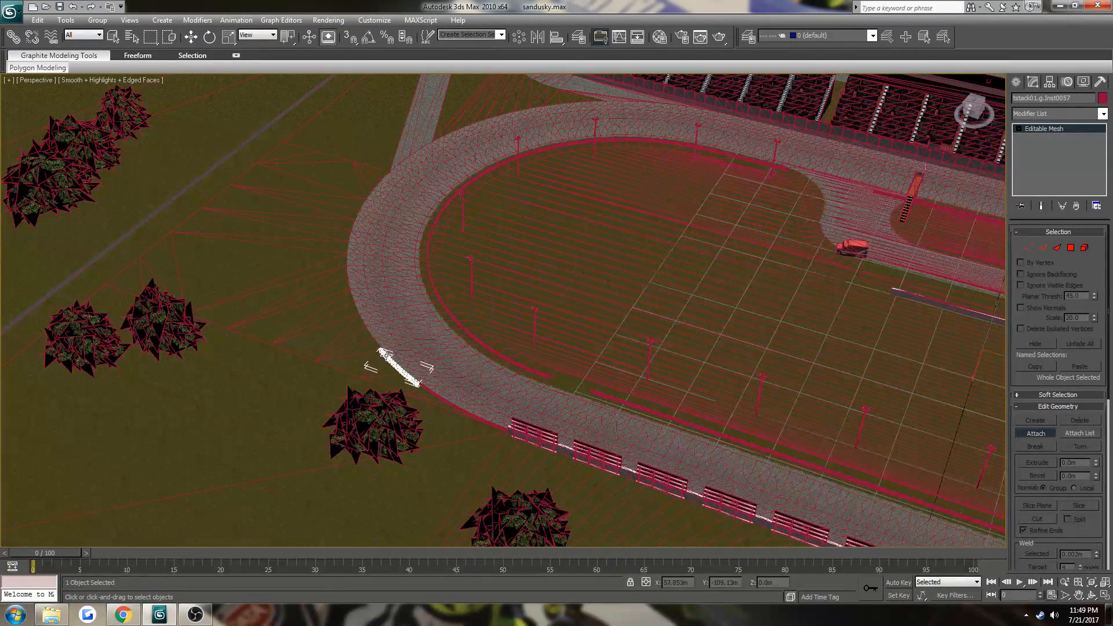
click(1030, 434)
click(1078, 98)
text(WLLTYRE01)
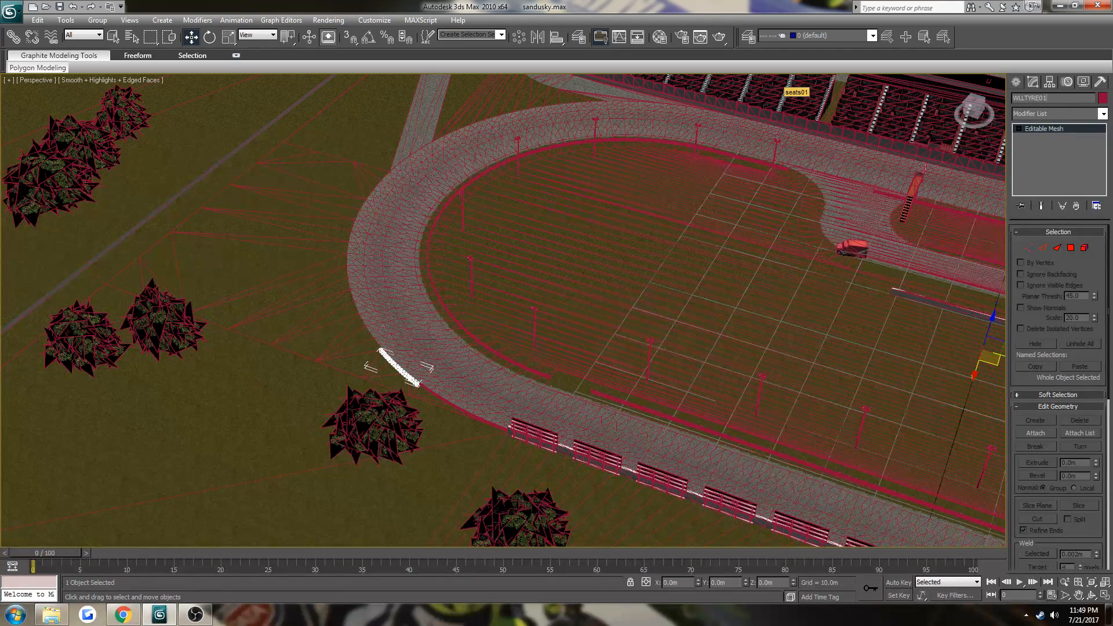
Step: Rename the long curved row of tire stacks out in the grass beyond the turn to WLLTYRE02
middle_drag(864, 357, 394, 302)
middle_drag(748, 360, 539, 322)
click(539, 323)
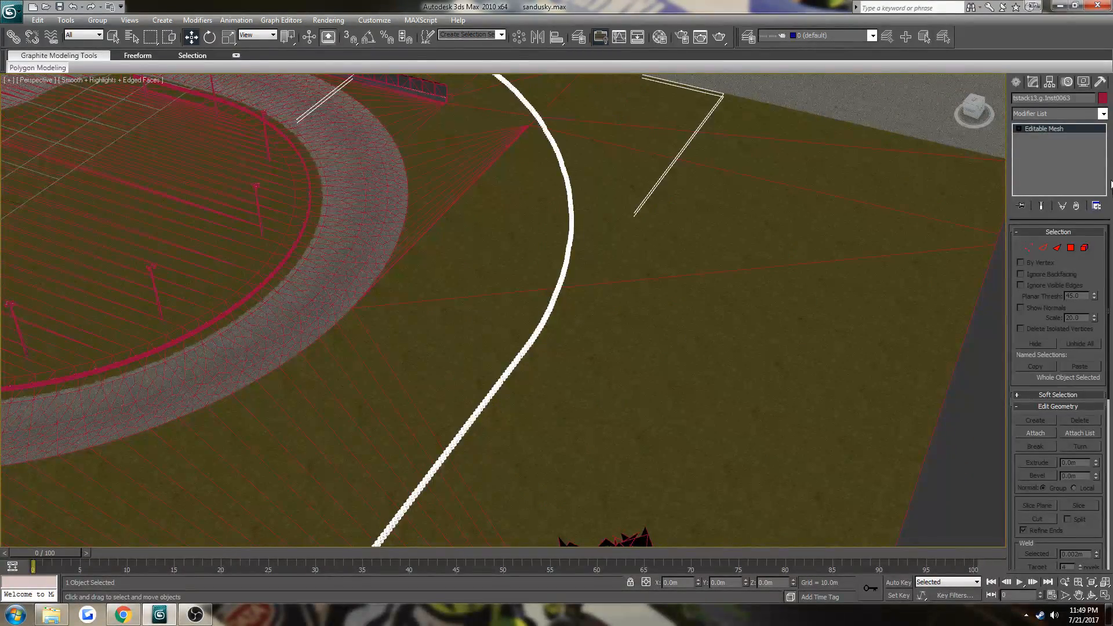
click(1078, 99)
text(W)
Step: Rename the fence above the front straight's concrete wall to WLLWIRE, checking the wire fence code in the naming rules
middle_drag(310, 269, 462, 425)
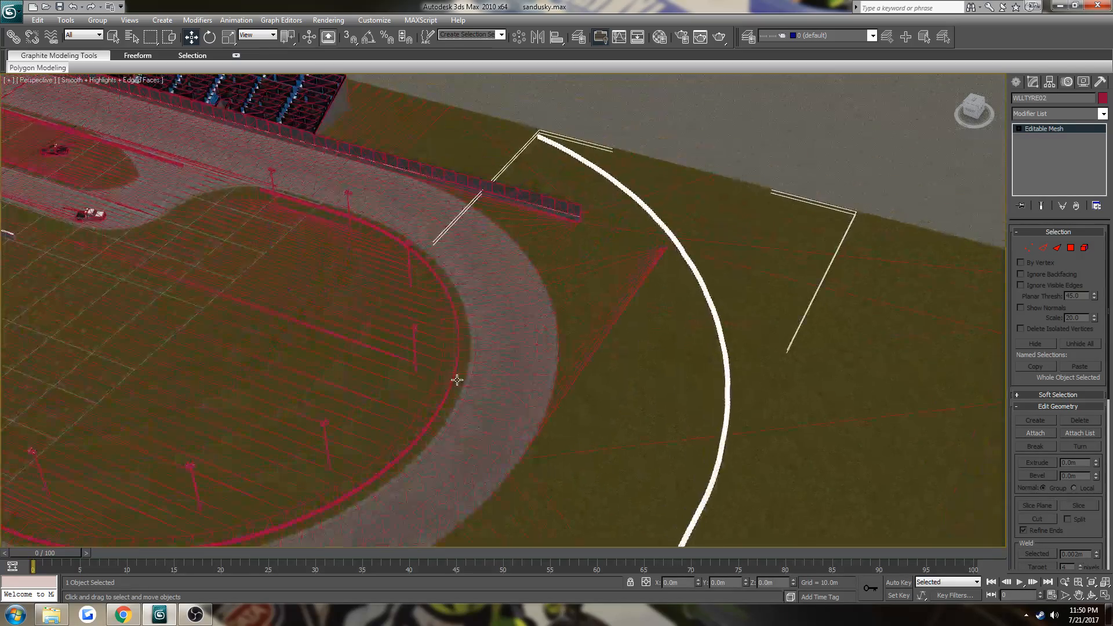
middle_drag(486, 284, 514, 423)
scroll(516, 422, up, 3)
click(664, 366)
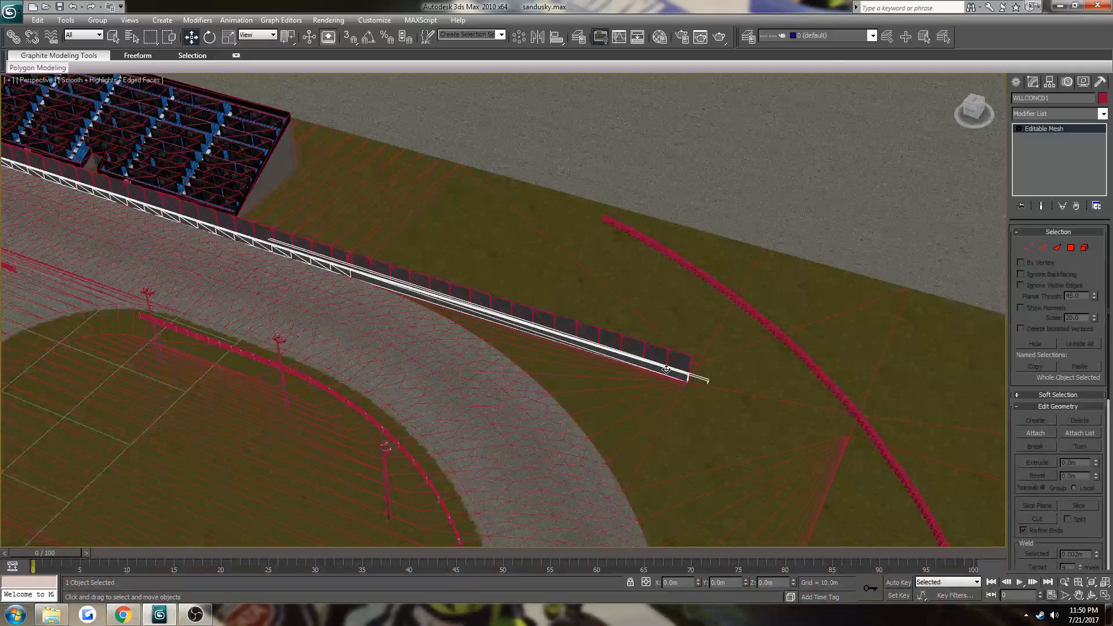
click(667, 358)
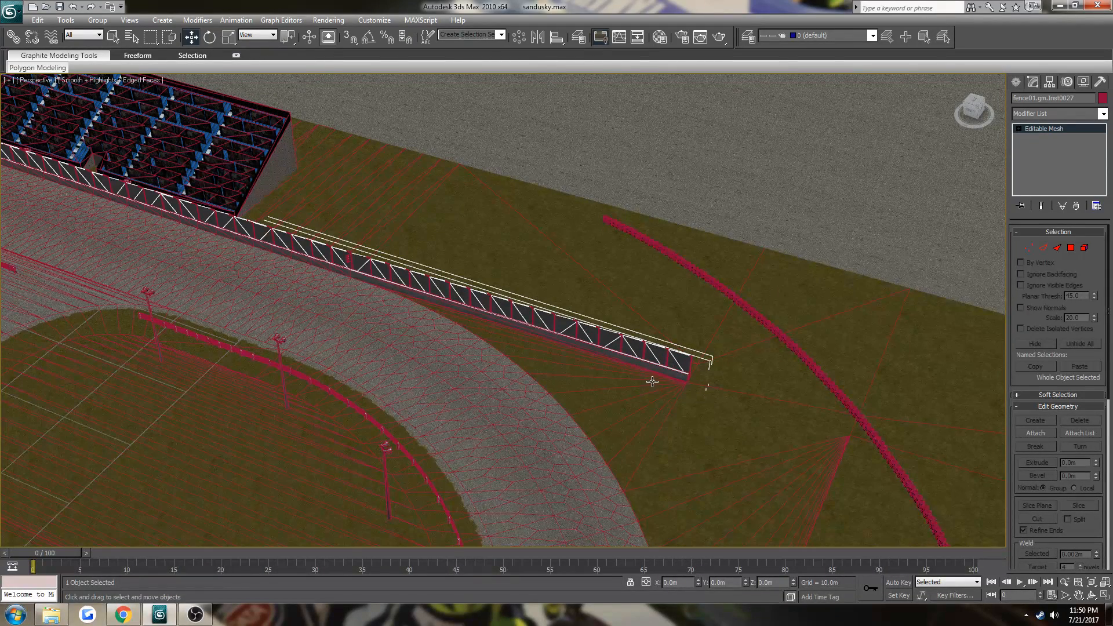
drag(1087, 99, 907, 98)
text(WLLFNCE)
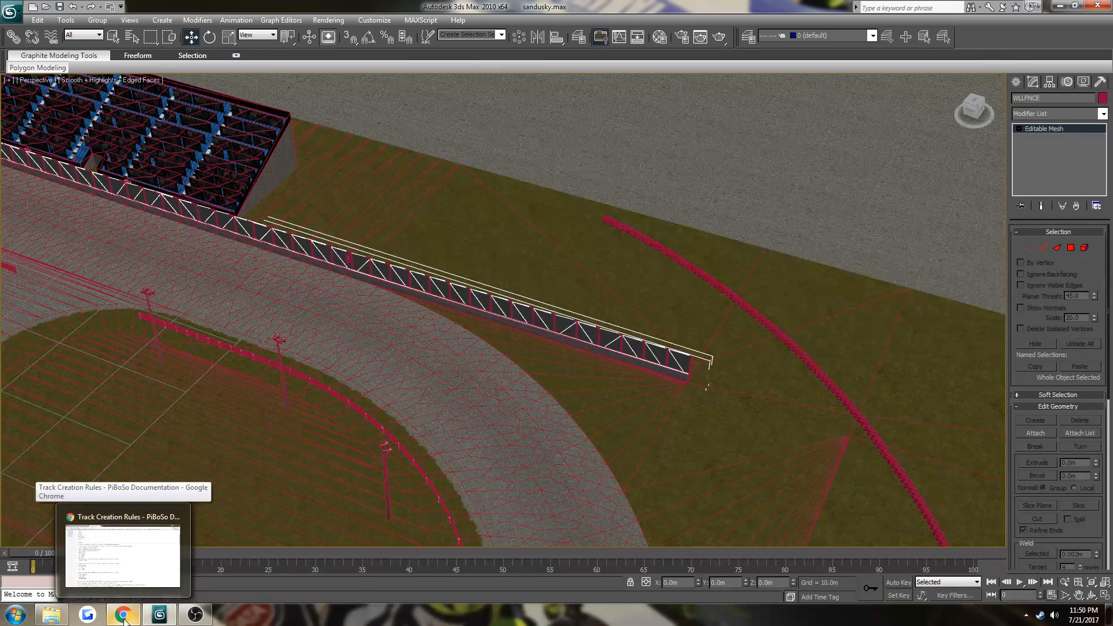
click(124, 615)
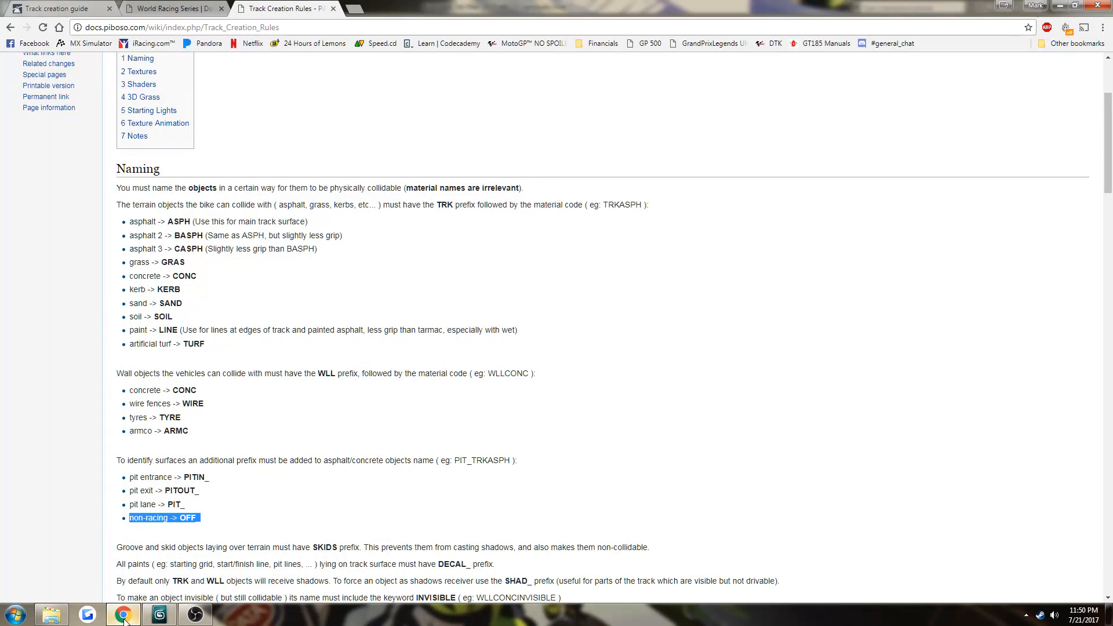
click(124, 615)
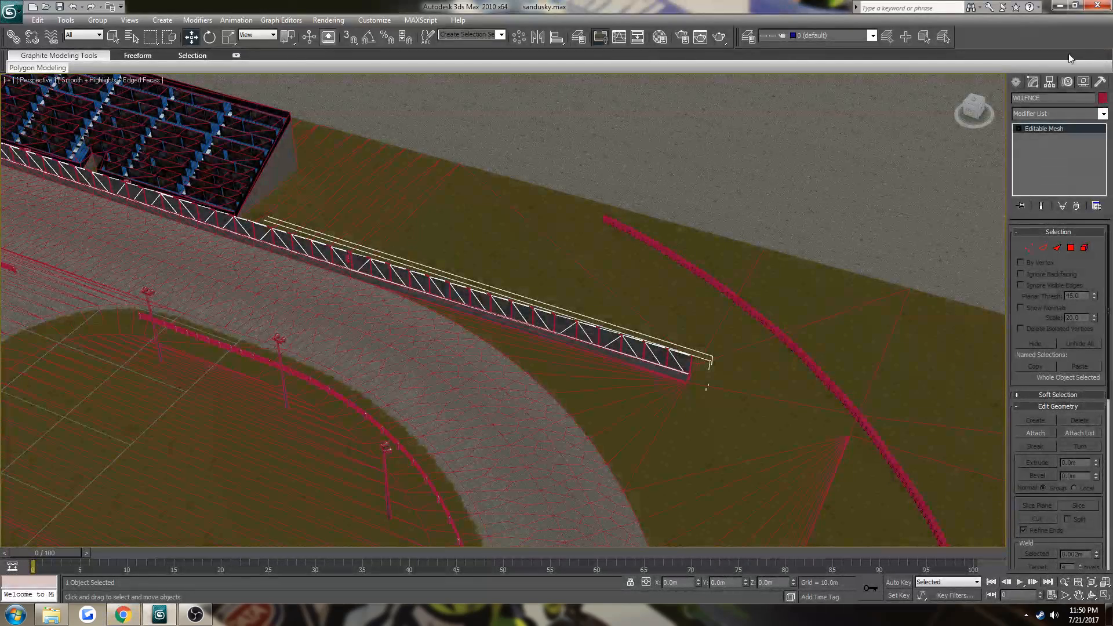
text(WIR)
Step: Rename the perimeter fence running across the grass and around the hauler parking area to WLLWIRE01
scroll(297, 283, down, 10)
middle_drag(533, 253, 780, 334)
scroll(212, 211, up, 4)
middle_drag(212, 211, 652, 322)
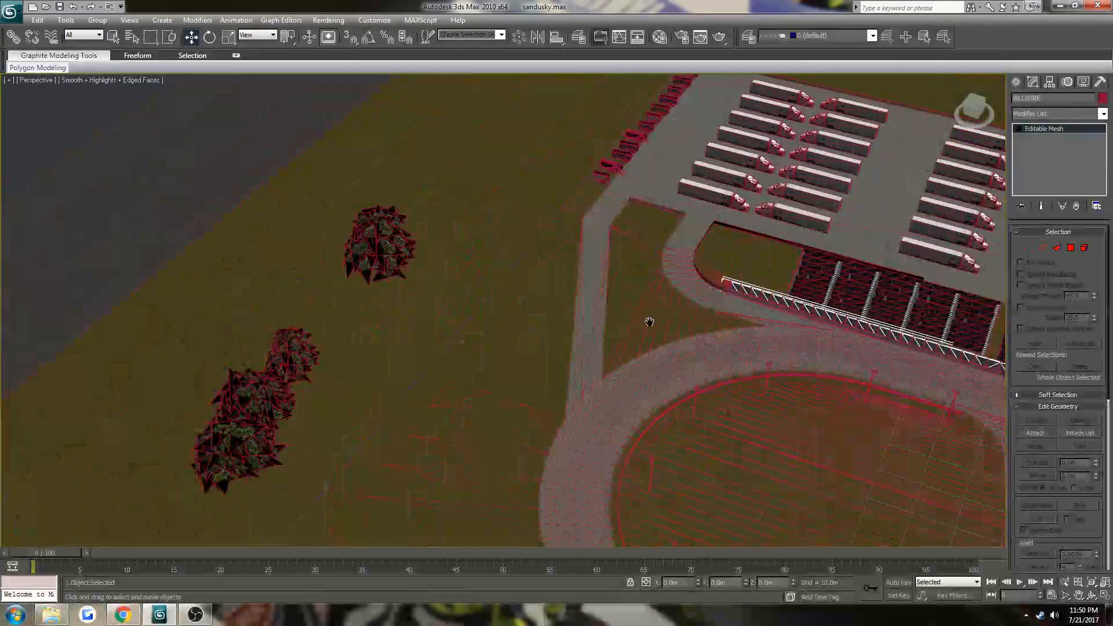
click(450, 342)
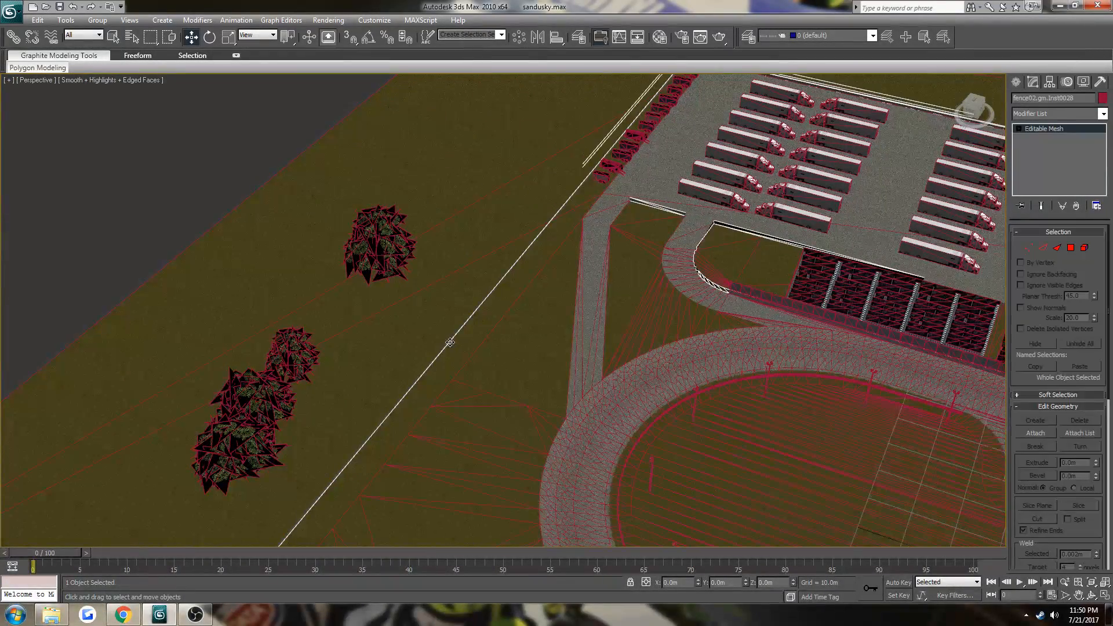
click(1085, 97)
text(WLLWIRE01)
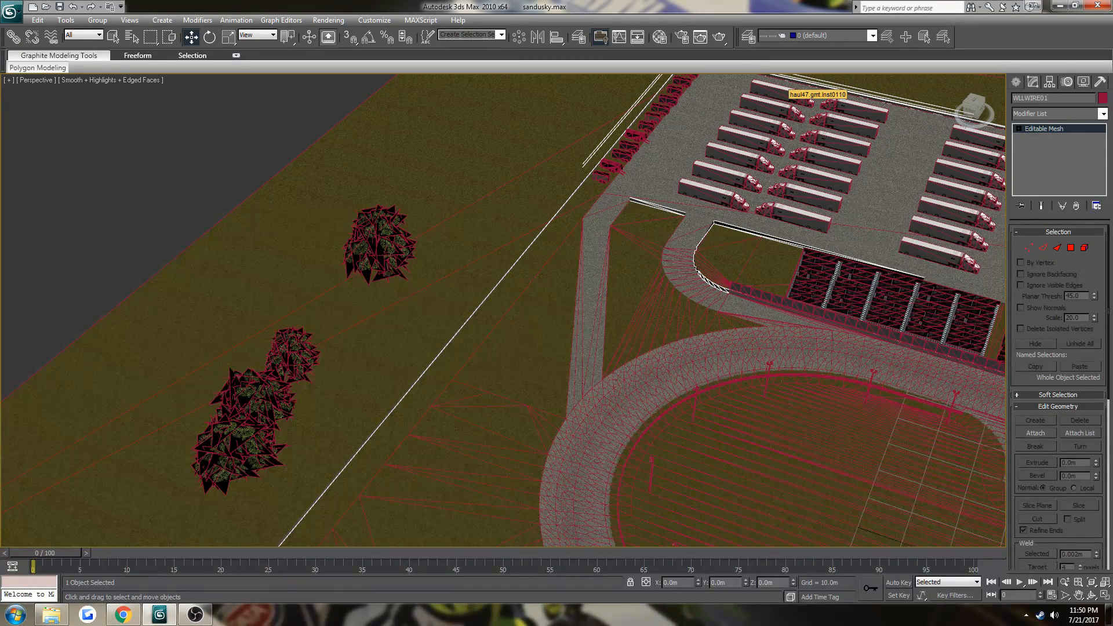
Step: Select the parked haulers and the press box in turn to check their object names
middle_drag(819, 263, 555, 276)
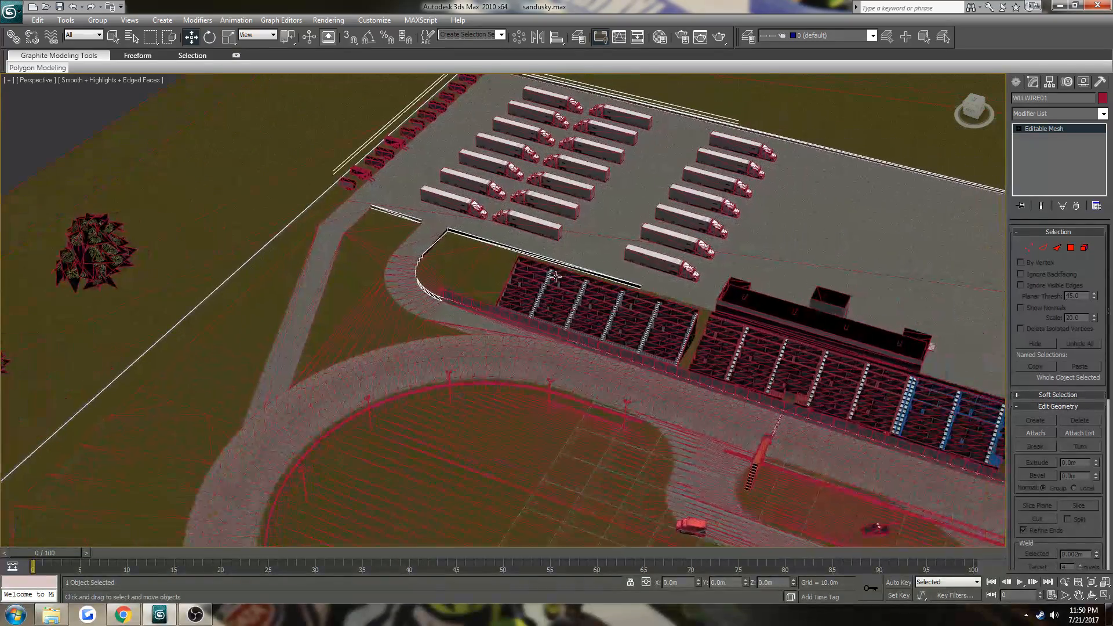
click(540, 235)
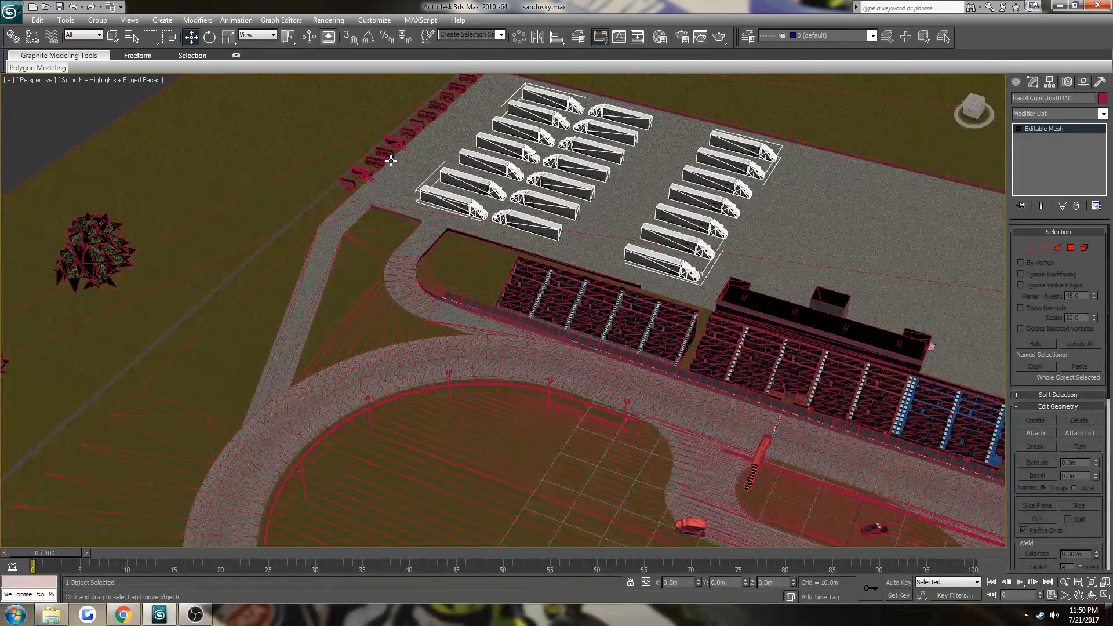
click(758, 308)
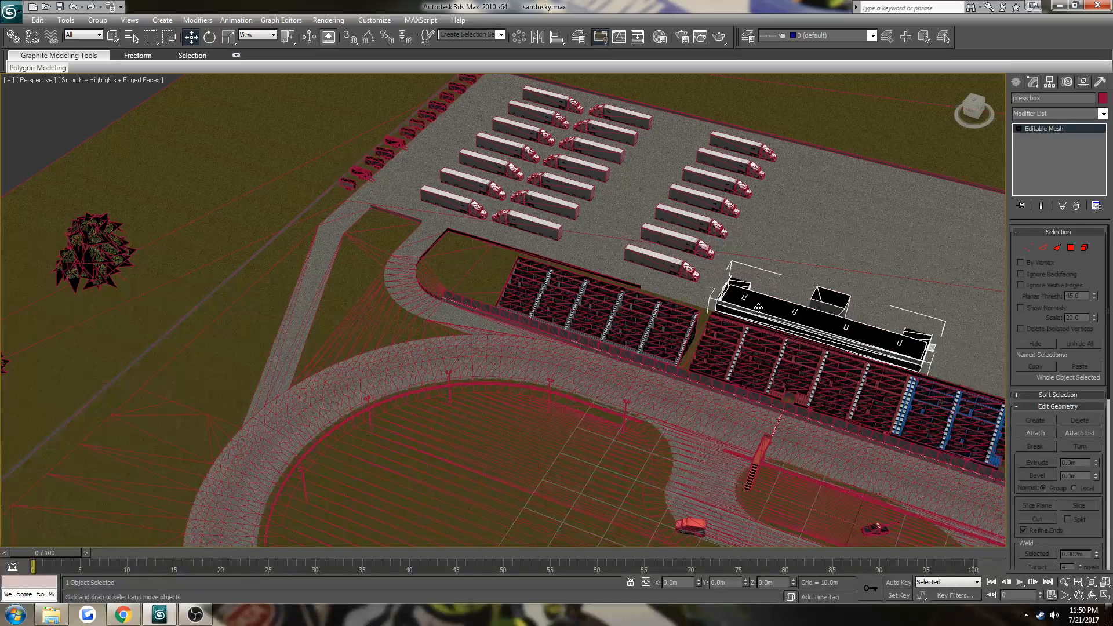
Step: Inspect the straight infield guardrail beside the front straight and check the WLLARMC number of the back straight's curved guardrail
middle_drag(821, 499, 647, 385)
click(720, 411)
middle_drag(720, 411, 717, 333)
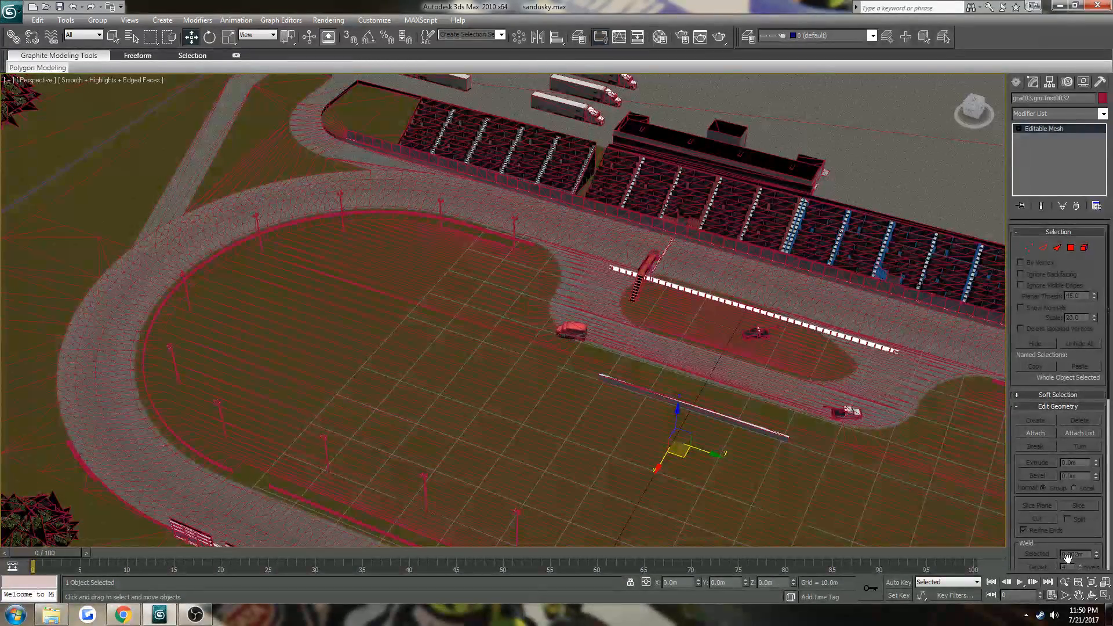
click(1092, 596)
drag(622, 366, 513, 345)
middle_drag(581, 375, 415, 234)
middle_drag(542, 333, 446, 196)
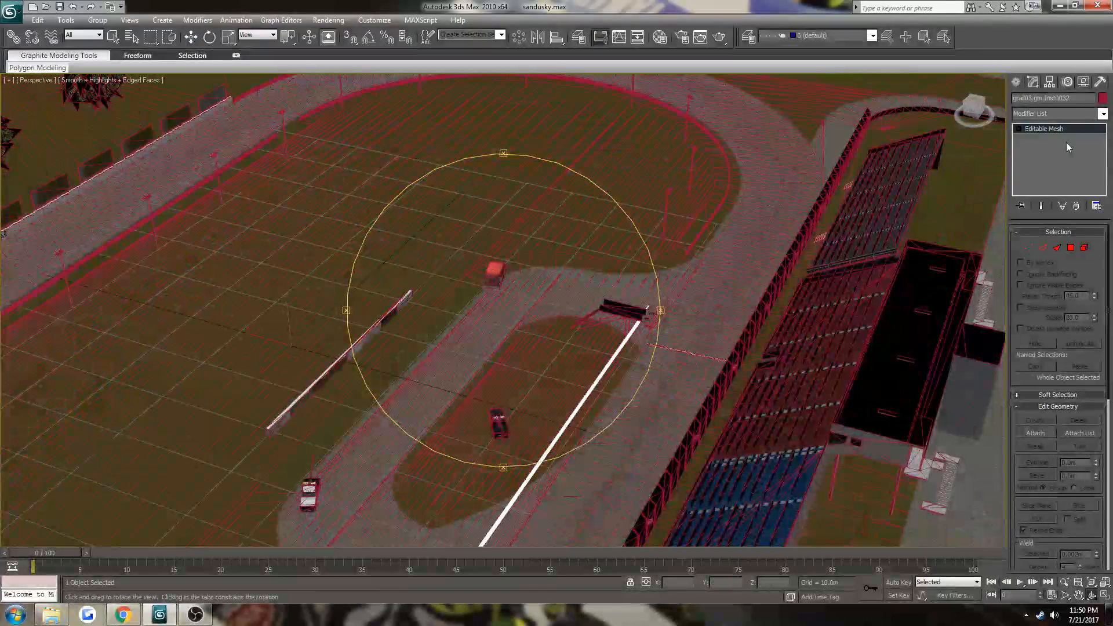
click(1081, 101)
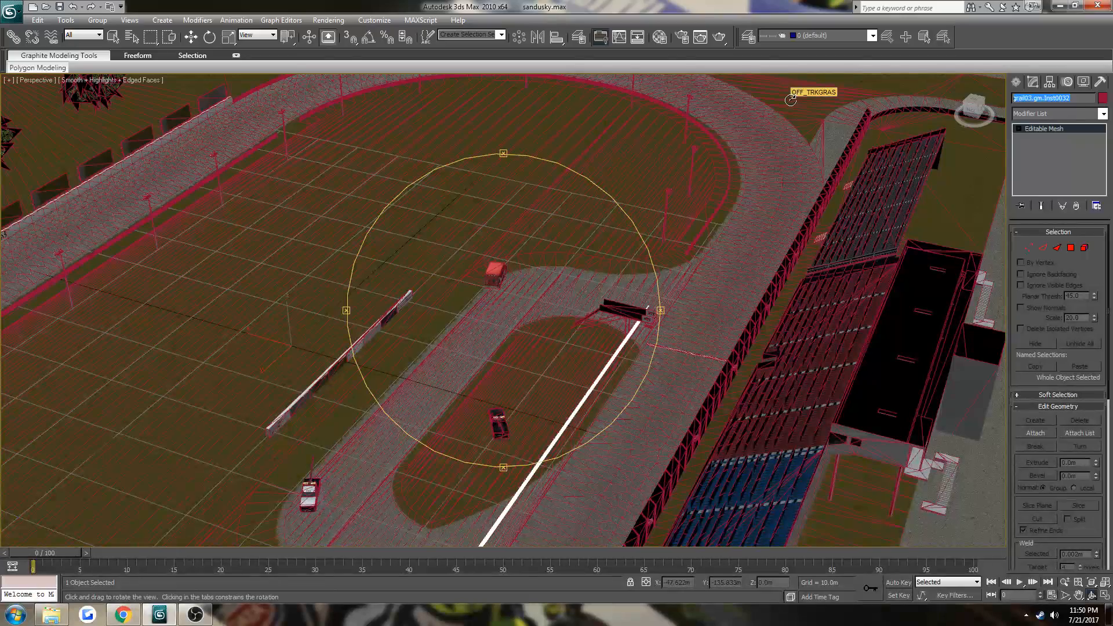
middle_drag(390, 201, 435, 273)
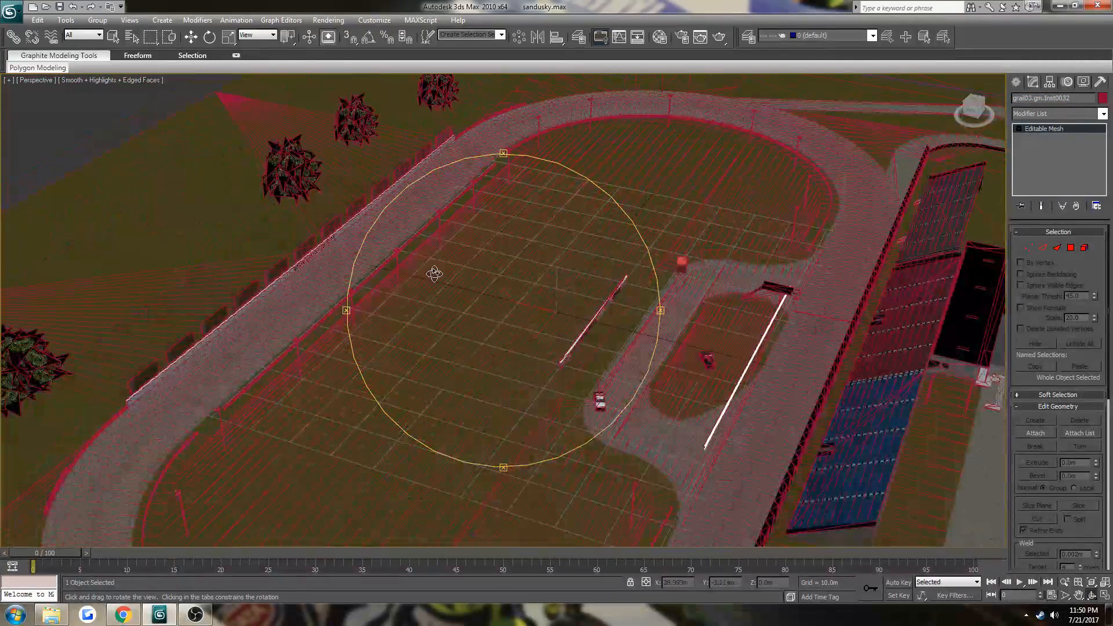
click(116, 421)
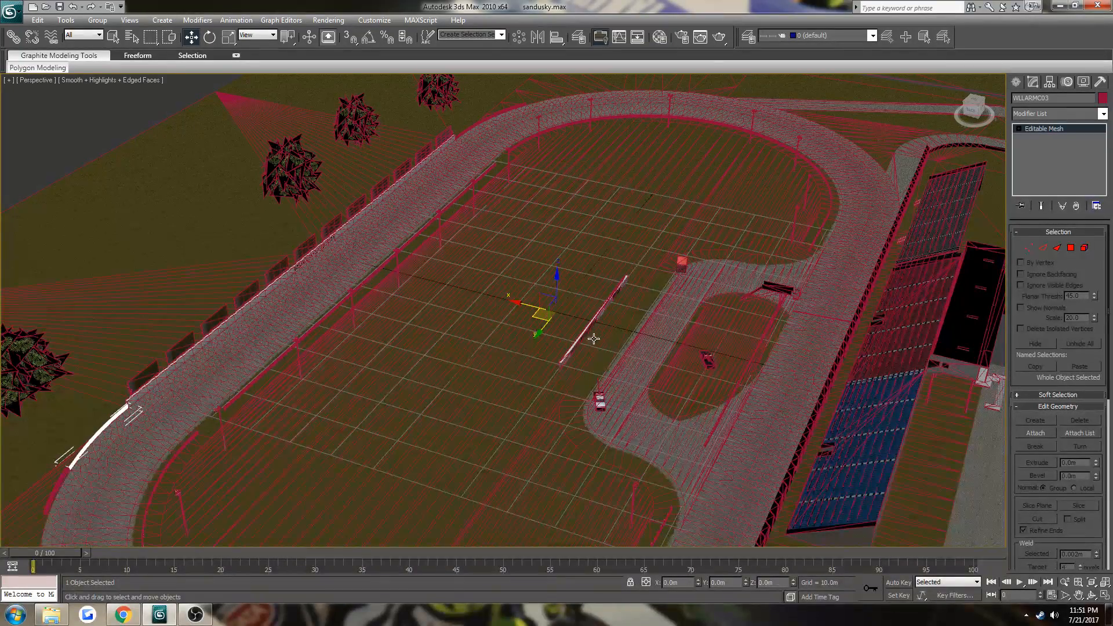
Step: Rename the guardrail along the inside of the near turn with the WLL wall prefix
middle_drag(816, 455, 715, 369)
click(522, 443)
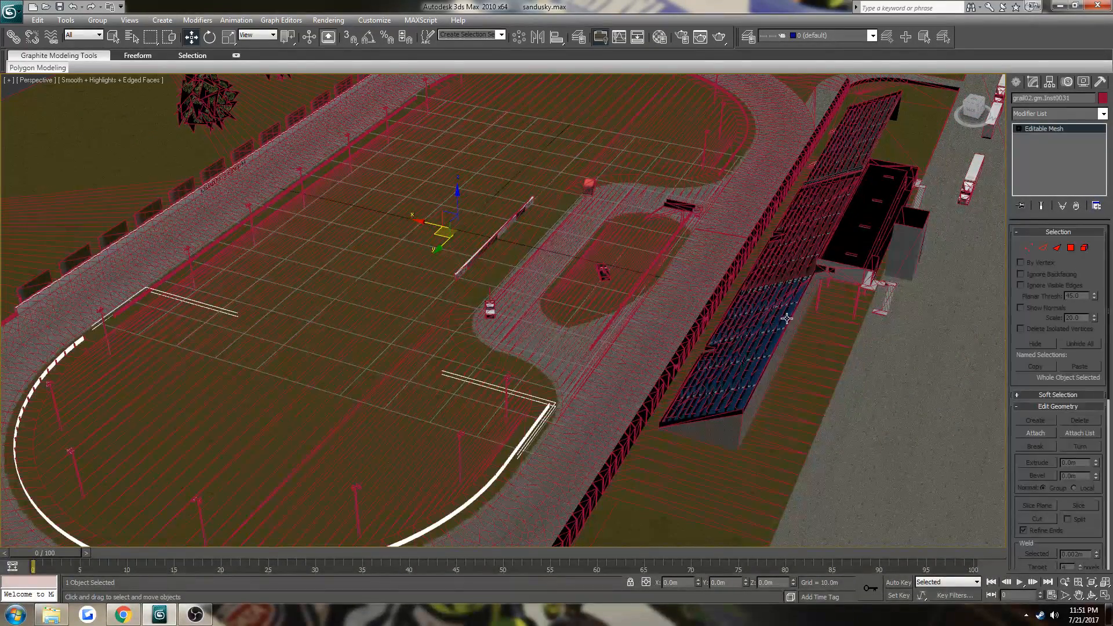
double_click(1069, 98)
text(WLL)
Step: Rename the straight infield guardrail beside the front straight to WLLARMC05
click(641, 281)
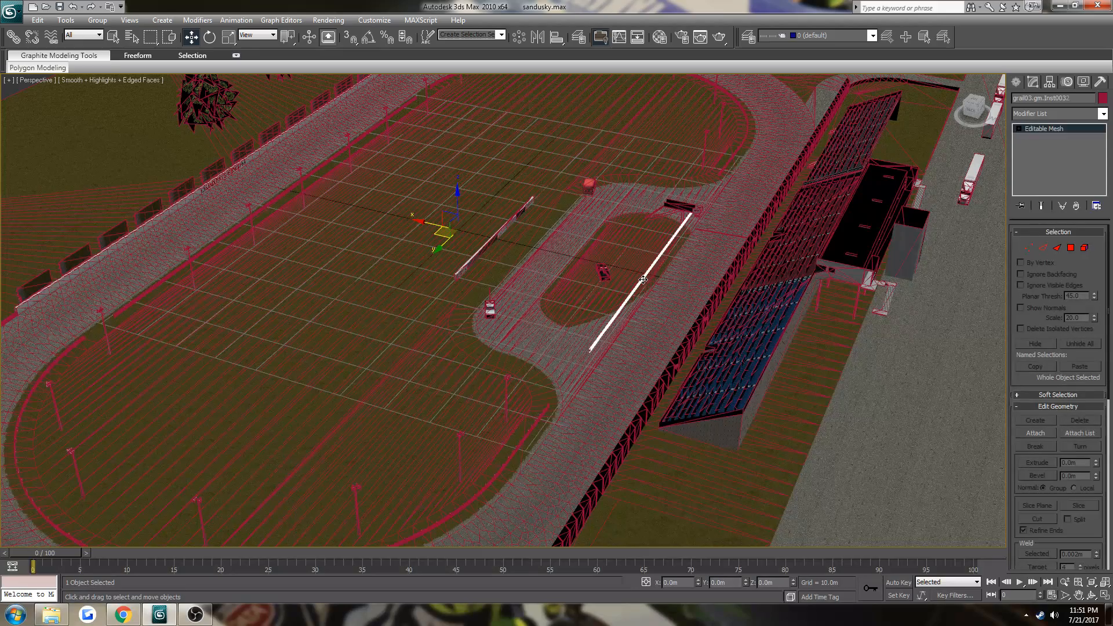
double_click(1072, 98)
text(WLLARMC05)
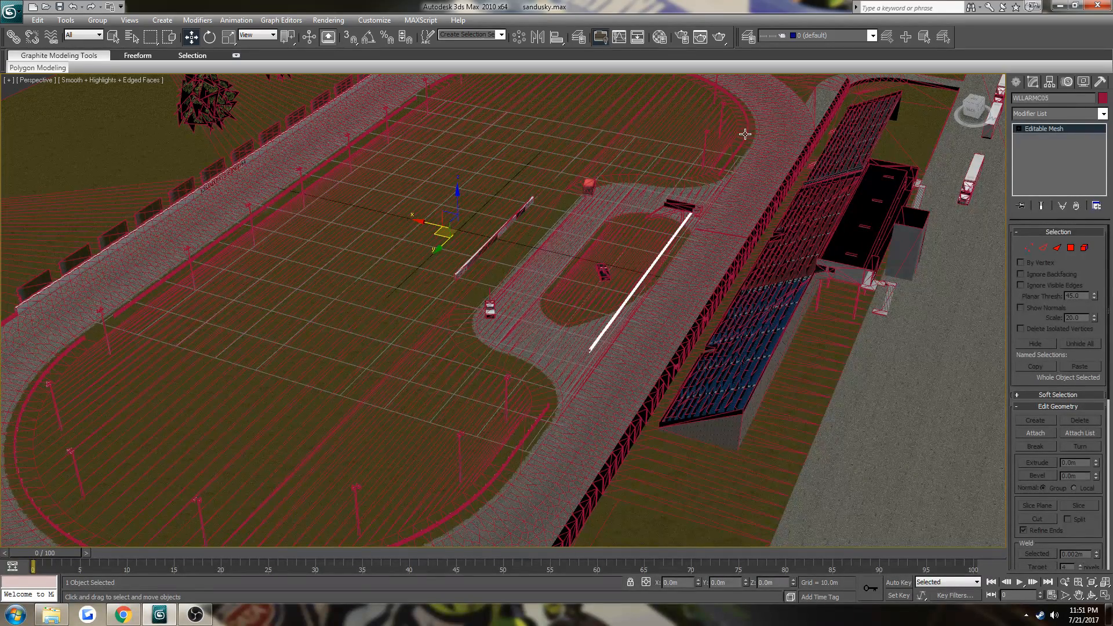
Step: Rename the guardrail along the inside of the far turn with the WLLARMC prefix
middle_drag(744, 140, 703, 273)
click(735, 145)
double_click(1072, 99)
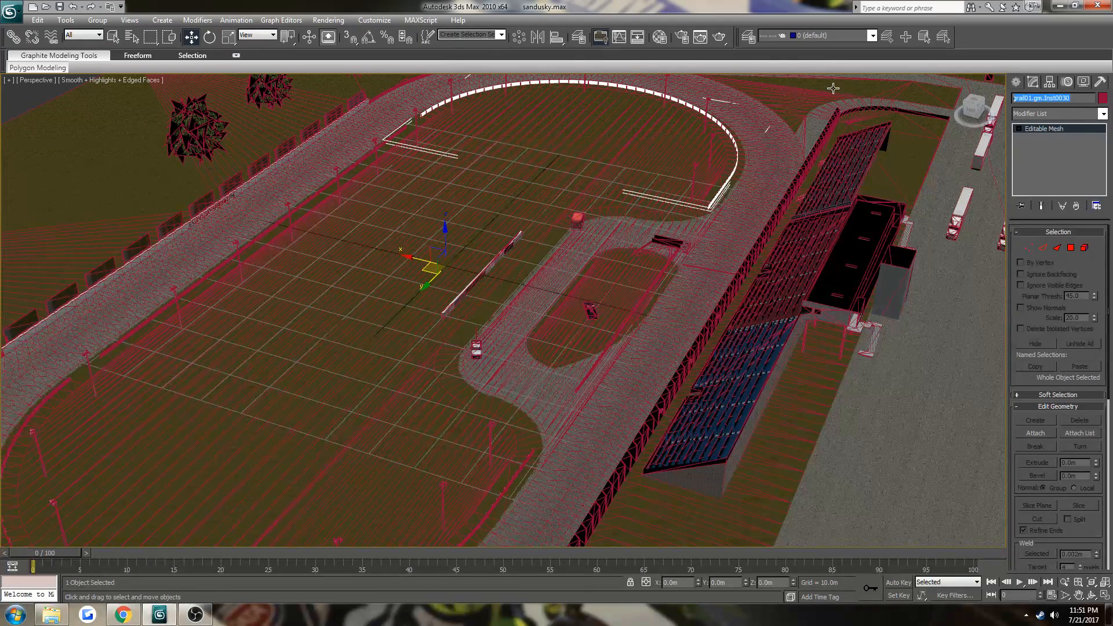
text(WLLARMC)
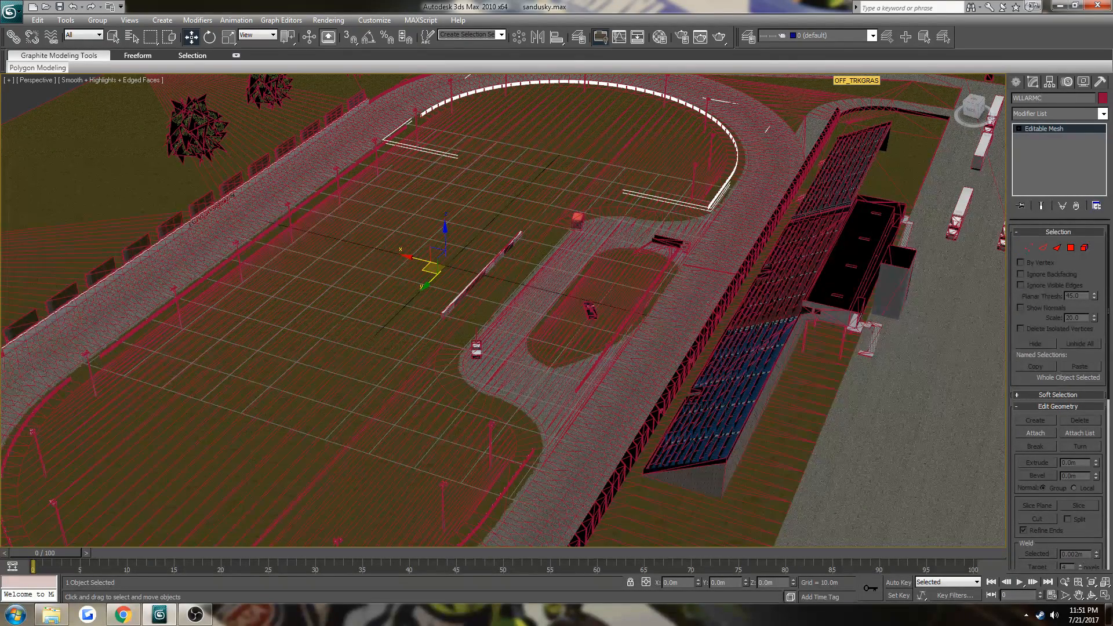
Step: Deselect all objects and save the sandusky.max scene
scroll(856, 421, down, 3)
middle_drag(856, 421, 806, 347)
scroll(726, 352, down, 3)
click(452, 480)
scroll(444, 449, up, 4)
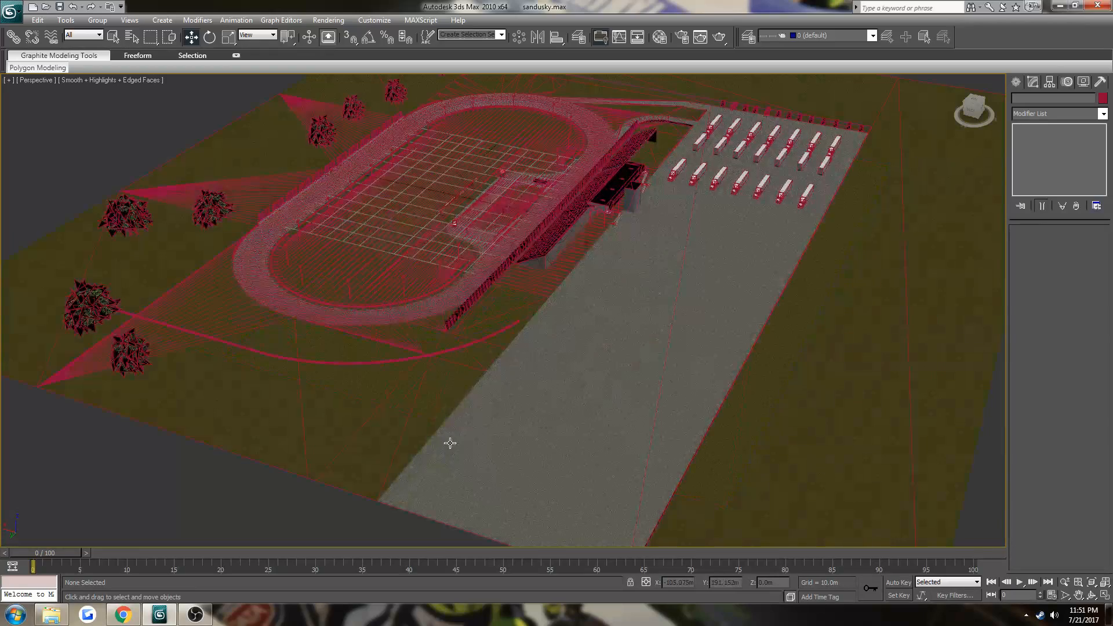
click(11, 10)
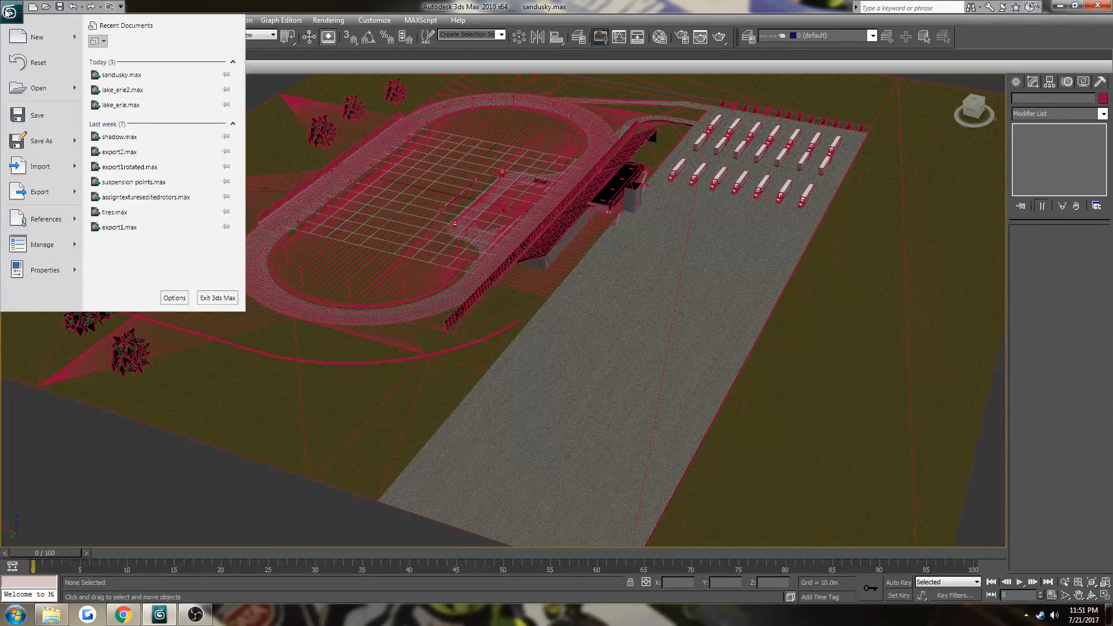
click(53, 116)
Step: View the scene's export options, and switch to the tracked folder of the TrackTools in Windows Explorer
middle_drag(285, 220, 275, 288)
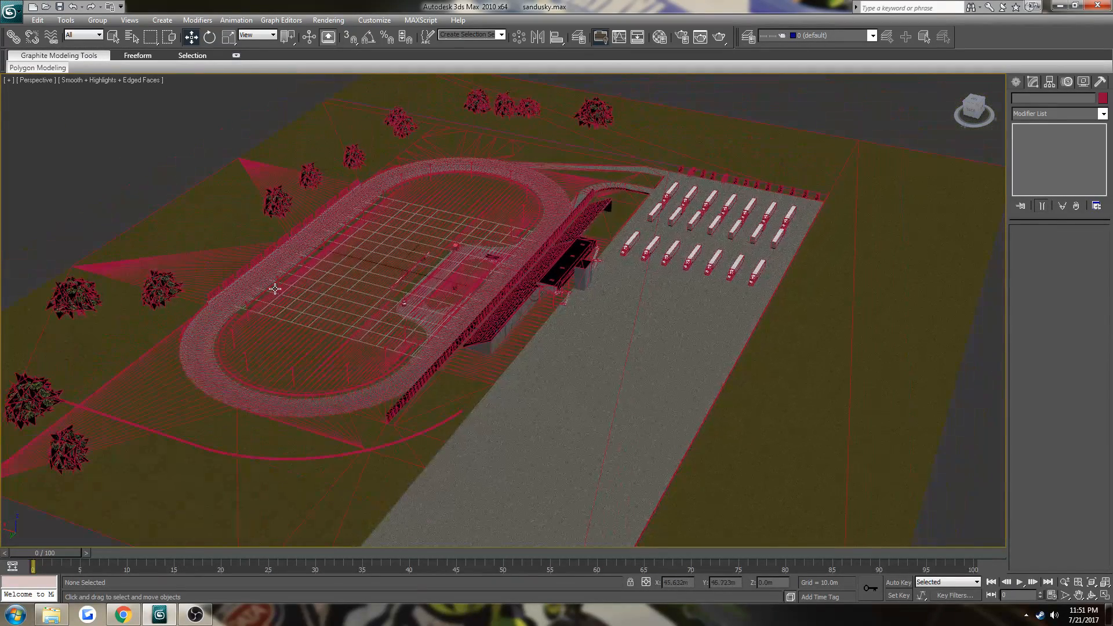
click(11, 15)
mouse_move(41, 196)
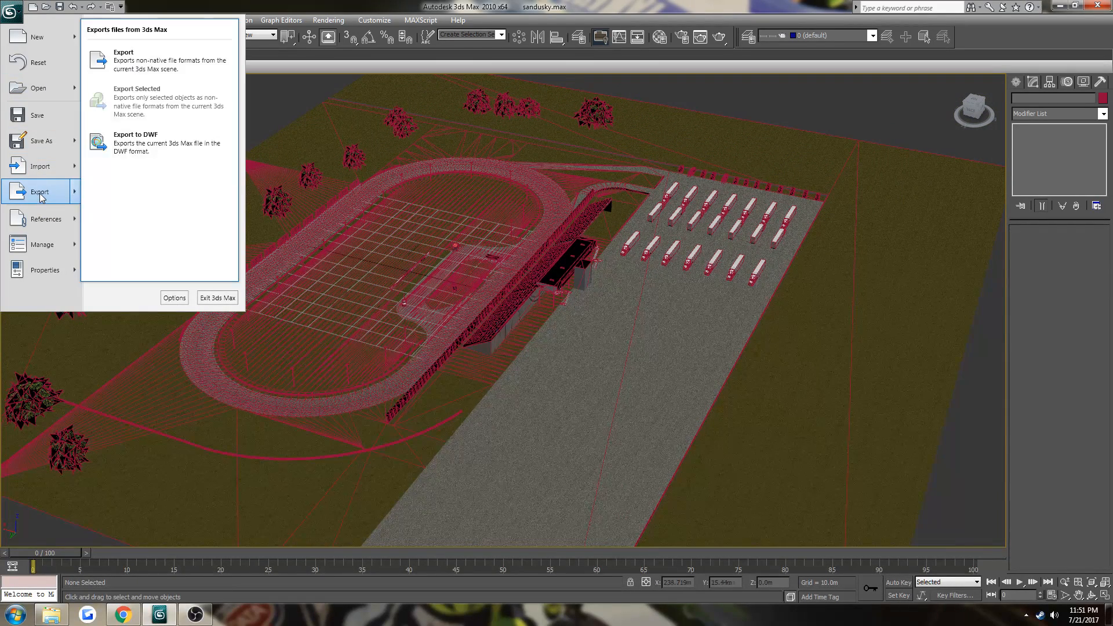
click(52, 614)
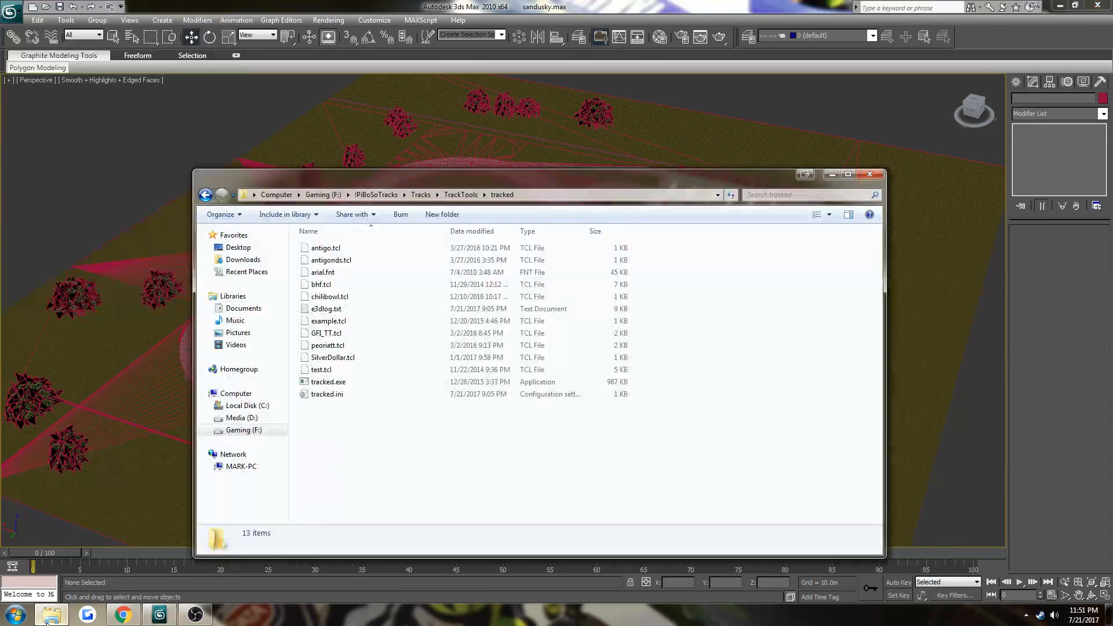
Step: Look through the Sandusky track folder and its maps subfolder, and glance back at the 3ds Max scene
key(BackSpace)
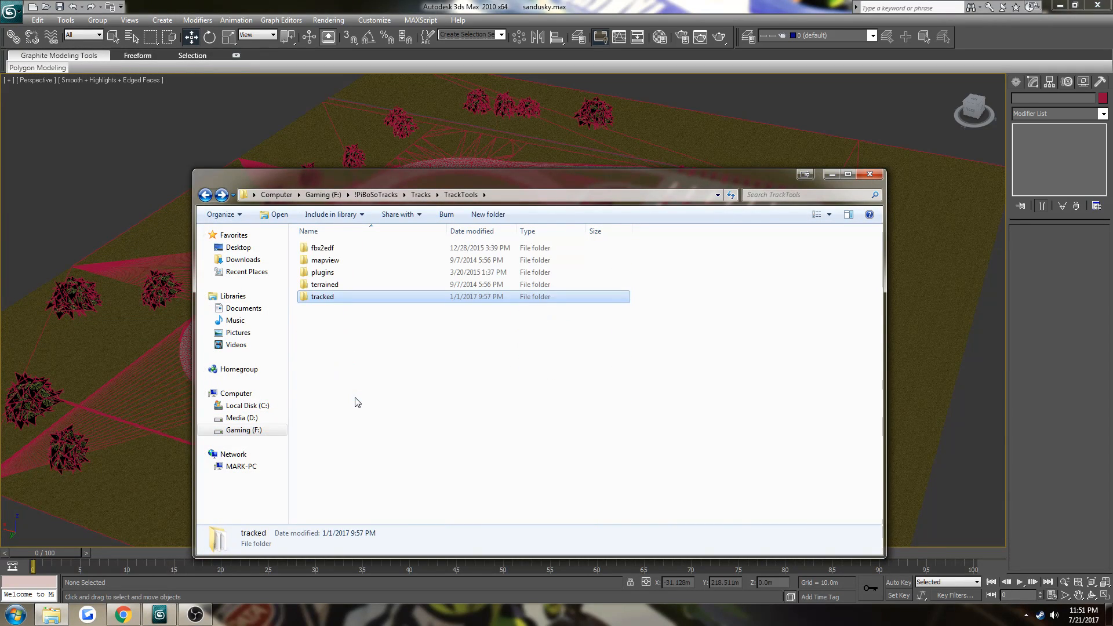
key(BackSpace)
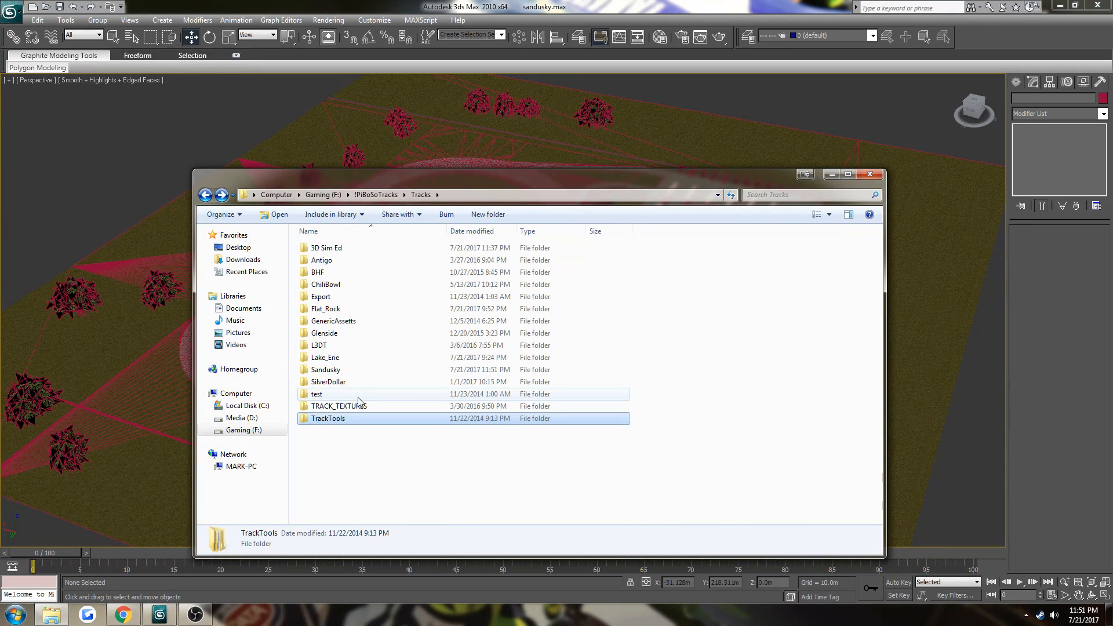
double_click(341, 371)
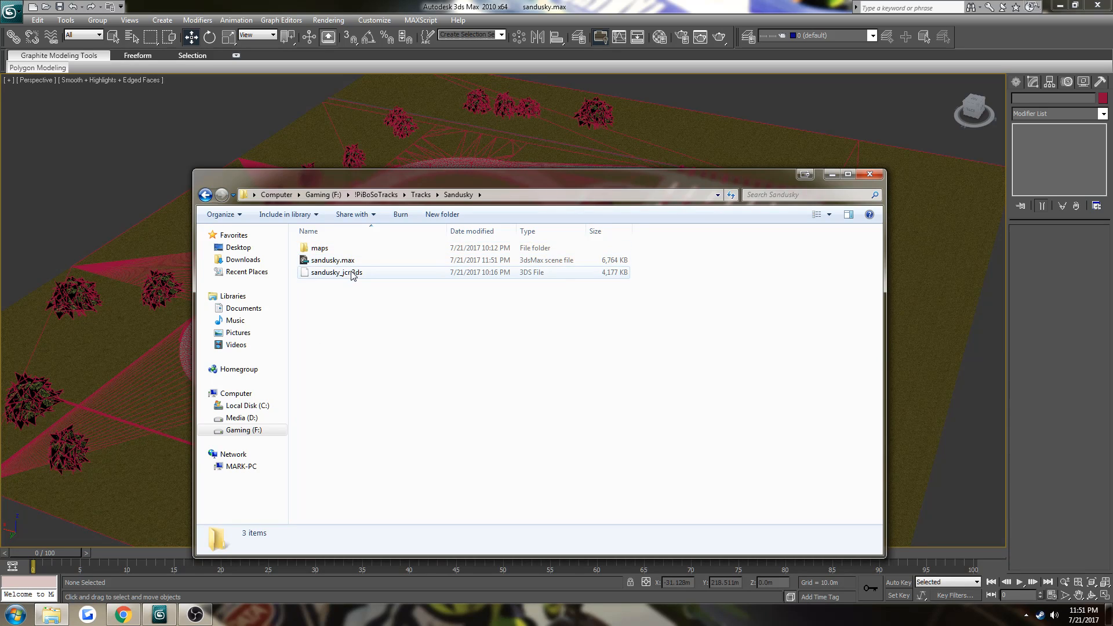
double_click(319, 248)
scroll(422, 323, down, 20)
key(BackSpace)
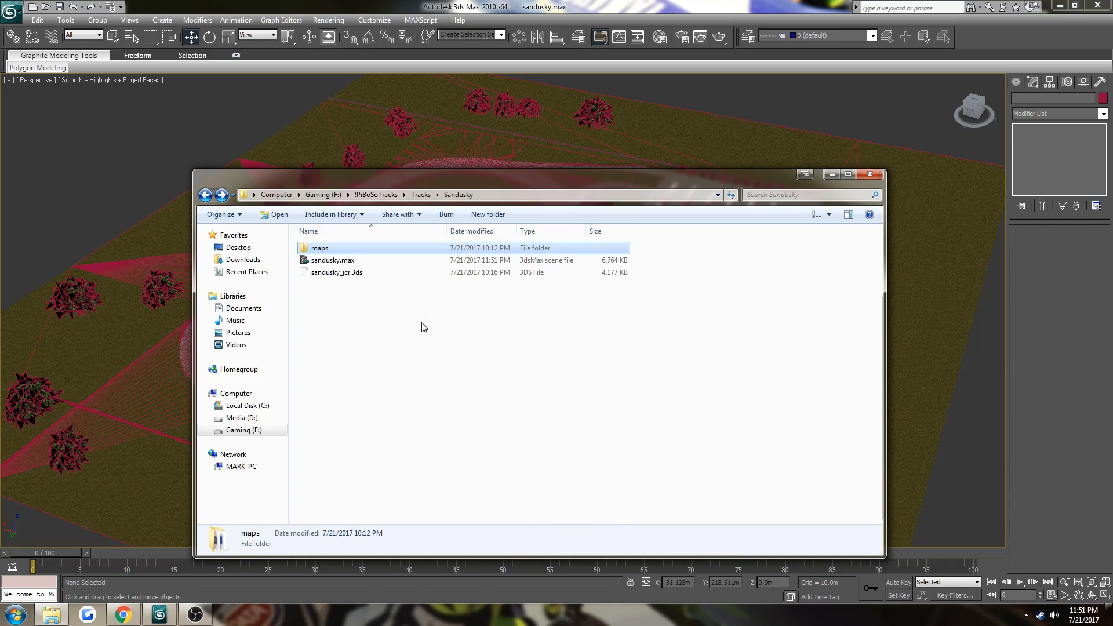
click(206, 7)
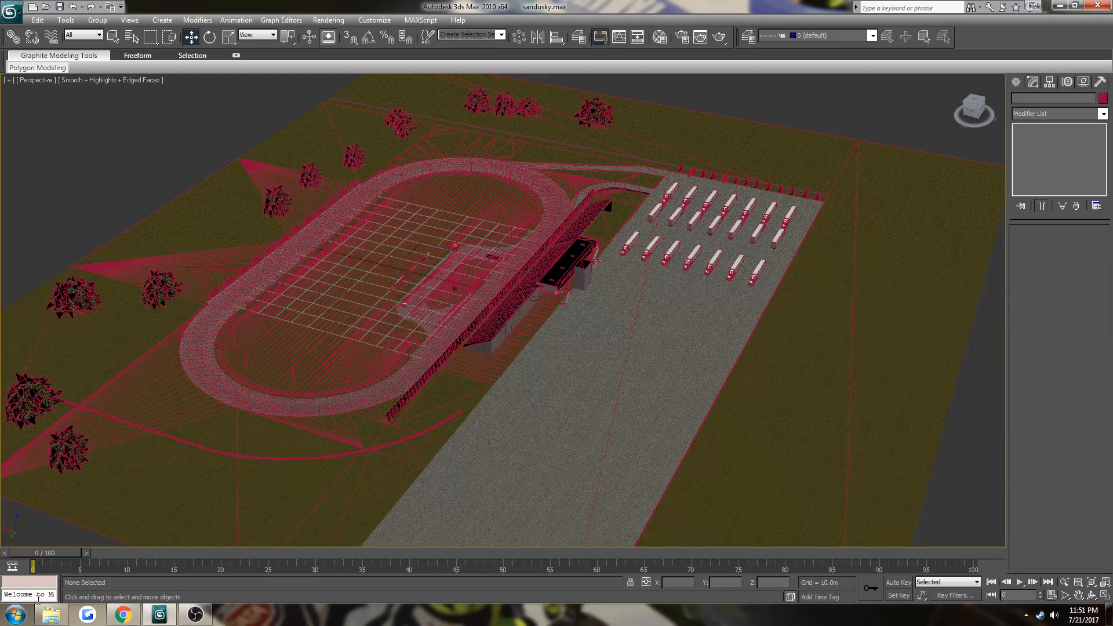
click(51, 614)
Step: Open the Marshfield track folder under WRSB11\wrs\tracks on the Gaming (F:) drive
key(BackSpace)
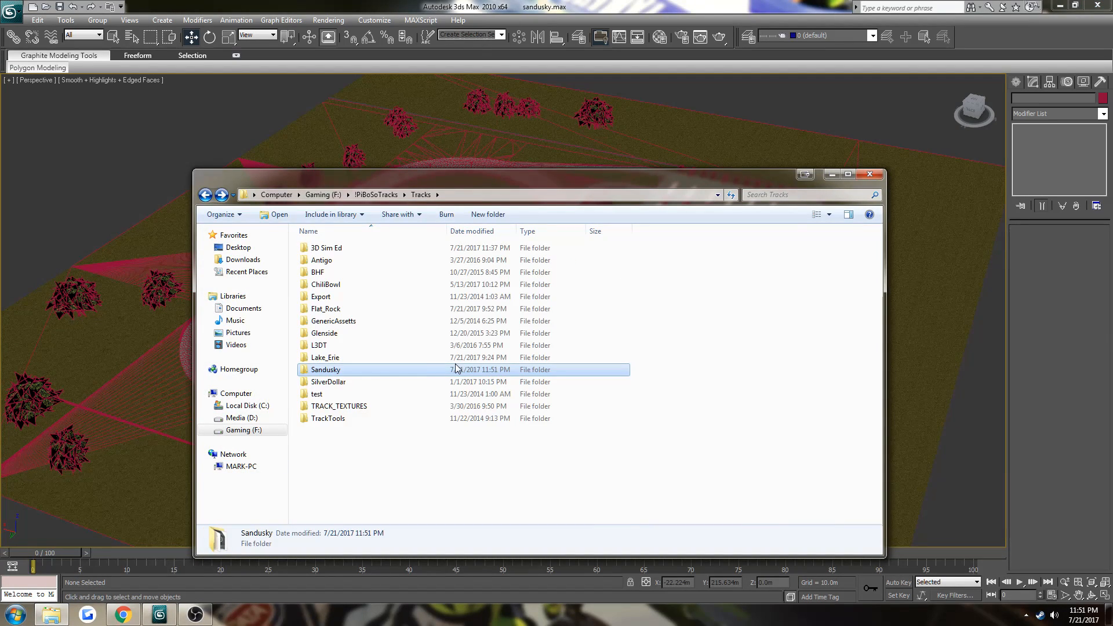
key(BackSpace)
key(BackSpace)
scroll(369, 392, down, 3)
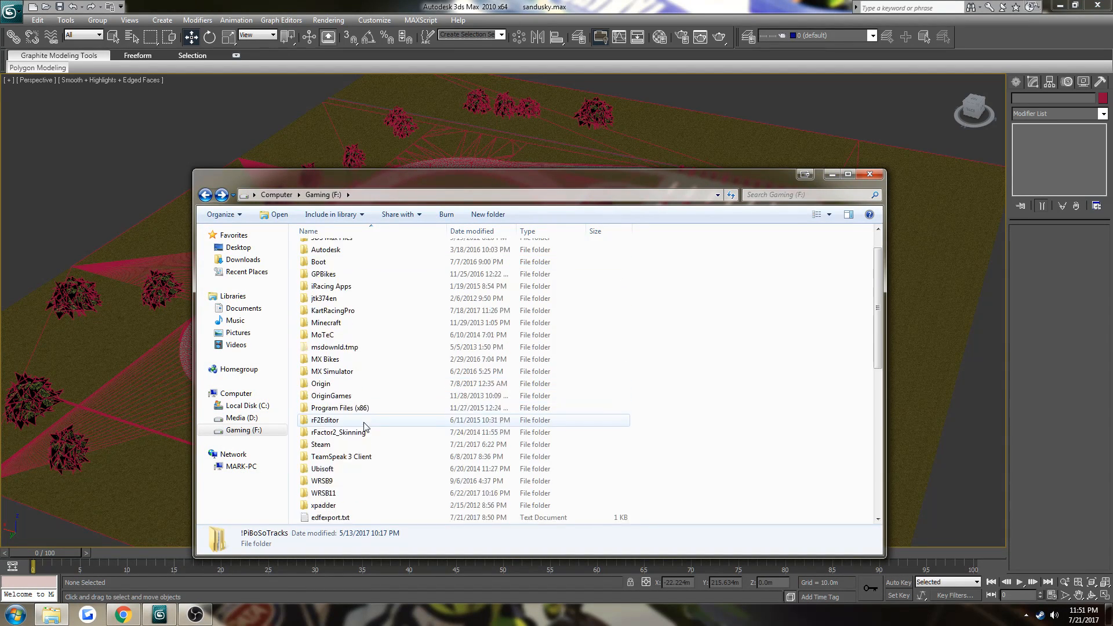
double_click(347, 458)
double_click(339, 248)
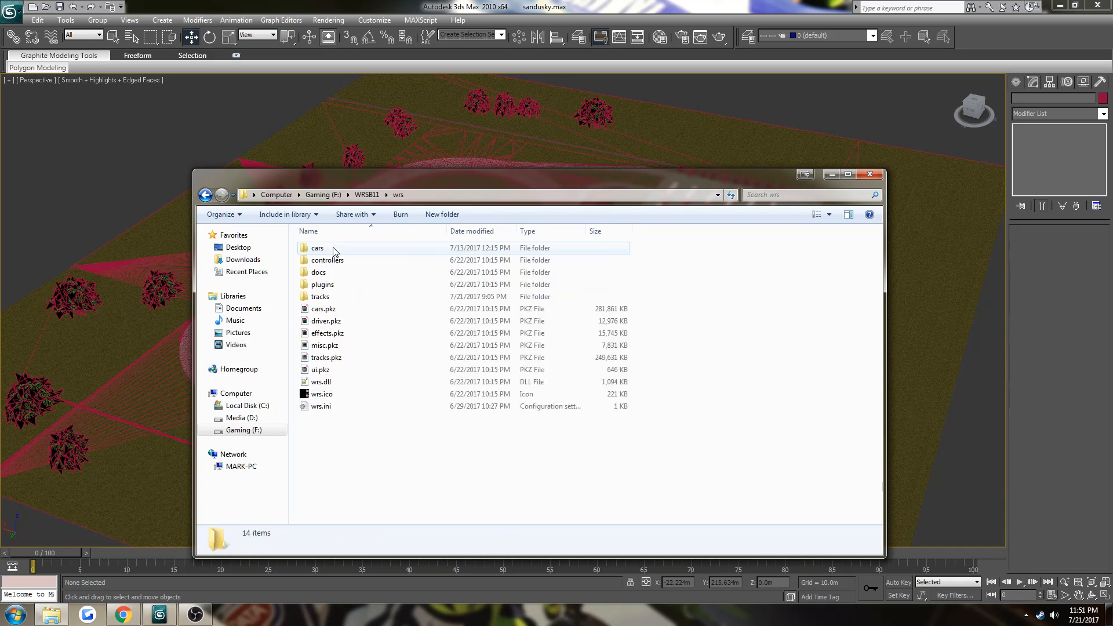
double_click(348, 296)
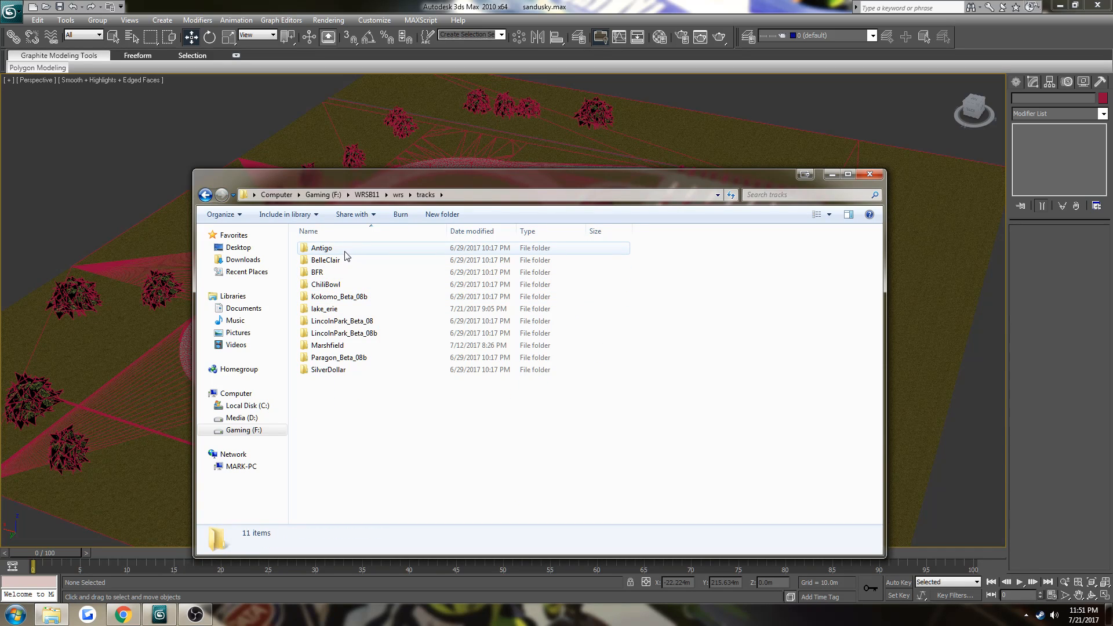
double_click(349, 346)
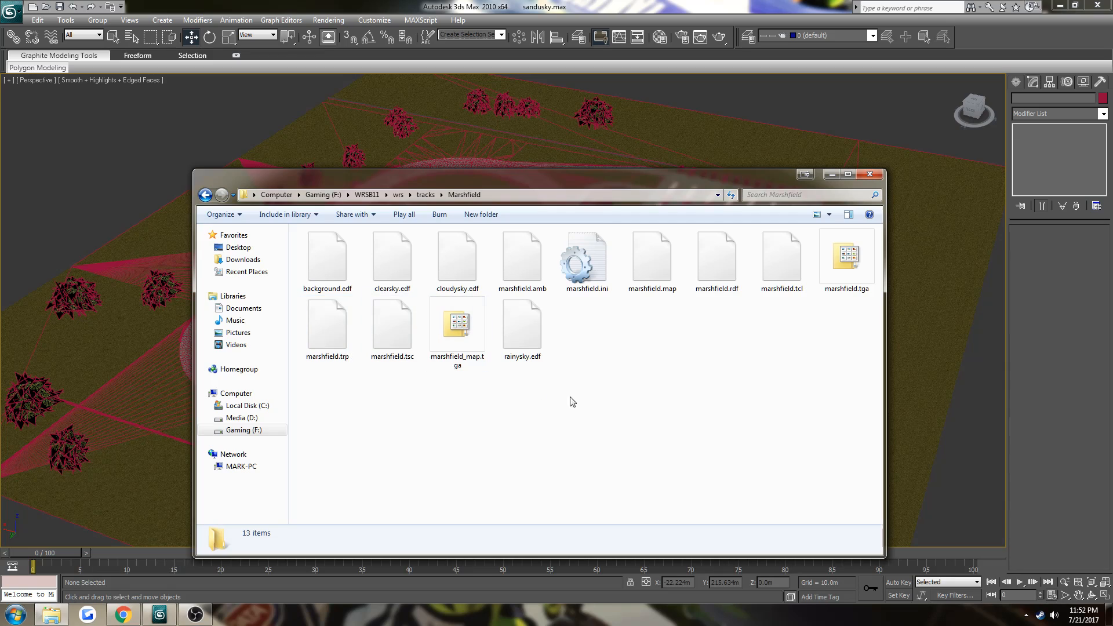
Step: Copy background.edf, clearsky.edf, cloudysky.edf, rainysky.edf, marshfield_map.tga and the marshfield .amb, .ini, .rdf, .tga and .tsc files from the Marshfield folder
click(530, 332)
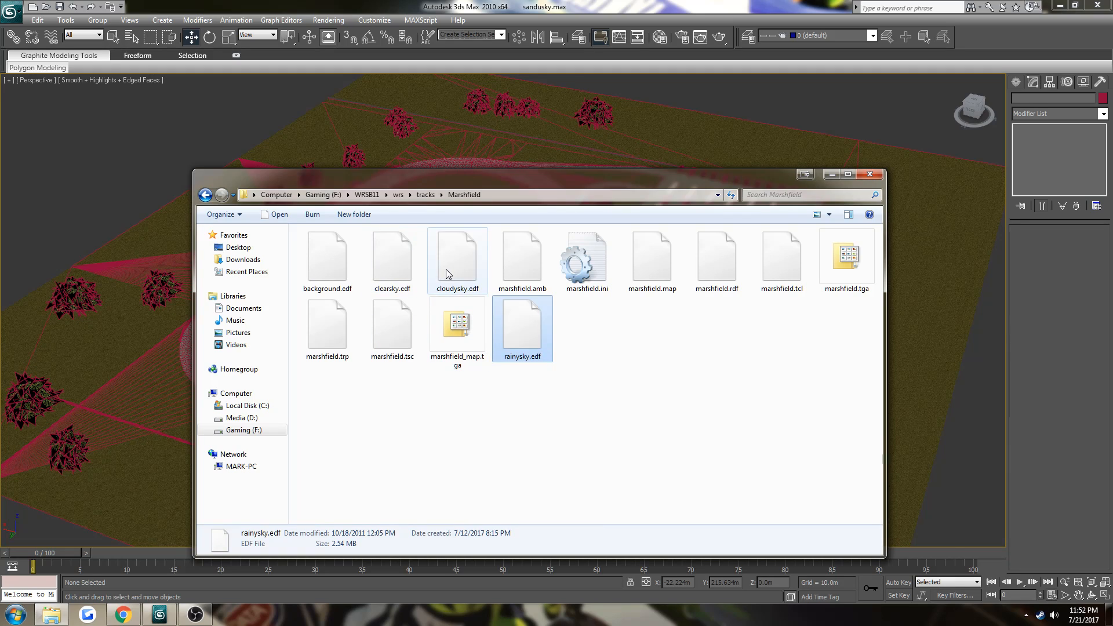
click(320, 271)
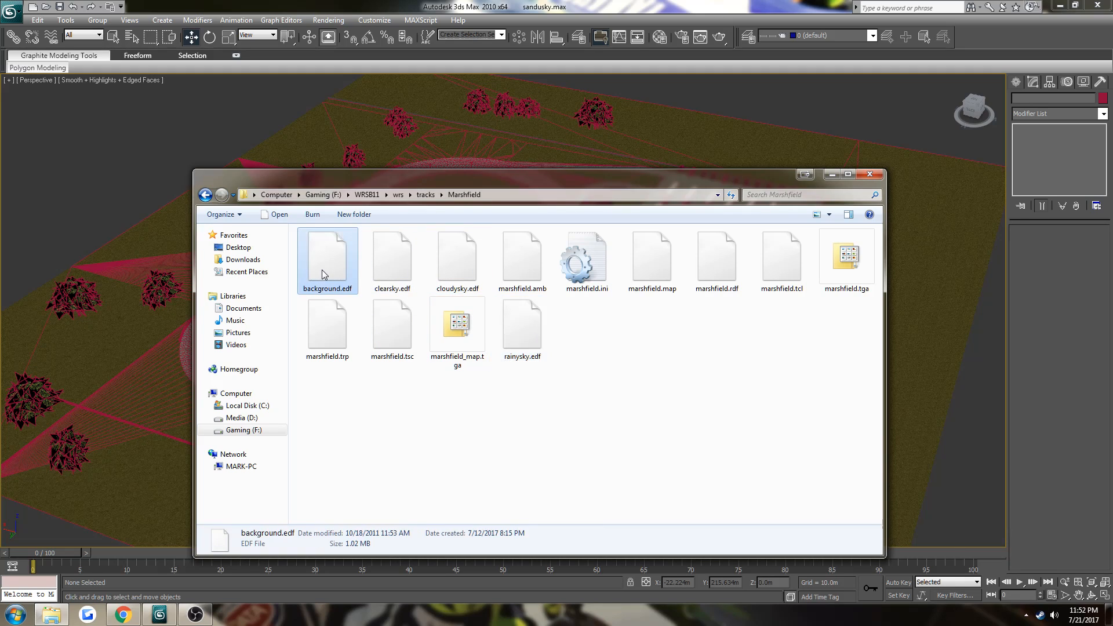
ctrl+click(383, 262)
ctrl+click(463, 263)
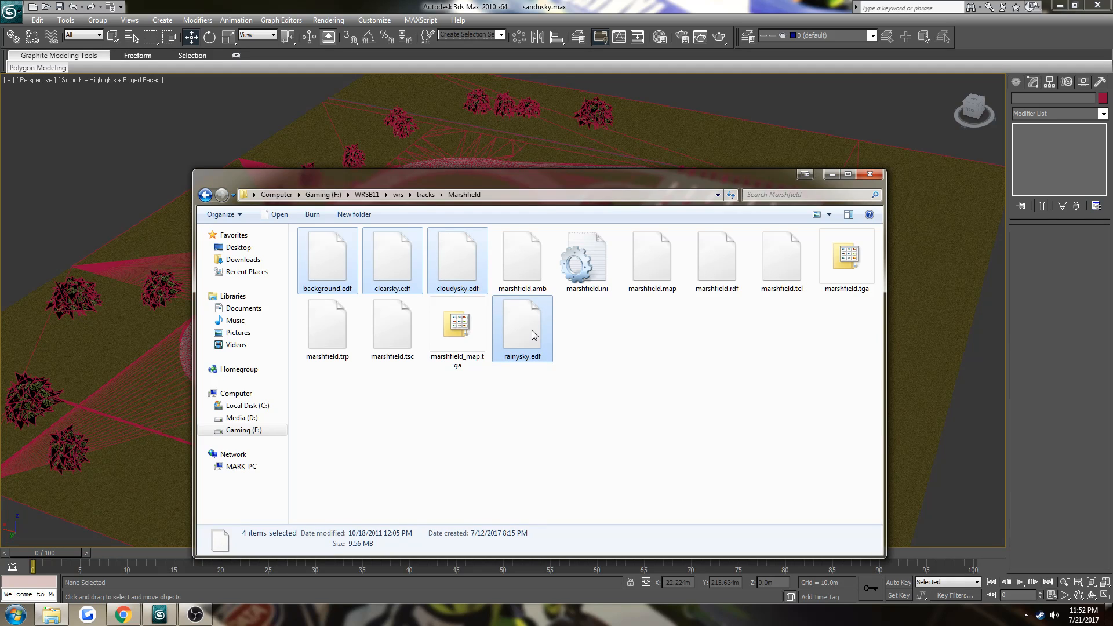
ctrl+click(526, 261)
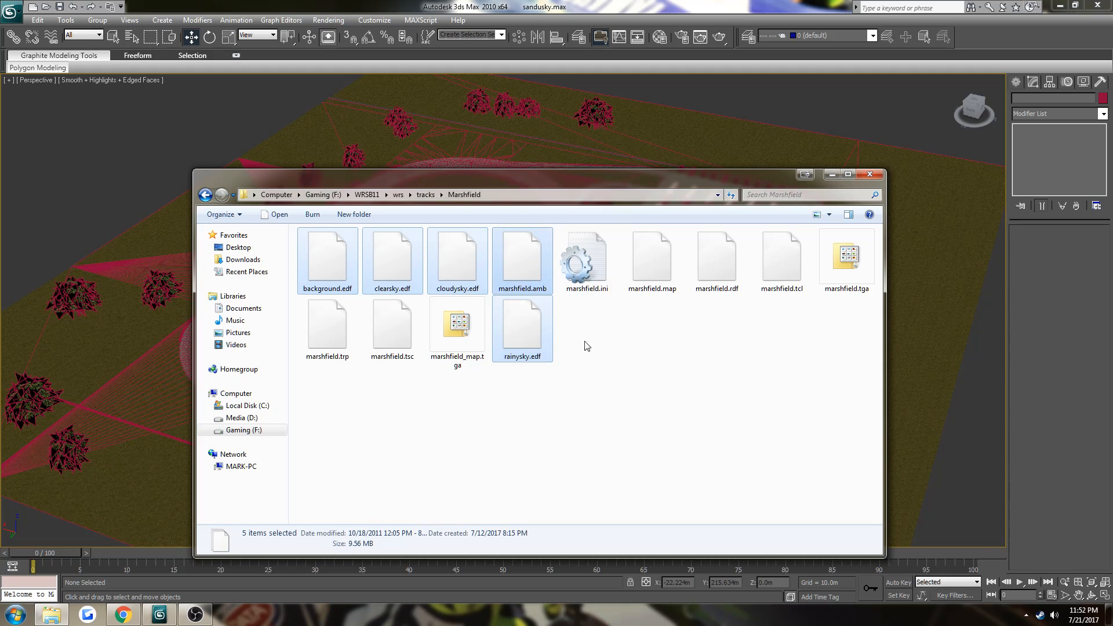
ctrl+click(585, 261)
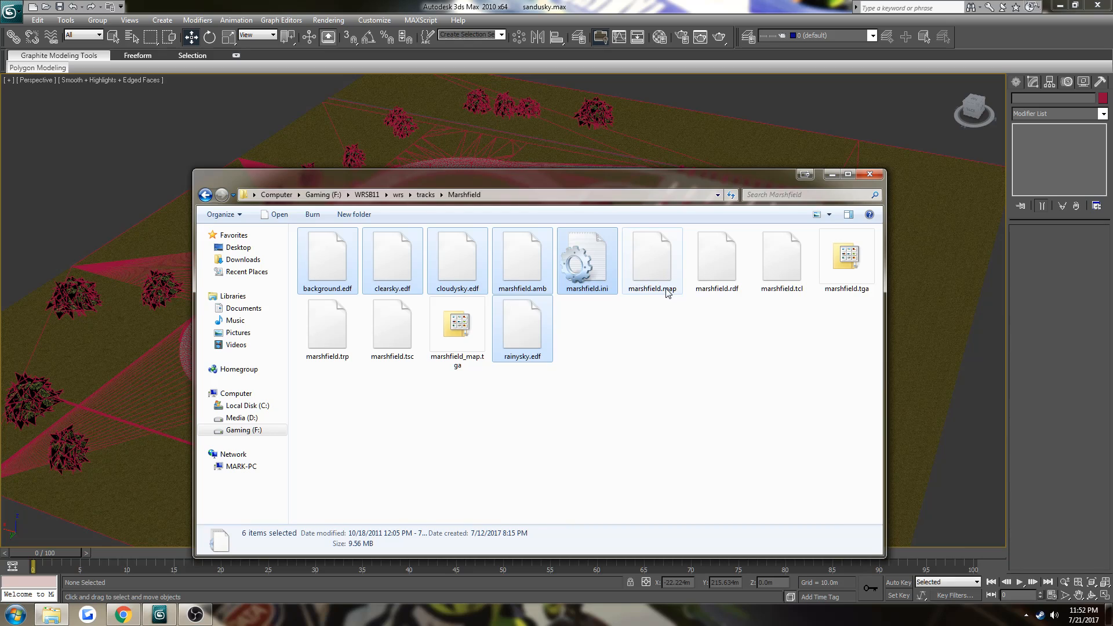
ctrl+click(711, 258)
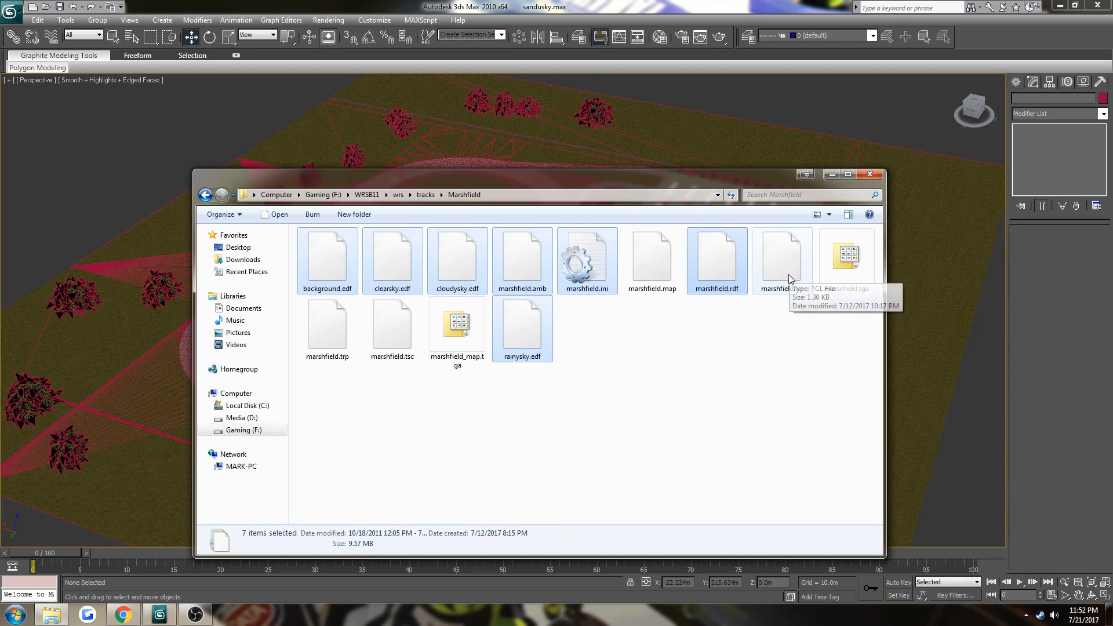
ctrl+click(847, 262)
ctrl+click(453, 331)
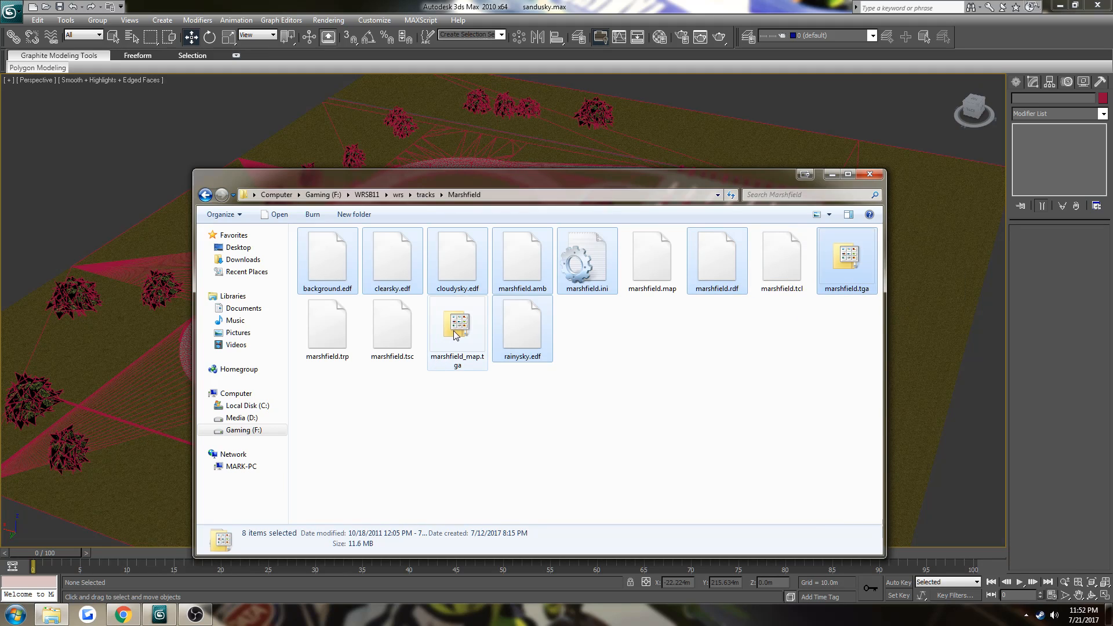
ctrl+click(395, 334)
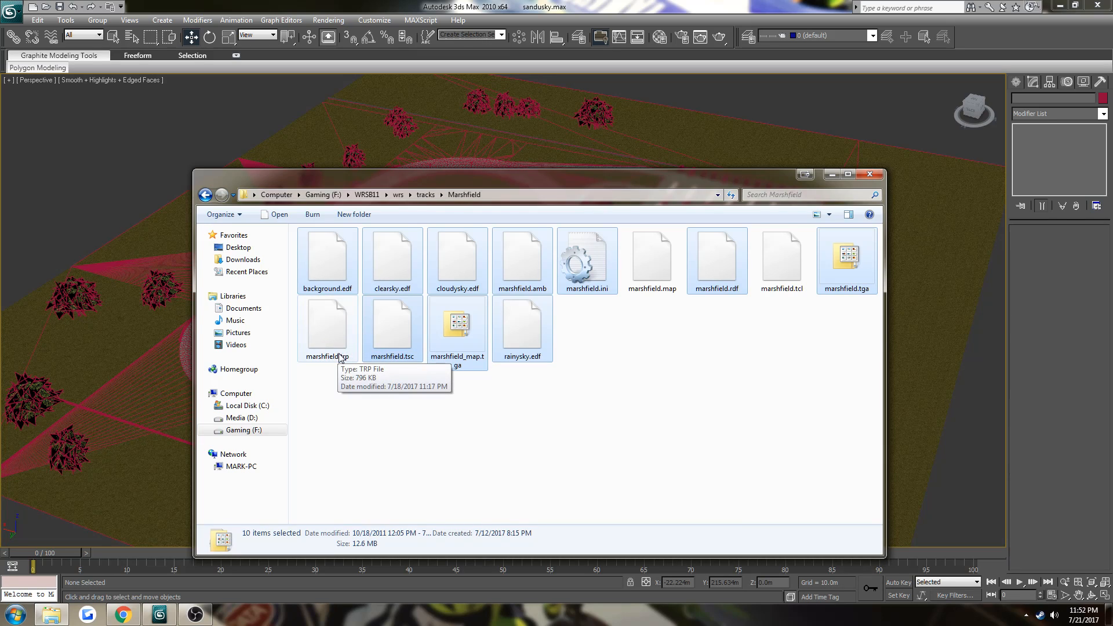
Step: Paste the copied Marshfield files into the !PiBoSoTracks\Tracks\Sandusky folder on the Gaming (F:) drive
click(255, 431)
double_click(322, 250)
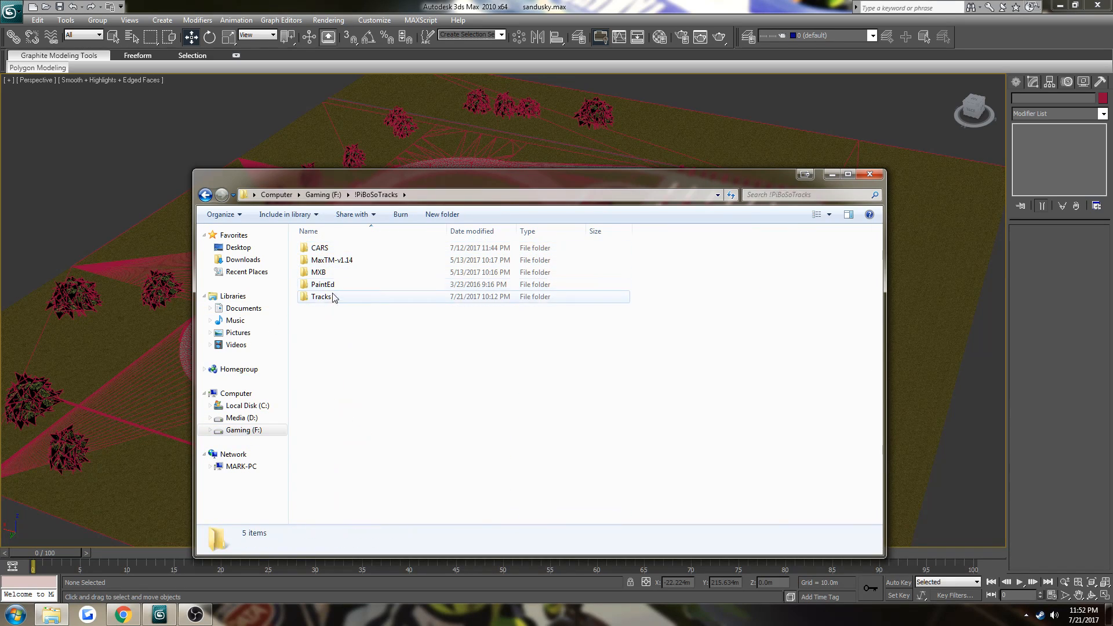
double_click(325, 297)
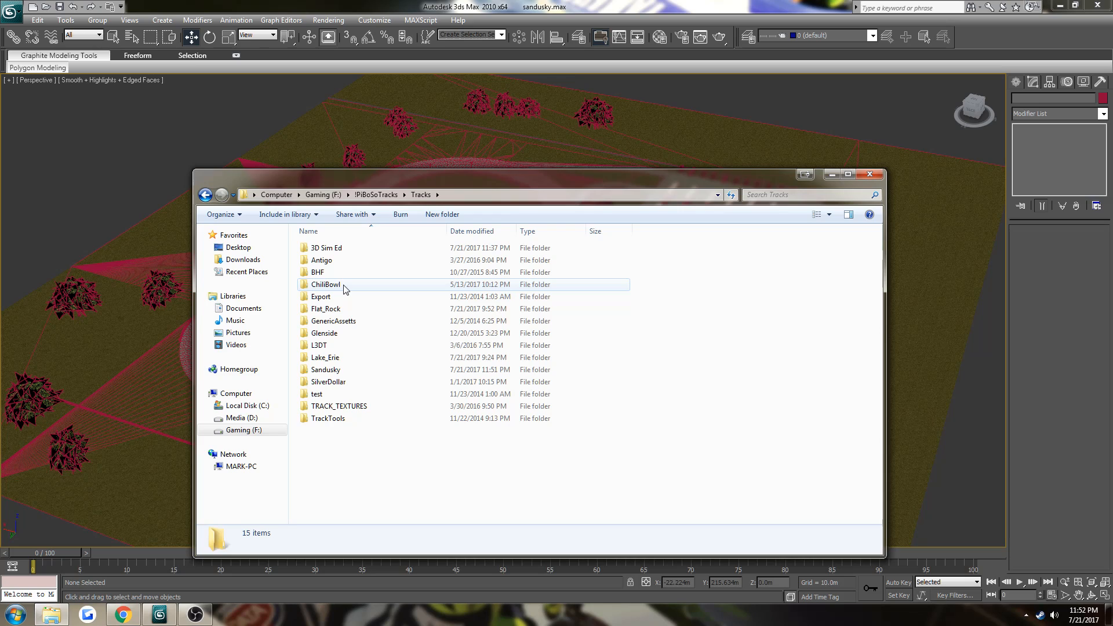
double_click(347, 371)
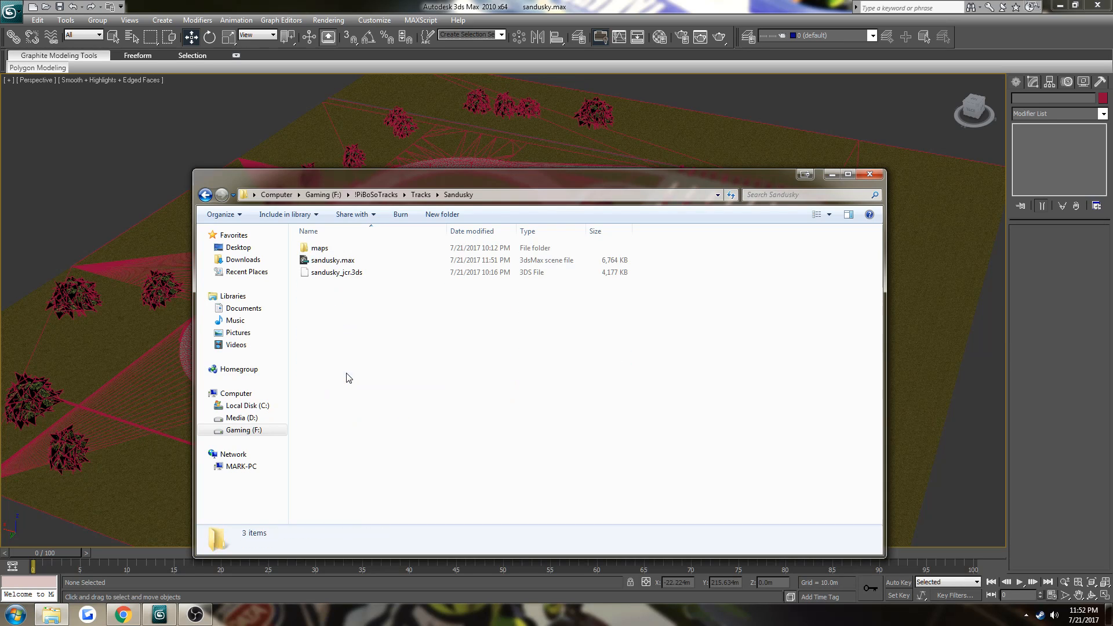
key(ctrl+v)
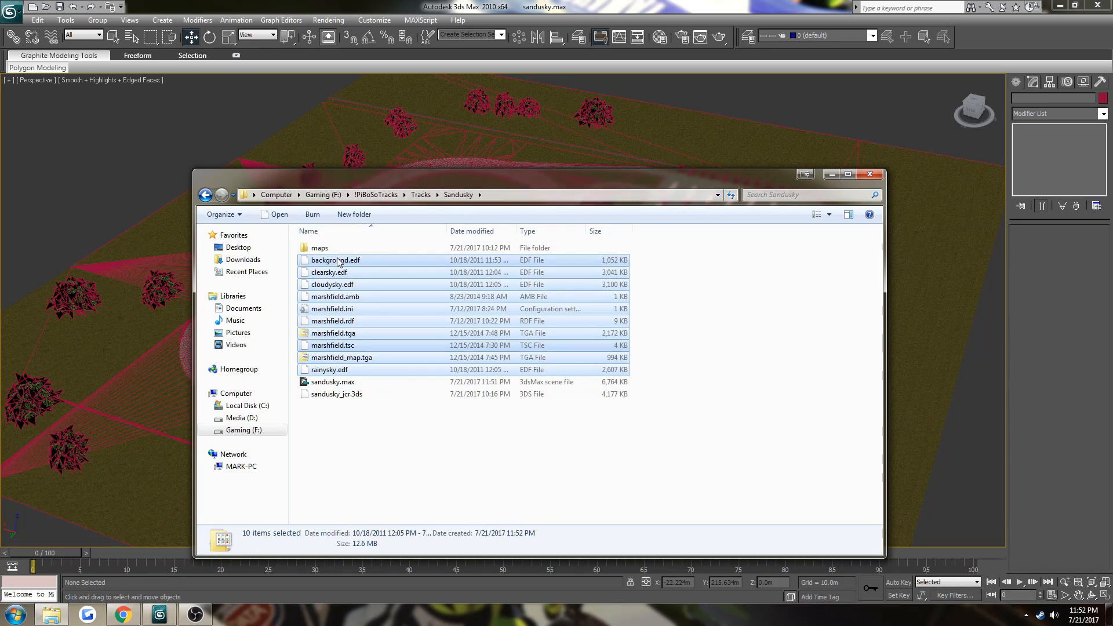
Step: Rename the marshfield .amb, .ini, .rdf, .tga and .tsc files together to sandusky, keeping their extensions
click(336, 297)
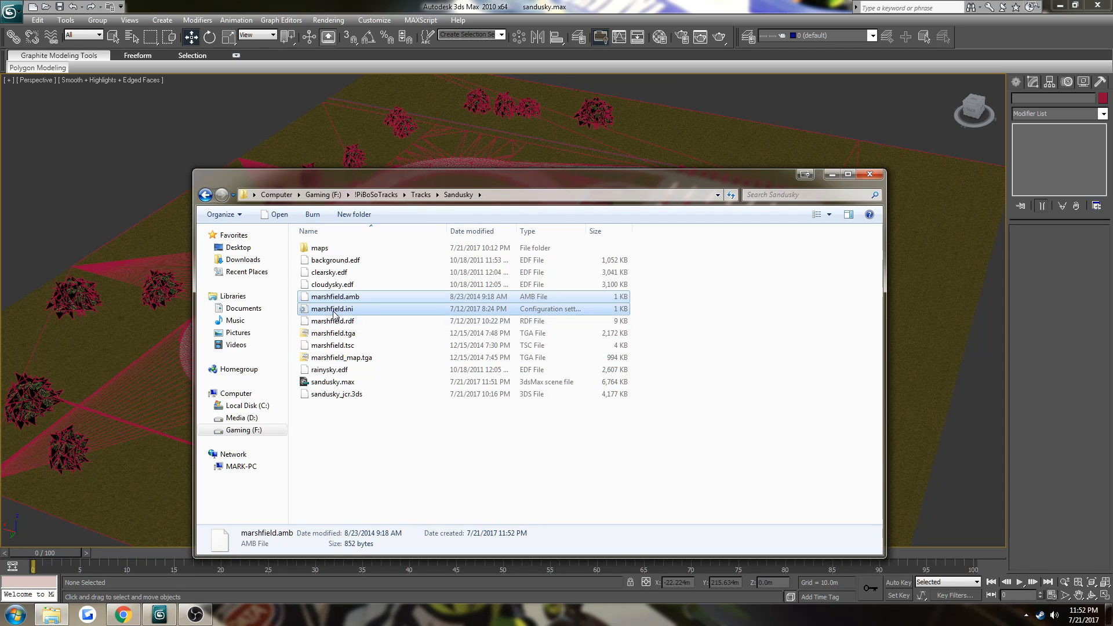
ctrl+click(333, 323)
ctrl+click(334, 334)
ctrl+click(333, 347)
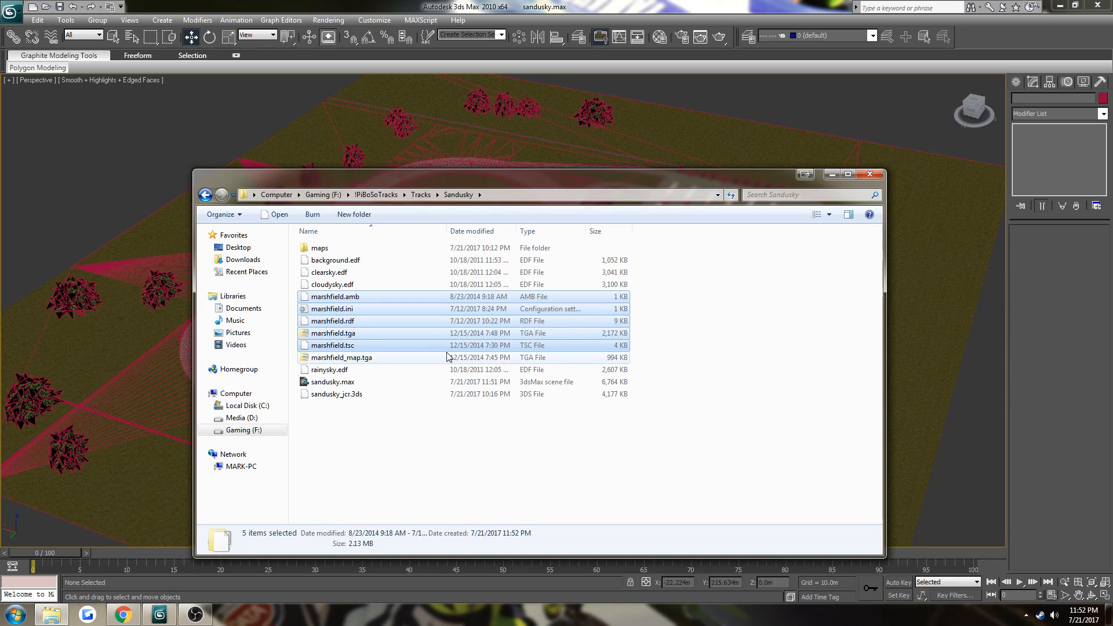
key(F2)
text(Sandusk)
key(BackSpace)
key(BackSpace)
key(BackSpace)
key(BackSpace)
key(BackSpace)
key(BackSpace)
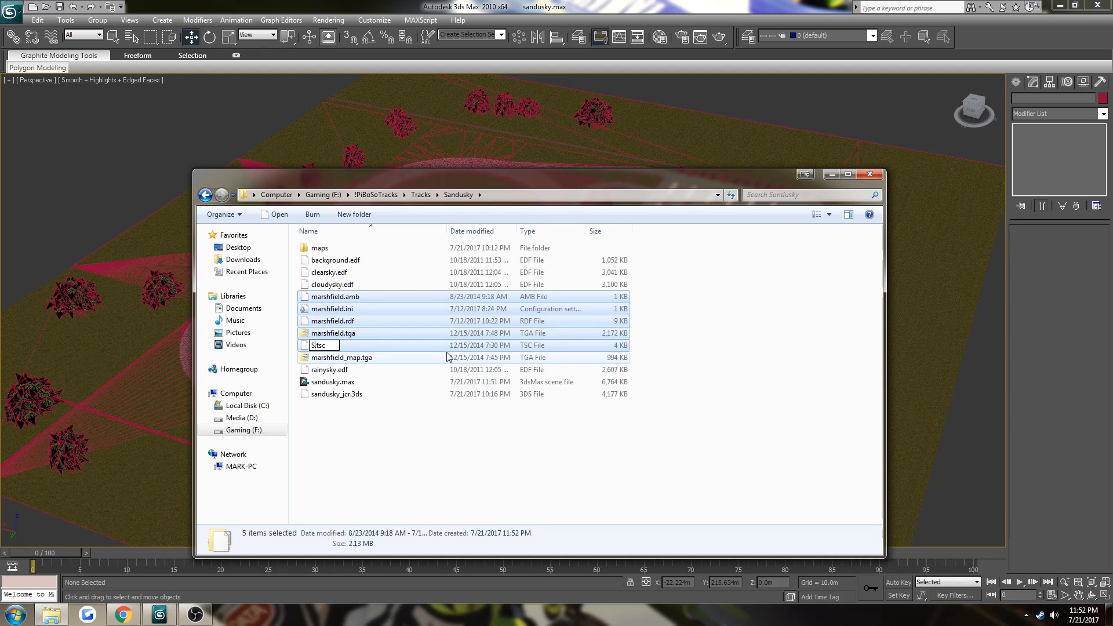
key(Caps_Lock)
key(BackSpace)
text(sandusky)
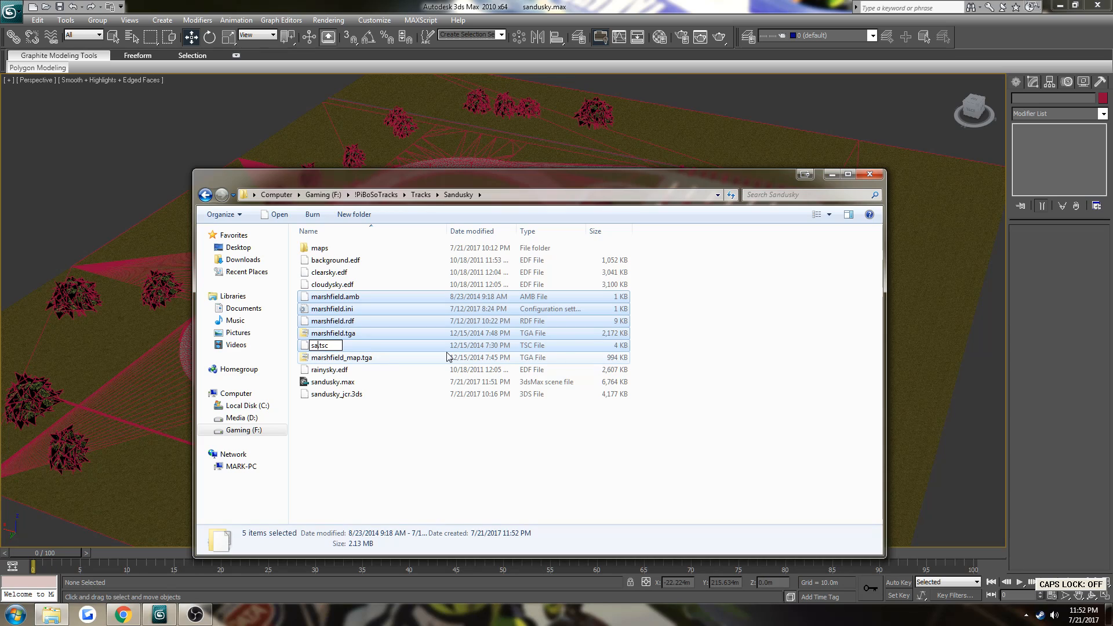
key(Return)
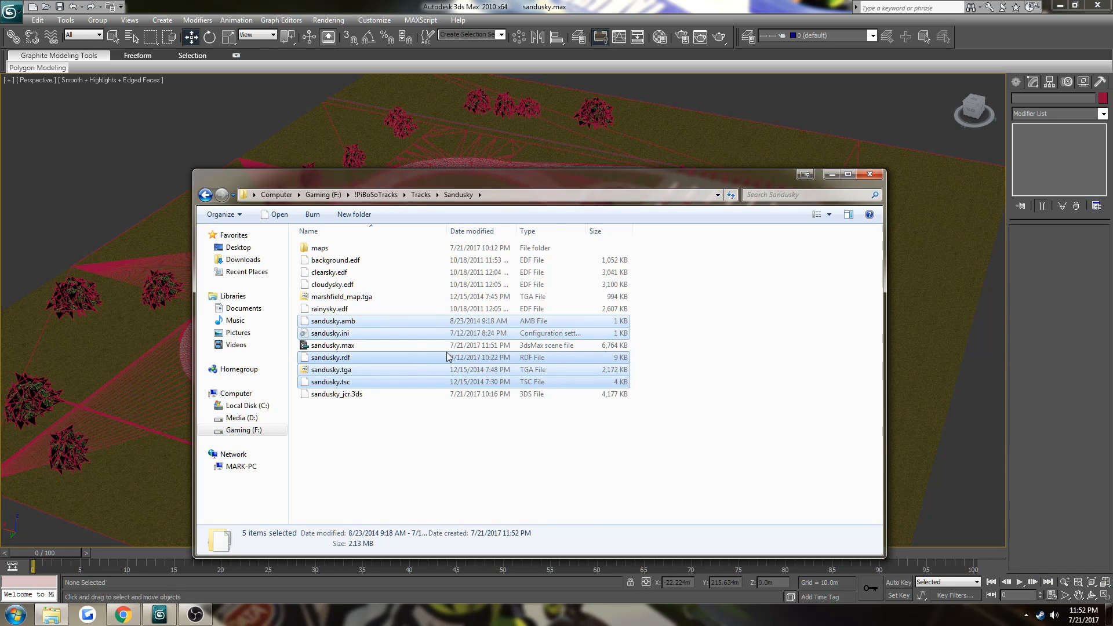
Step: Rename marshfield_map.tga to sandusky_map.tga in the Sandusky folder
click(337, 336)
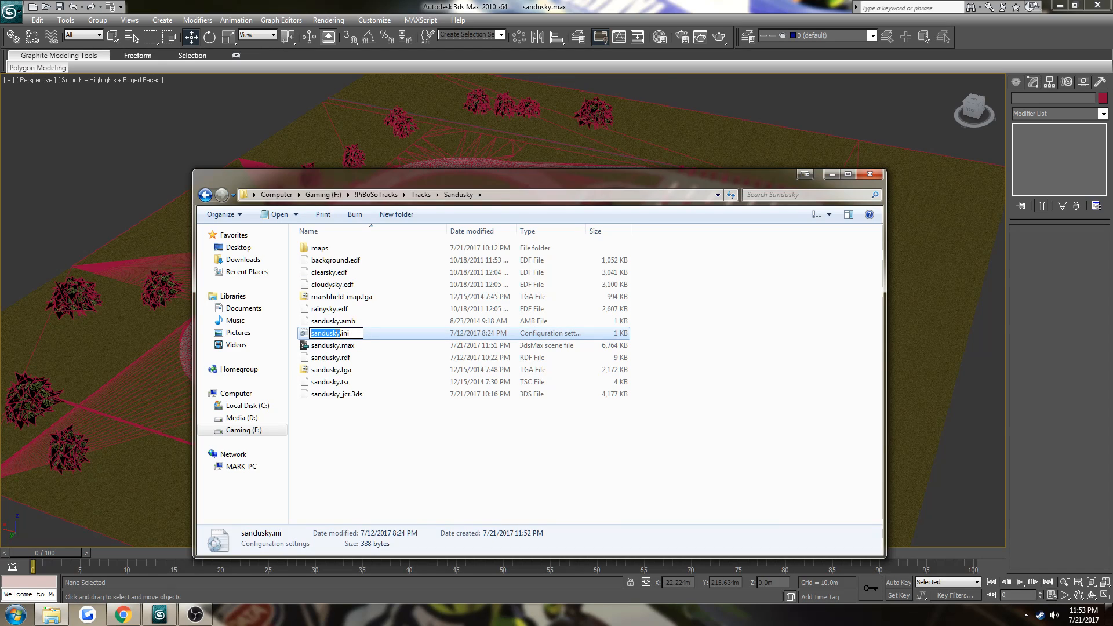
click(330, 298)
click(329, 297)
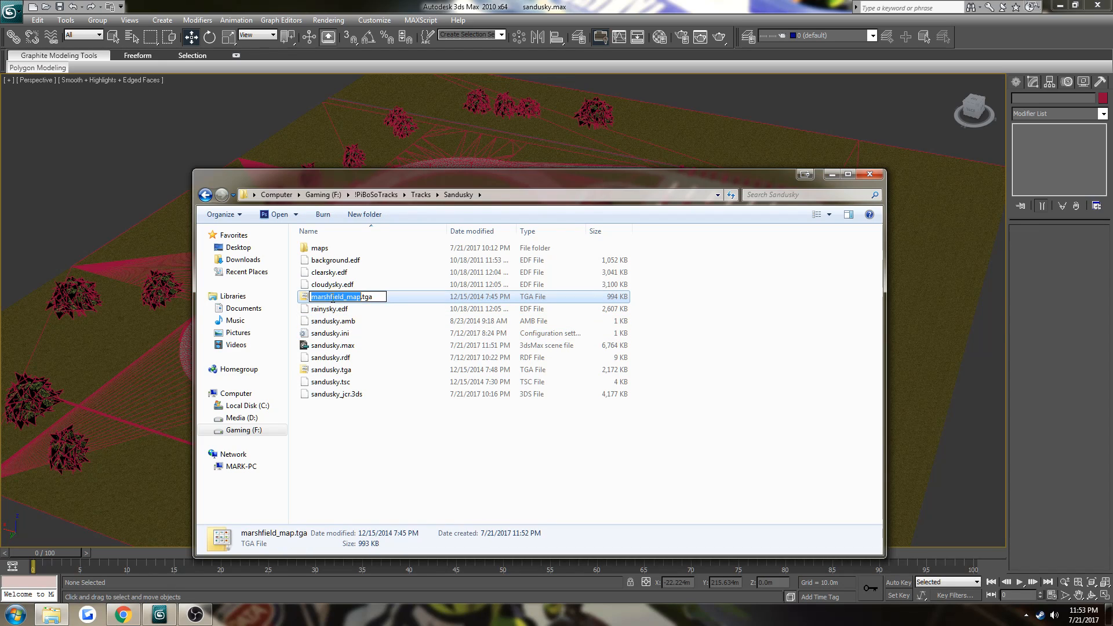
drag(343, 299, 312, 299)
text(sandusky)
key(Return)
Step: Open sandusky.ini and set the track name to Sandusky Motor Speedway and short_name to Sandusky
double_click(322, 323)
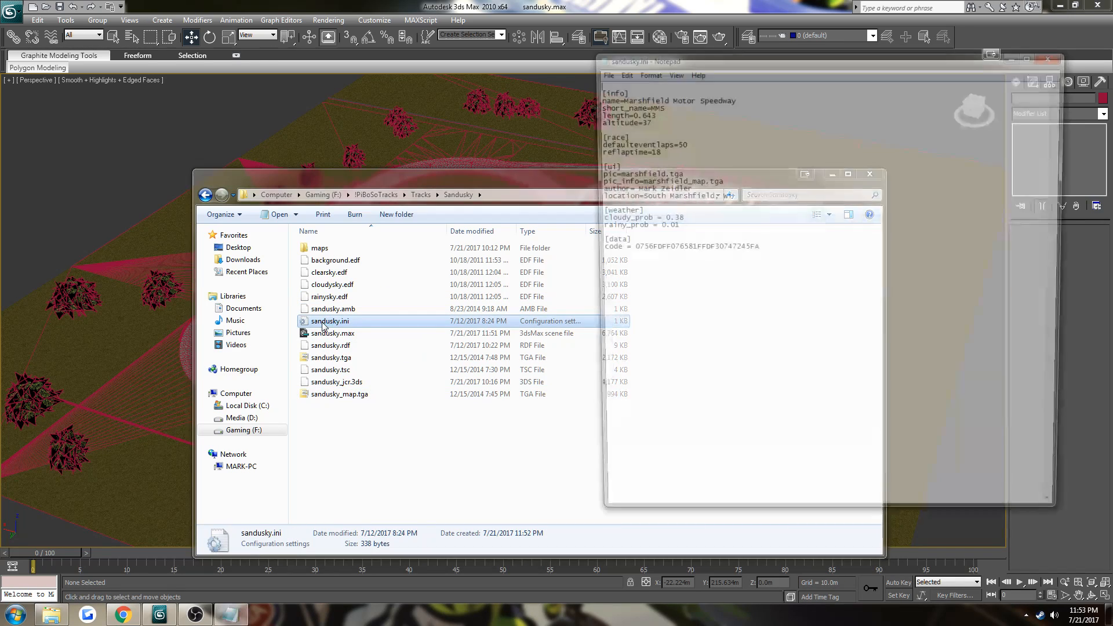
drag(621, 94, 650, 105)
text(sanduskysandusky)
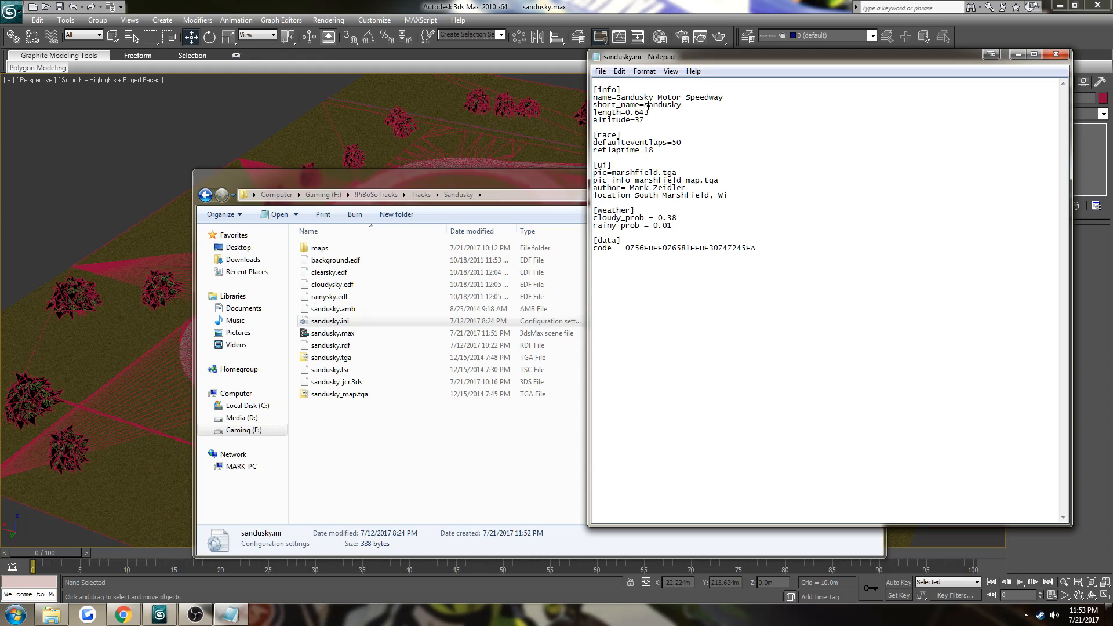
Step: Set pic to Sandusky.tga and pic_info to Sandusky_map.tga in the ui section of sandusky.ini
drag(689, 105, 645, 106)
key(ctrl+c)
mouse_move(658, 172)
mouse_down()
mouse_move(613, 174)
mouse_move(677, 177)
mouse_up()
key(ctrl+v)
key(ctrl+v)
Step: Insert NOT before the author's name and set the location to Sandusky in sandusky.ini
drag(683, 188, 632, 188)
click(632, 188)
text(NOT)
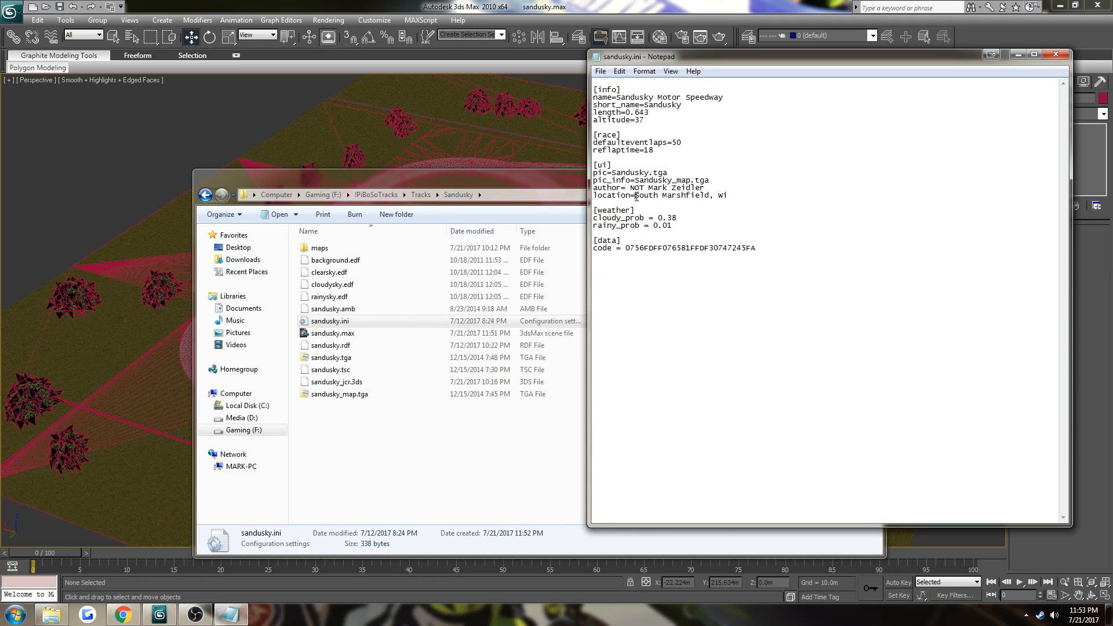
drag(636, 196, 723, 195)
text(Sandusky)
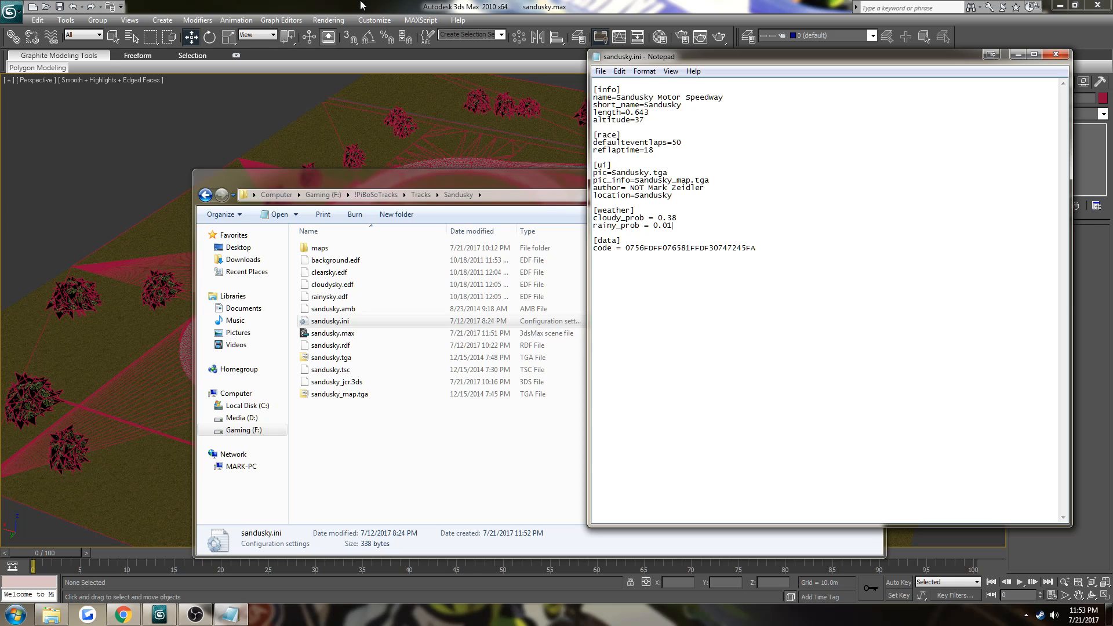
Step: Move the Sandusky folder window slightly down and away from sandusky.ini, and bring the sandusky.ini window to the front
click(461, 177)
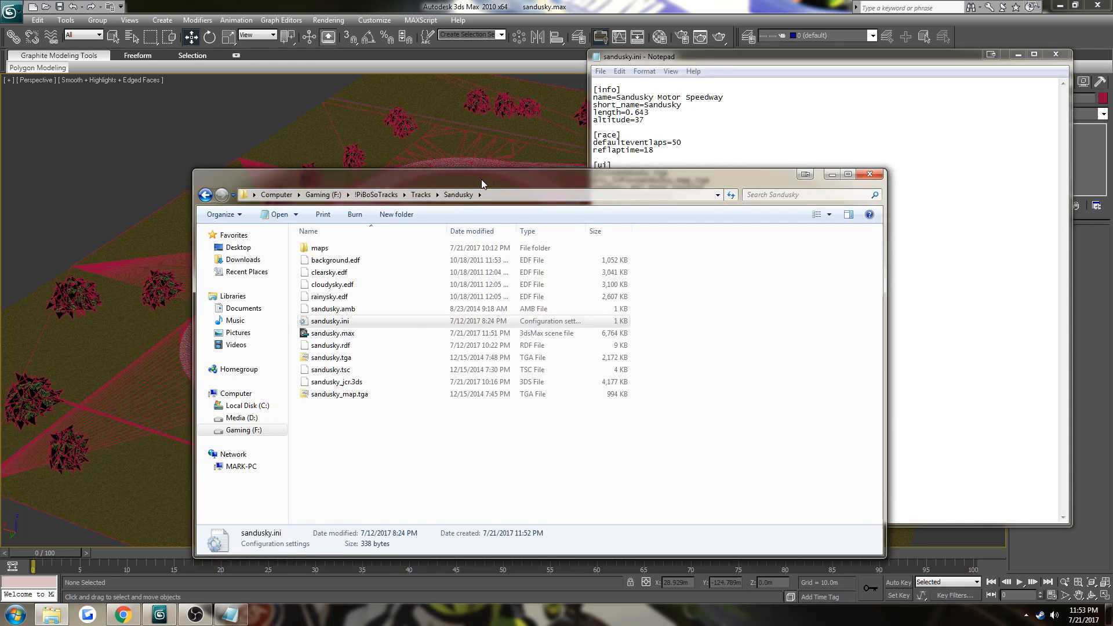
drag(481, 179, 443, 202)
click(739, 58)
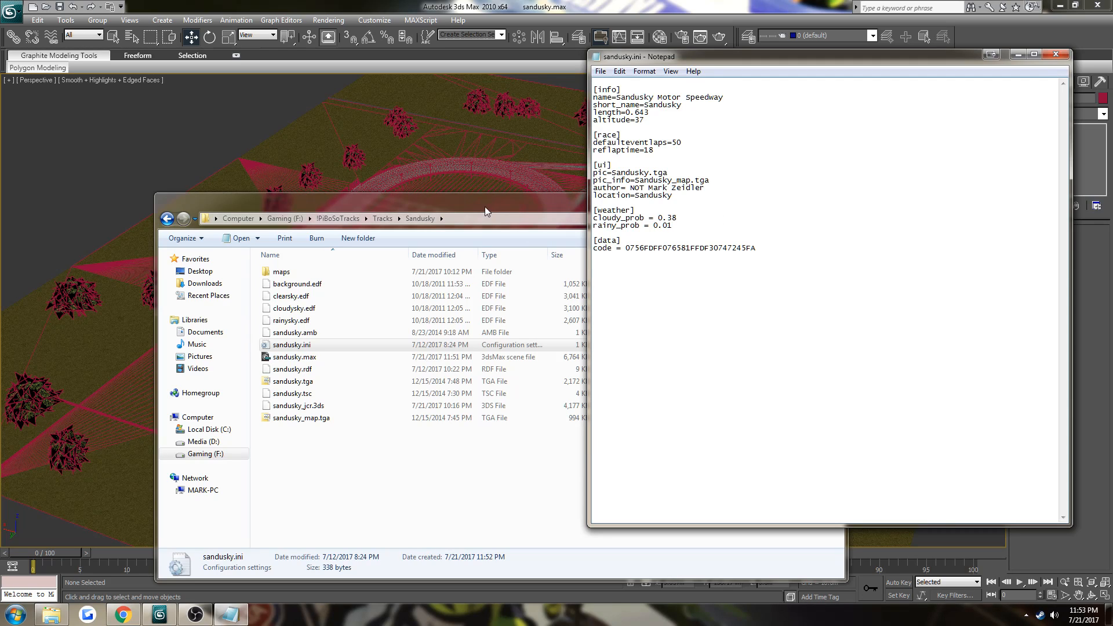
drag(759, 248, 628, 251)
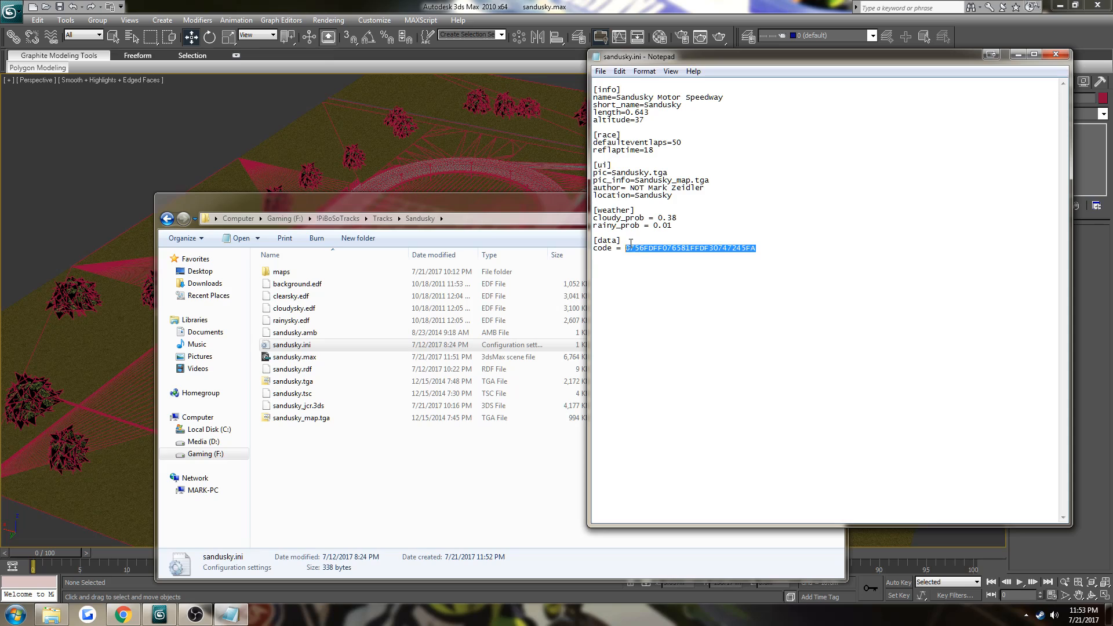
click(648, 112)
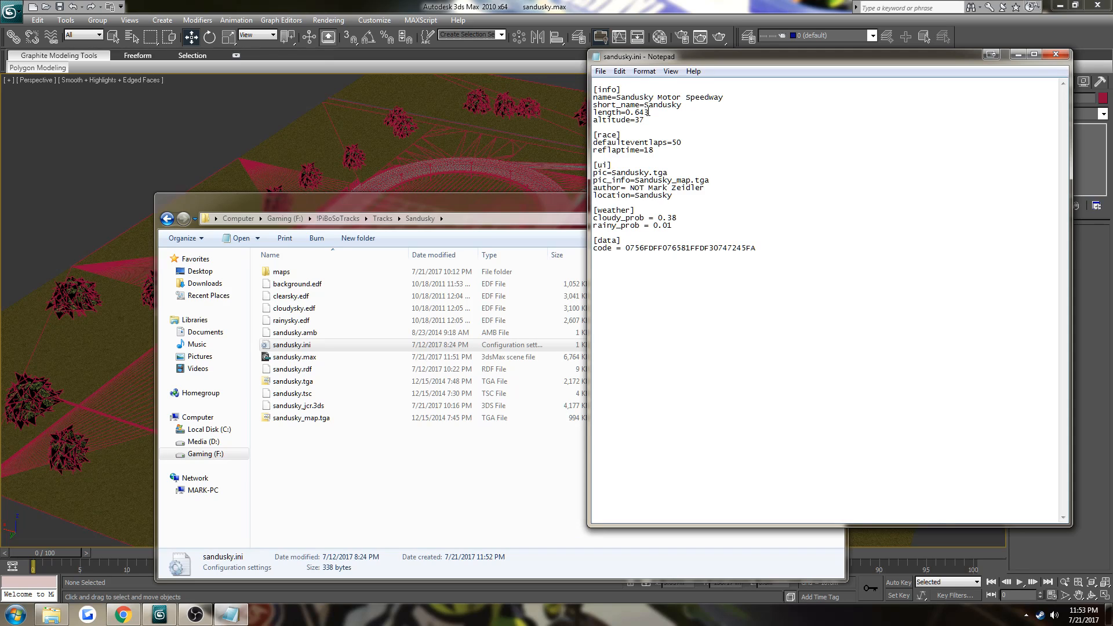
Step: Bring the Sandusky folder window to the front and open sandusky.amb in Notepad++
click(513, 208)
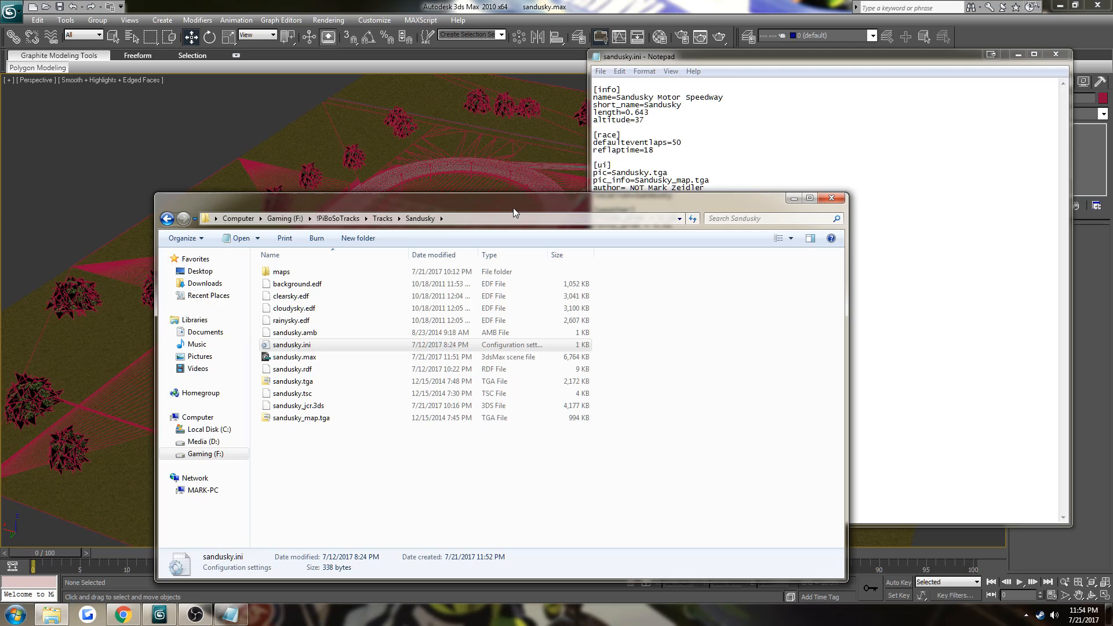
right_click(304, 335)
click(355, 356)
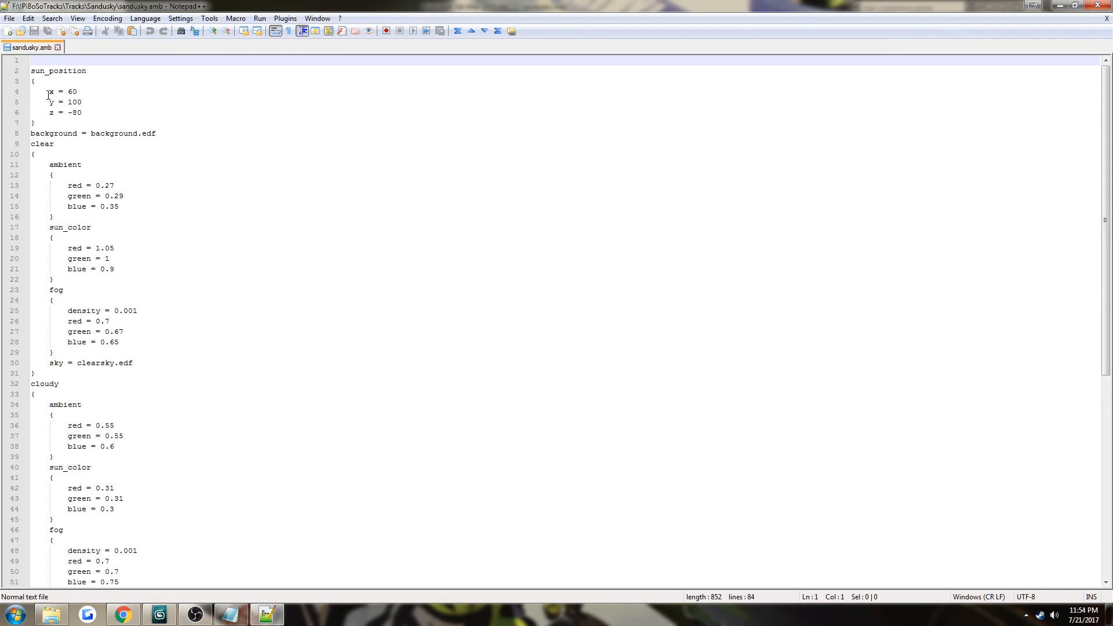
Step: Review the sun position, background and sky entries in sandusky.amb, close the file and switch to 3ds Max
drag(49, 92, 89, 113)
click(88, 114)
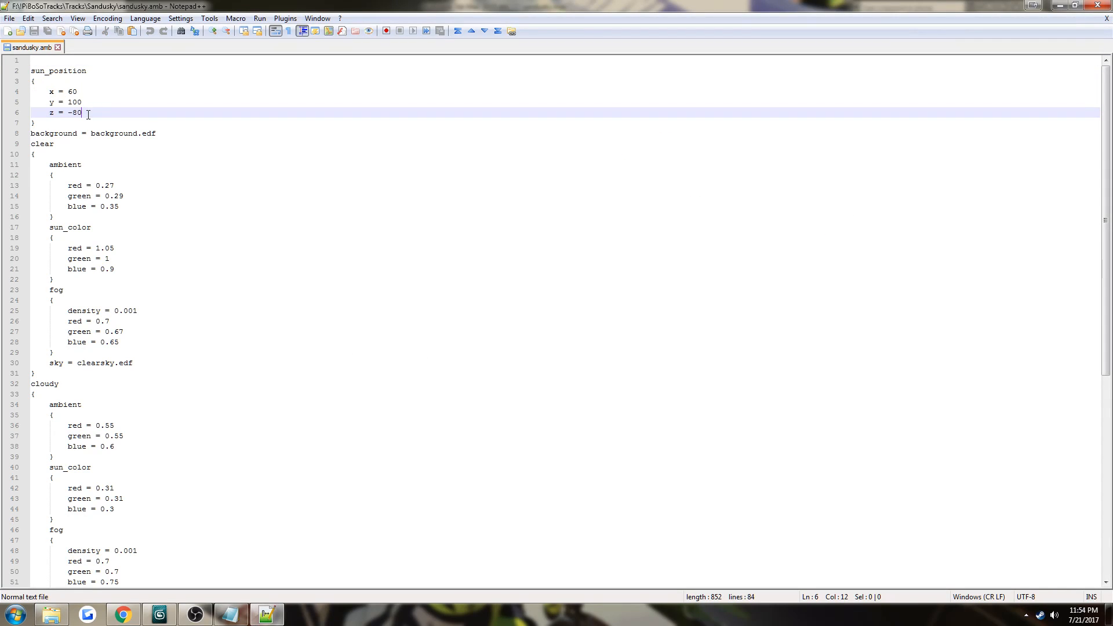
click(166, 134)
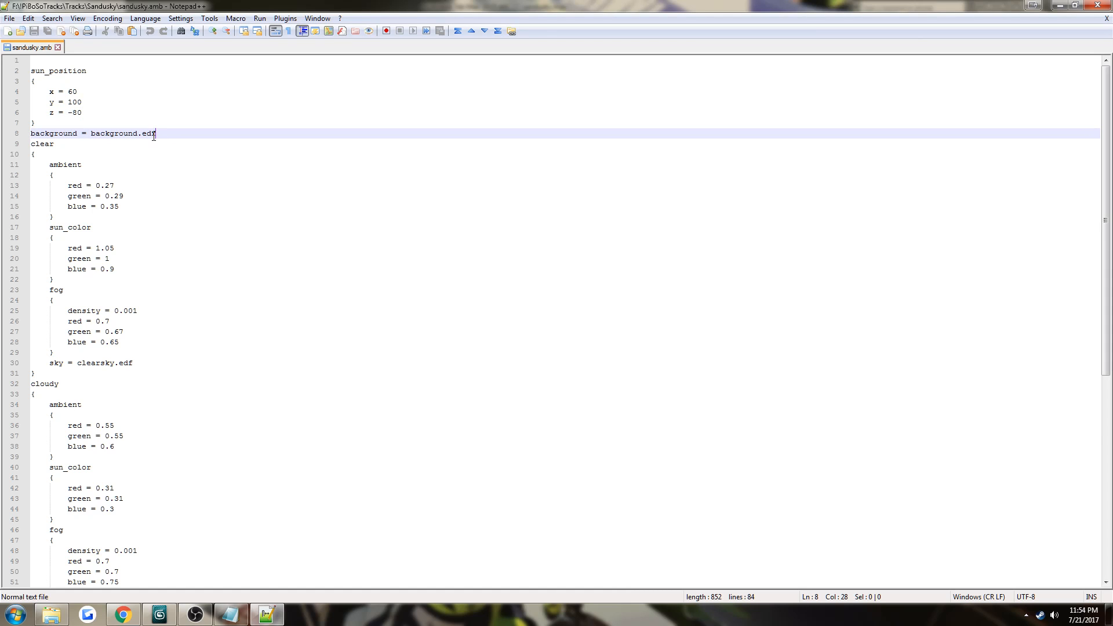
scroll(106, 351, down, 11)
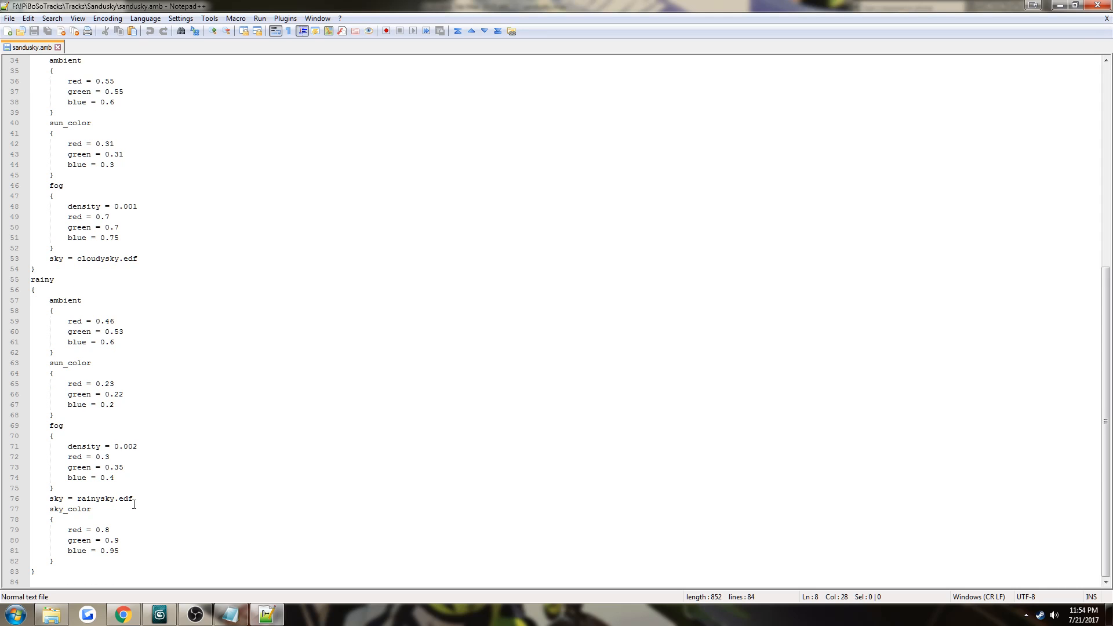
scroll(131, 510, up, 11)
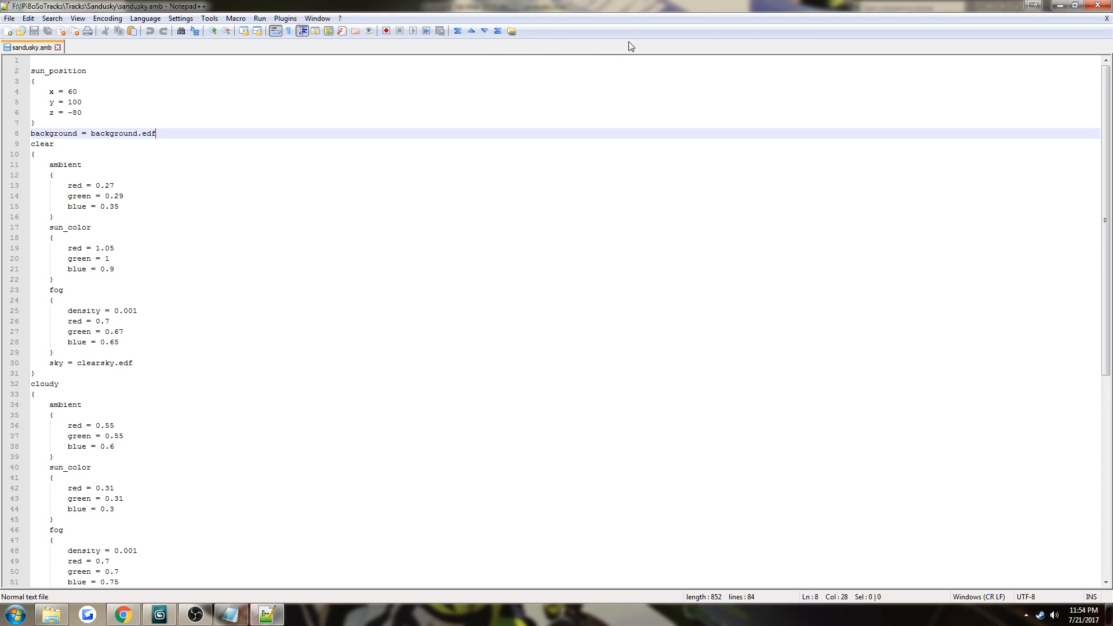
click(1097, 6)
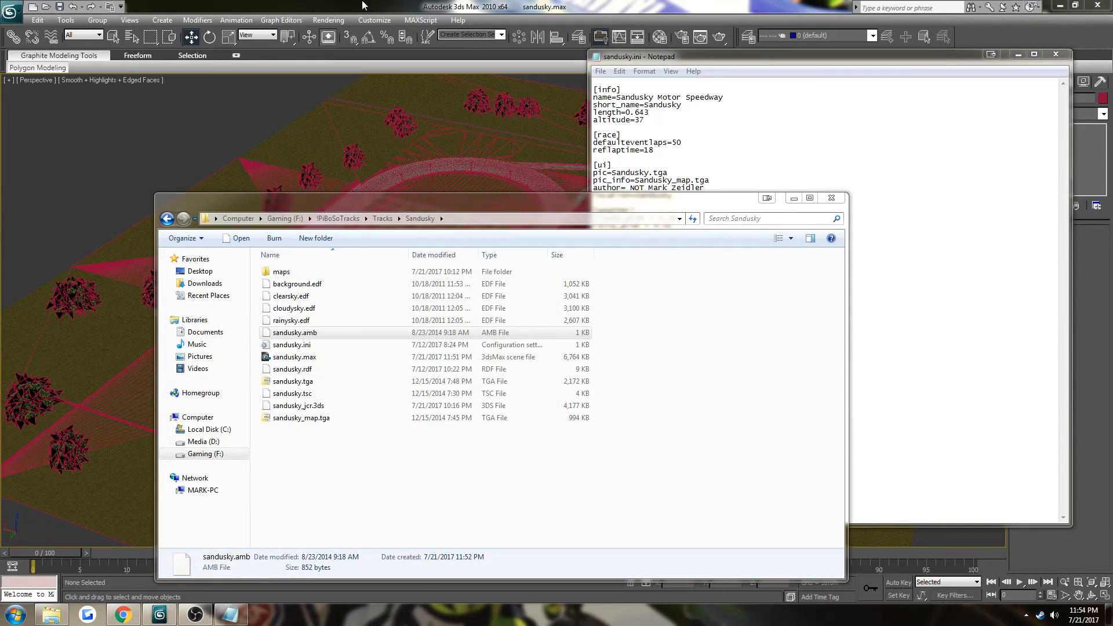
click(362, 5)
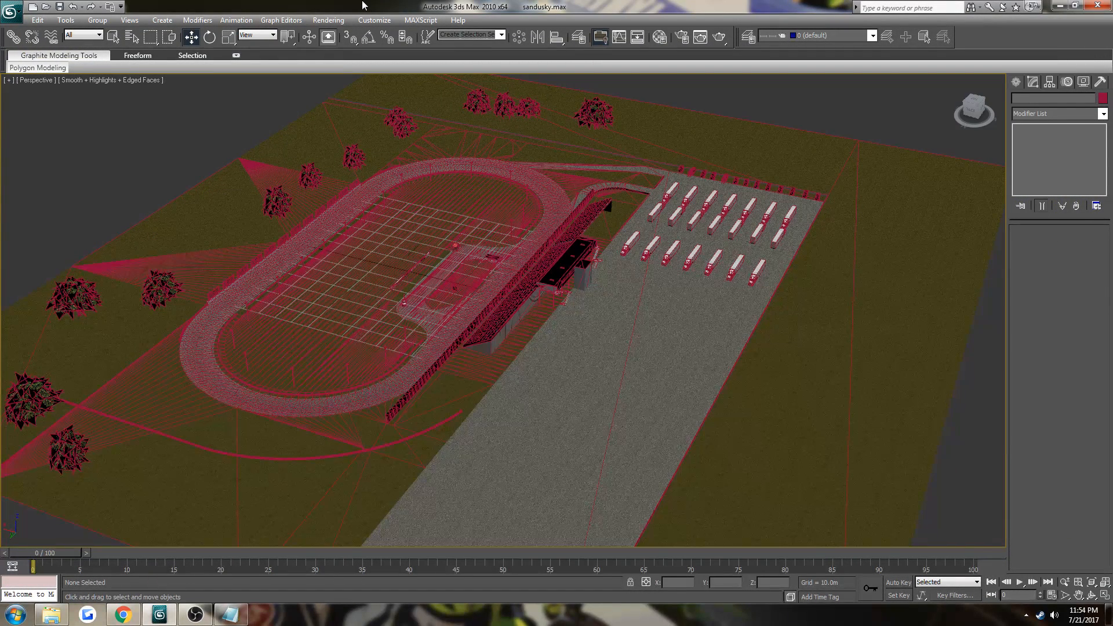
click(8, 12)
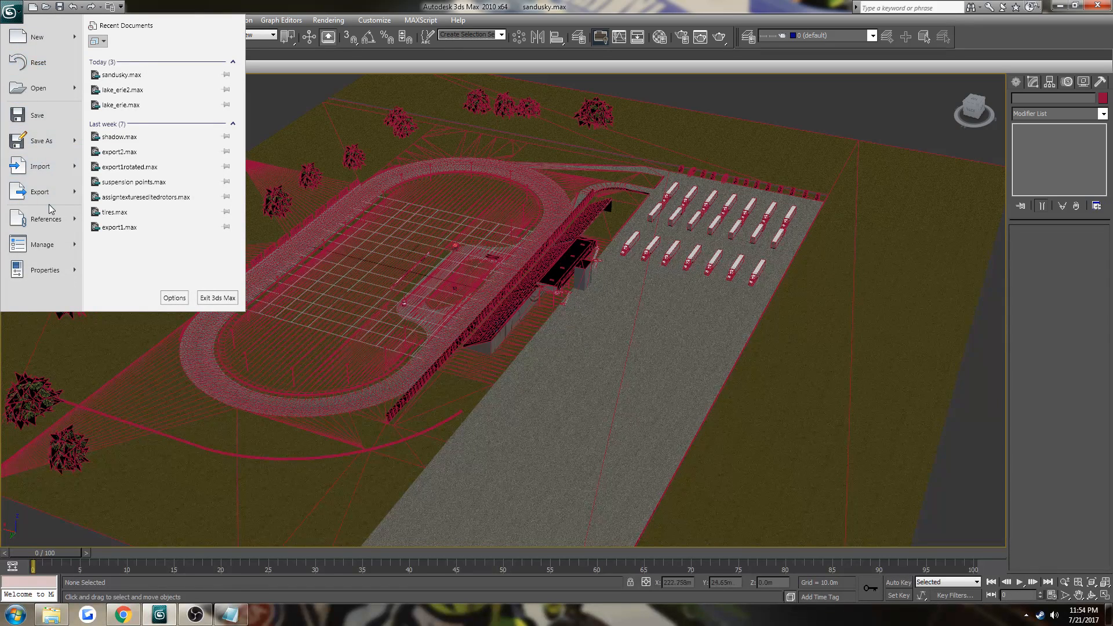
mouse_move(49, 196)
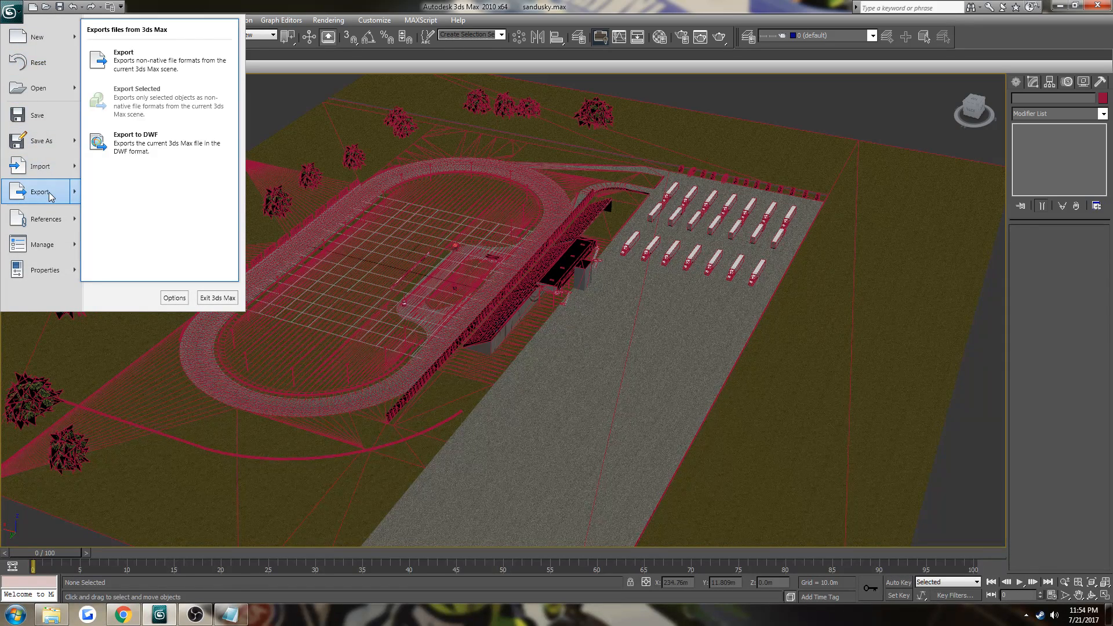
click(496, 316)
Step: Check the object names of the paved pit area, surrounding grass, pit exit road and infield pieces, and clear the selection
middle_drag(496, 316, 520, 318)
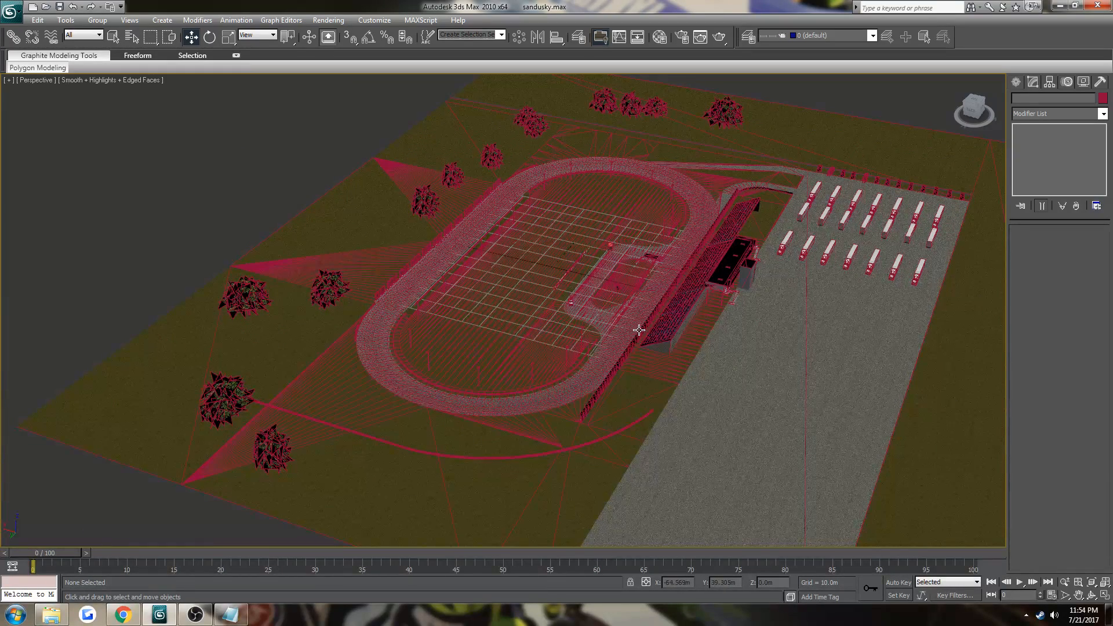
scroll(635, 325, down, 3)
click(684, 346)
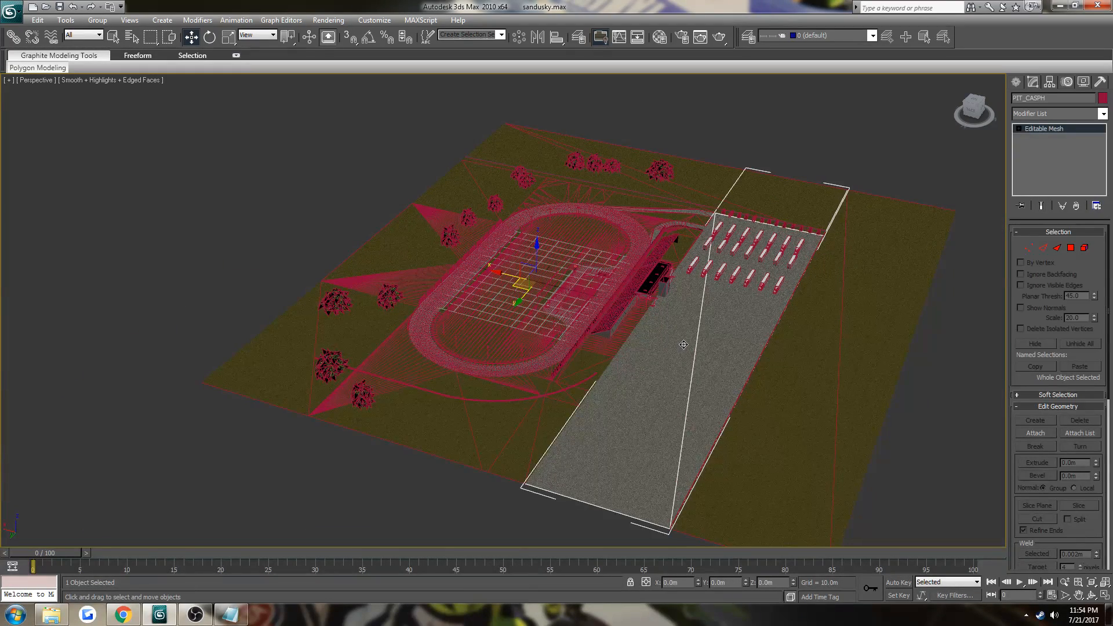
click(829, 314)
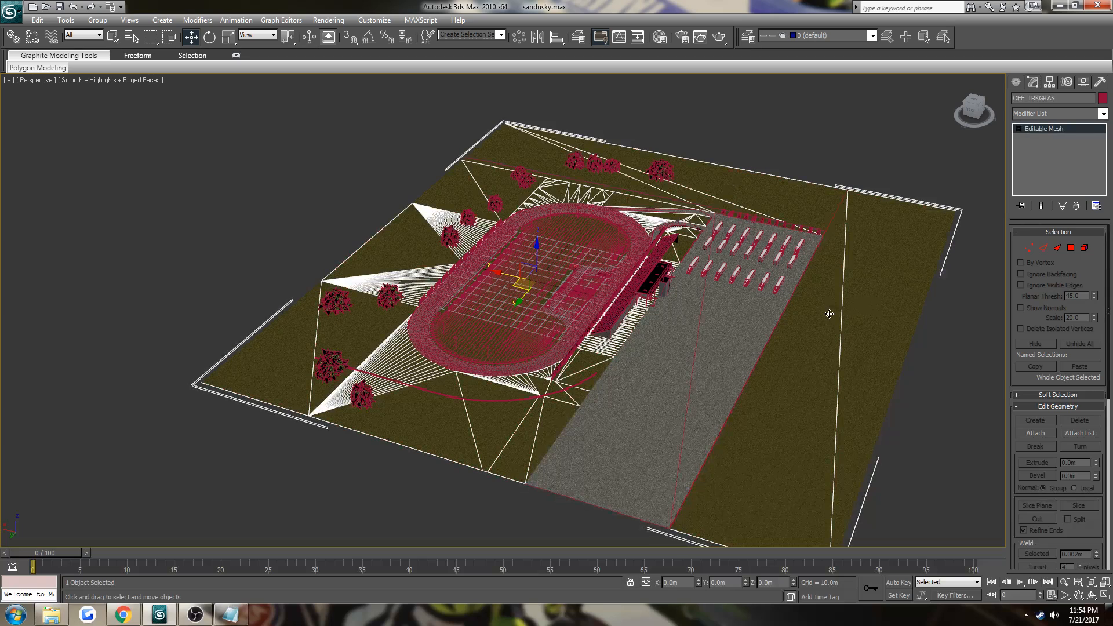
click(723, 314)
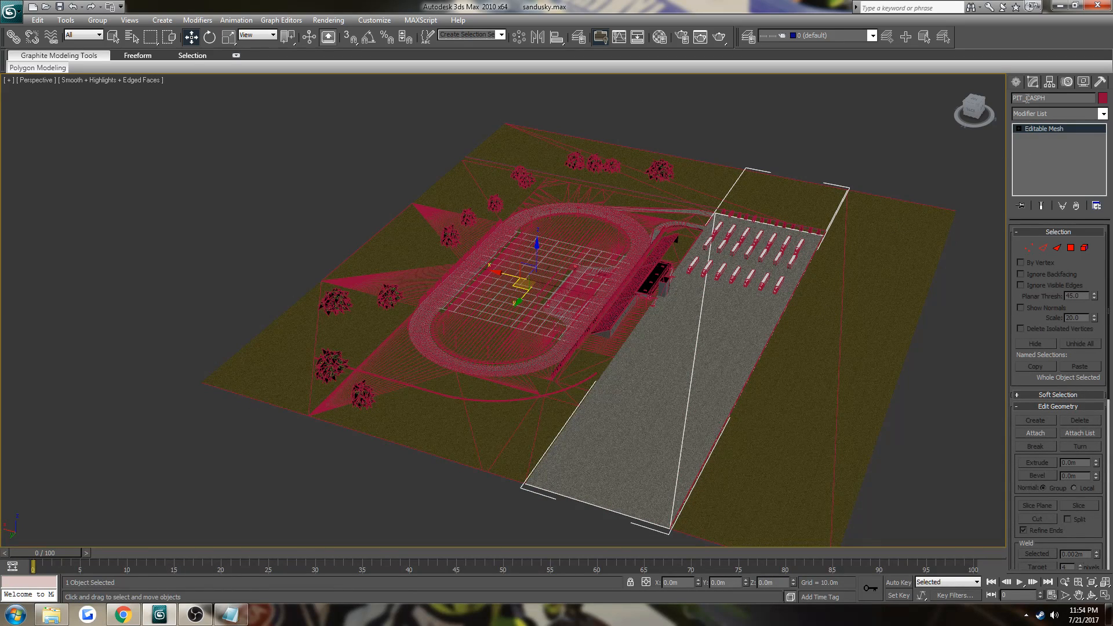
click(682, 224)
click(692, 213)
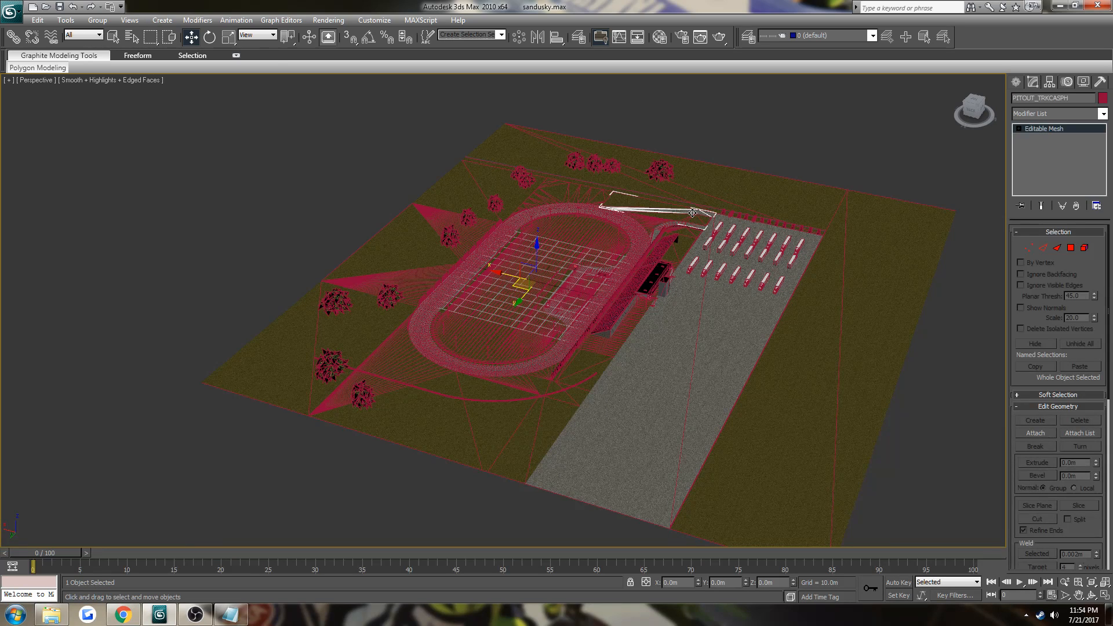
click(702, 310)
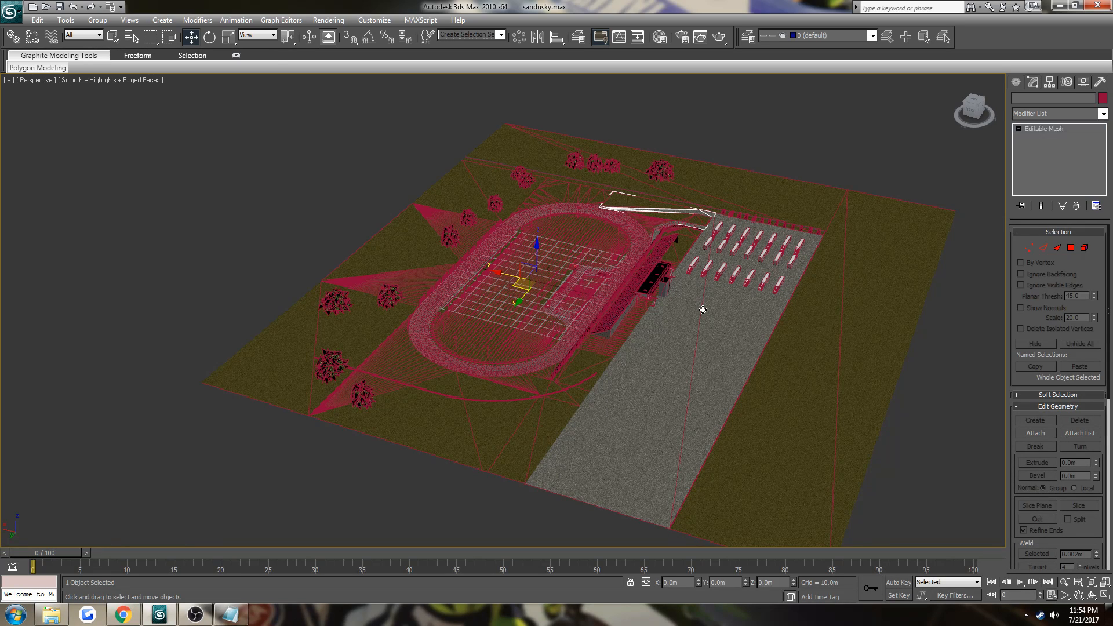
click(563, 314)
click(544, 329)
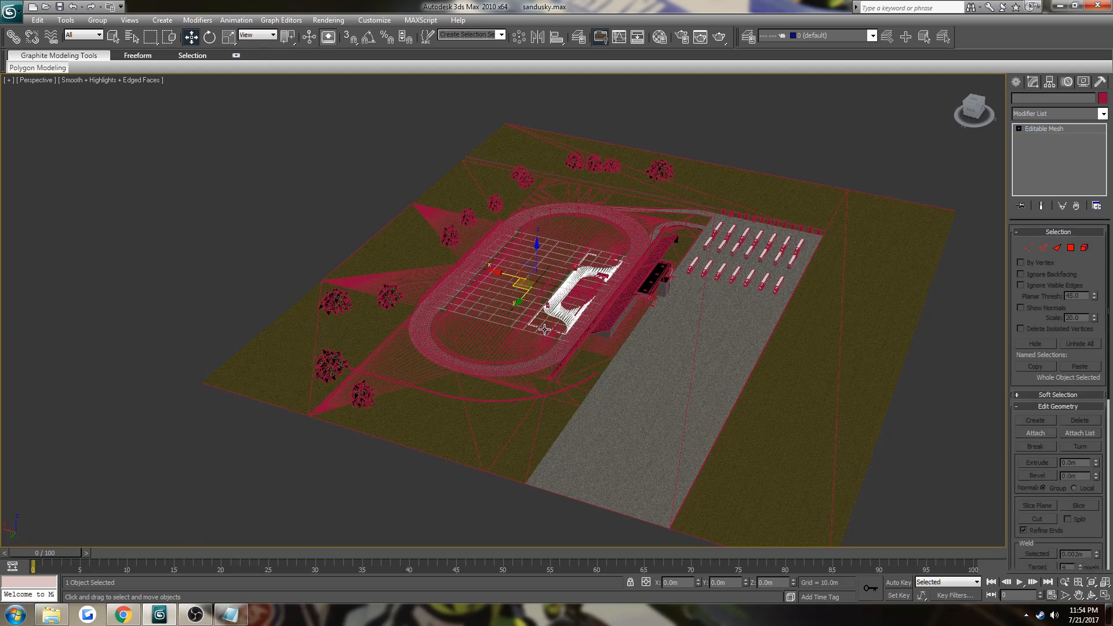
click(878, 161)
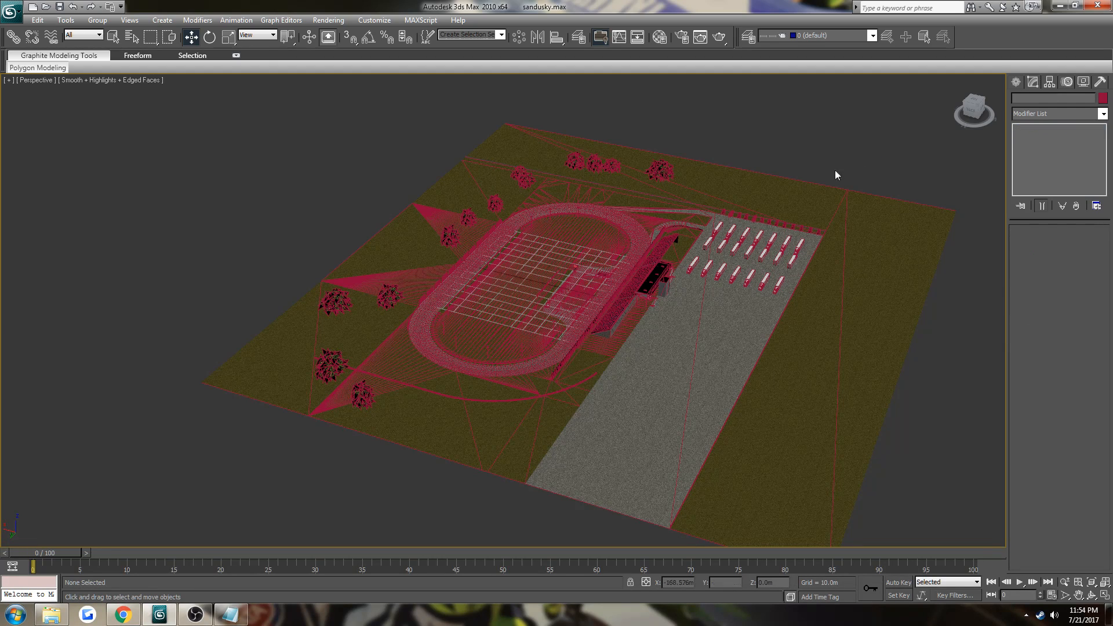
Step: Start exporting the whole scene and set the file type to EDFExp (*.EDF,*.WSS,*.TRP,*.MAP)
click(19, 14)
click(42, 197)
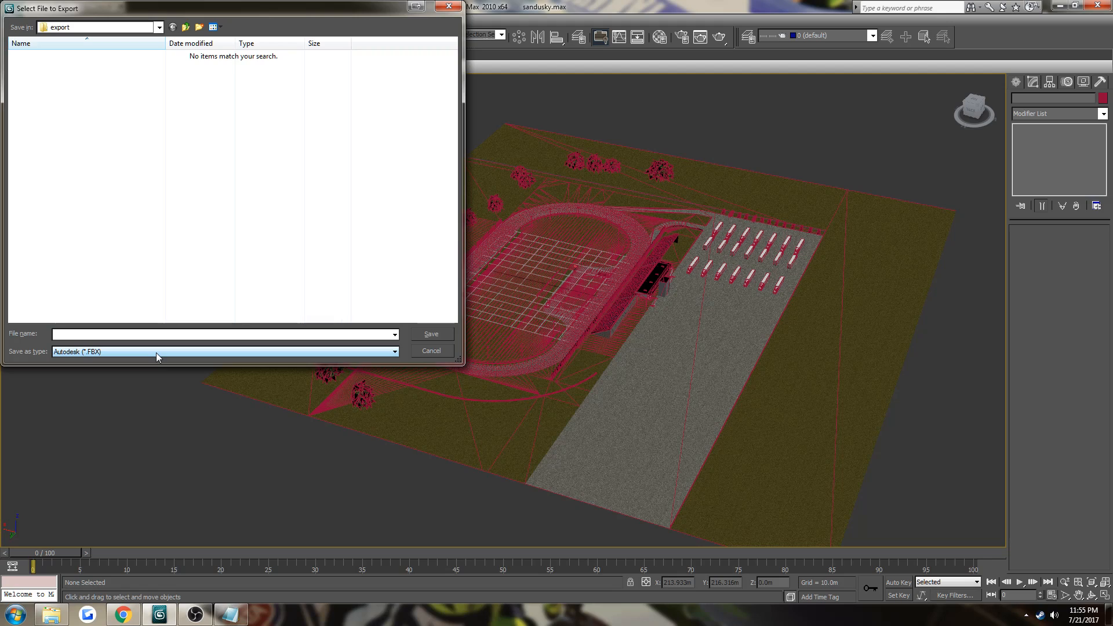
click(156, 352)
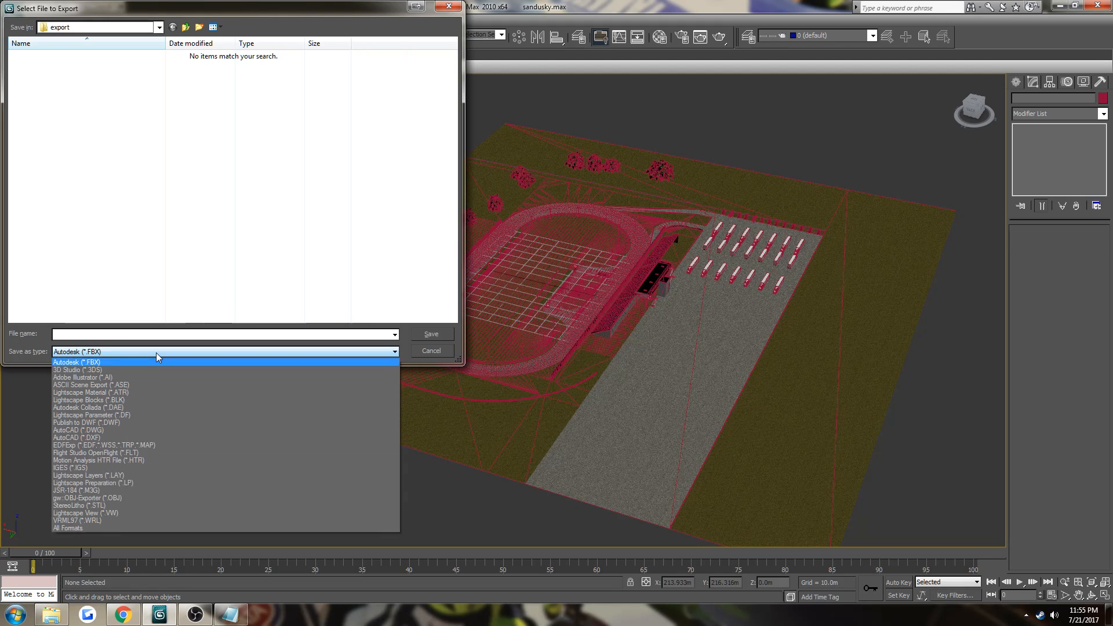
click(130, 446)
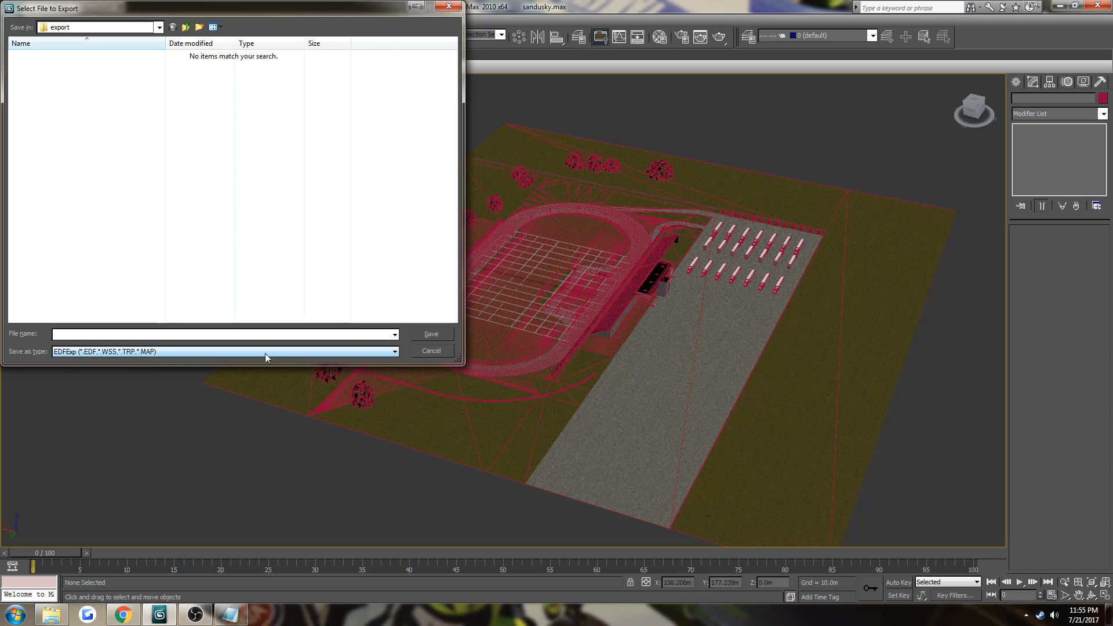
Step: Set the export destination to the Sandusky folder inside !PiBoSoTracks\Tracks on drive F
click(102, 27)
click(75, 160)
double_click(65, 67)
double_click(35, 101)
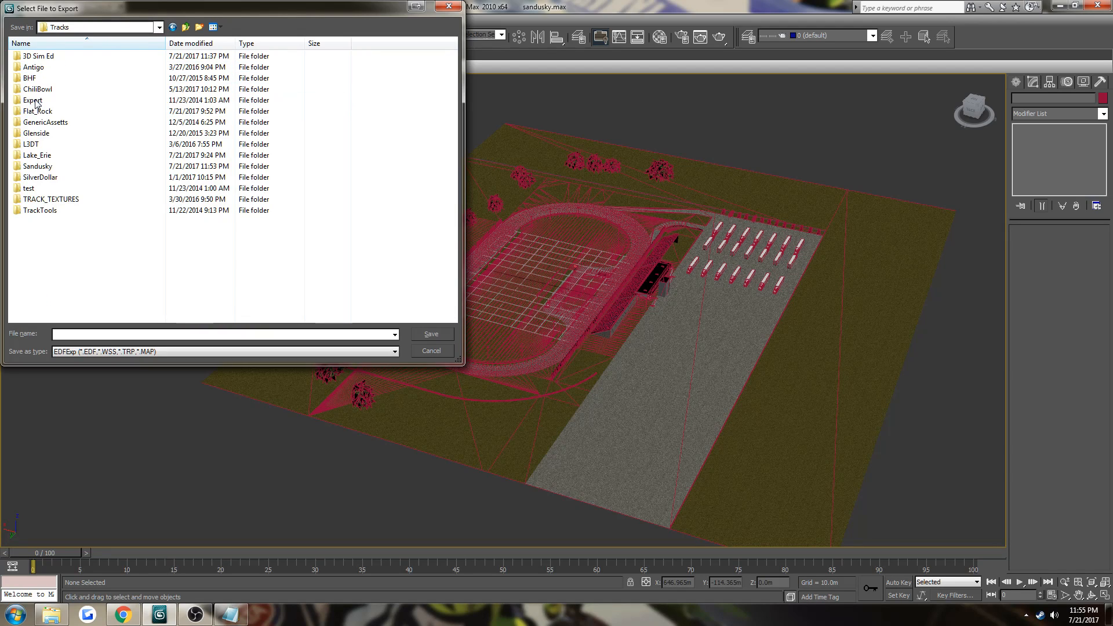
double_click(49, 166)
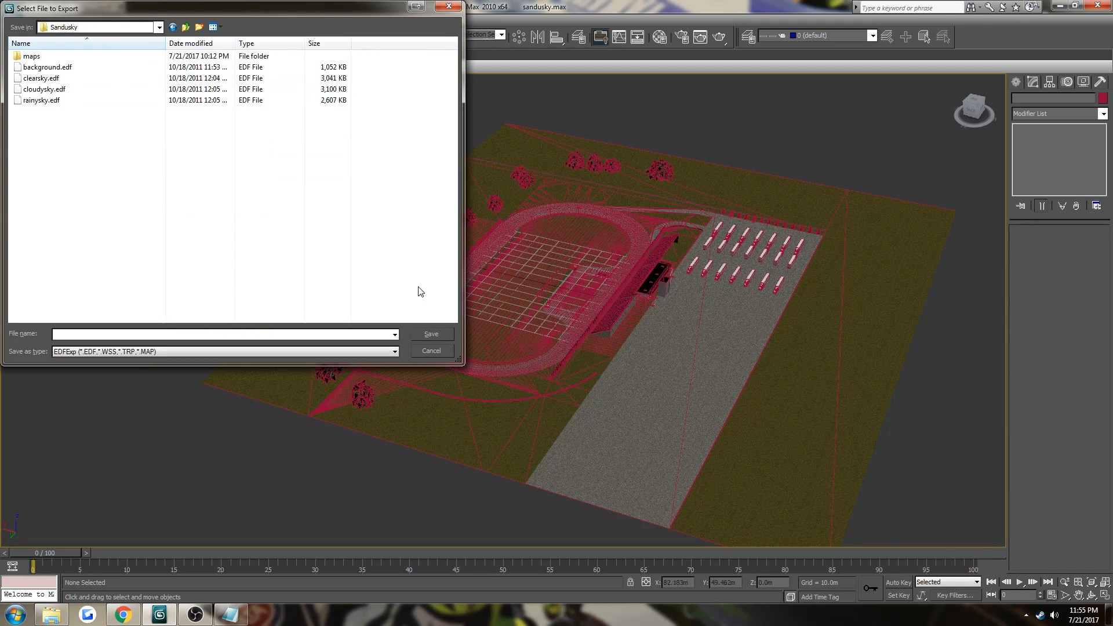
Step: Name the export file sandusky and save it to continue to the EDF export options
click(318, 333)
text(s)
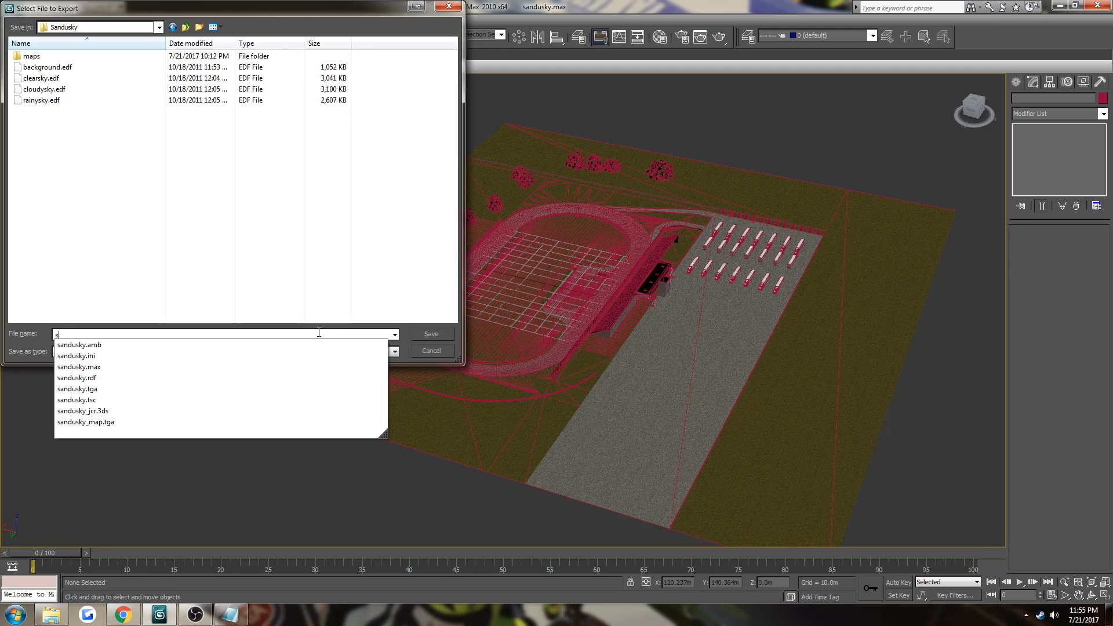
text(andusky)
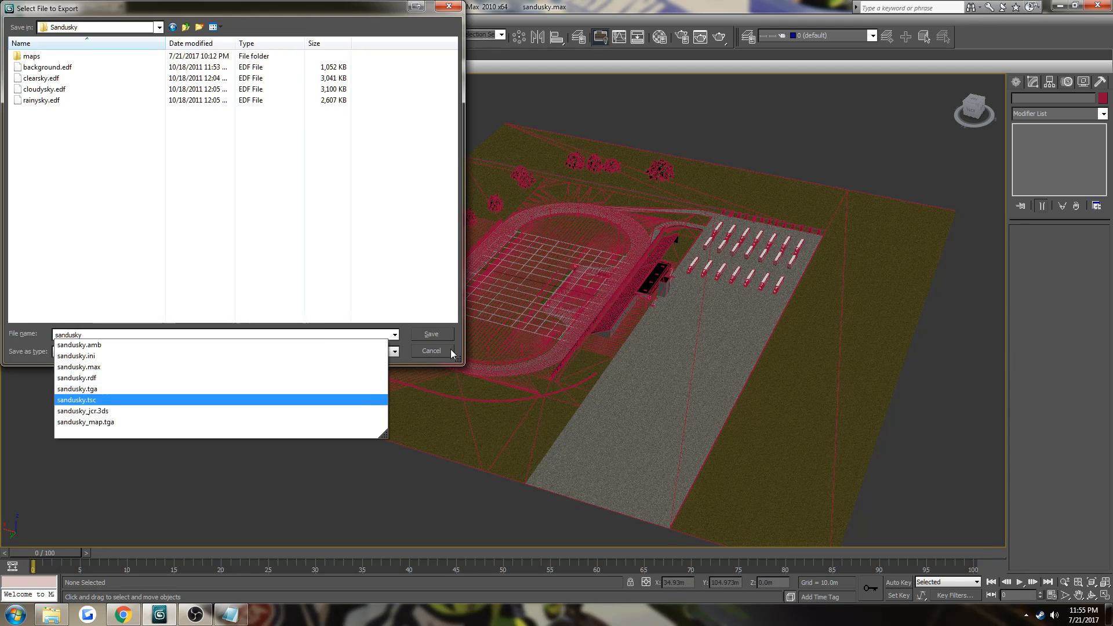
click(436, 333)
click(436, 334)
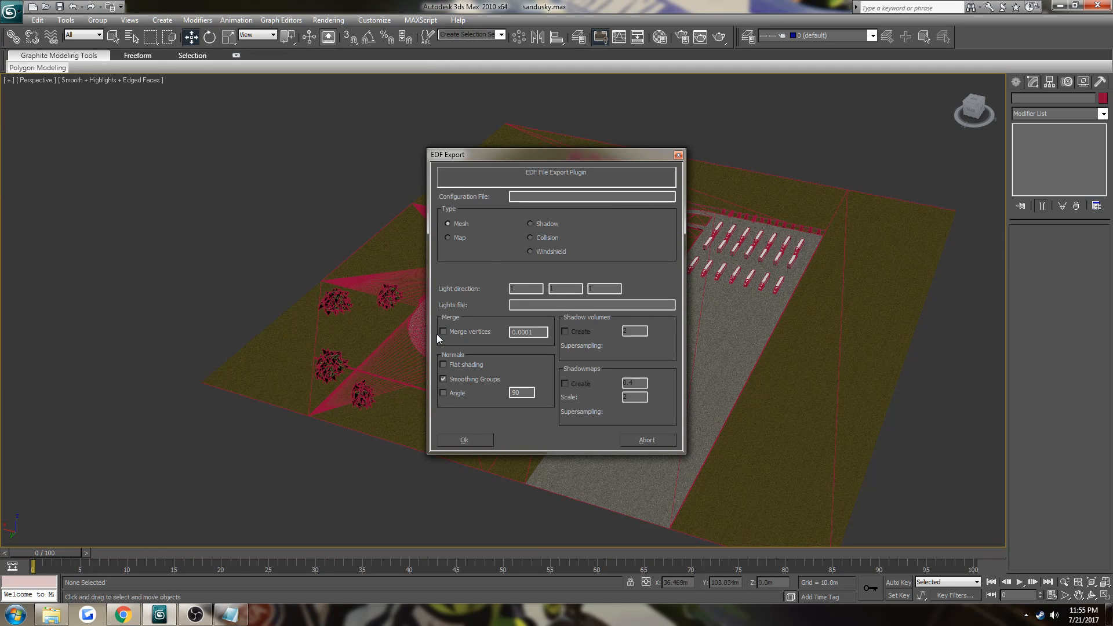
Step: Set the EDF export type to Collision, enable Merge vertices and run the export
click(540, 237)
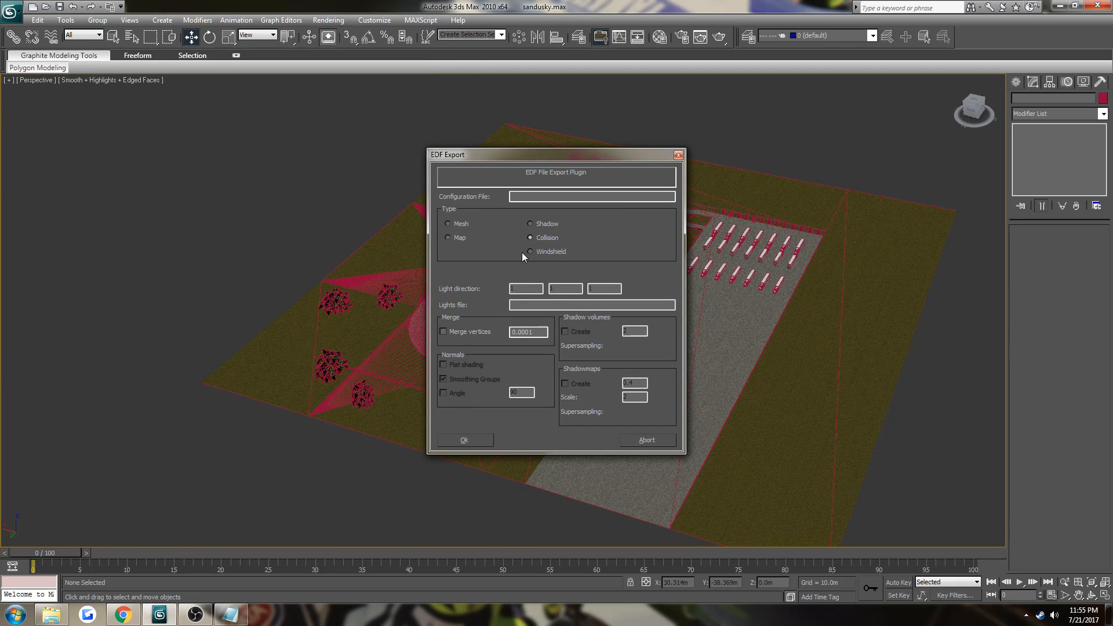
click(465, 329)
click(474, 438)
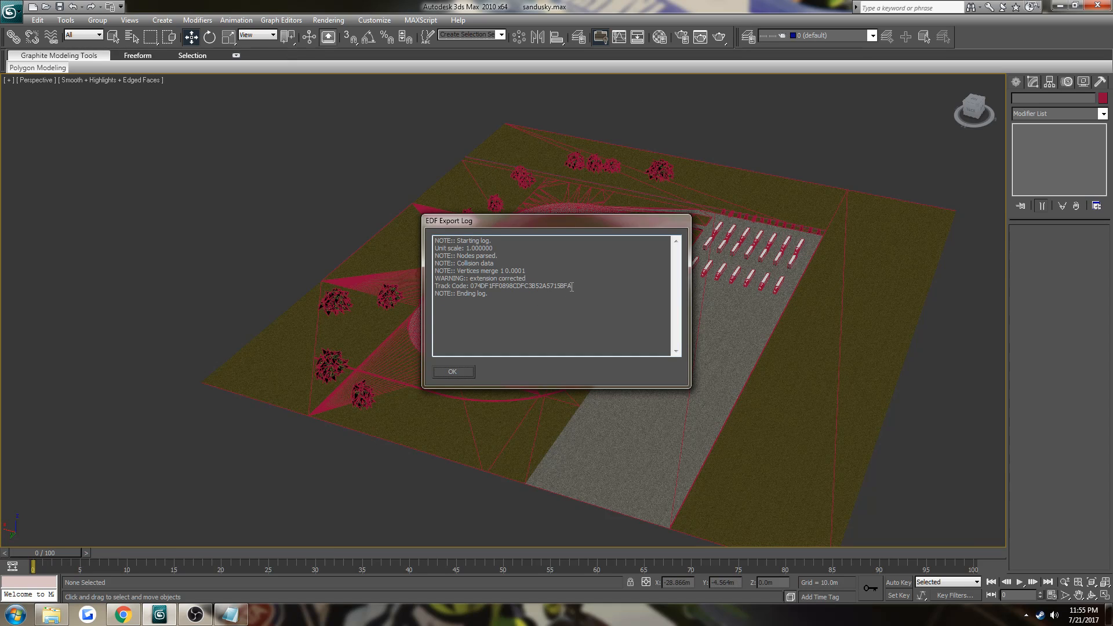
Step: Copy the track code from the EDF Export Log
drag(571, 287, 471, 287)
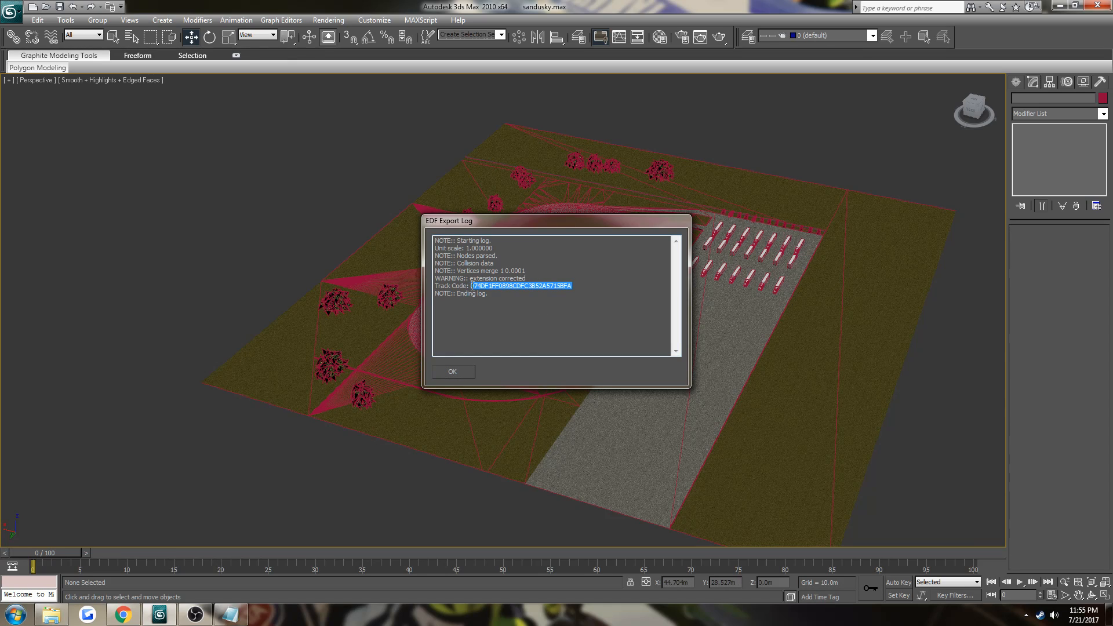
key(ctrl+c)
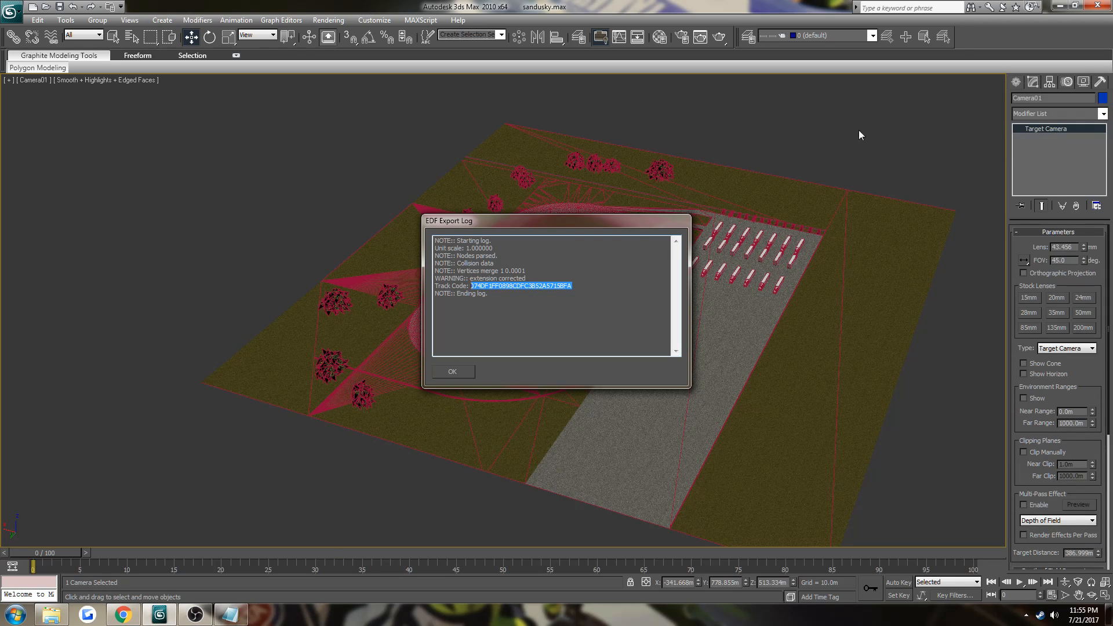
right_click(545, 281)
click(571, 323)
Step: Replace the code value in the data section of sandusky.ini with the copied track code
click(230, 614)
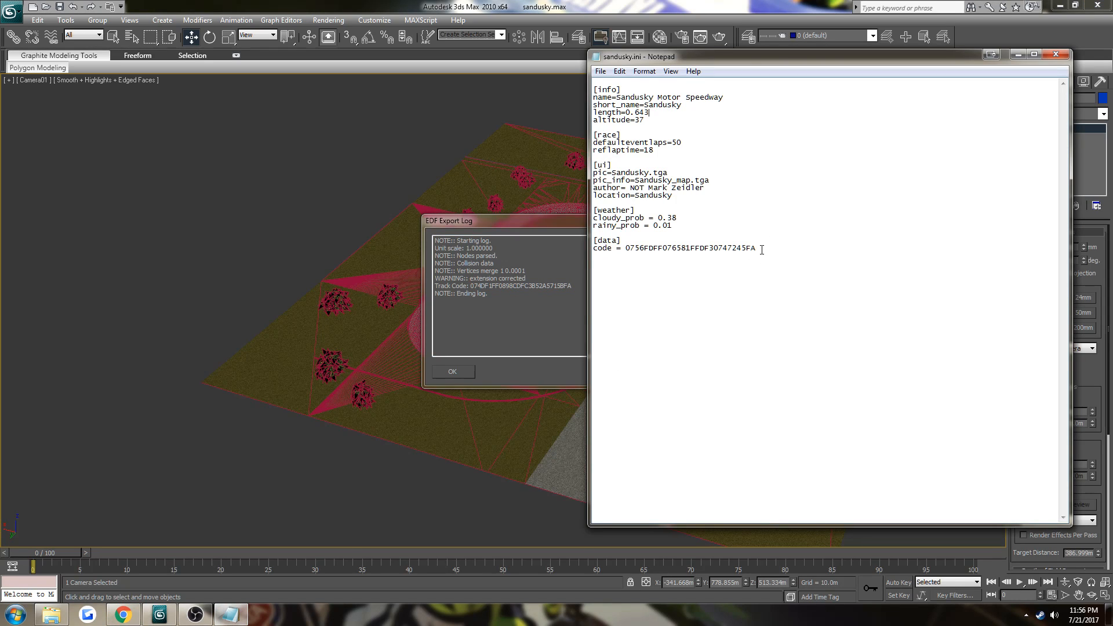
drag(761, 249, 626, 248)
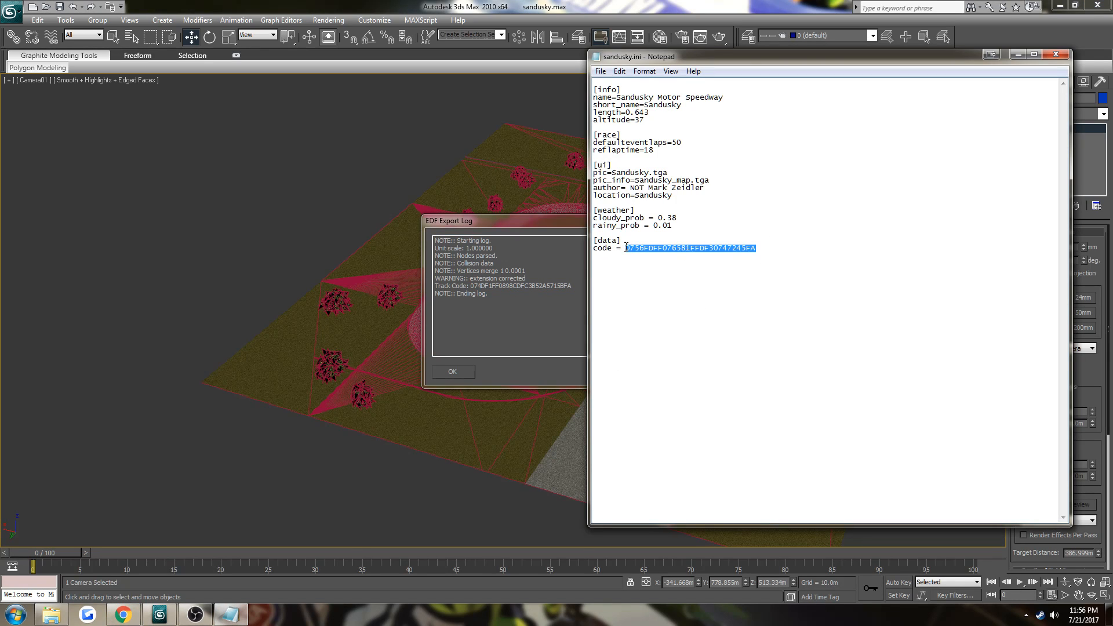
key(ctrl+v)
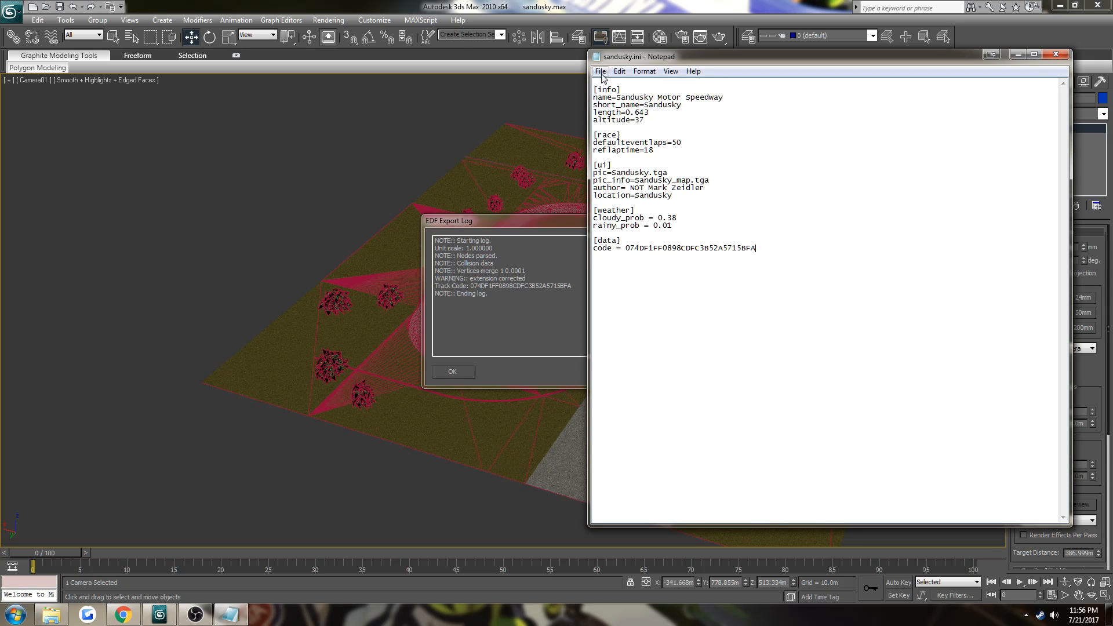
Step: Switch back to 3ds Max and dismiss the EDF Export Log
click(509, 216)
click(489, 337)
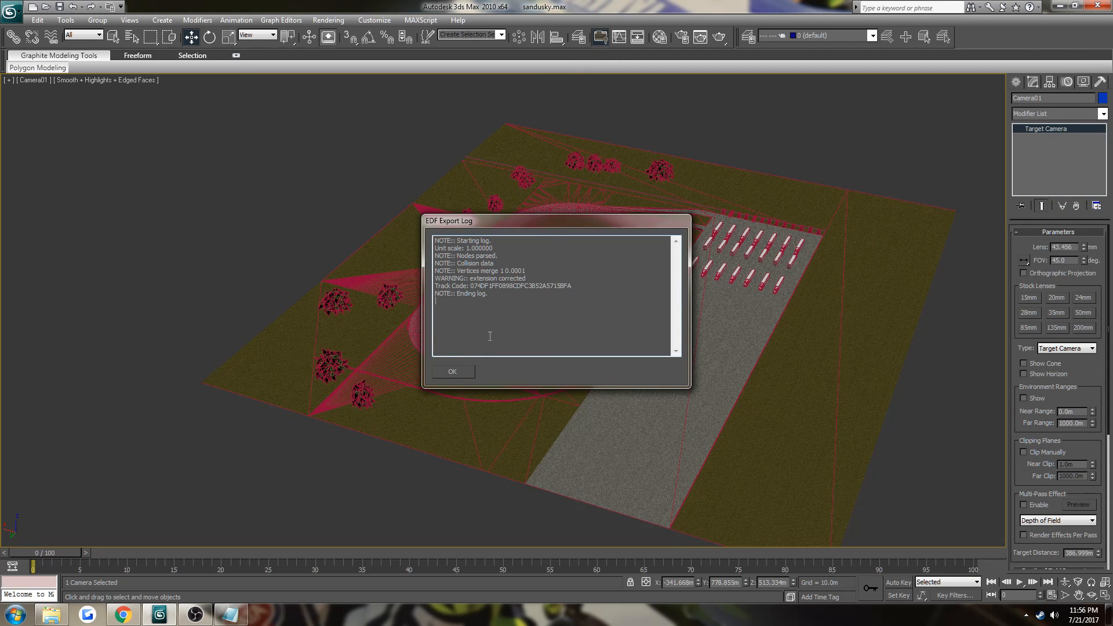
click(461, 374)
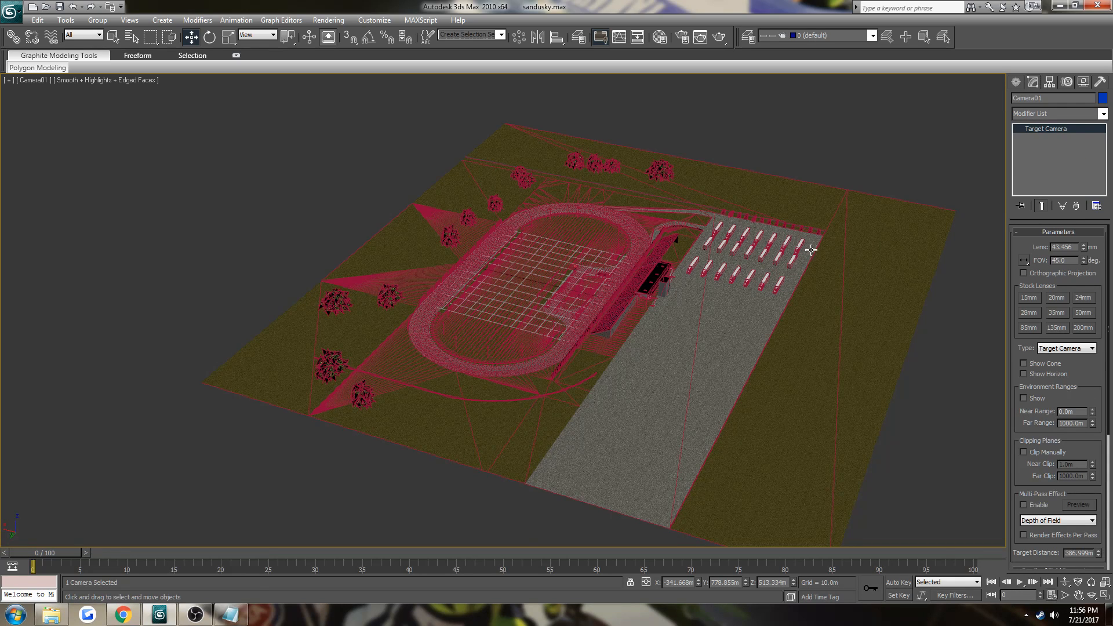
Step: Return to the four-viewport layout and delete the target camera Camera01 in the top view
middle_drag(790, 268, 798, 269)
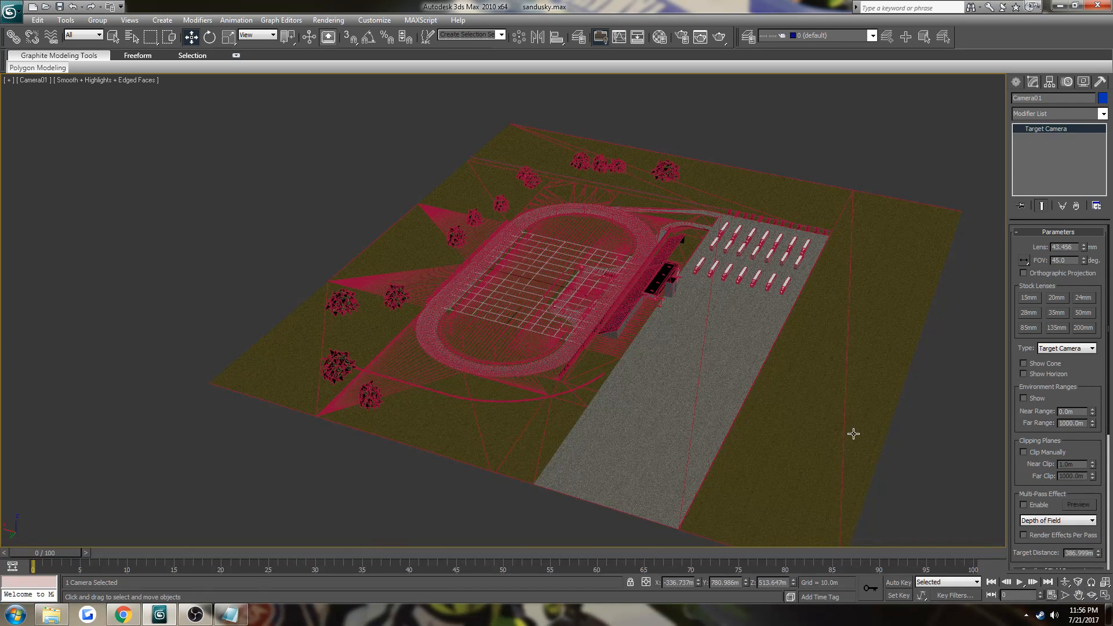
click(1104, 596)
click(355, 206)
scroll(355, 208, down, 8)
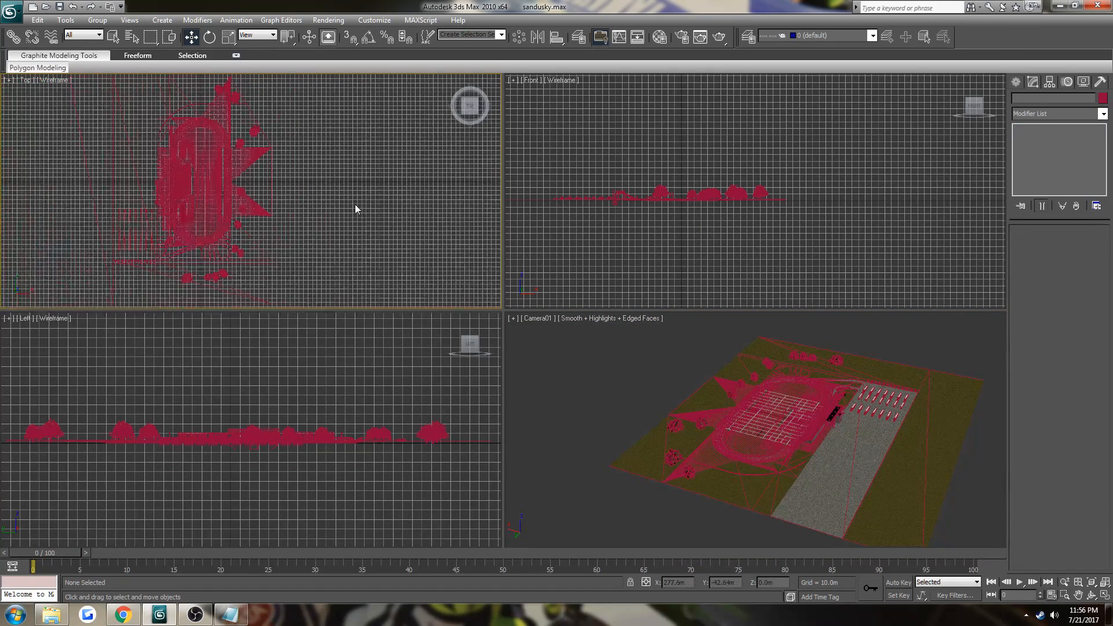
click(208, 117)
key(Delete)
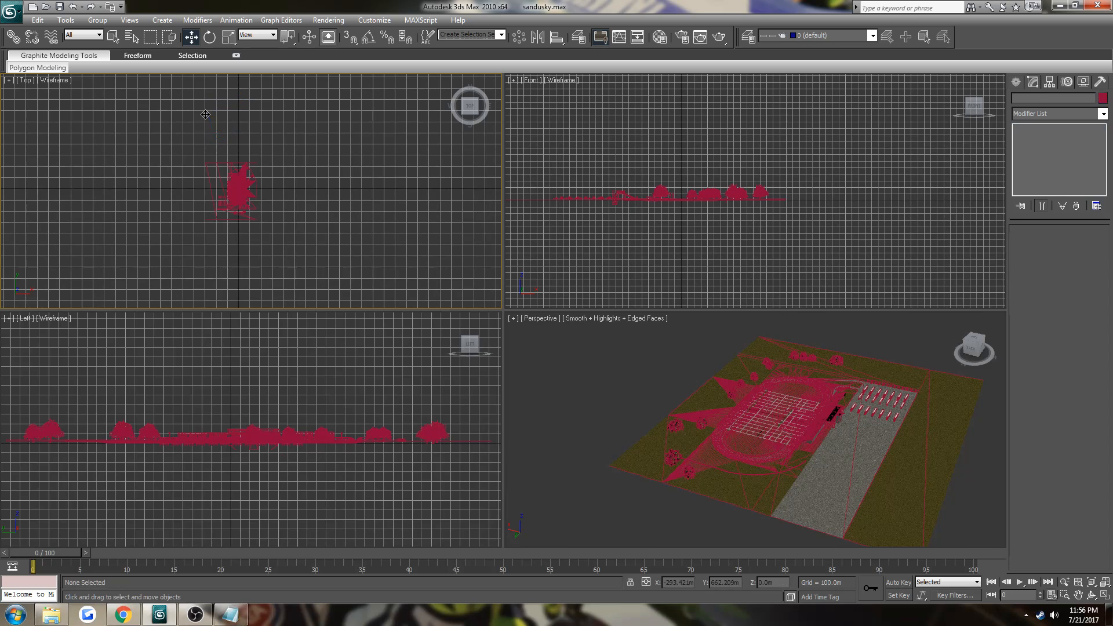
Step: Activate the Perspective viewport and maximize it
right_click(895, 485)
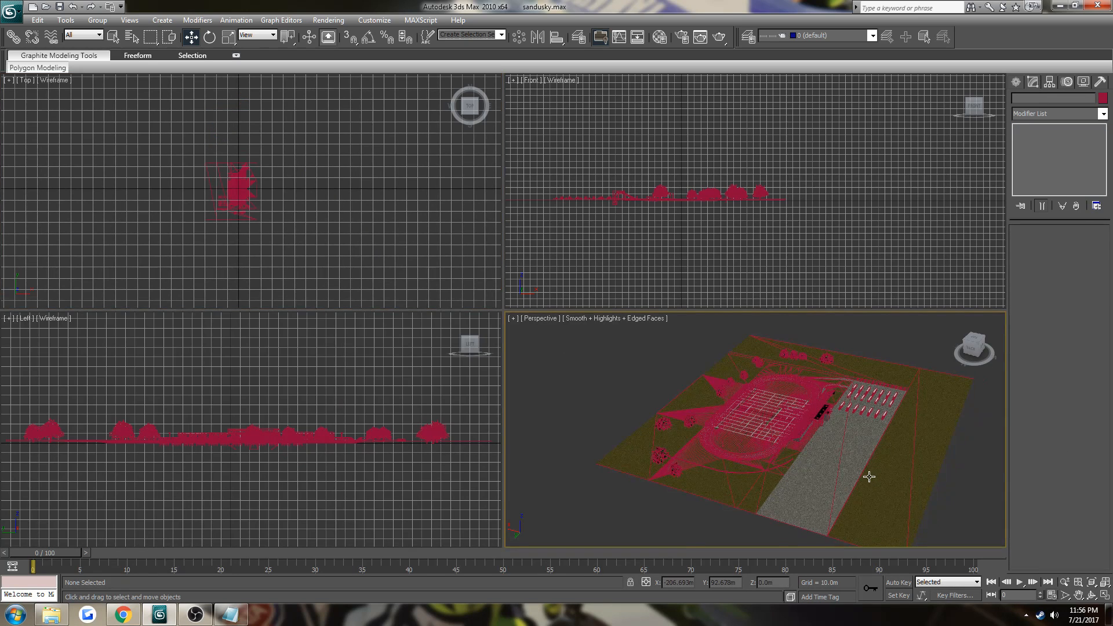
key(ctrl+shift+z)
click(1105, 594)
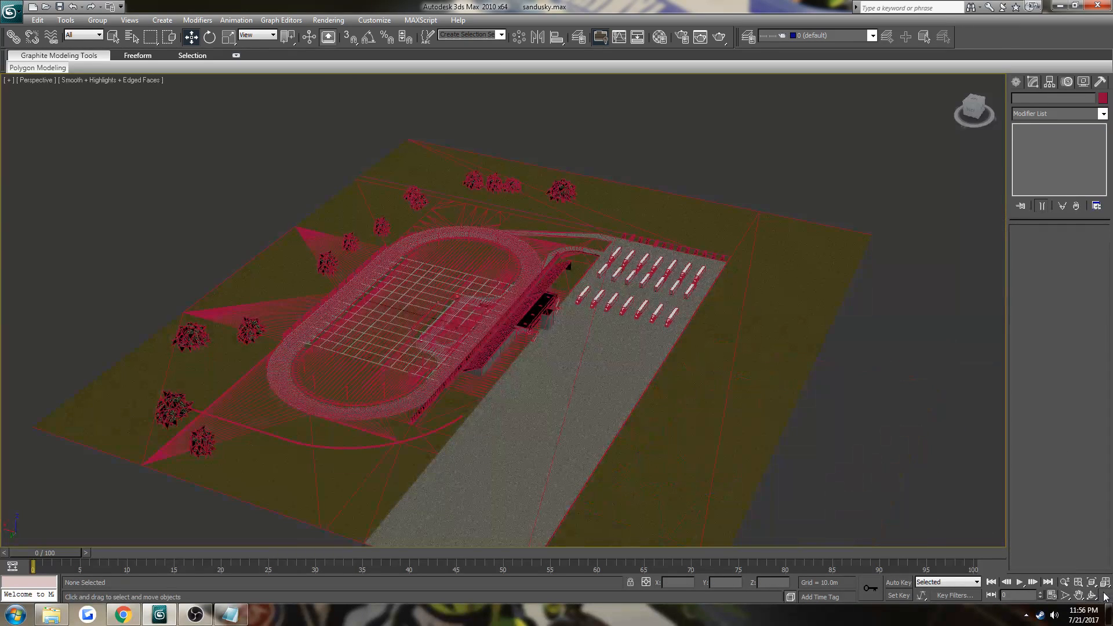
Step: Start another EDF export of the scene into the Sandusky folder, choosing sandusky.trp as the target and accepting its replacement
click(11, 11)
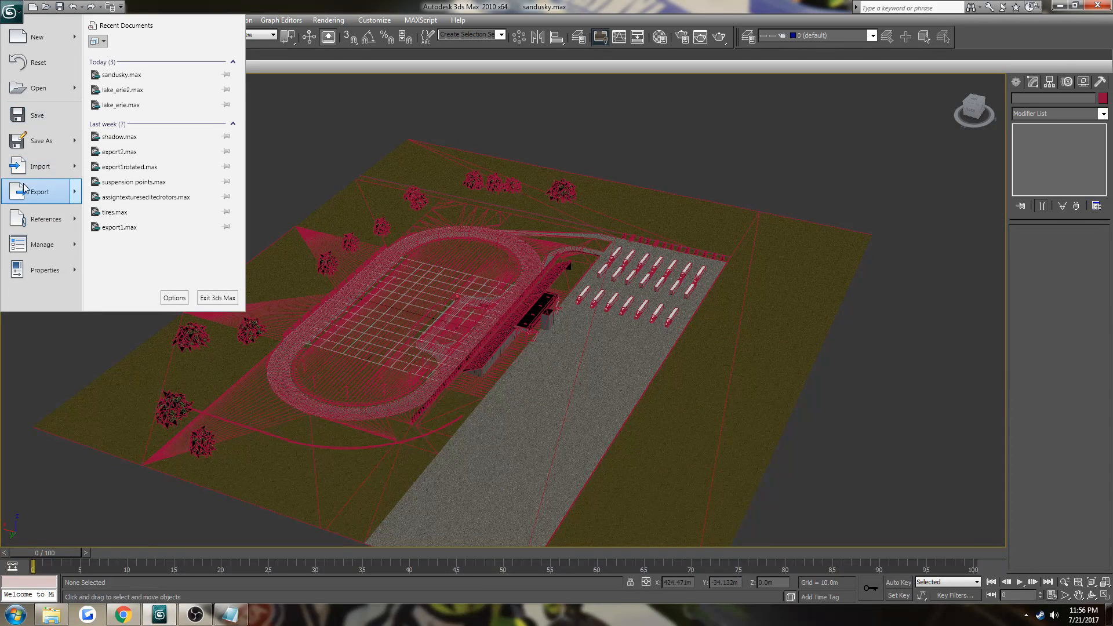
mouse_move(25, 192)
click(124, 56)
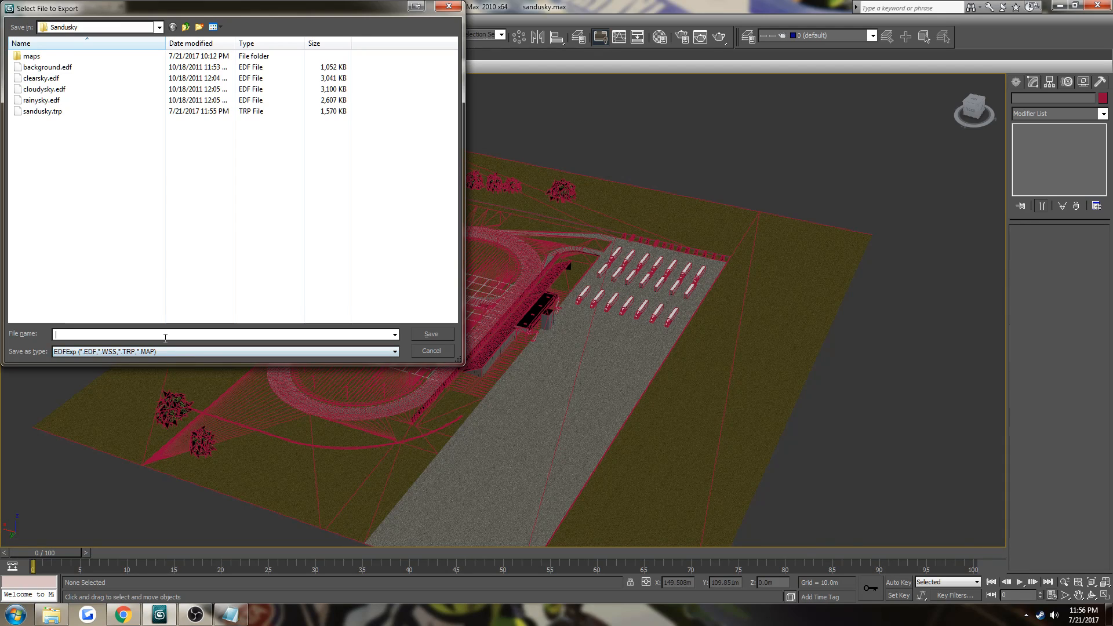
text(sandusky)
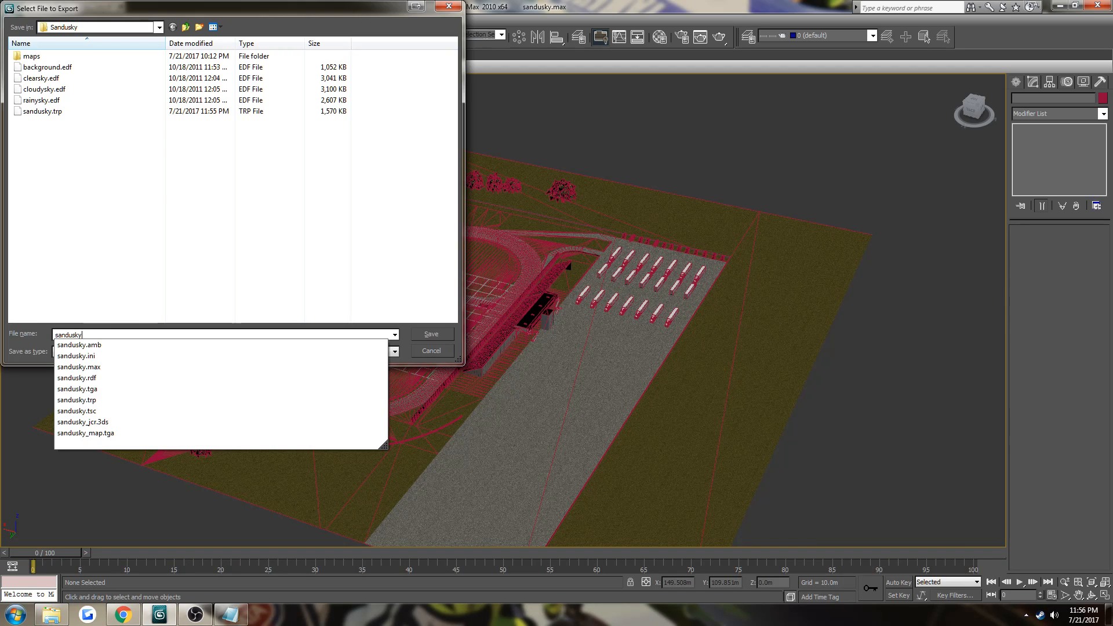
click(64, 111)
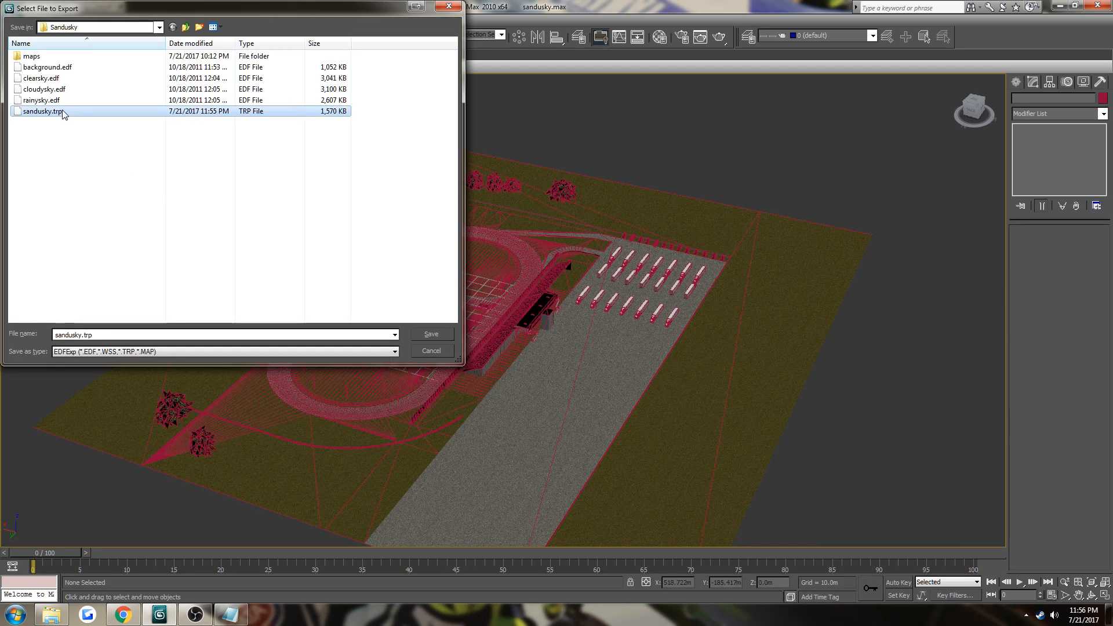
click(440, 334)
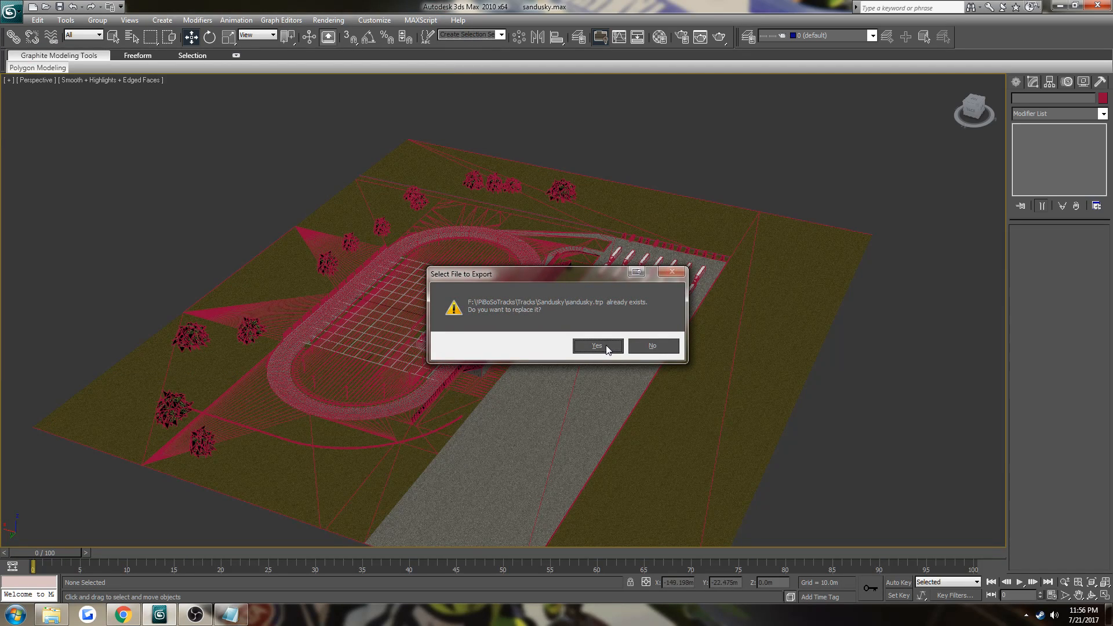
click(606, 346)
Step: Set the EDF export type to Map, enable Merge vertices, run the export and close its log
click(460, 237)
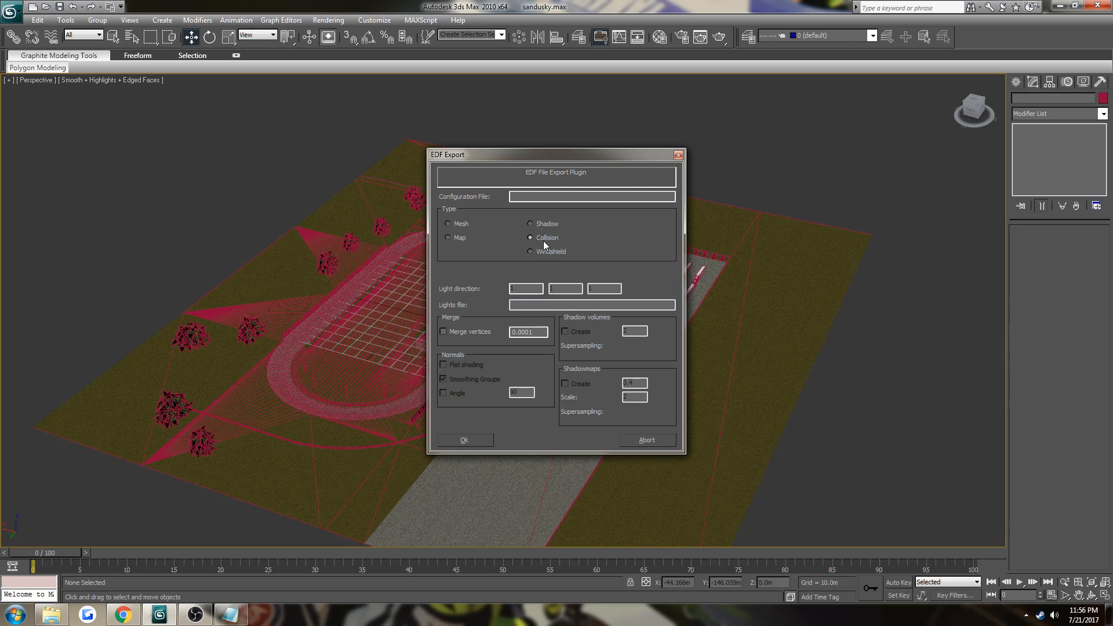
click(525, 289)
click(565, 289)
click(604, 288)
click(529, 306)
click(473, 333)
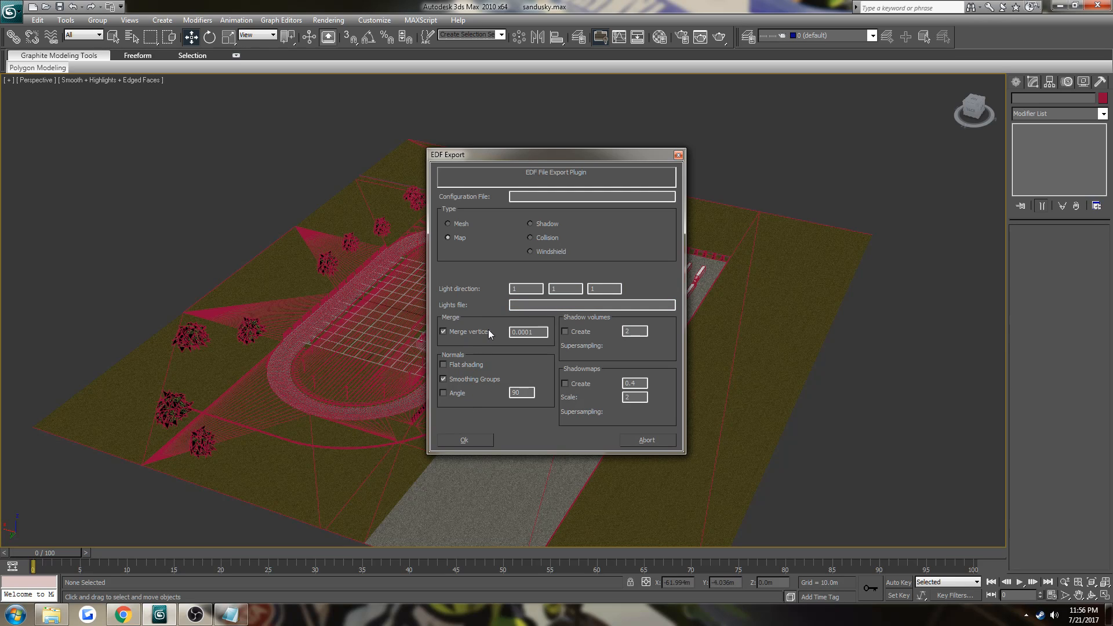
click(583, 332)
click(576, 384)
click(572, 385)
click(479, 439)
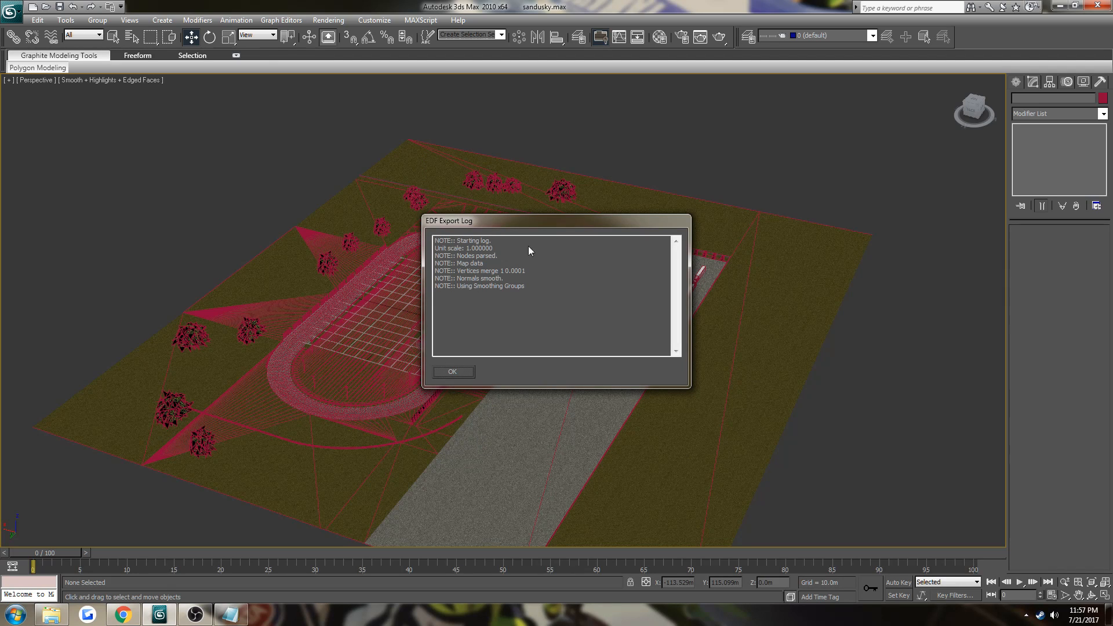
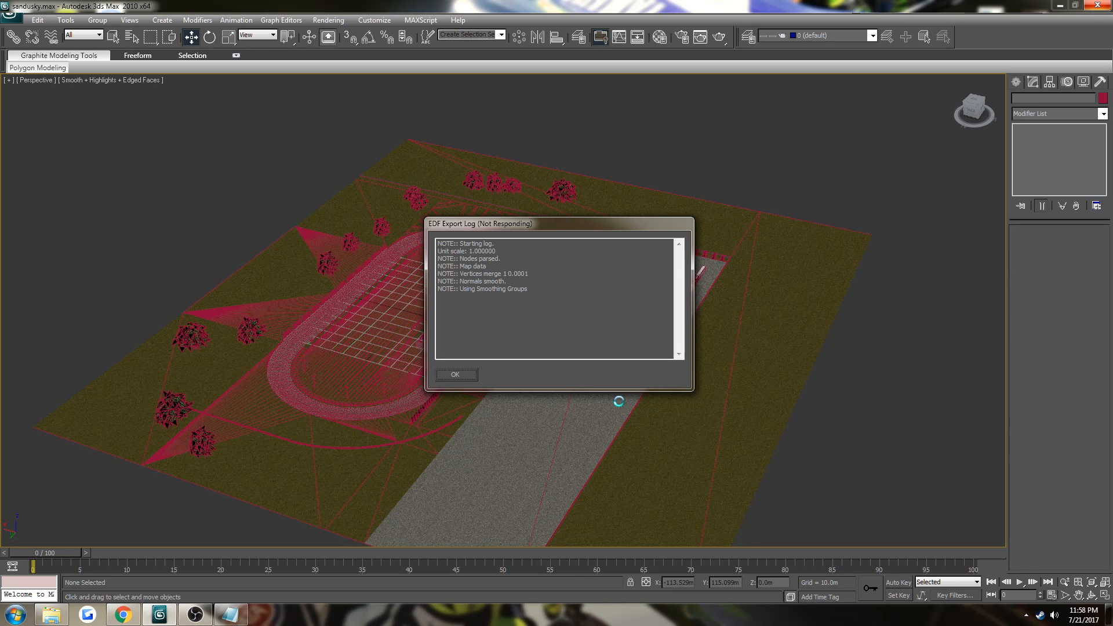
click(469, 374)
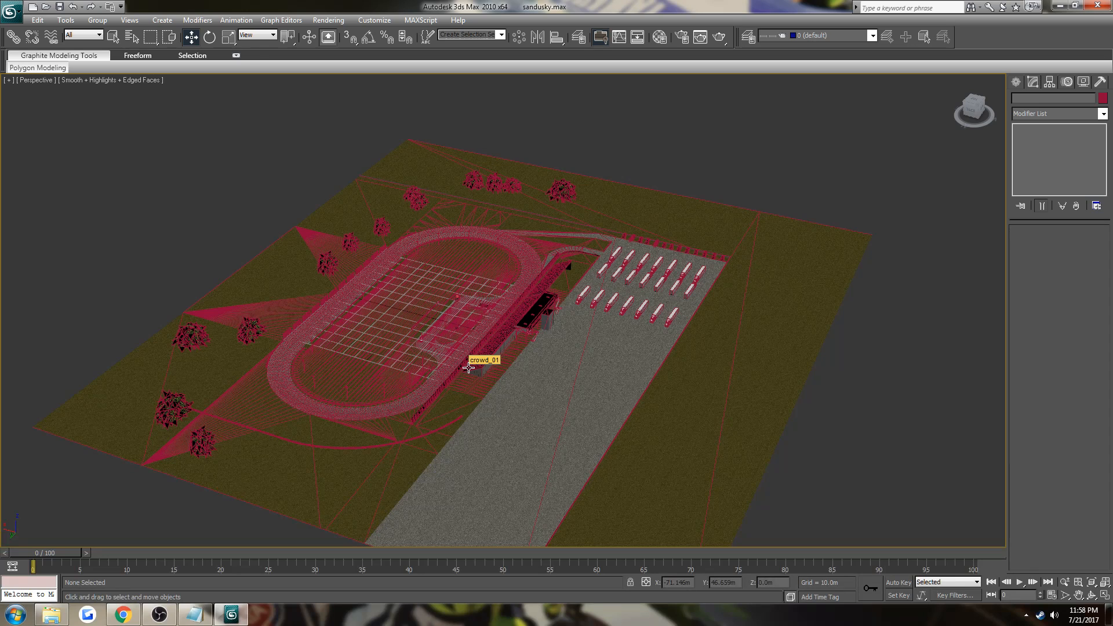
Step: Minimize 3ds Max and the OBS window to get back to the Sandusky folder in File Explorer
middle_drag(475, 437, 527, 404)
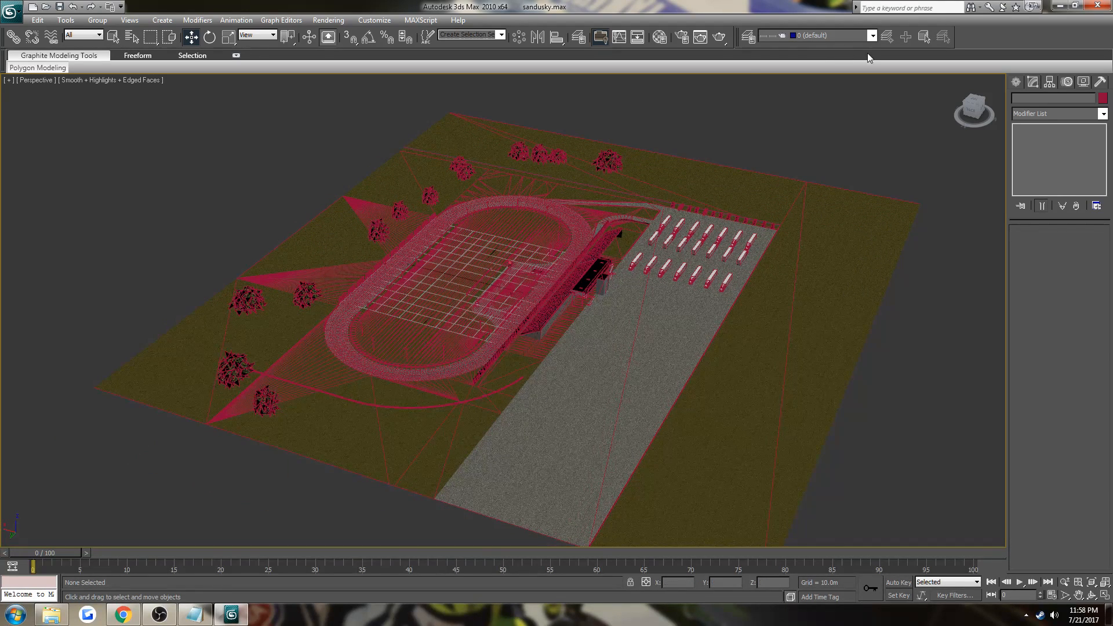
click(1059, 6)
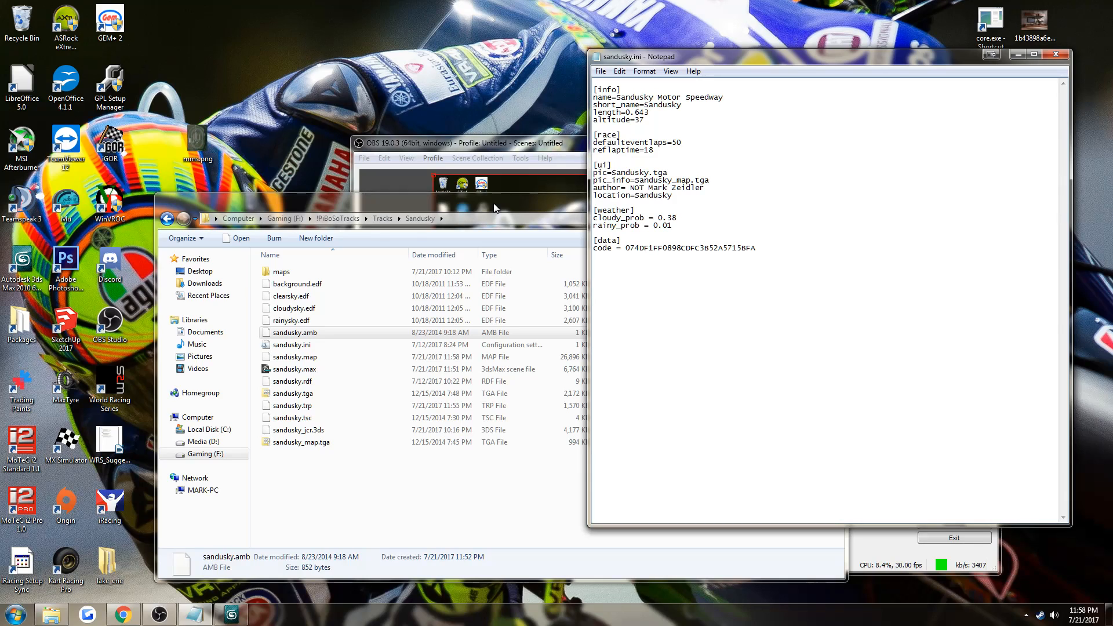
click(551, 143)
click(983, 144)
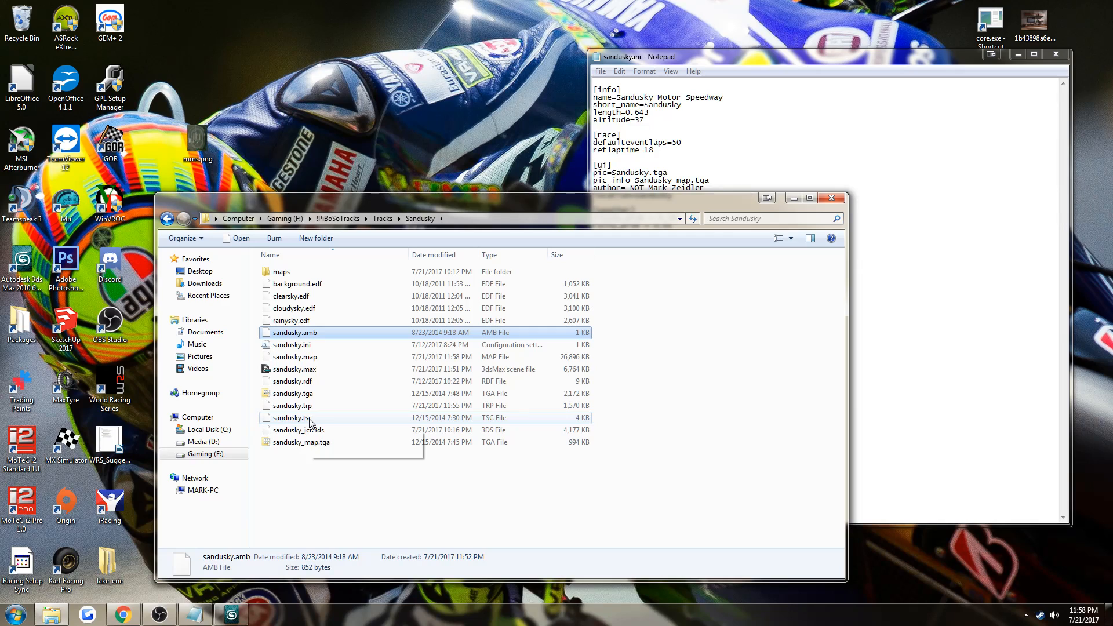
Step: Go to the tracked folder inside TrackTools and launch tracked.exe
key(BackSpace)
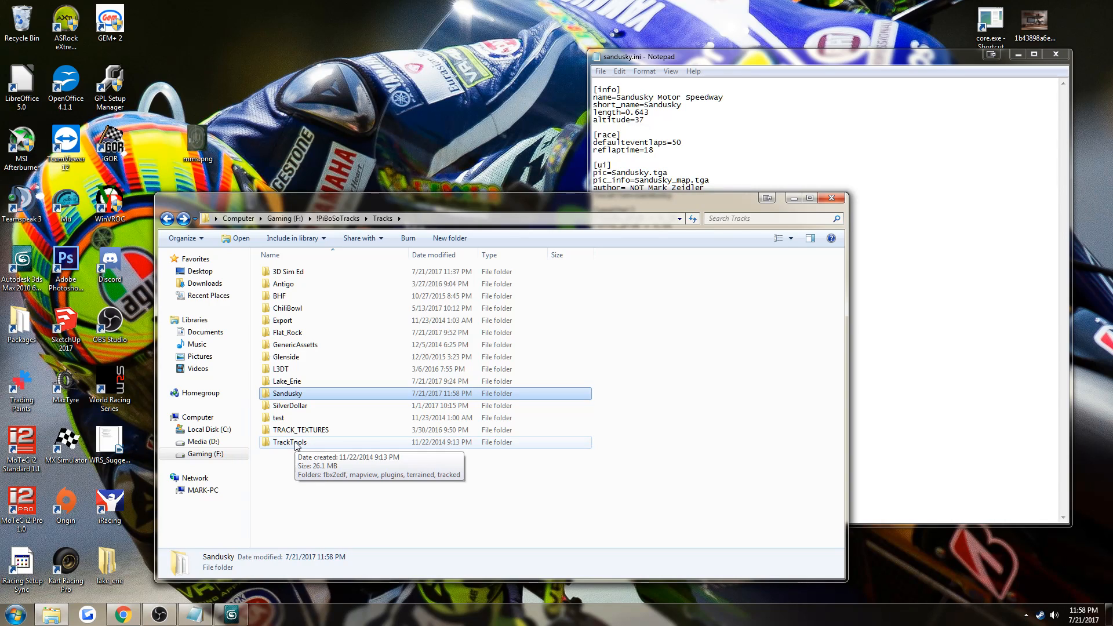
double_click(293, 442)
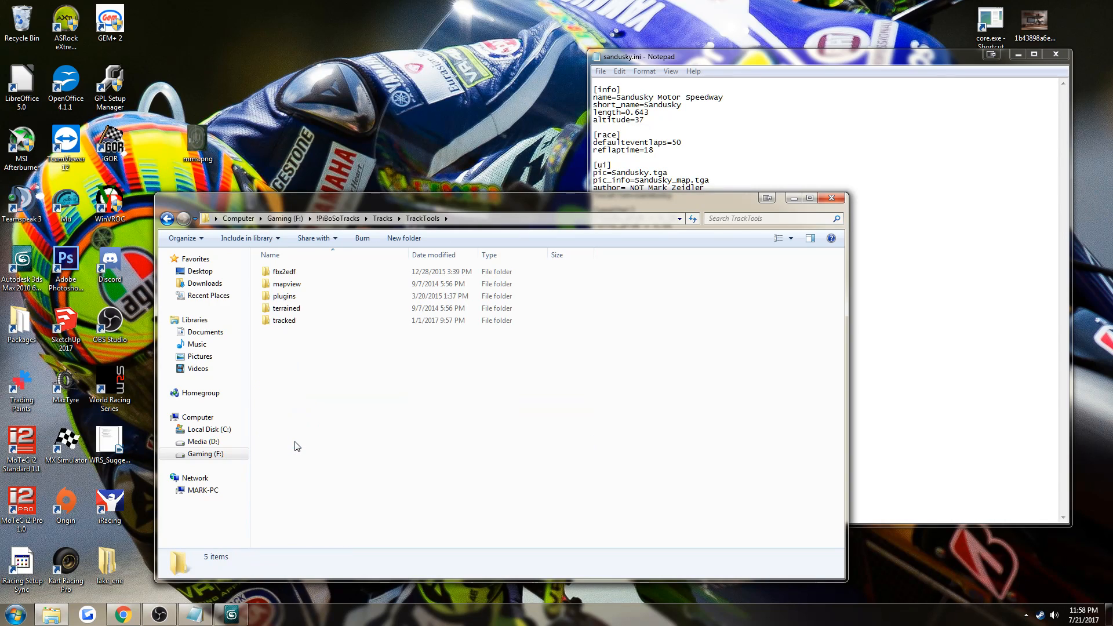
double_click(303, 326)
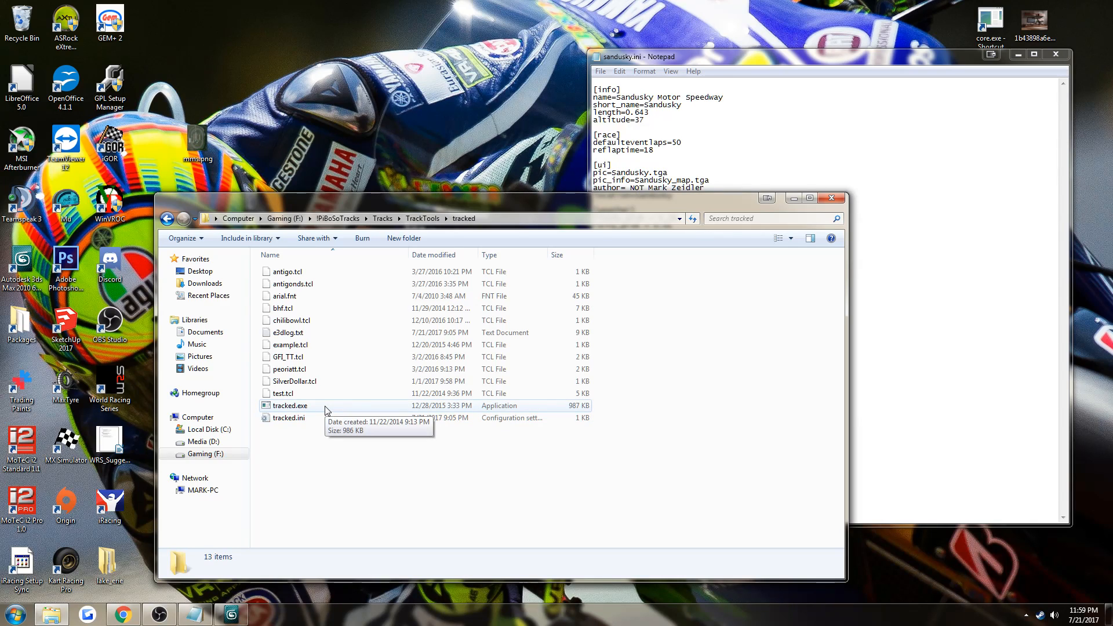
double_click(290, 405)
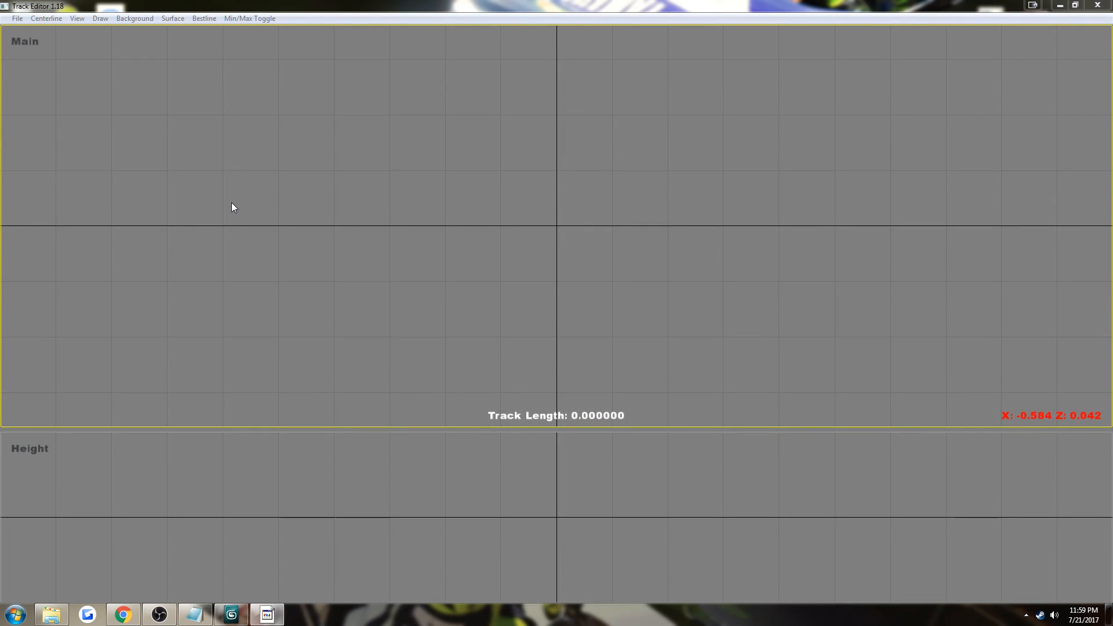
Step: Open the TrackPoly file sandusky.trp from the Sandusky track folder in Track Editor
click(18, 19)
click(23, 32)
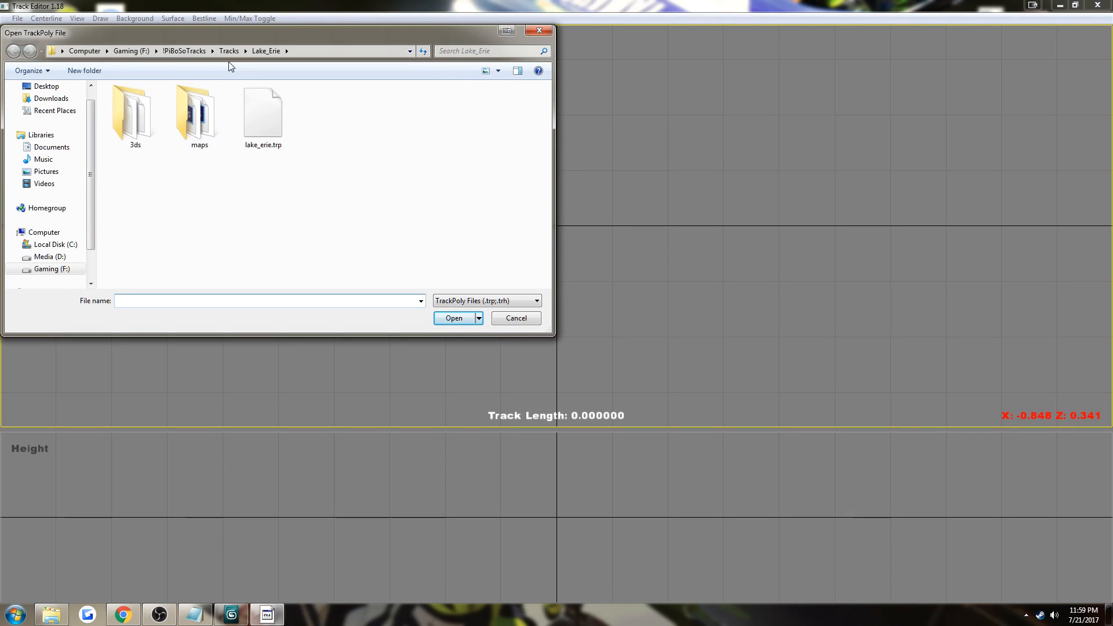
click(172, 50)
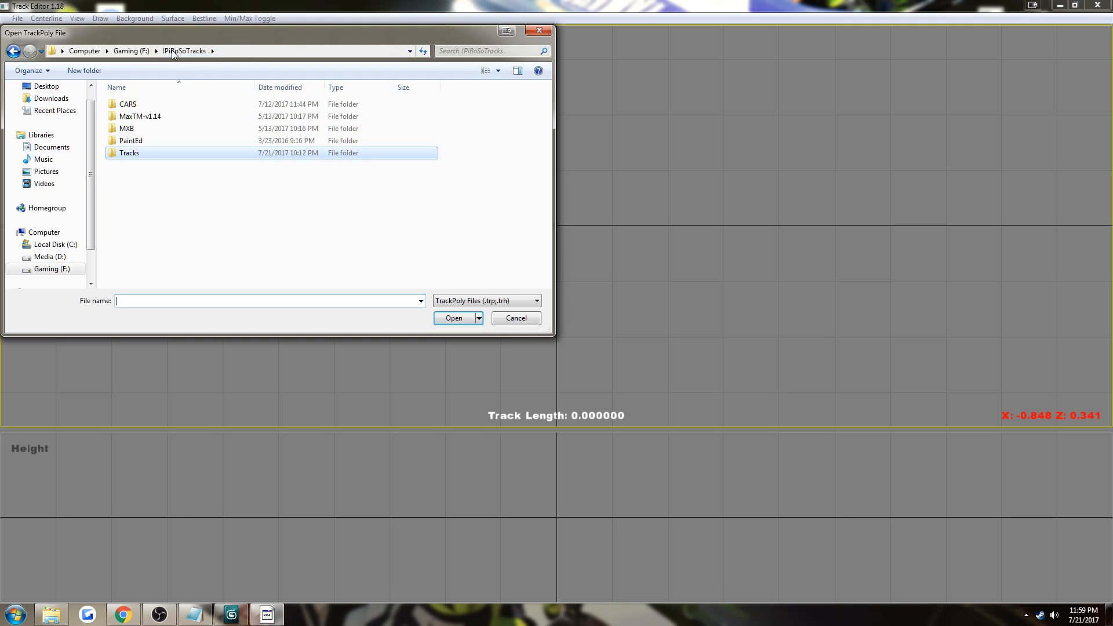
double_click(133, 155)
double_click(139, 226)
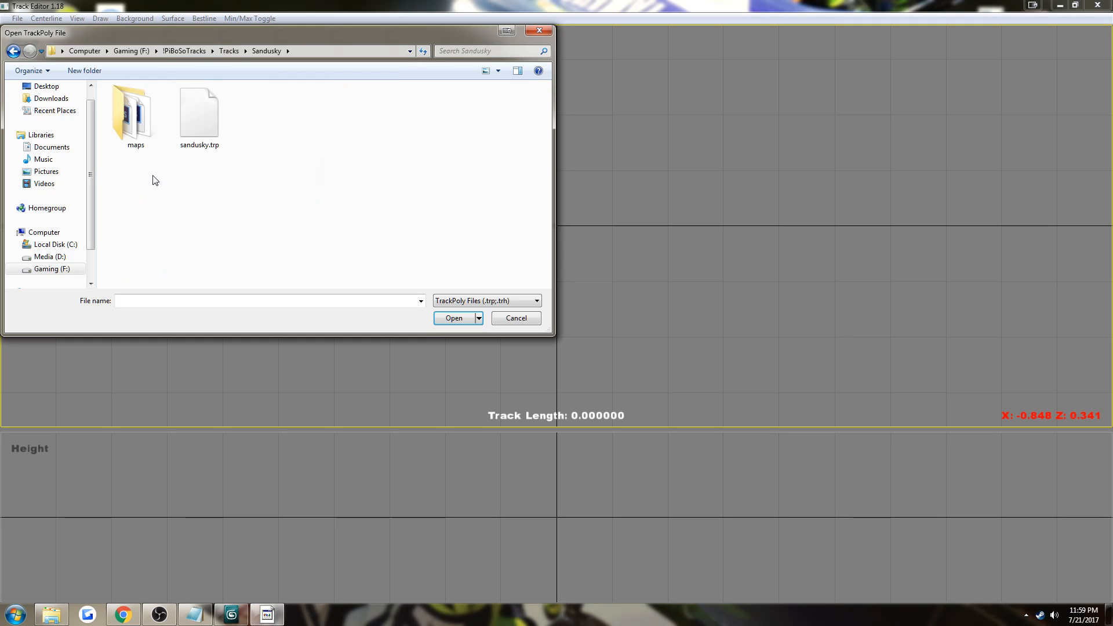
double_click(199, 116)
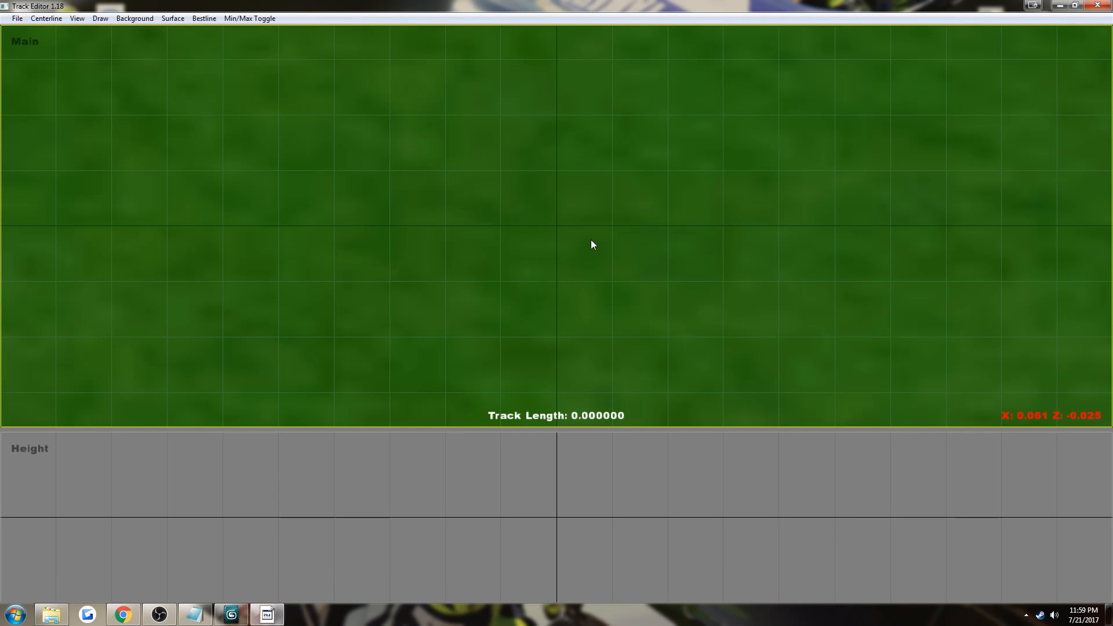
Step: Frame the whole oval in the Main view and create a new centerline
scroll(590, 238, down, 5)
scroll(590, 239, down, 6)
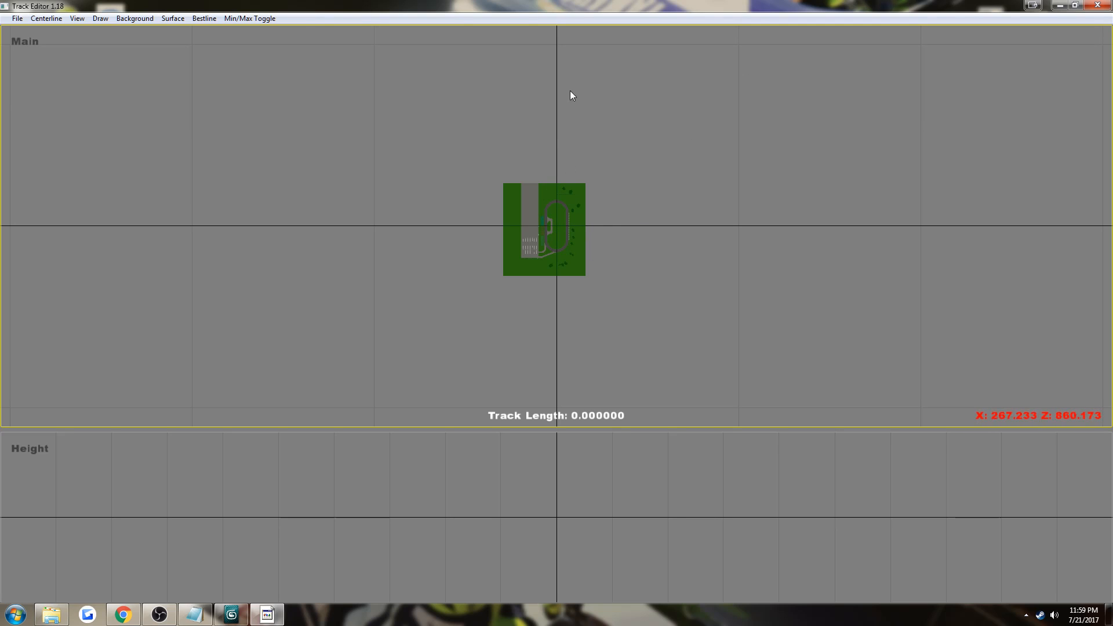
scroll(626, 235, up, 6)
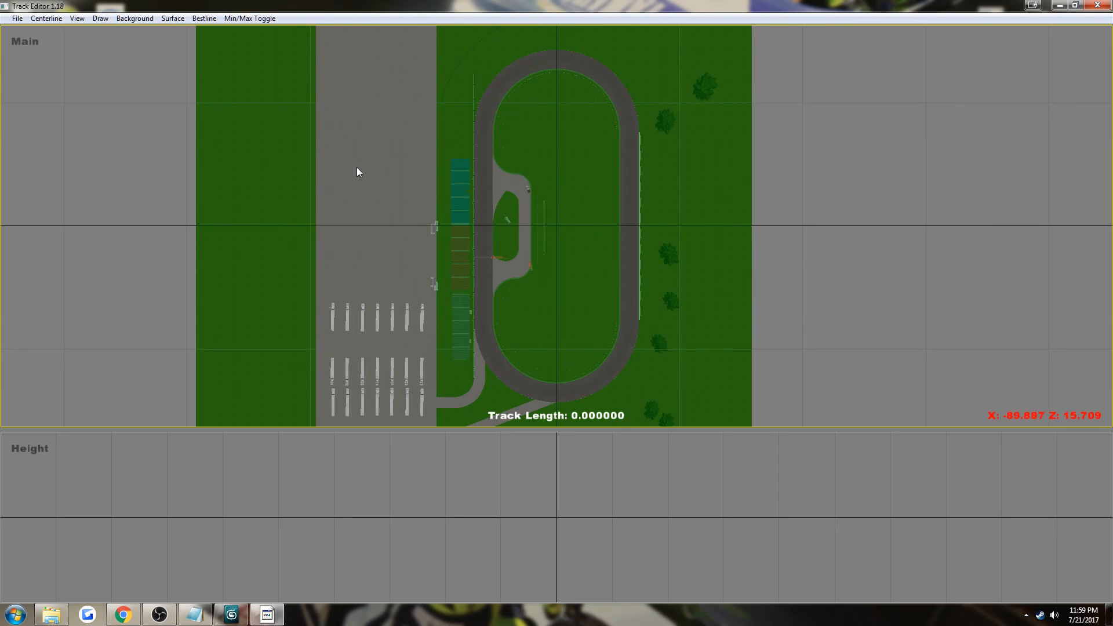
click(48, 20)
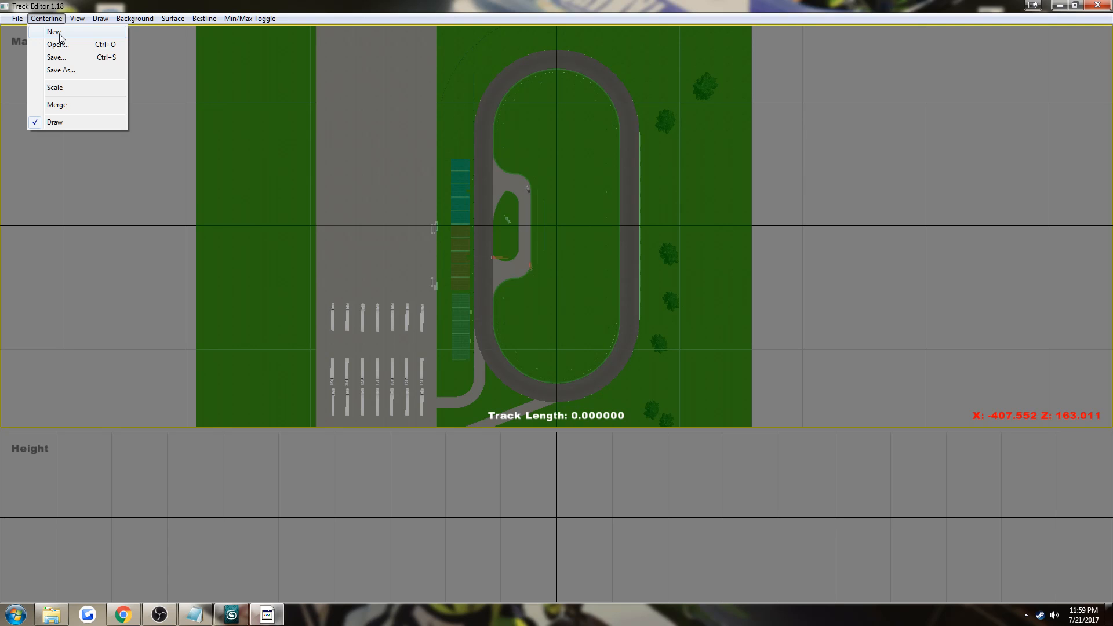
click(55, 32)
right_click(523, 229)
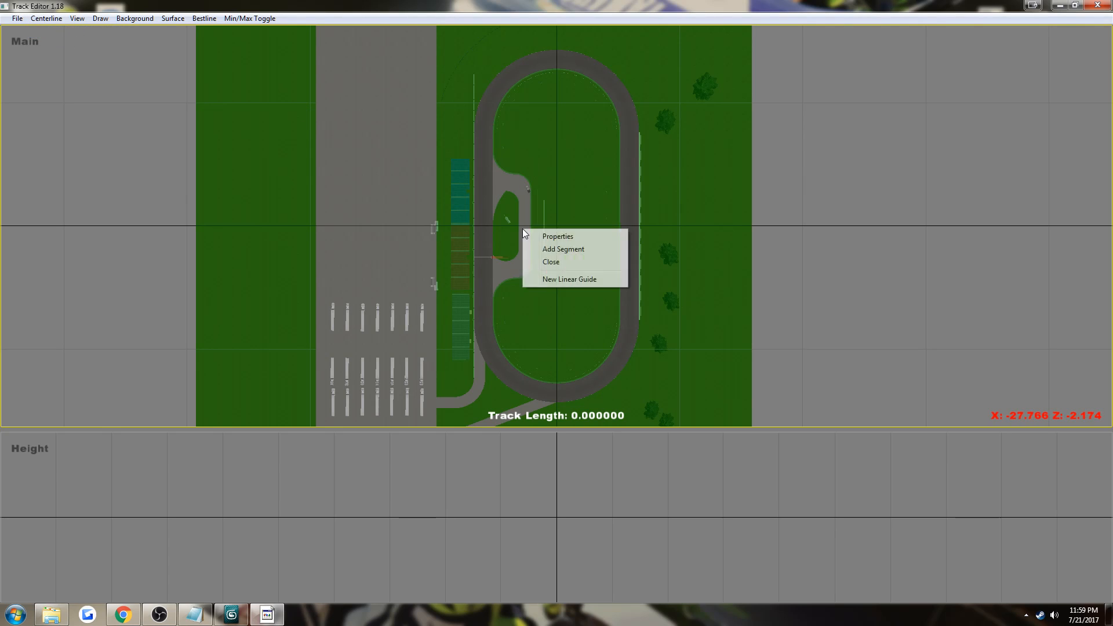
click(562, 249)
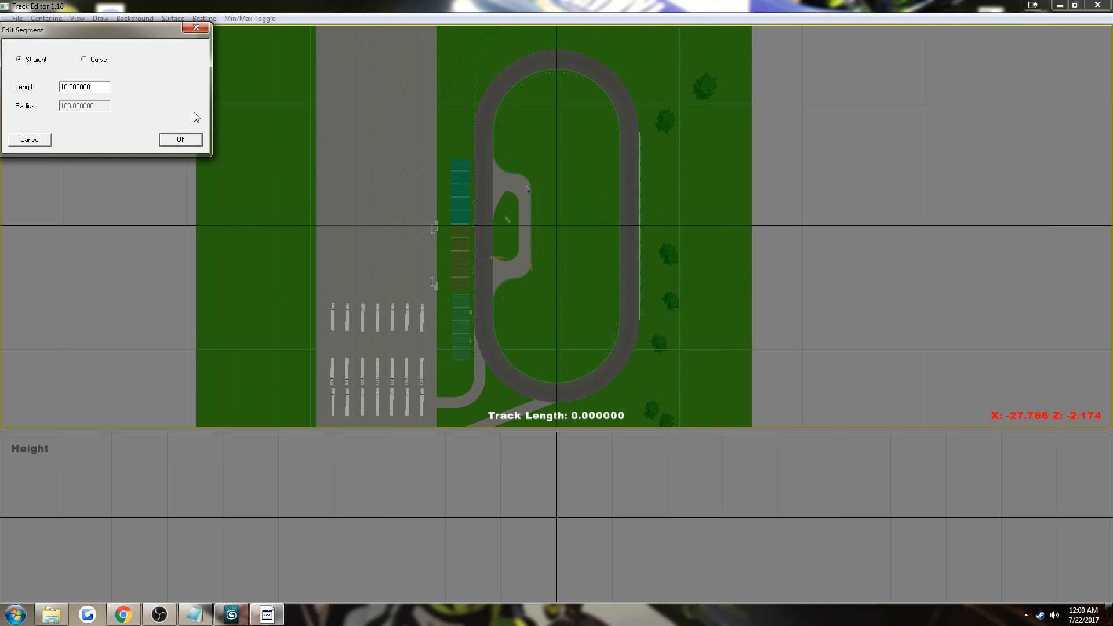
click(33, 142)
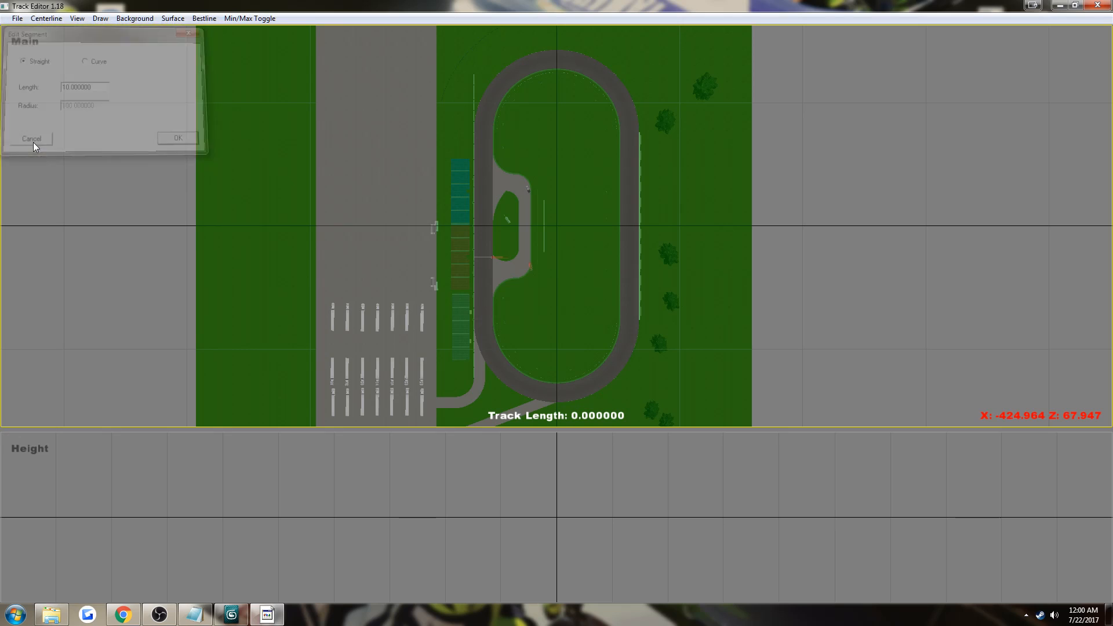
Step: Add a straight centerline segment 10 long and move its start onto the start/finish line beside the pit area
click(47, 18)
right_click(530, 267)
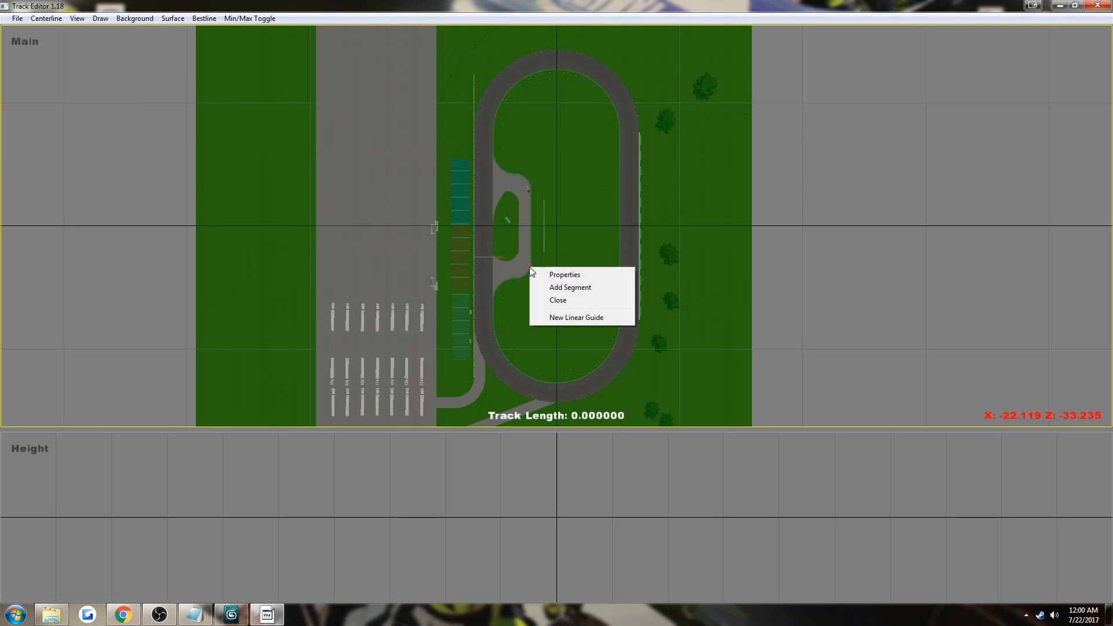
click(565, 288)
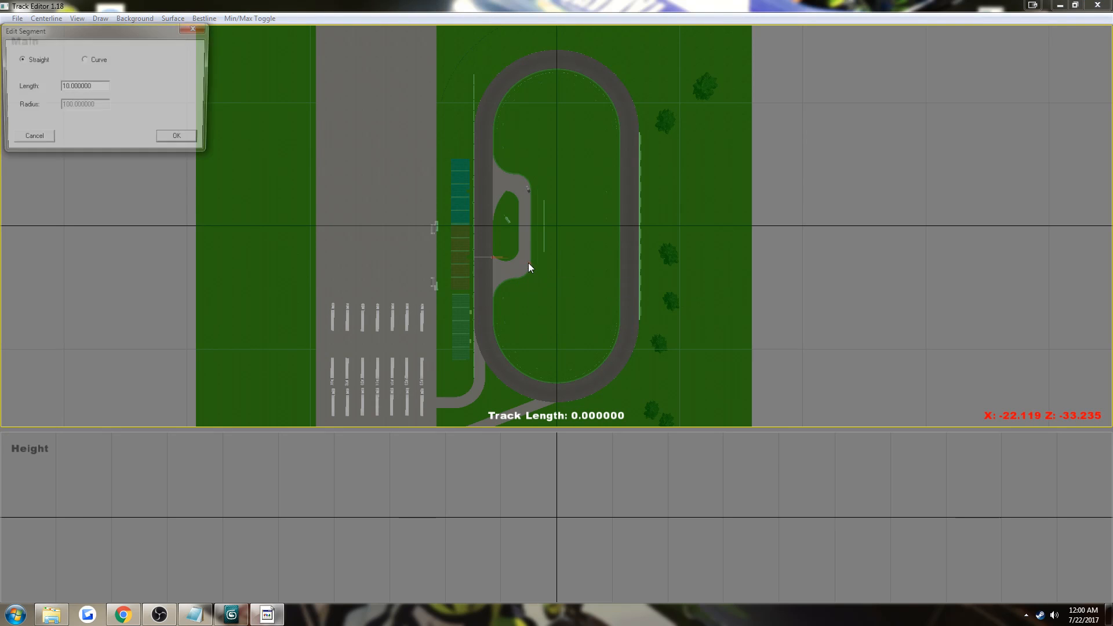
click(179, 141)
click(557, 221)
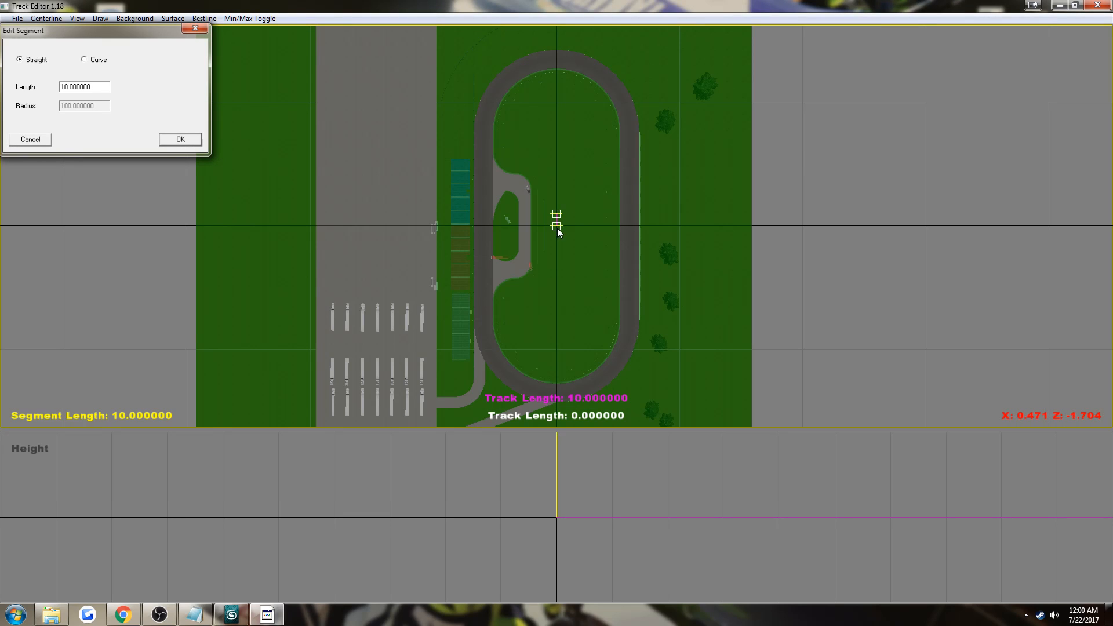
drag(557, 226, 485, 261)
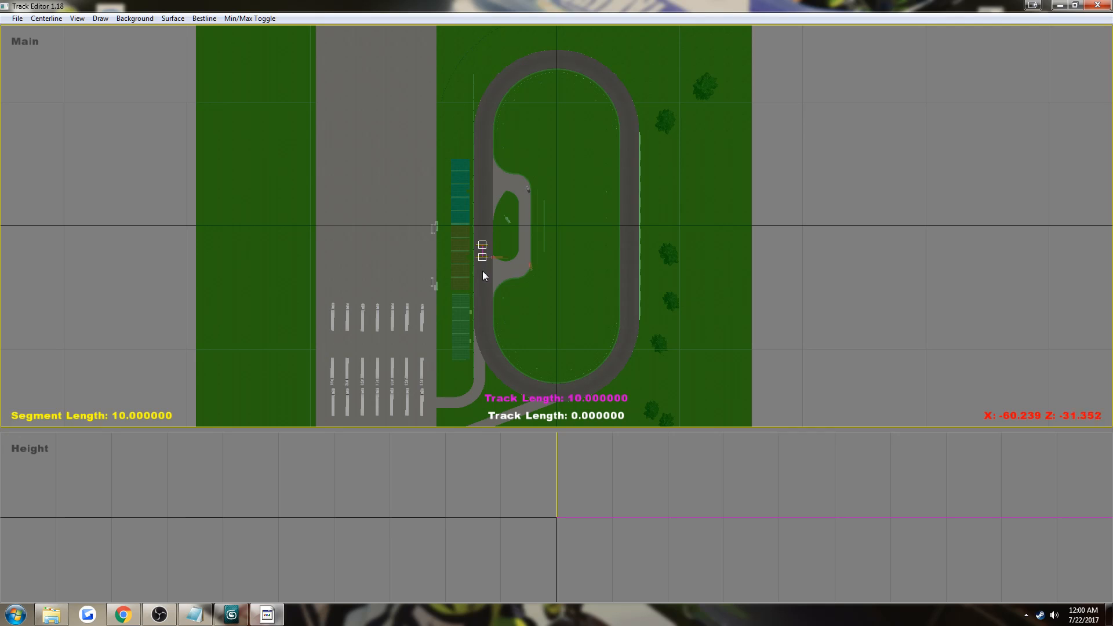
Step: Try sliding the straight segment farther down the front straight toward the lower turn
click(483, 307)
click(483, 258)
drag(483, 260, 483, 322)
scroll(482, 323, up, 1)
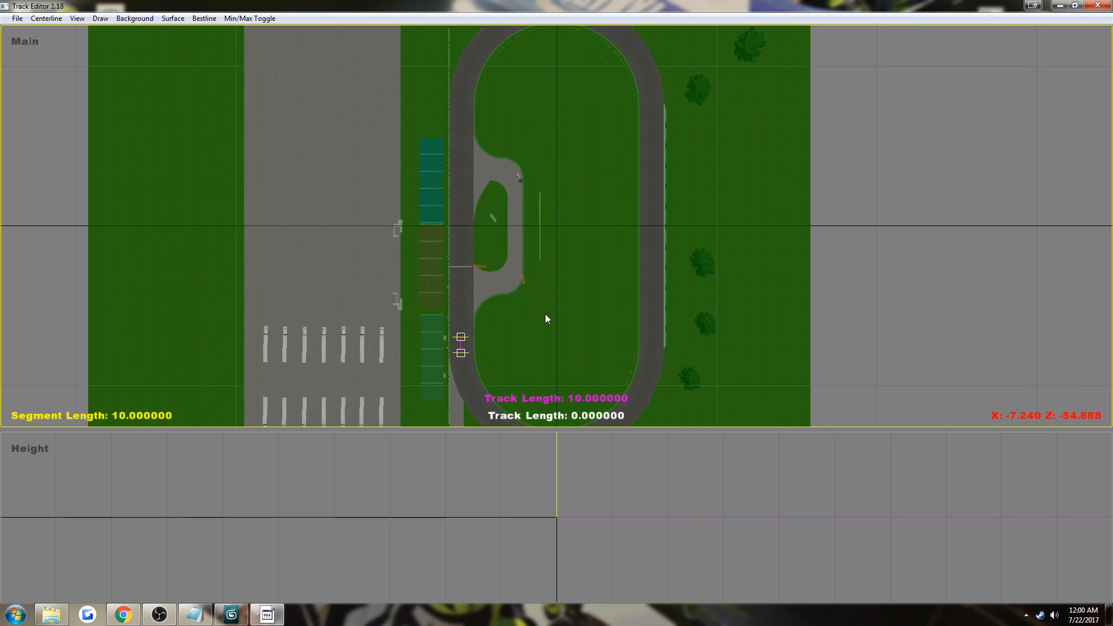
scroll(545, 318, up, 4)
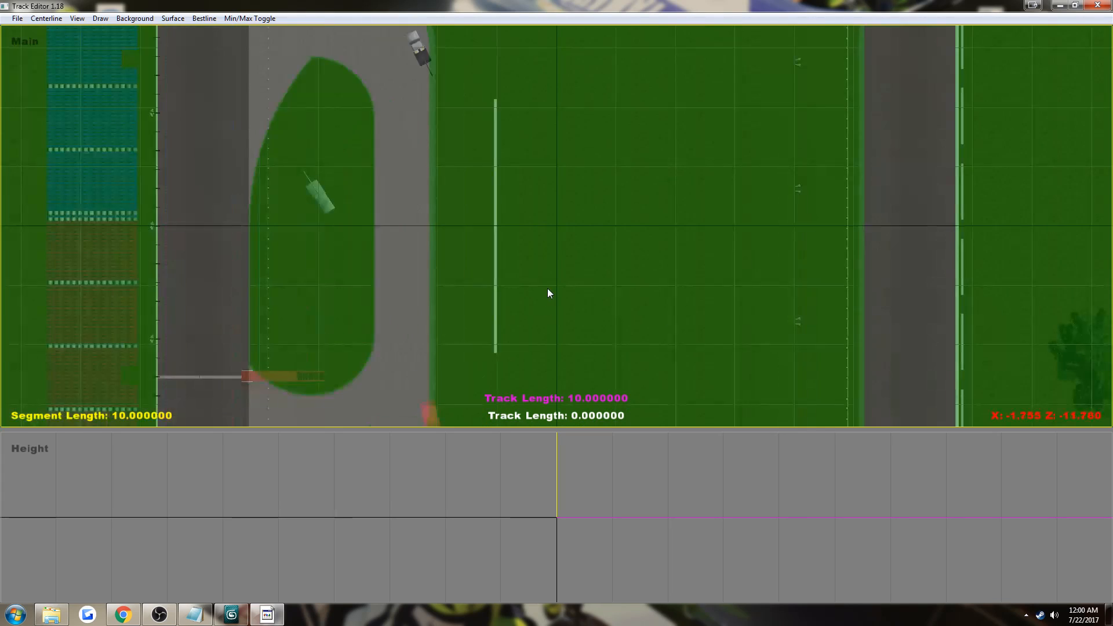
scroll(546, 295, down, 5)
scroll(548, 246, down, 3)
scroll(551, 242, up, 8)
middle_drag(547, 285, 570, 52)
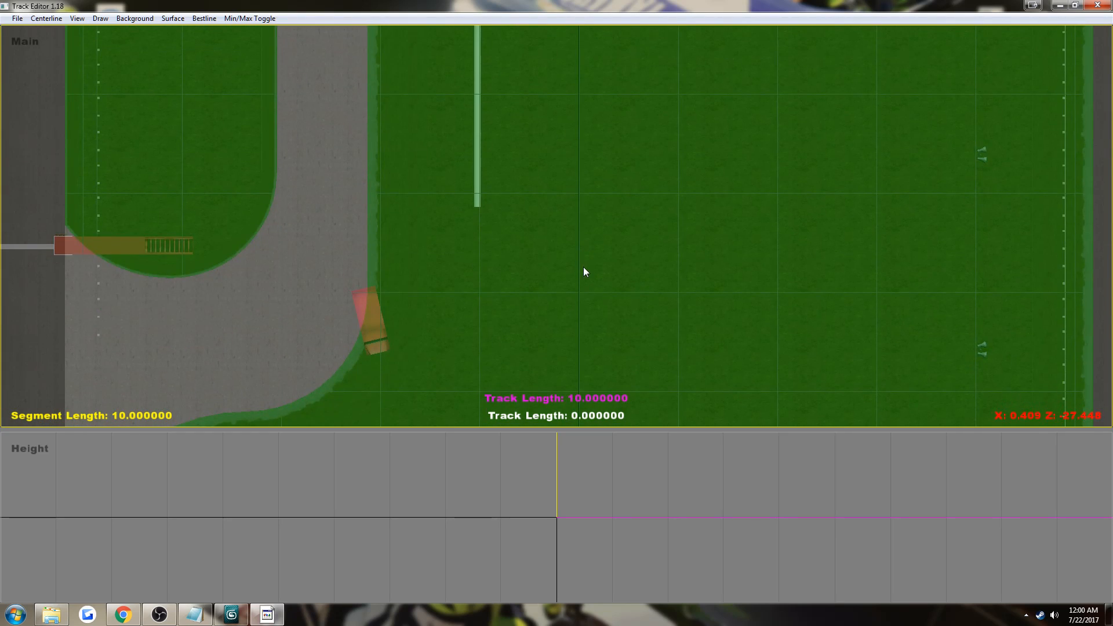
middle_drag(583, 267, 592, 89)
middle_drag(600, 188, 603, 50)
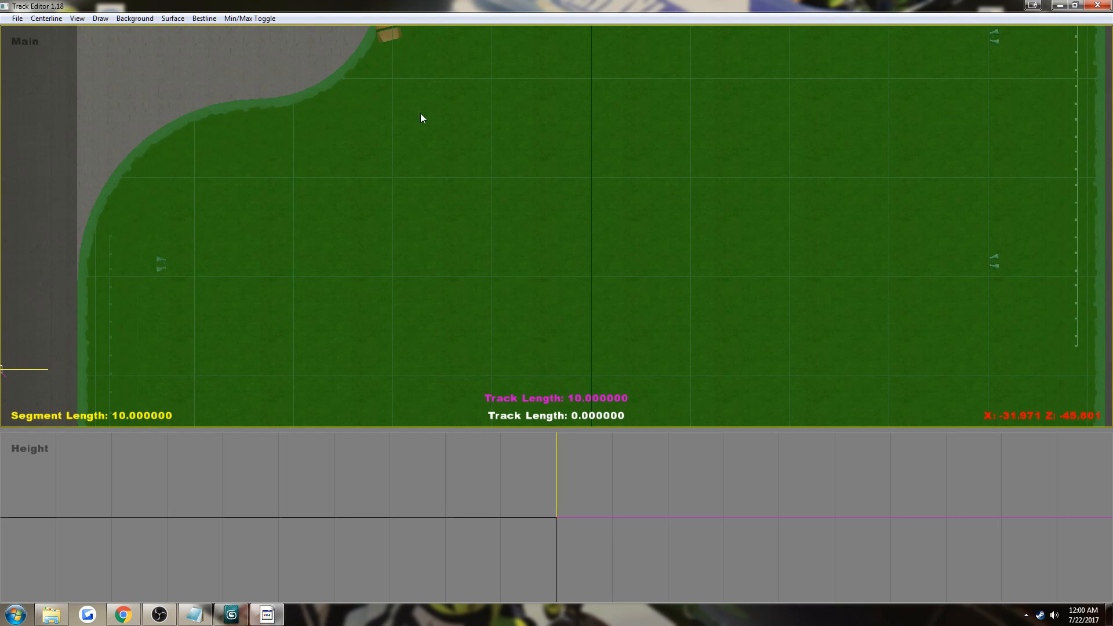
middle_drag(507, 283, 492, 180)
scroll(711, 205, down, 8)
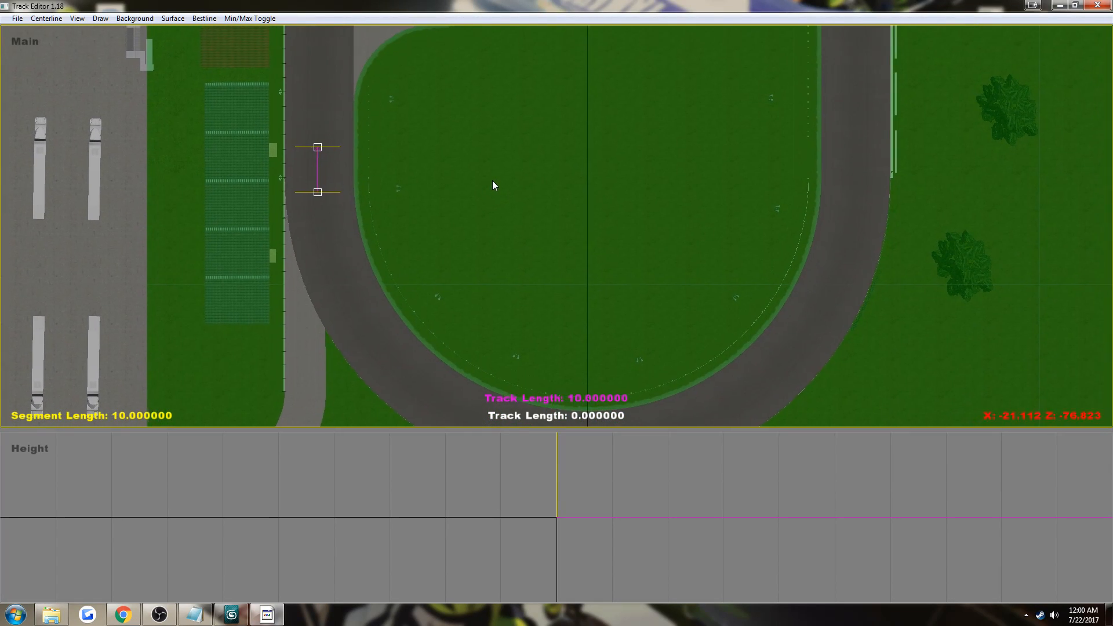
Step: Place the segment's start back on the start/finish line and stretch its end to the lower turn entry, about 51.6 long
scroll(490, 180, down, 3)
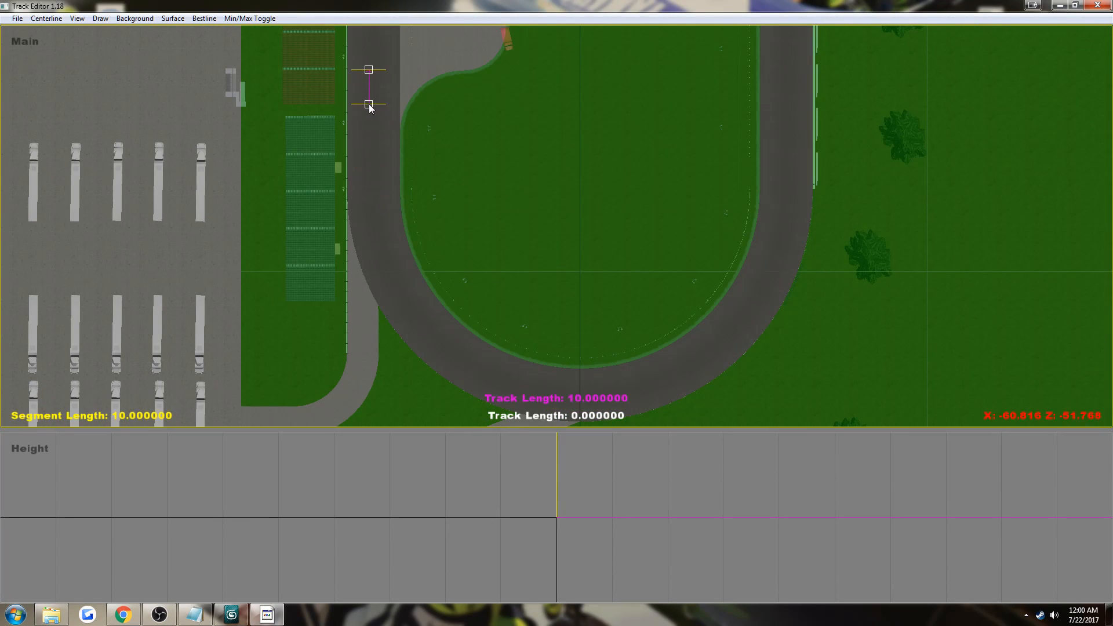
middle_drag(367, 105, 384, 168)
scroll(384, 168, down, 2)
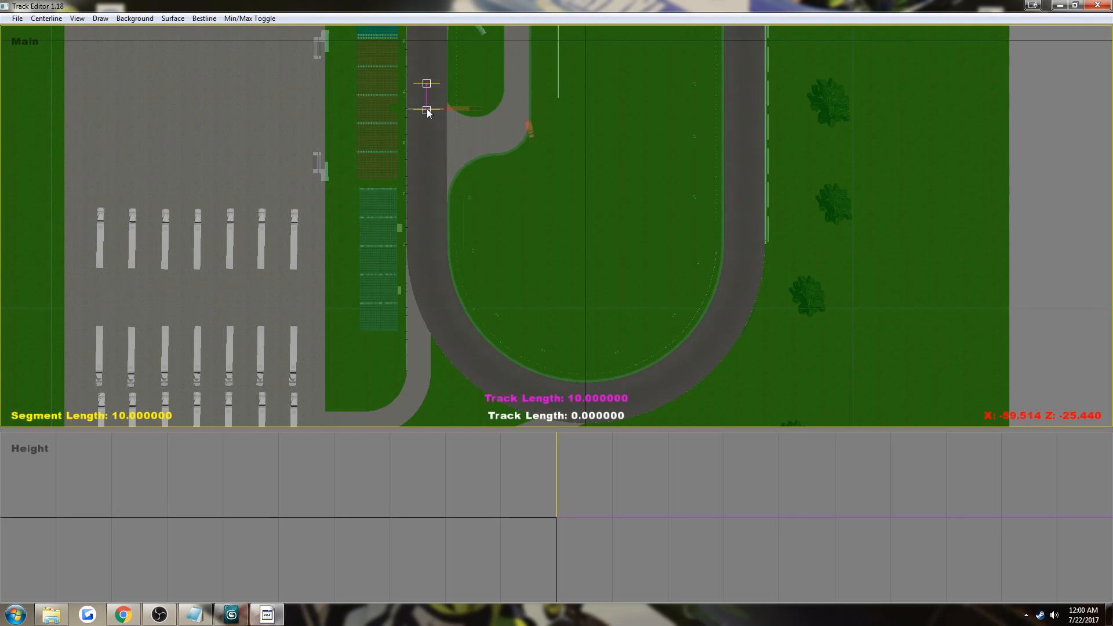
click(427, 110)
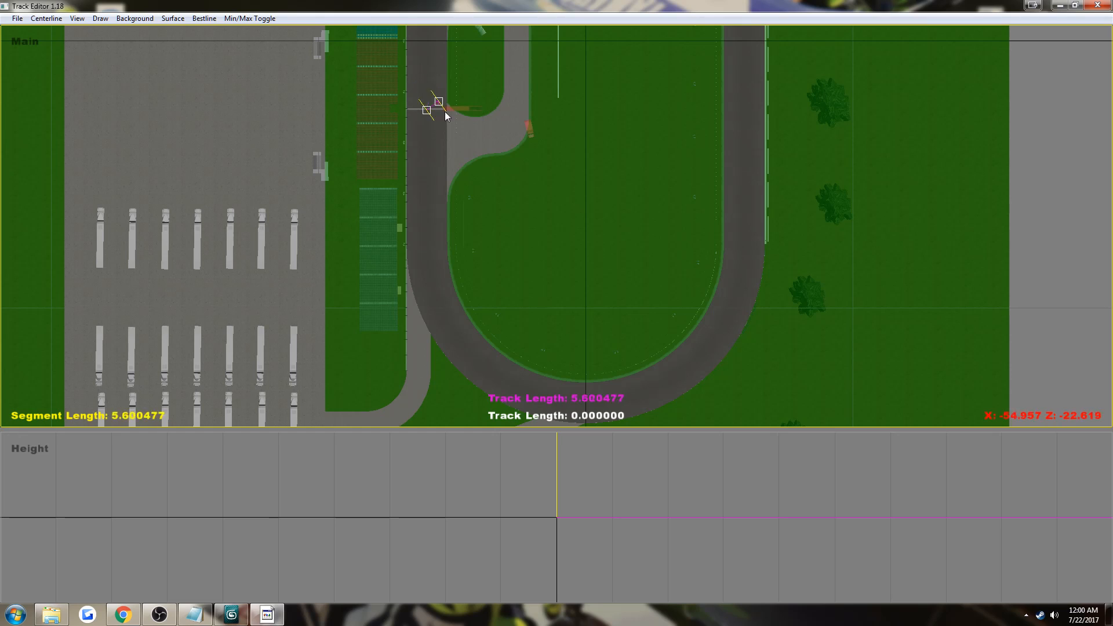
right_click(427, 248)
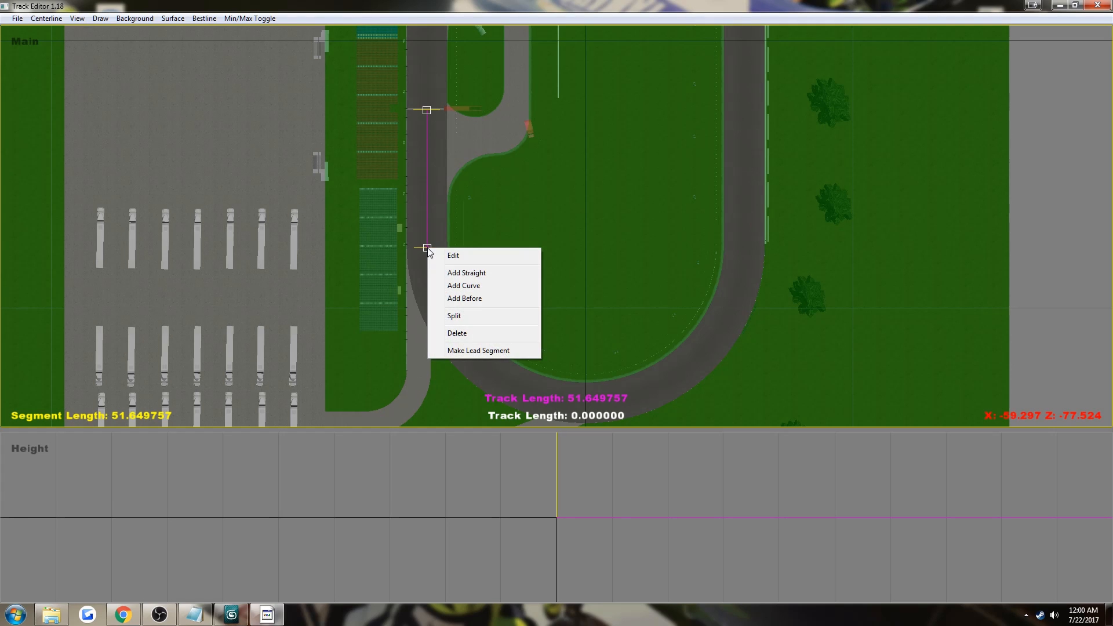
click(480, 302)
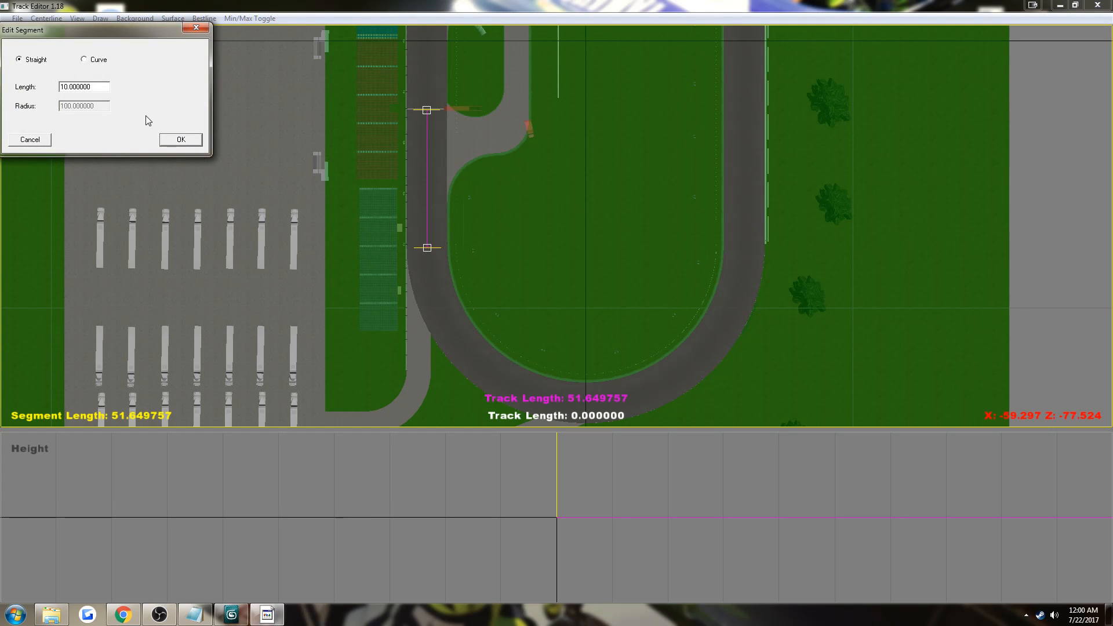
click(181, 139)
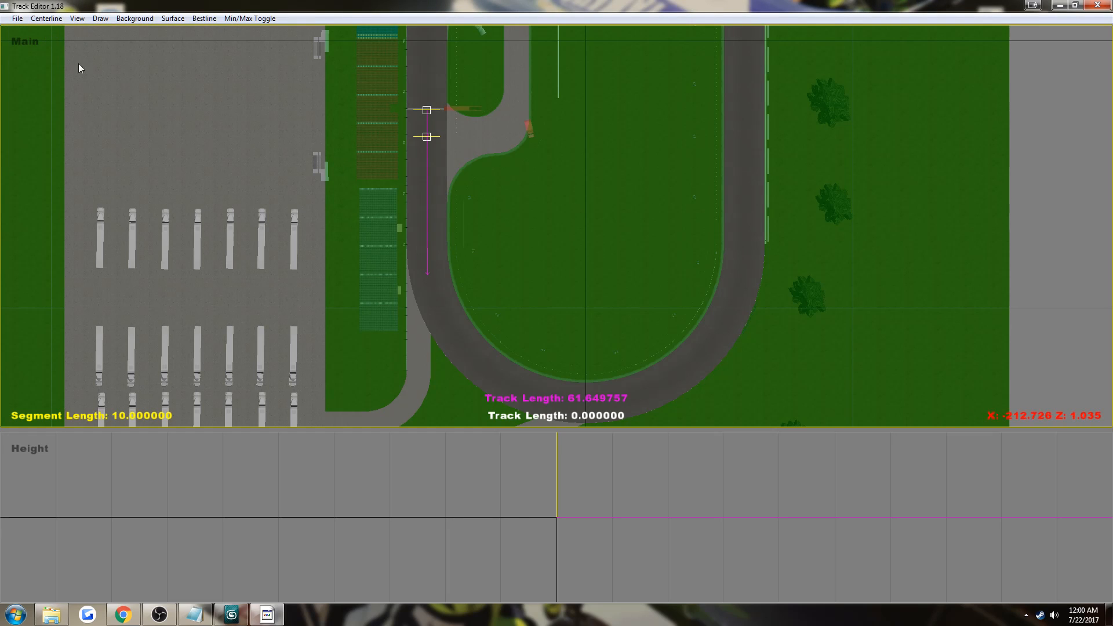
right_click(426, 139)
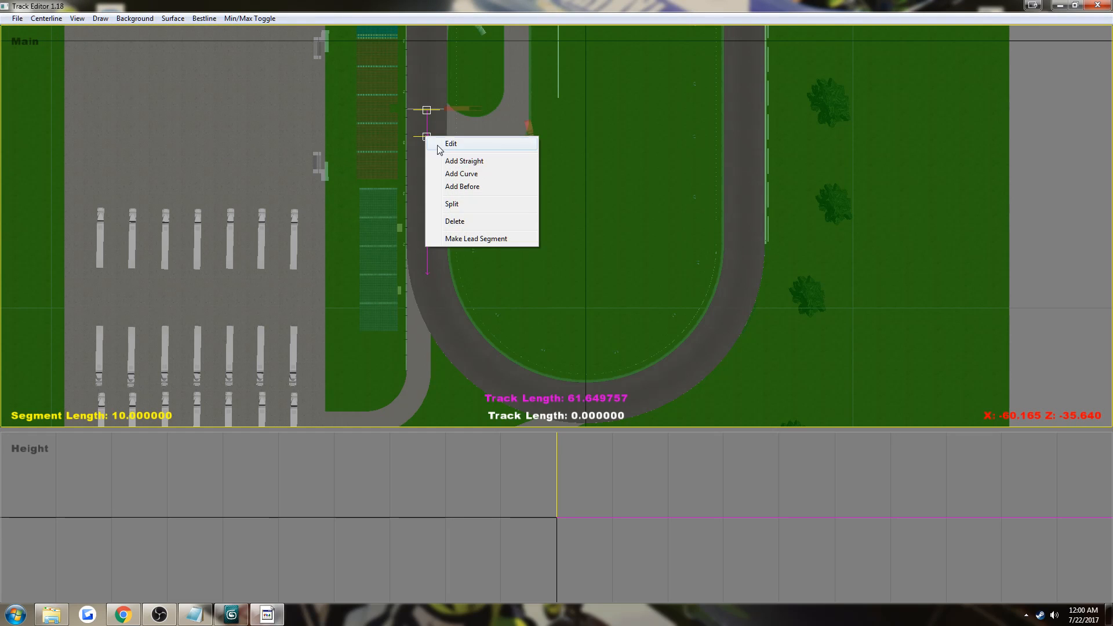
click(458, 222)
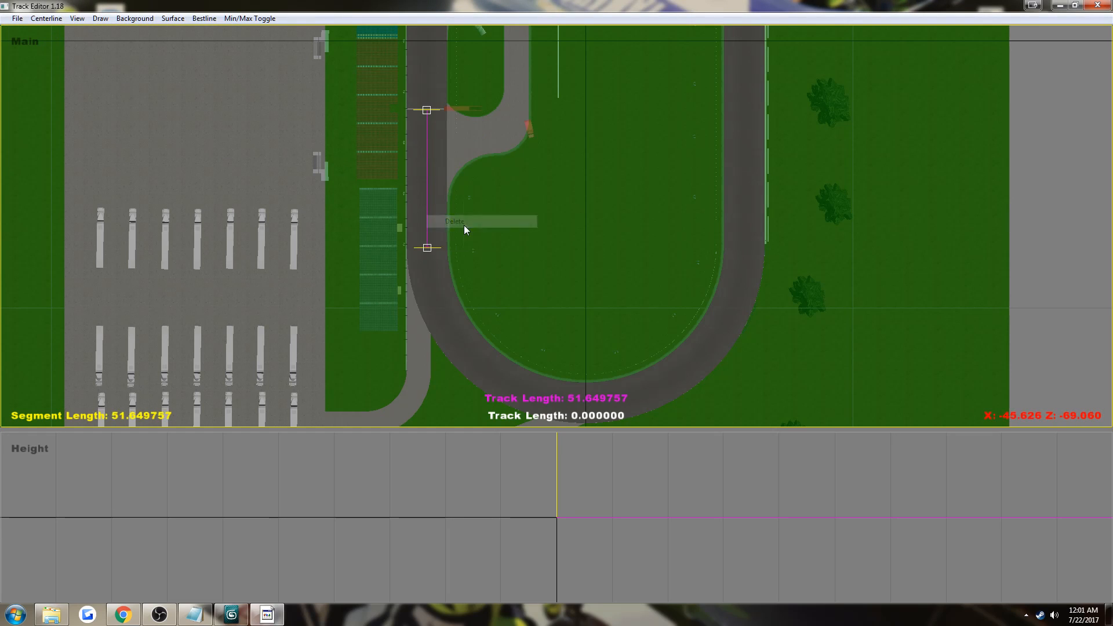
Step: Add a curve around the lower turn with a radius of about 59.8, and shorten the preceding straight to about 50.1
right_click(427, 248)
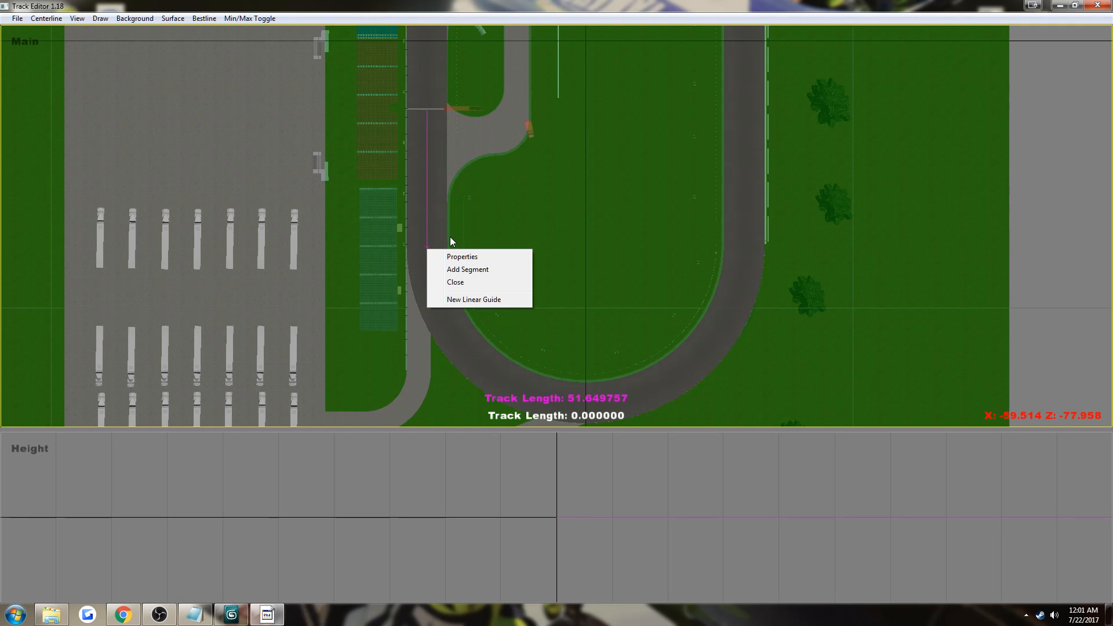
click(427, 249)
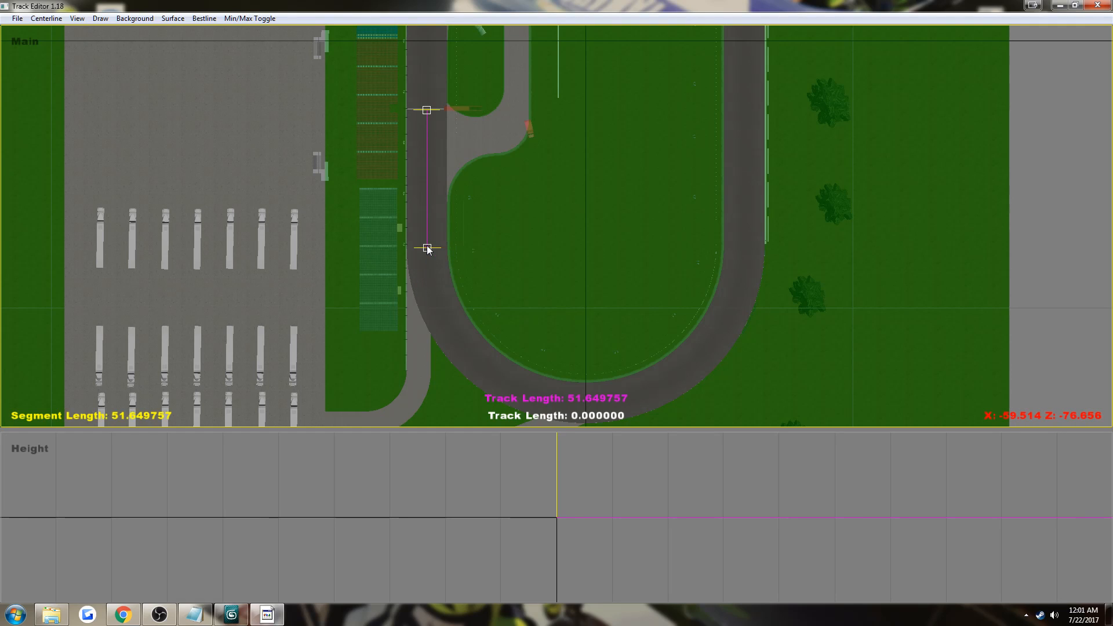
right_click(427, 248)
click(461, 284)
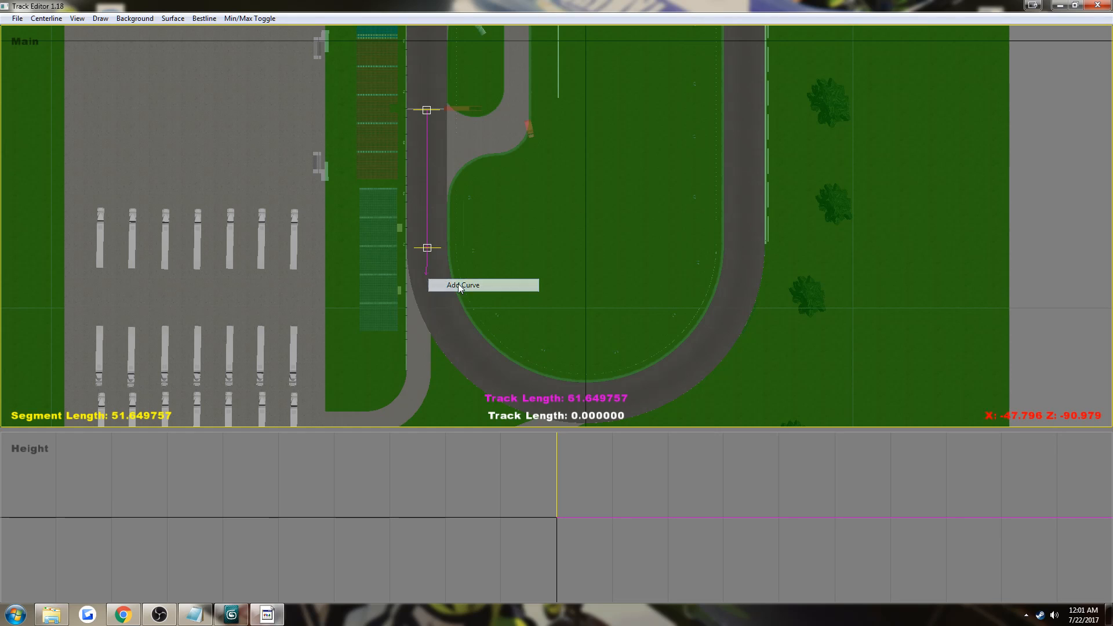
drag(426, 274, 748, 251)
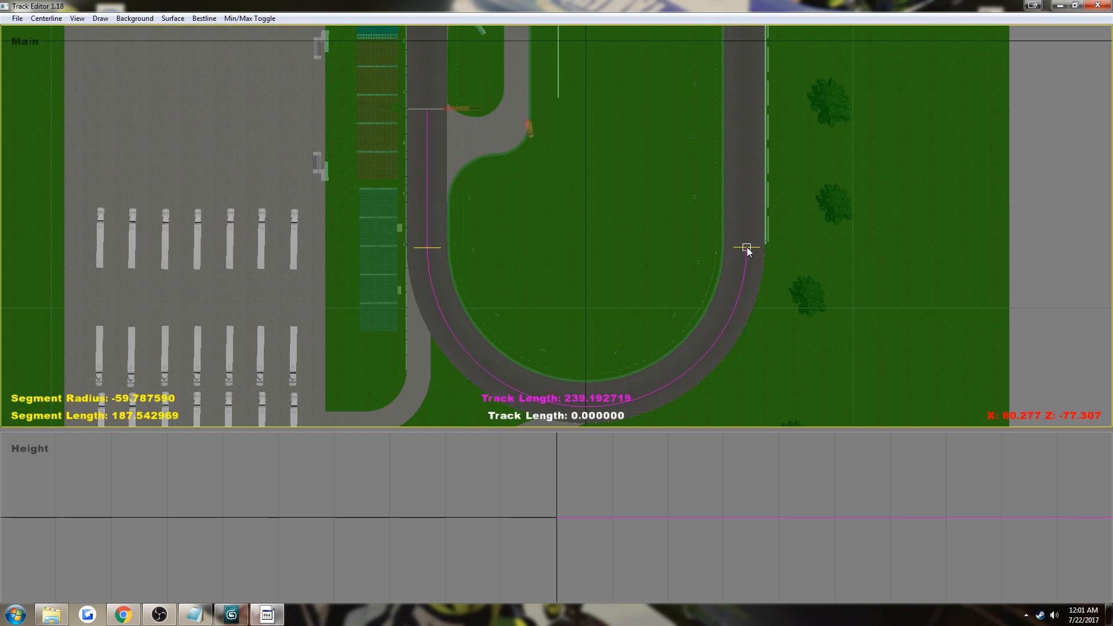
click(427, 249)
drag(427, 249, 427, 246)
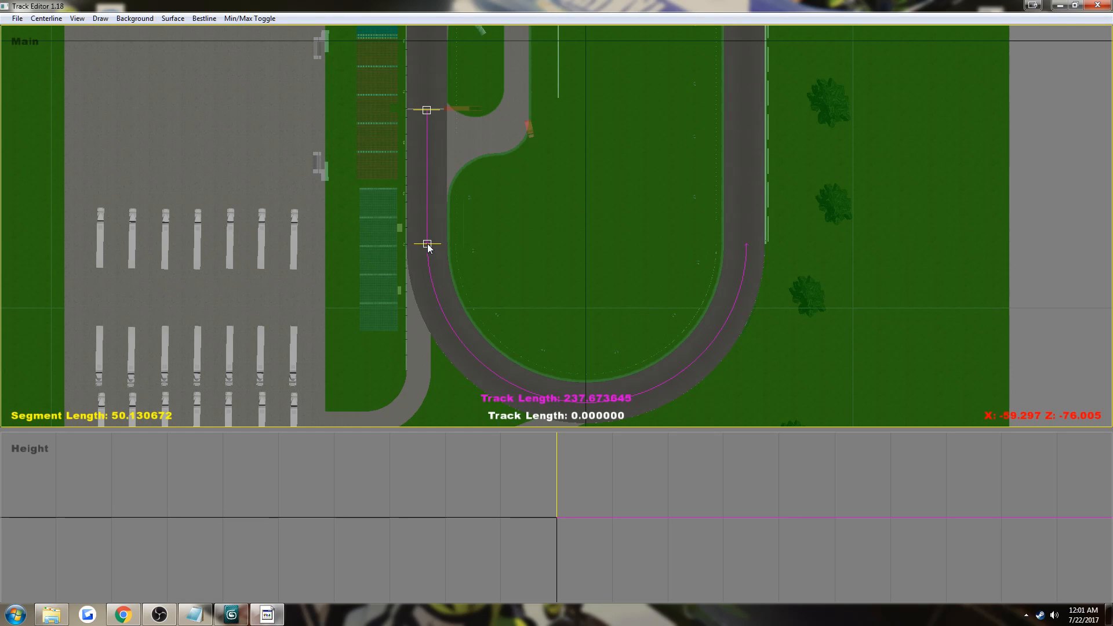
Step: Add a straight from the lower curve's end and extend it along the backstretch to the upper turn, about 150.4 long
click(745, 250)
right_click(751, 248)
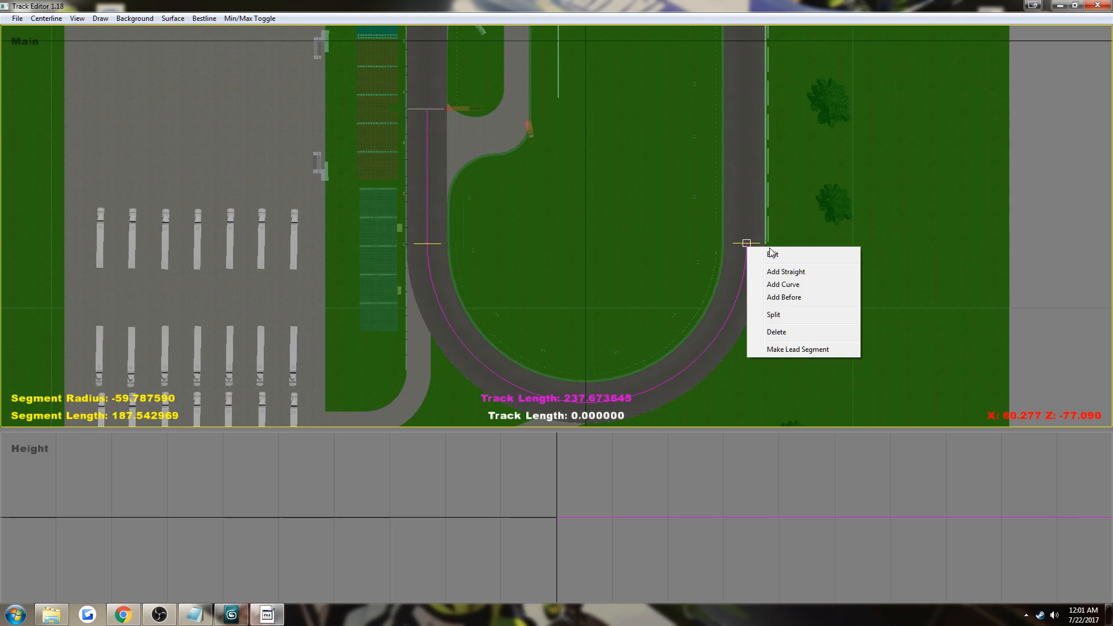
click(771, 271)
drag(748, 219, 740, 40)
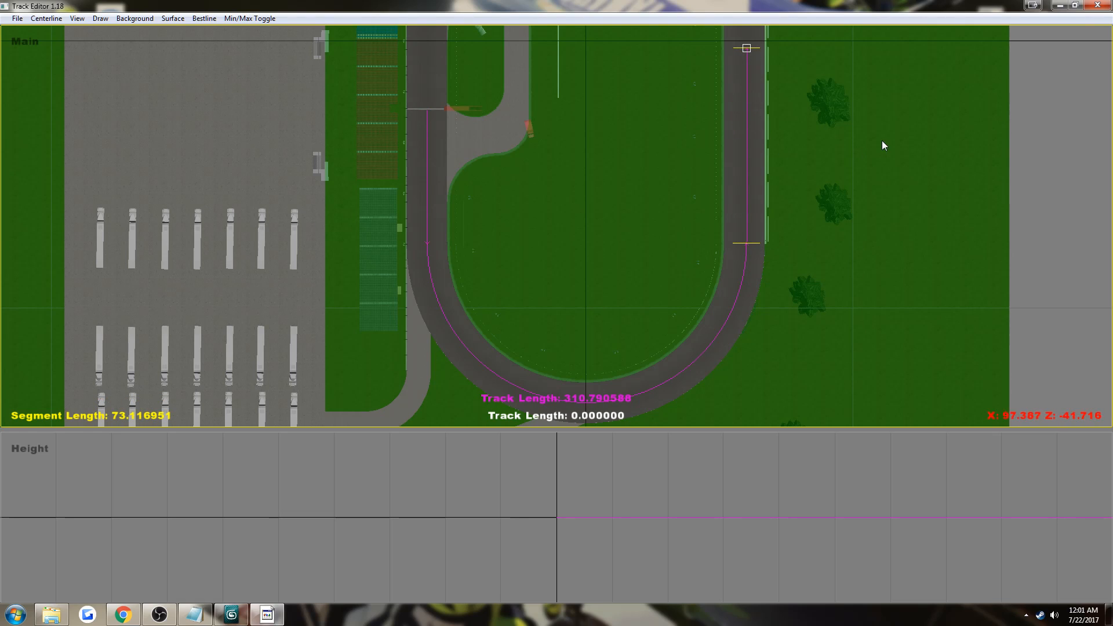
middle_drag(824, 160, 811, 375)
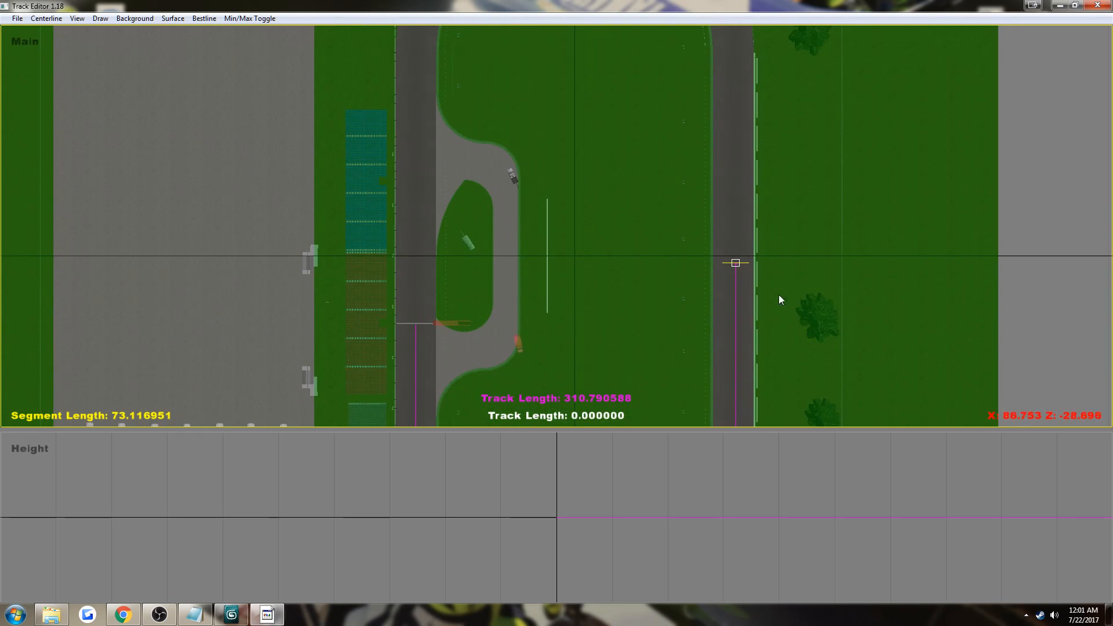
middle_drag(776, 252, 781, 351)
drag(739, 362, 739, 156)
Step: Add a curve around the upper turn to the front straight, with radius about 59.9 and length about 187.3
right_click(739, 156)
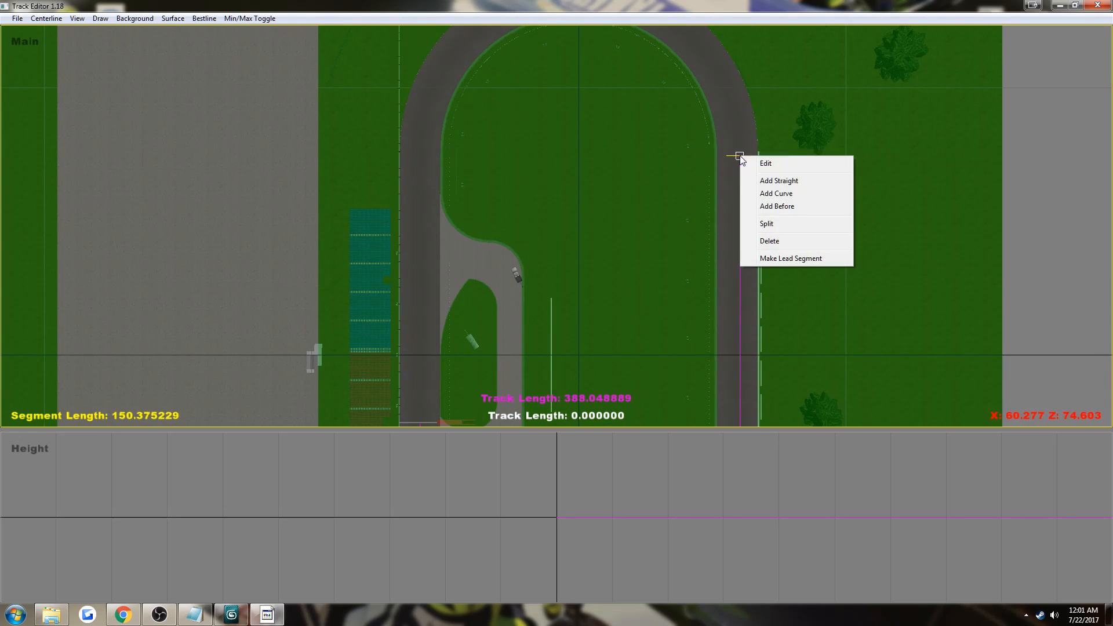
click(790, 195)
drag(739, 154, 418, 154)
middle_drag(581, 151, 592, 220)
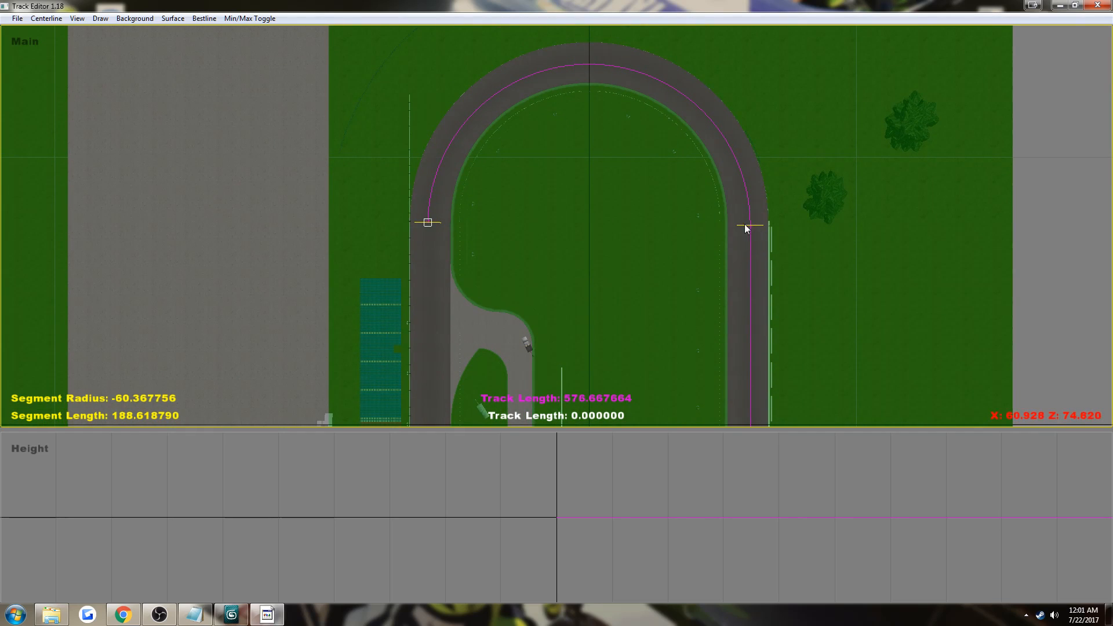
drag(428, 223, 430, 220)
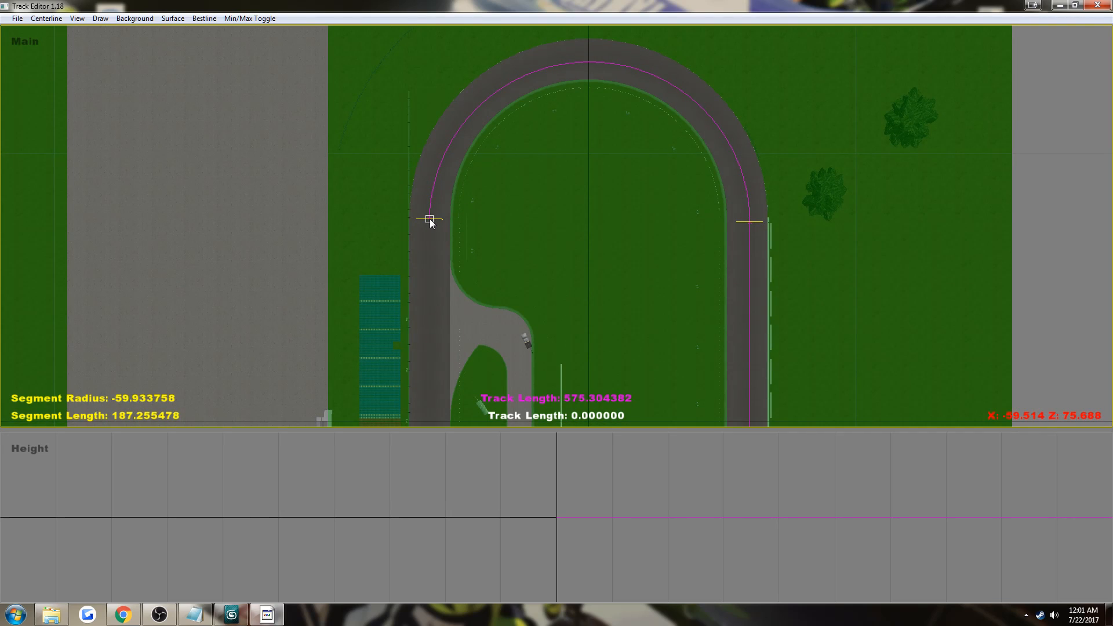
Step: Add a nearly straight curve segment from the upper turn's exit down to the start/finish line, about 100.3 long
right_click(430, 223)
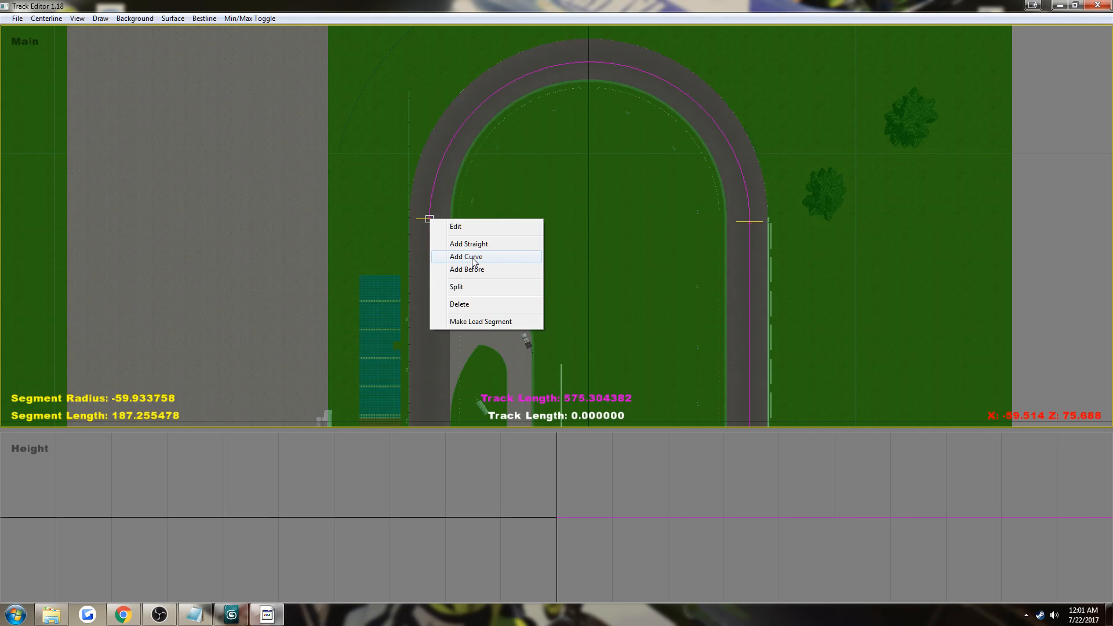
click(473, 258)
middle_drag(473, 299, 460, 154)
click(415, 103)
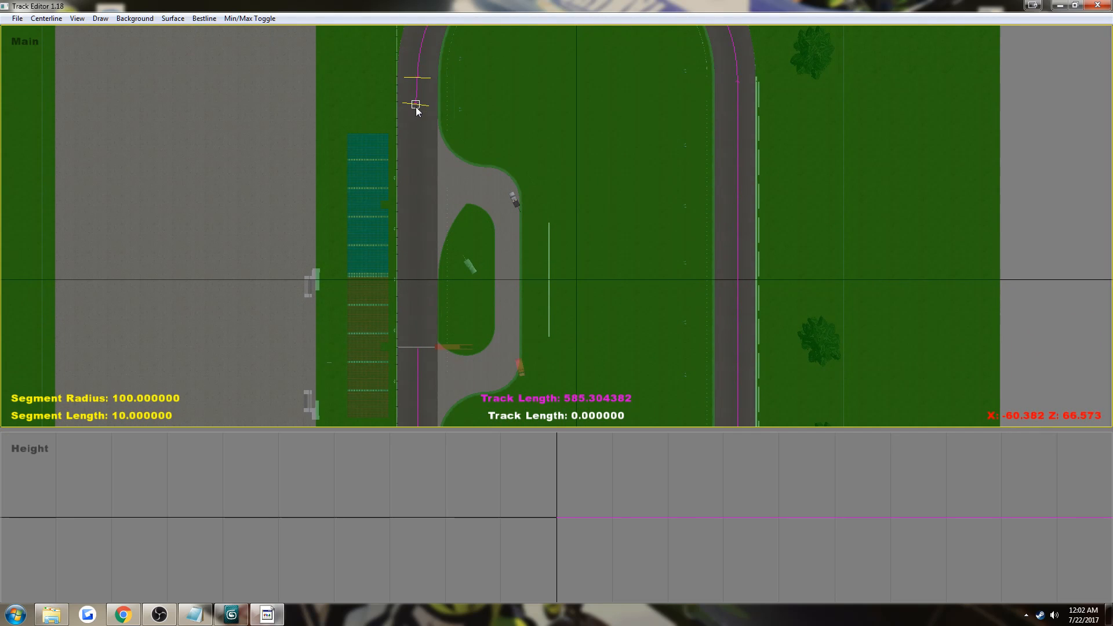
drag(418, 109, 418, 347)
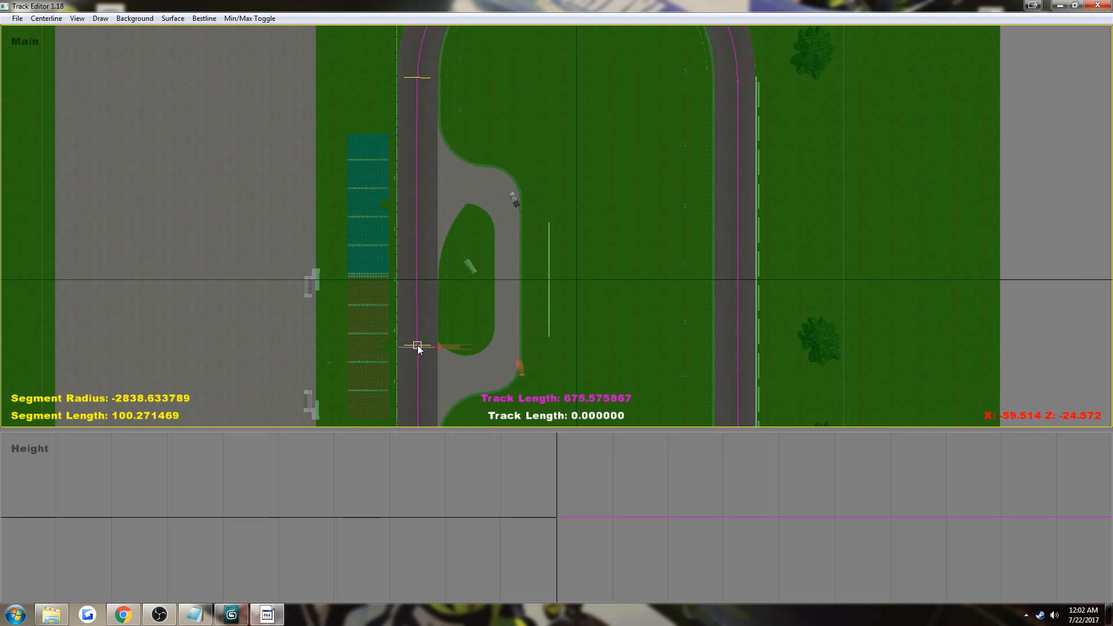
Step: Close the centerline into a complete loop around the oval
click(593, 324)
right_click(594, 328)
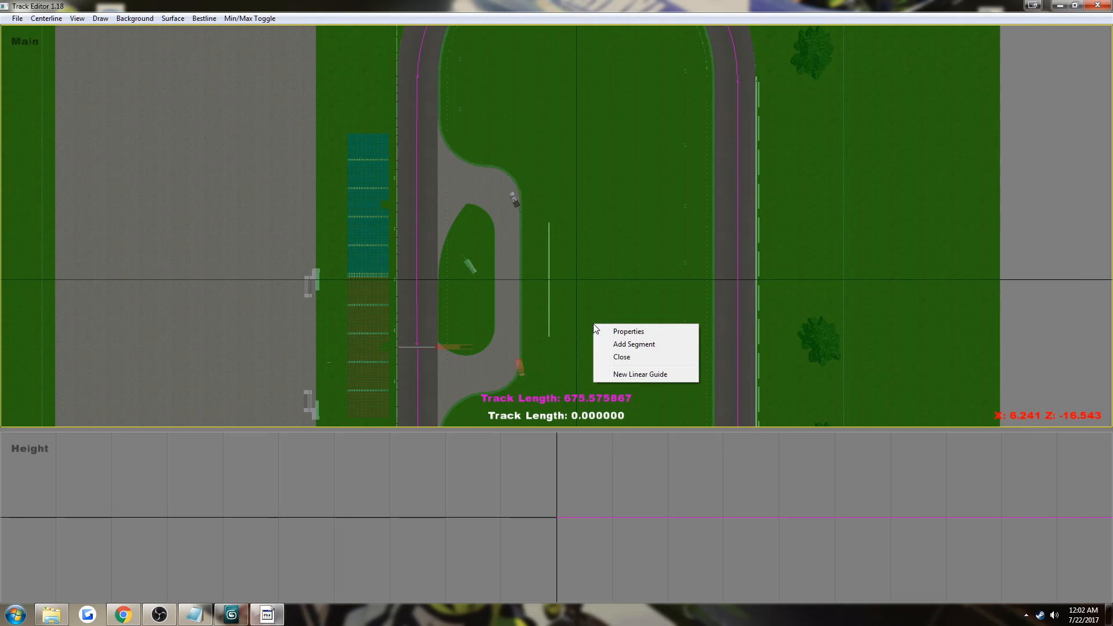
click(615, 356)
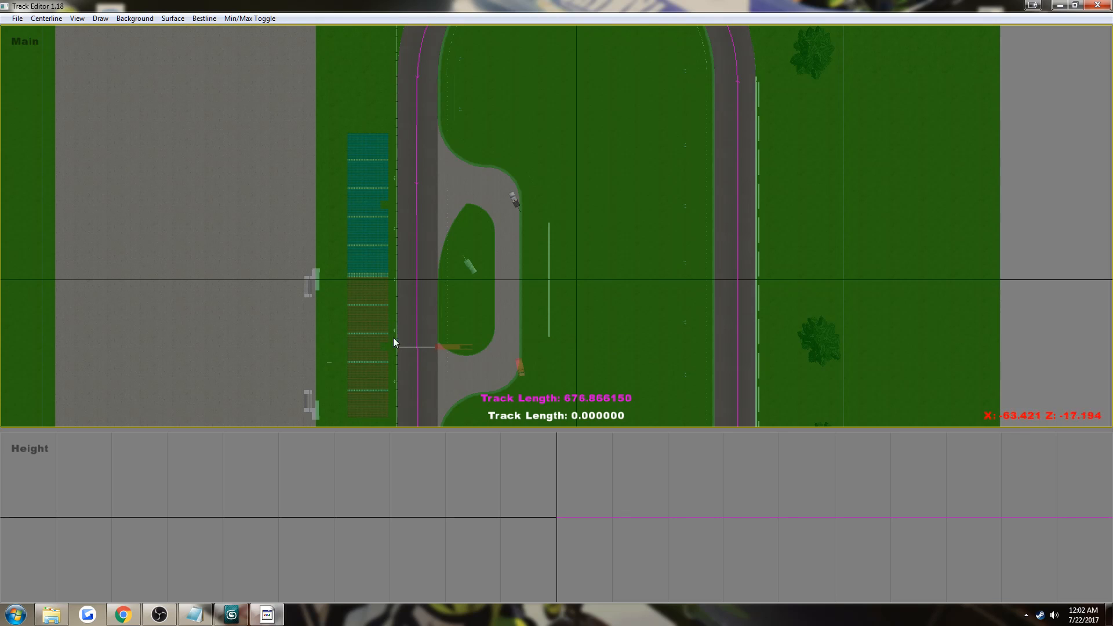
Step: Save the centerline as sandusky.tcl in the Sandusky folder under Tracks
click(56, 18)
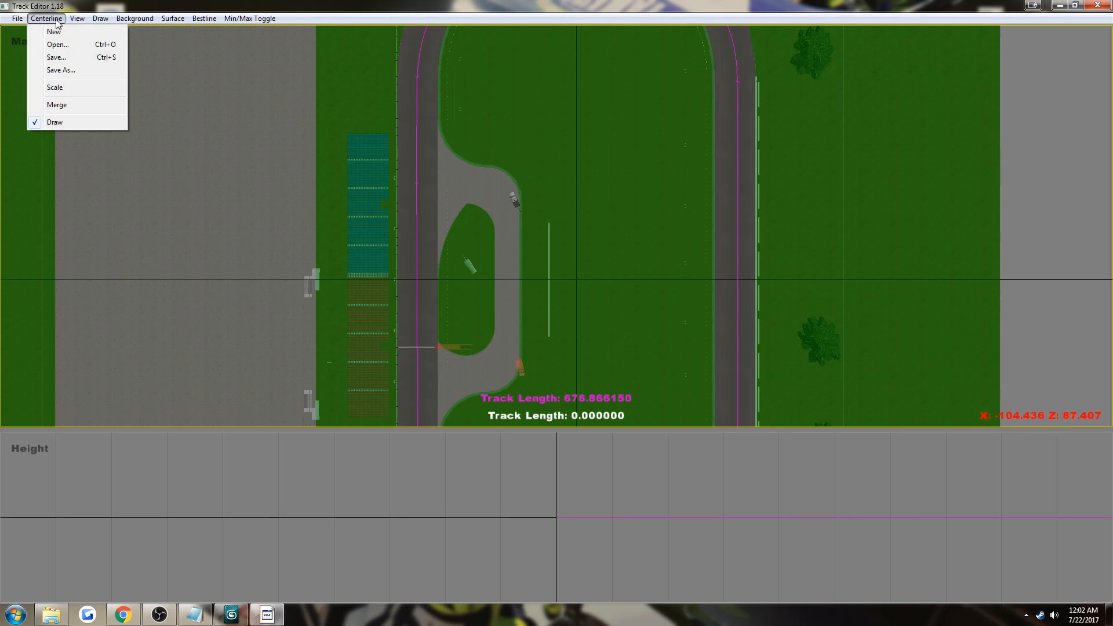
click(55, 58)
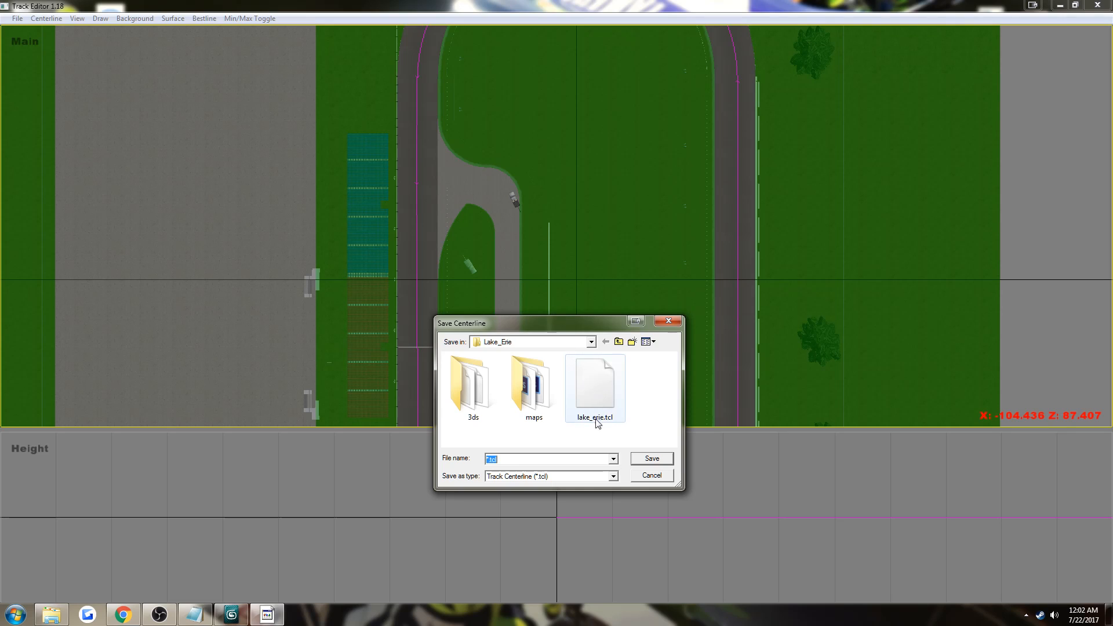
click(545, 342)
click(557, 331)
drag(557, 326, 261, 191)
drag(386, 348, 620, 459)
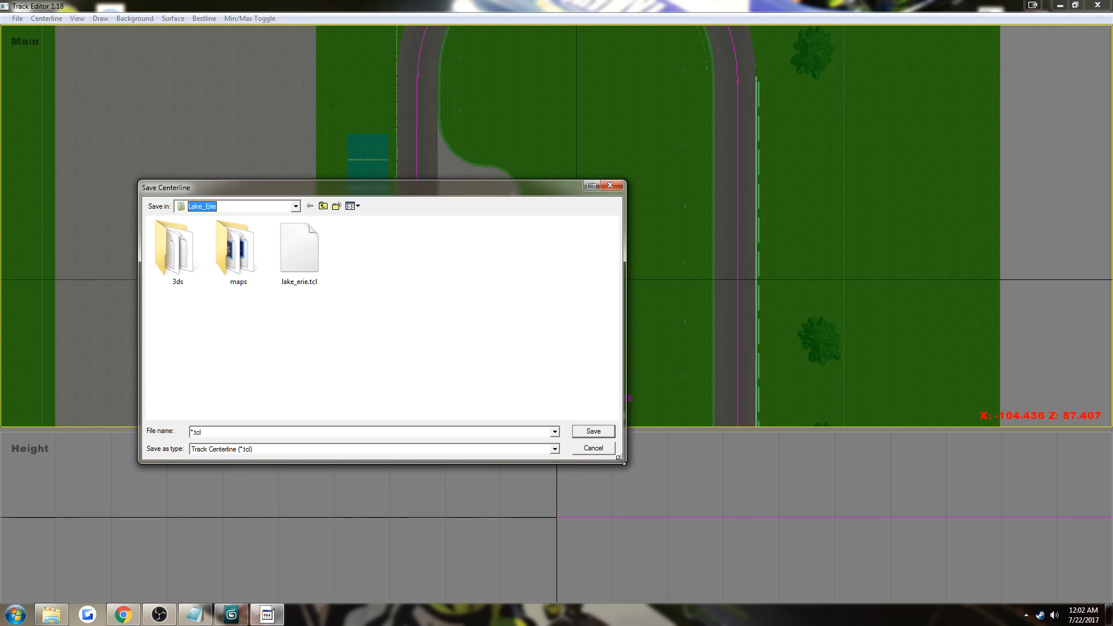
click(295, 205)
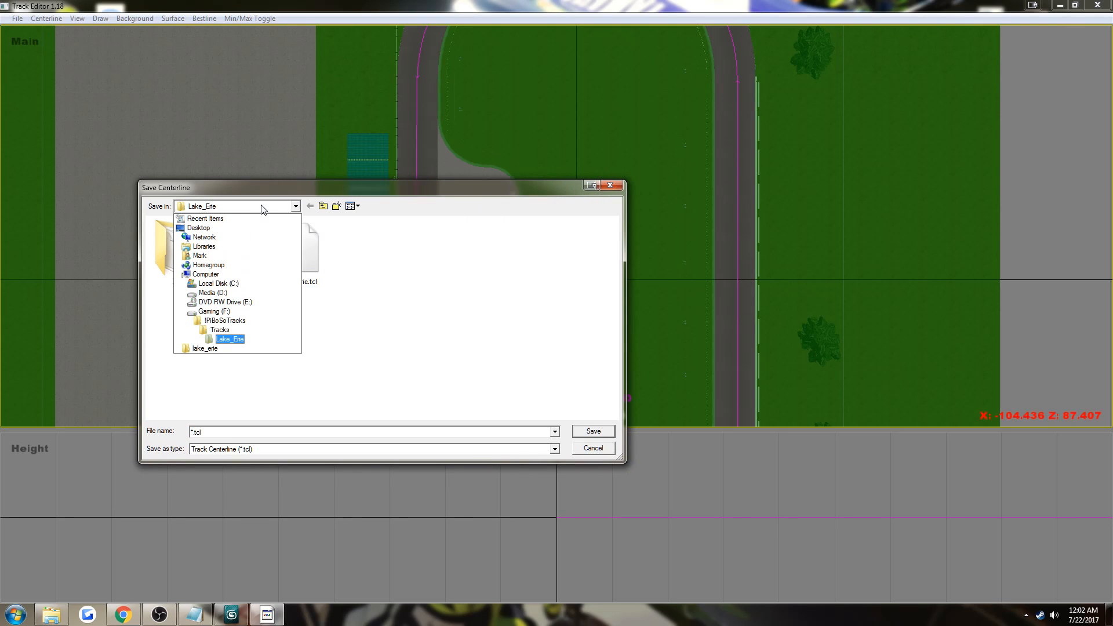
click(233, 330)
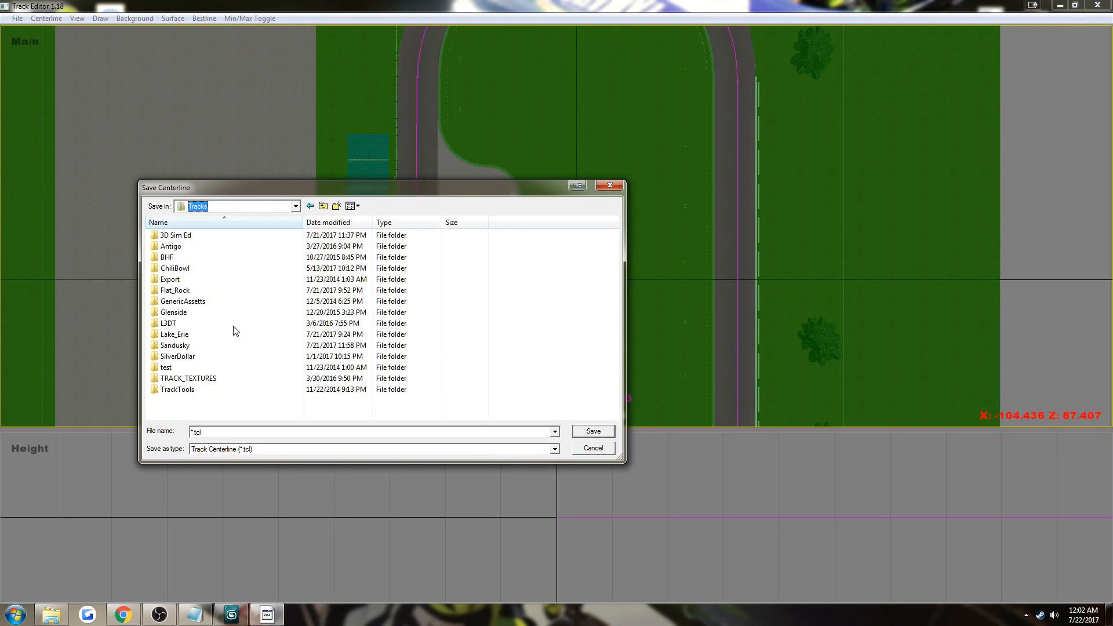
double_click(209, 352)
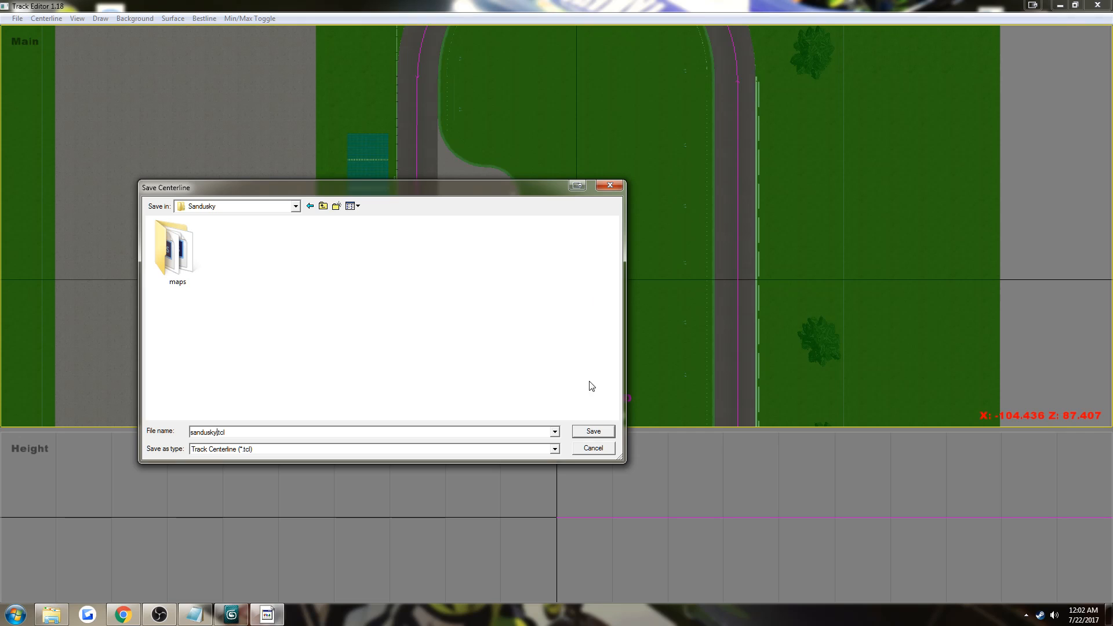
click(593, 431)
Step: Merge the saved centerline into the track
click(47, 18)
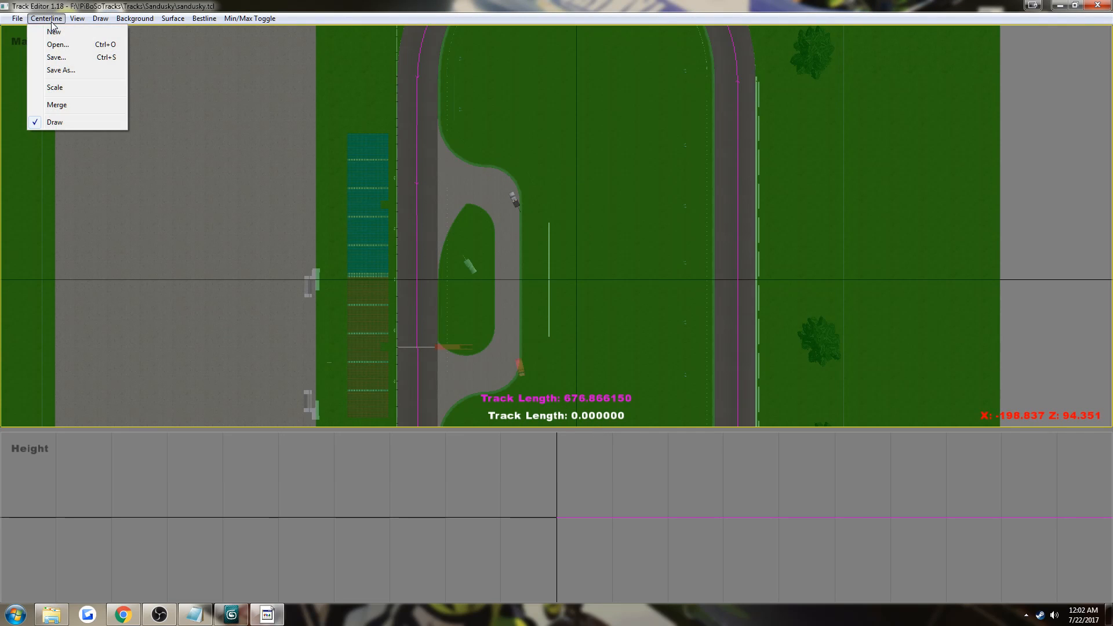
click(57, 104)
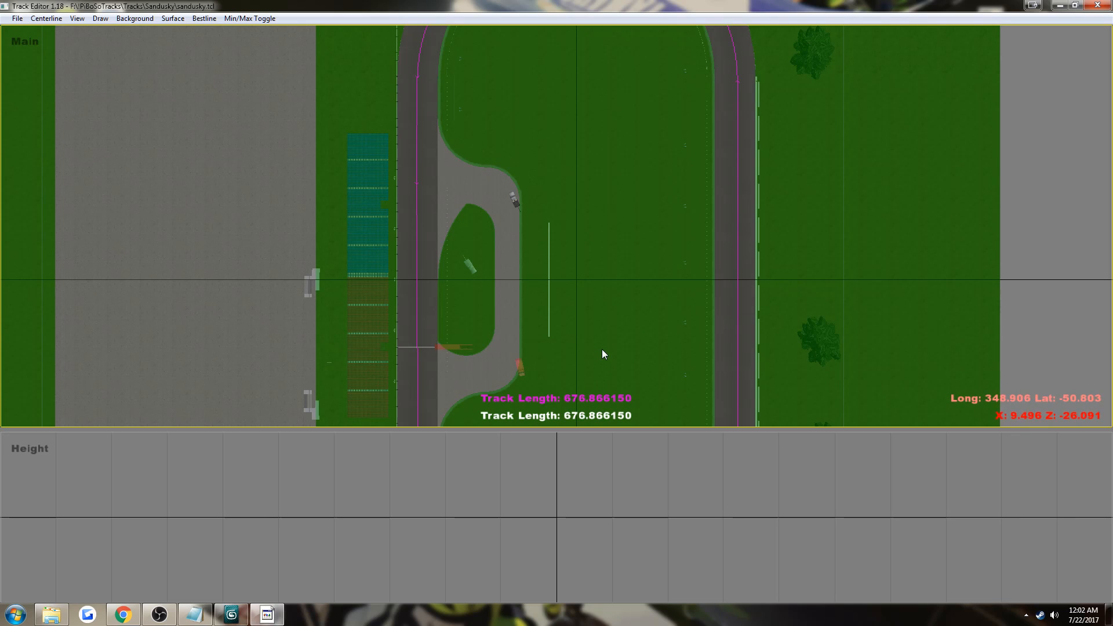
middle_drag(602, 349, 546, 276)
Step: Switch to Chrome and look up 676m in miles on Google in a new tab
click(124, 611)
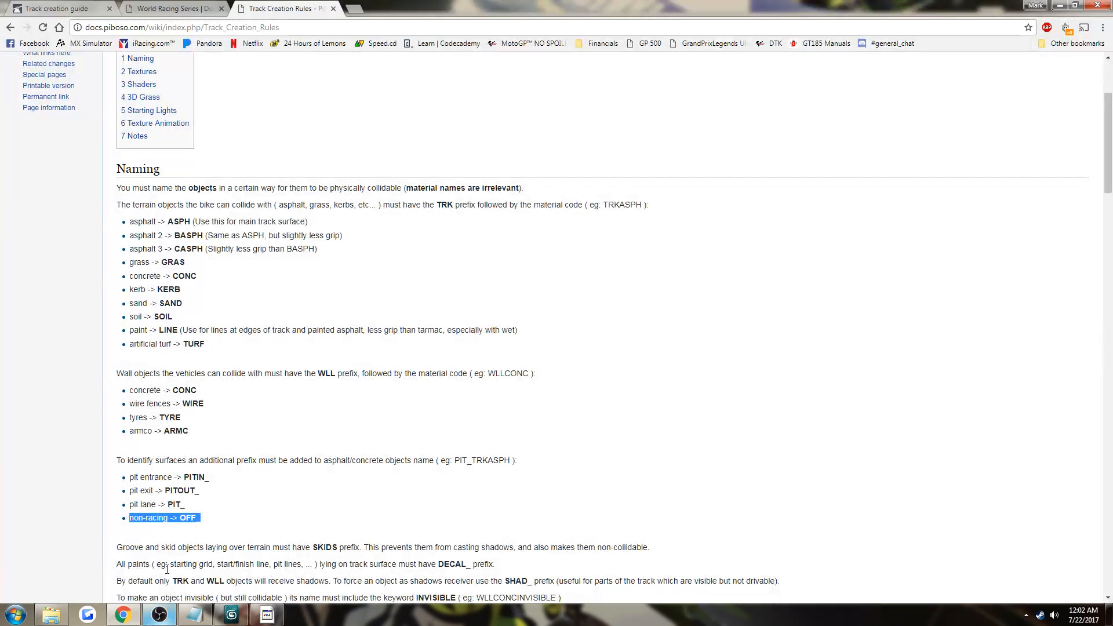
click(351, 10)
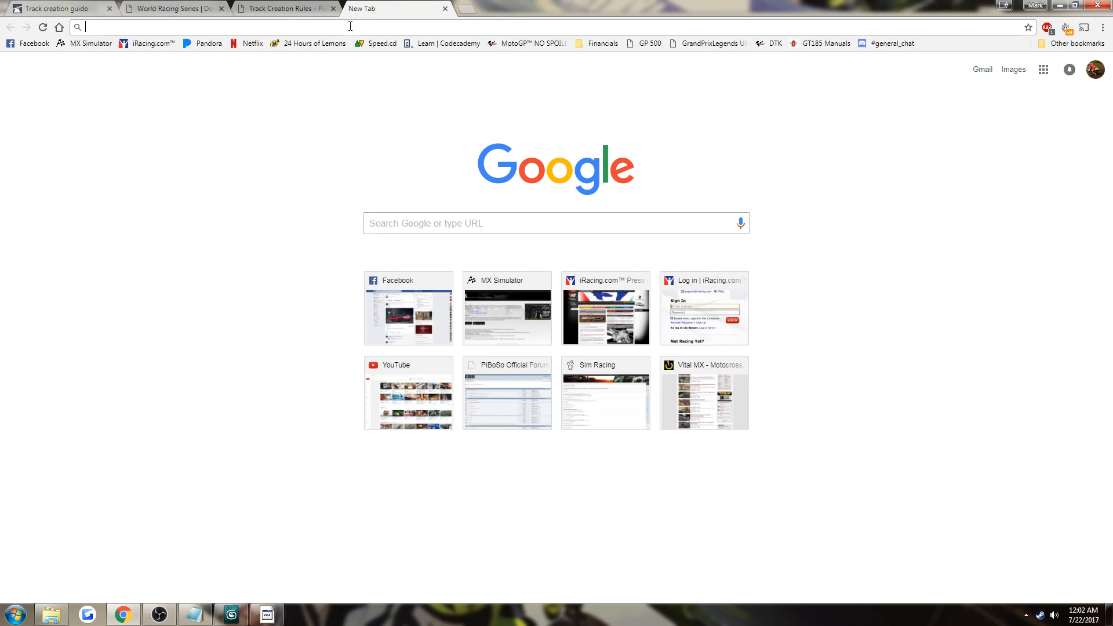
text(676m in)
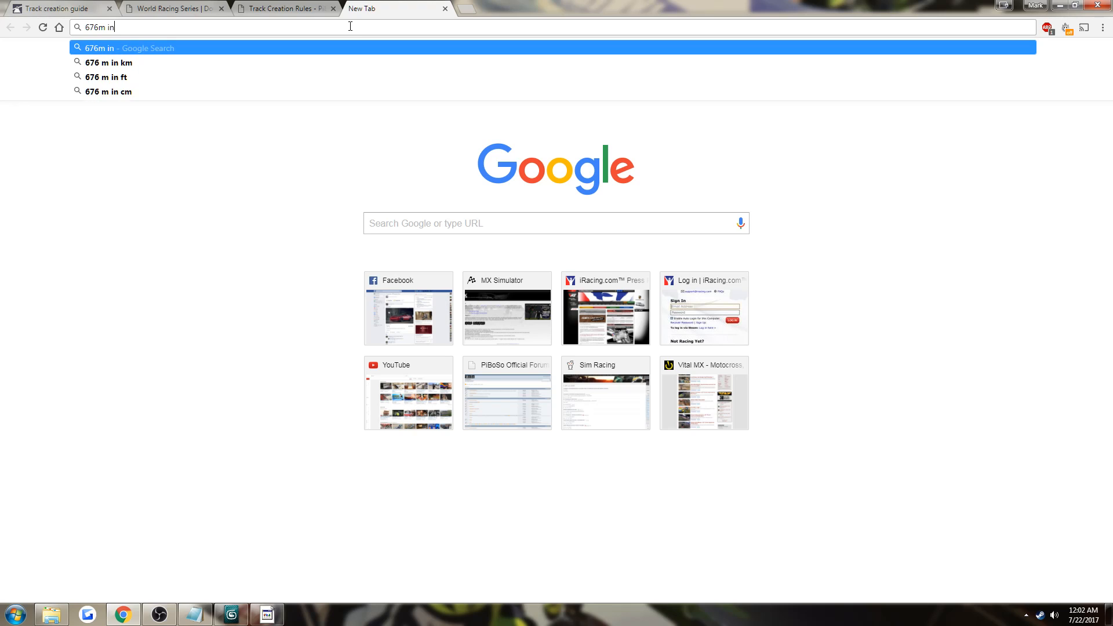
text( mile)
key(Return)
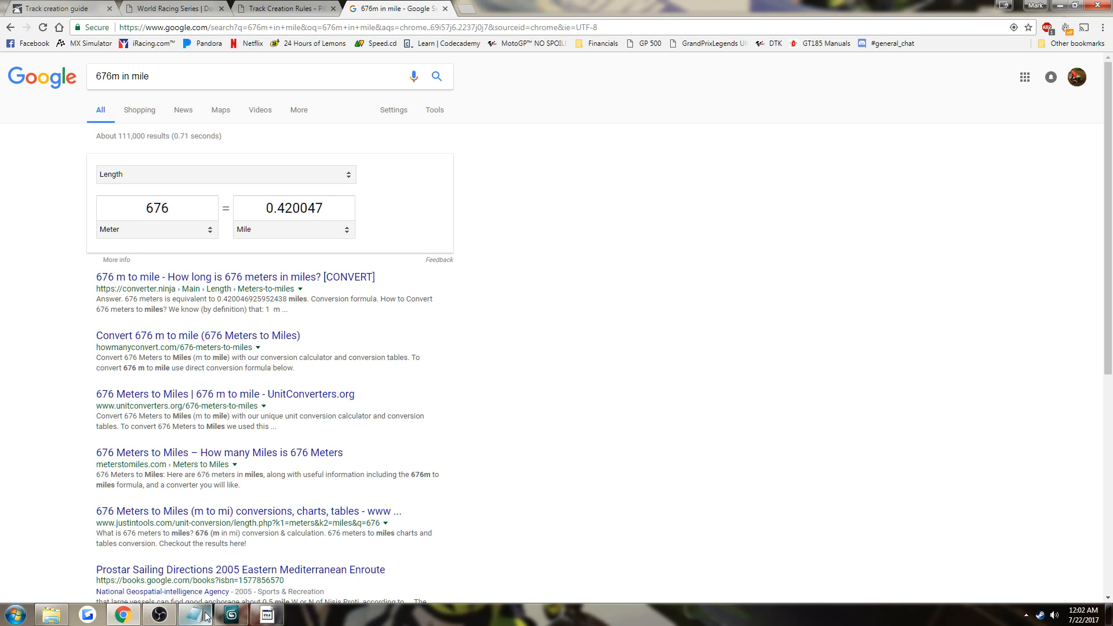
Step: Search Google for "sandusky speedway" and check the results for the real track's length
drag(300, 74, 1, 79)
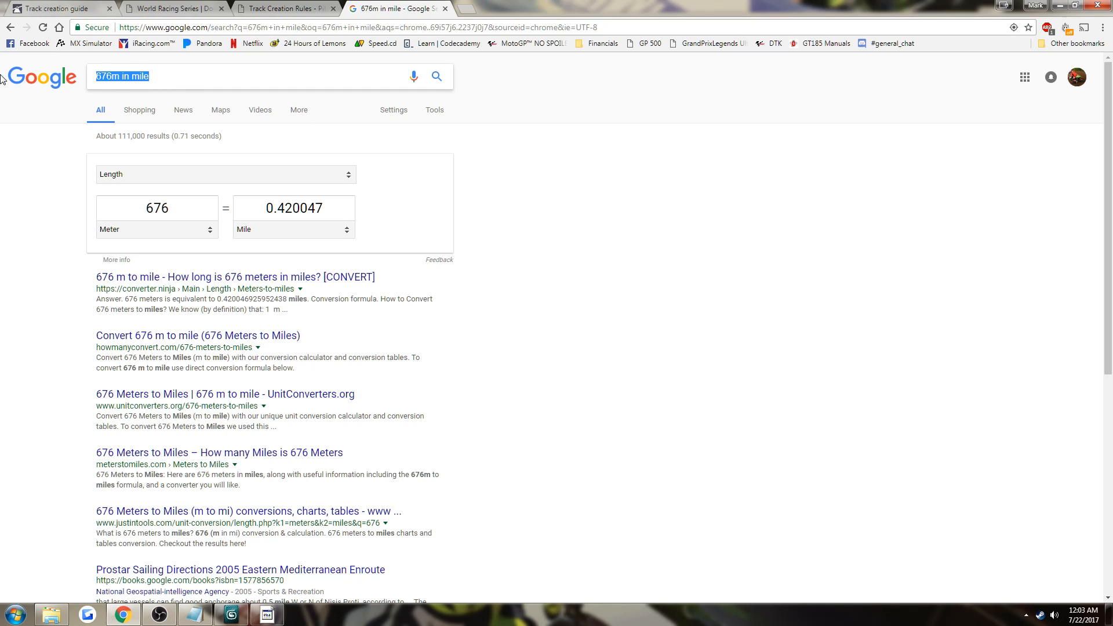
text(sandusky)
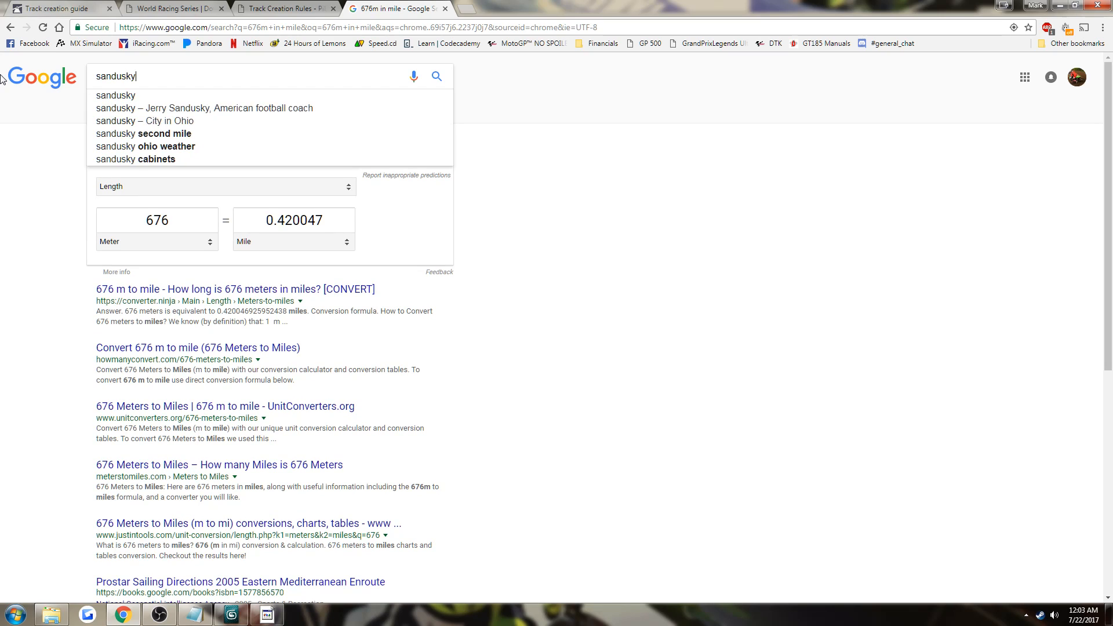
text( speedway)
key(Return)
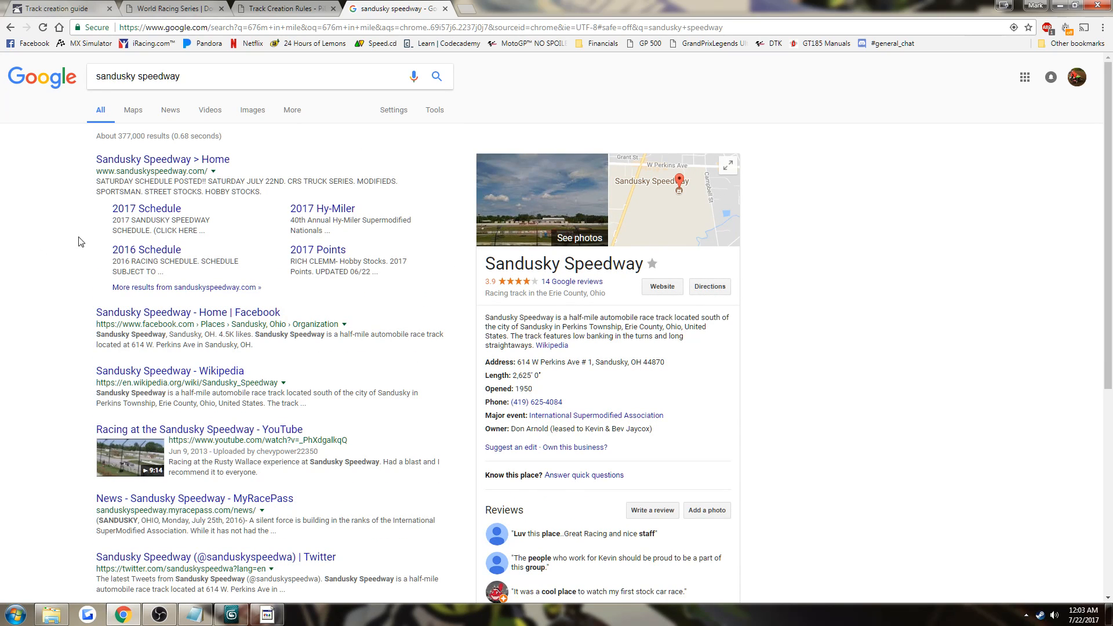
click(211, 166)
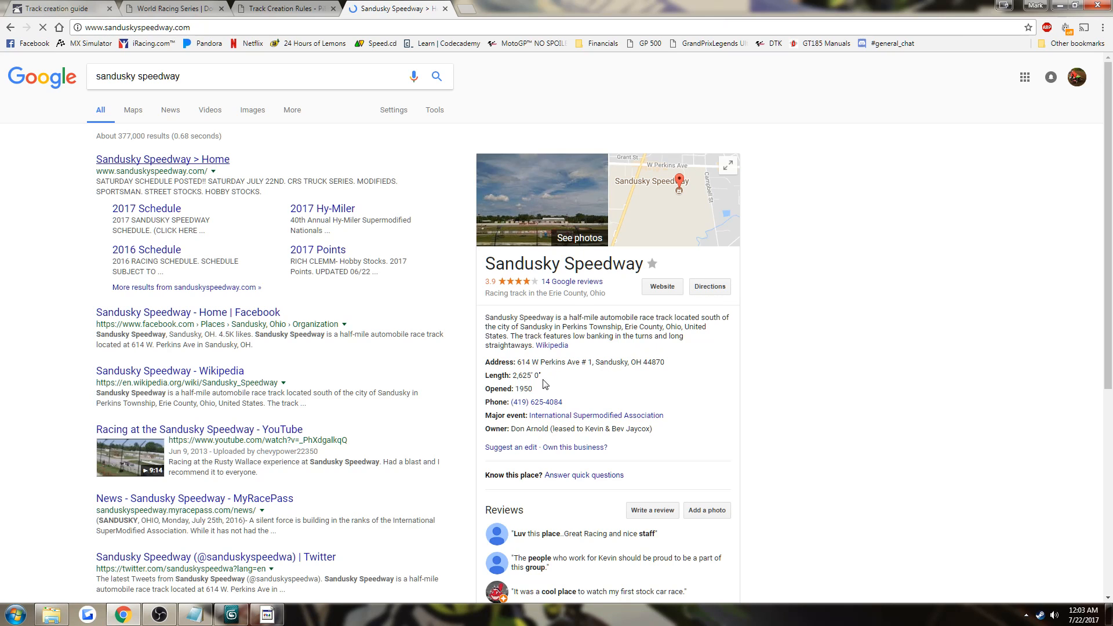
key(alt+Left)
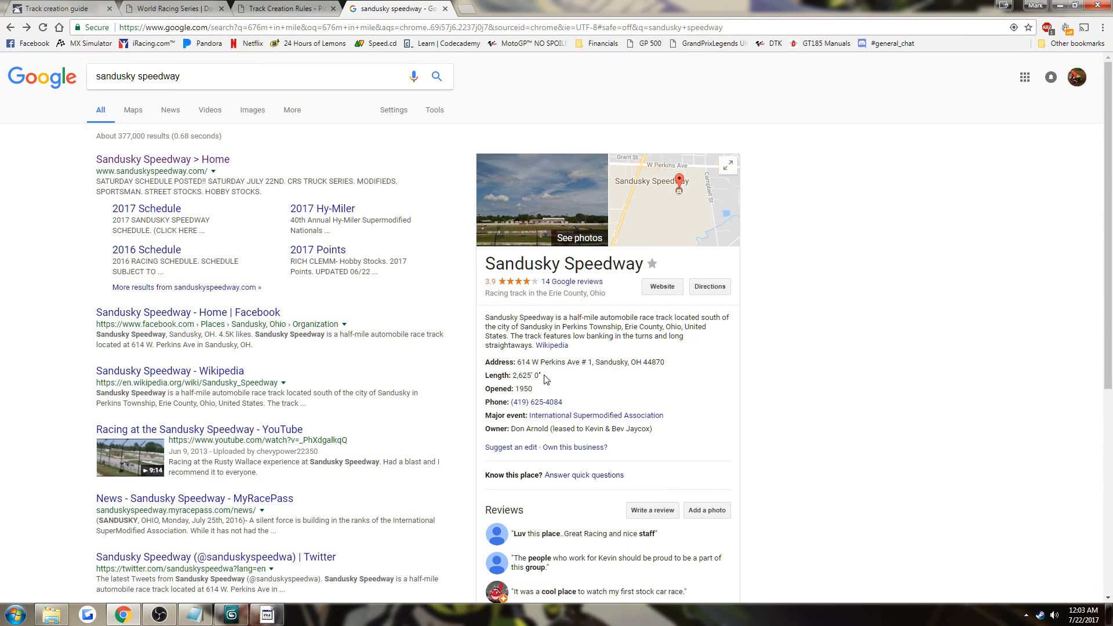
Step: Convert 2652ft to metres with a Google search
triple_click(209, 74)
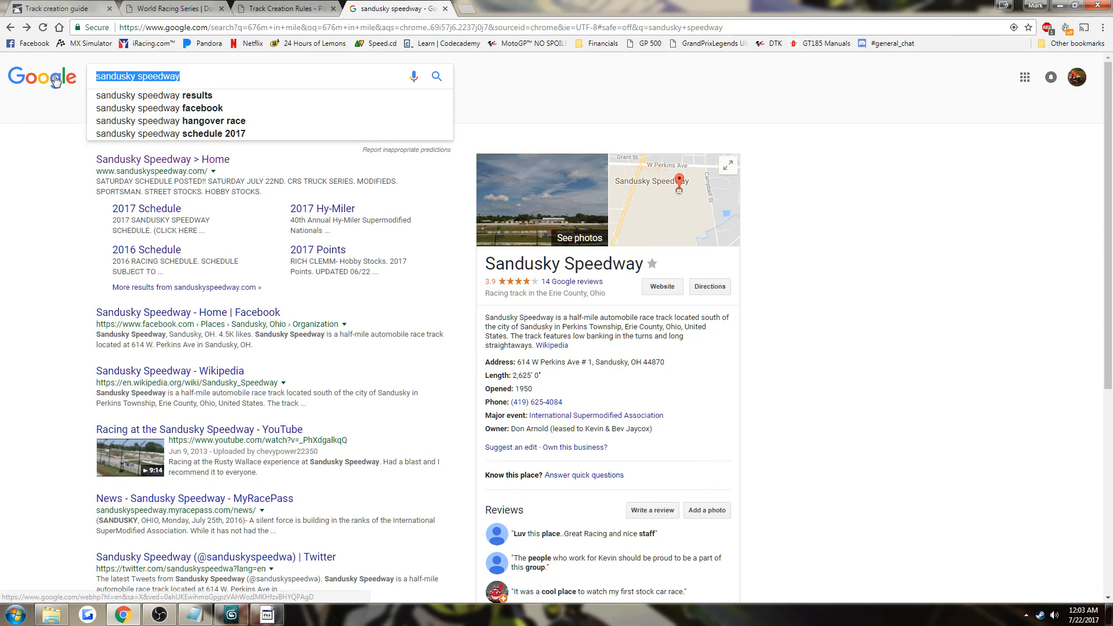
text(2652ft in m)
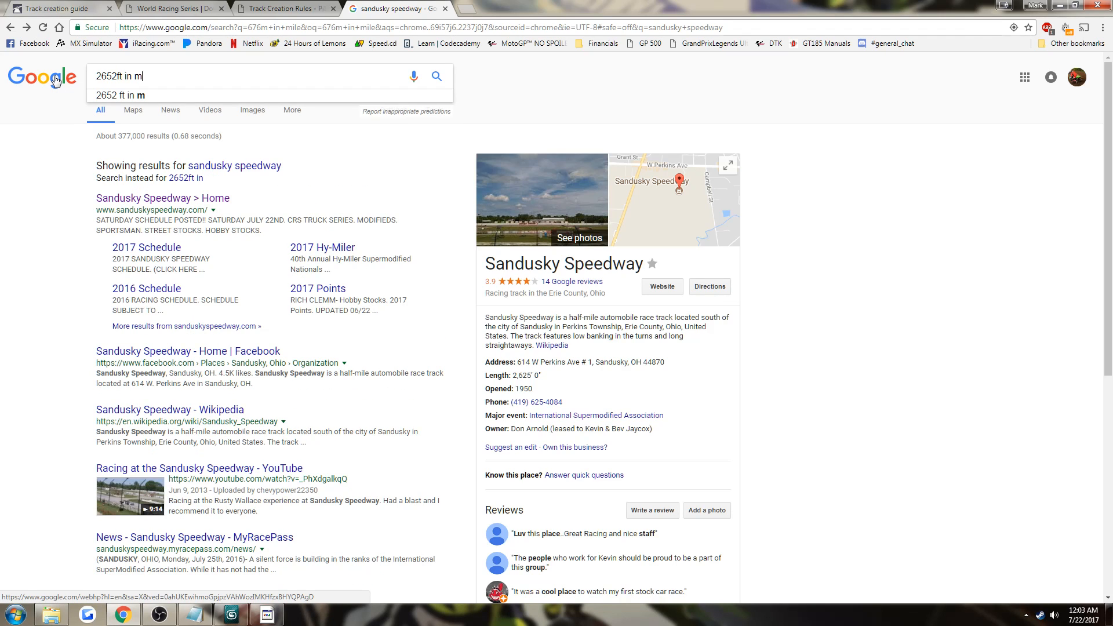
key(BackSpace)
text(m)
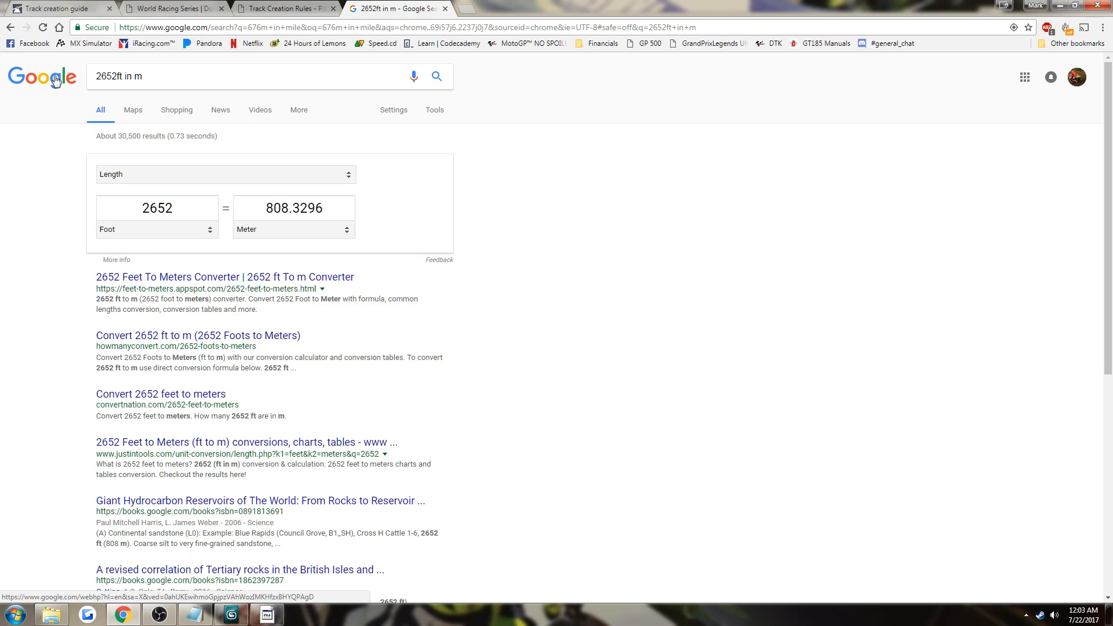
Step: Dismiss the EDF export log in 3ds Max and return to Track Editor to view the oval with its centerline
click(231, 614)
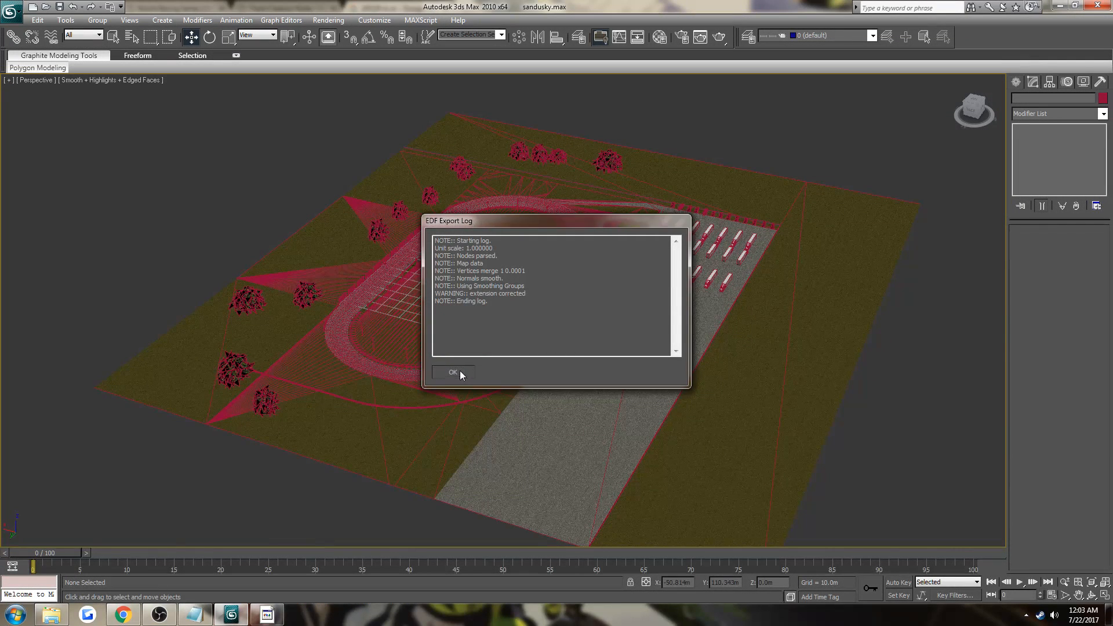
click(460, 372)
mouse_move(275, 619)
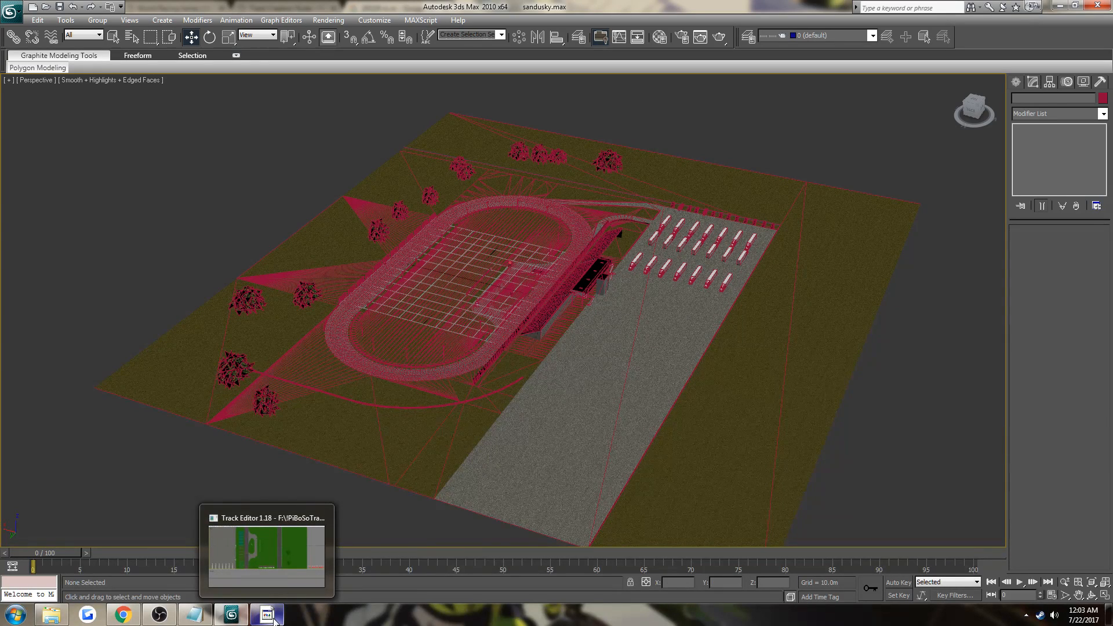
mouse_move(224, 619)
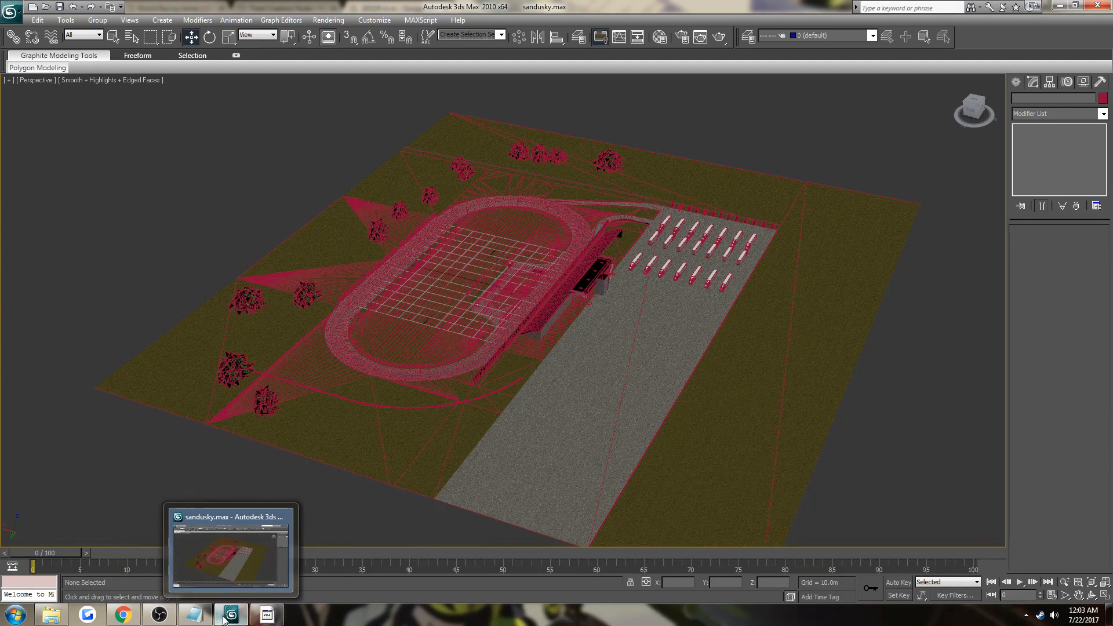
click(138, 621)
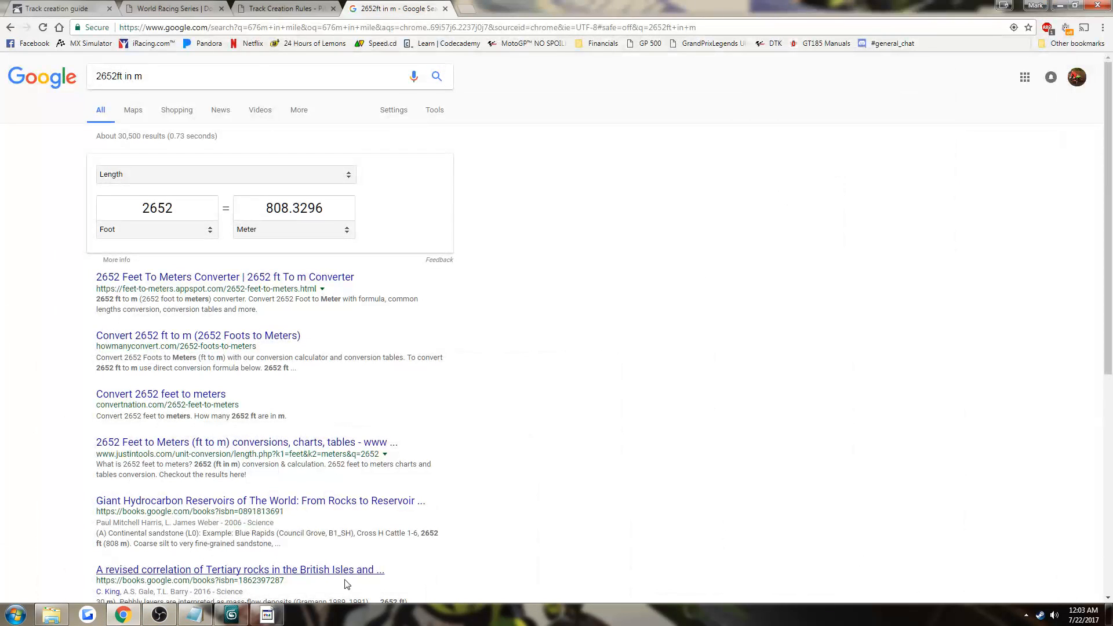
click(270, 617)
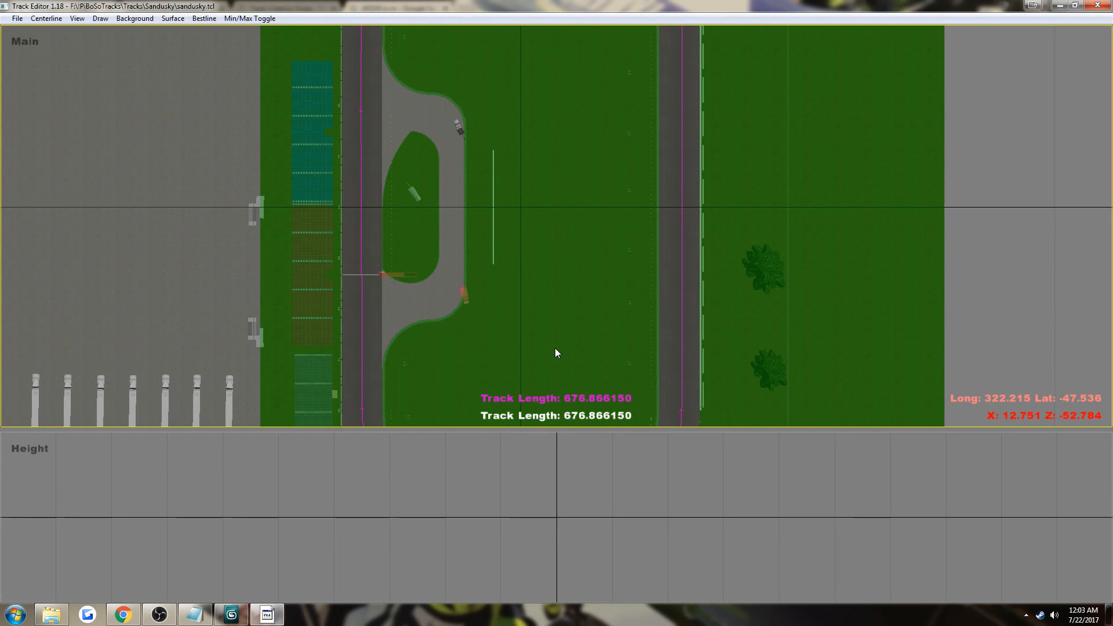
scroll(555, 349, down, 5)
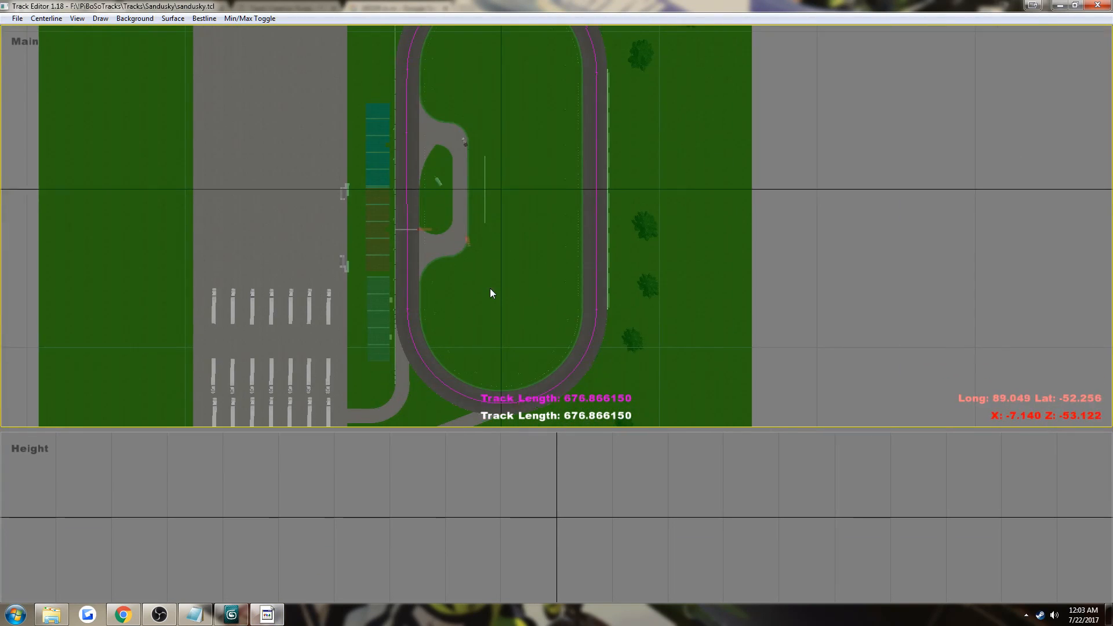
scroll(490, 306, up, 2)
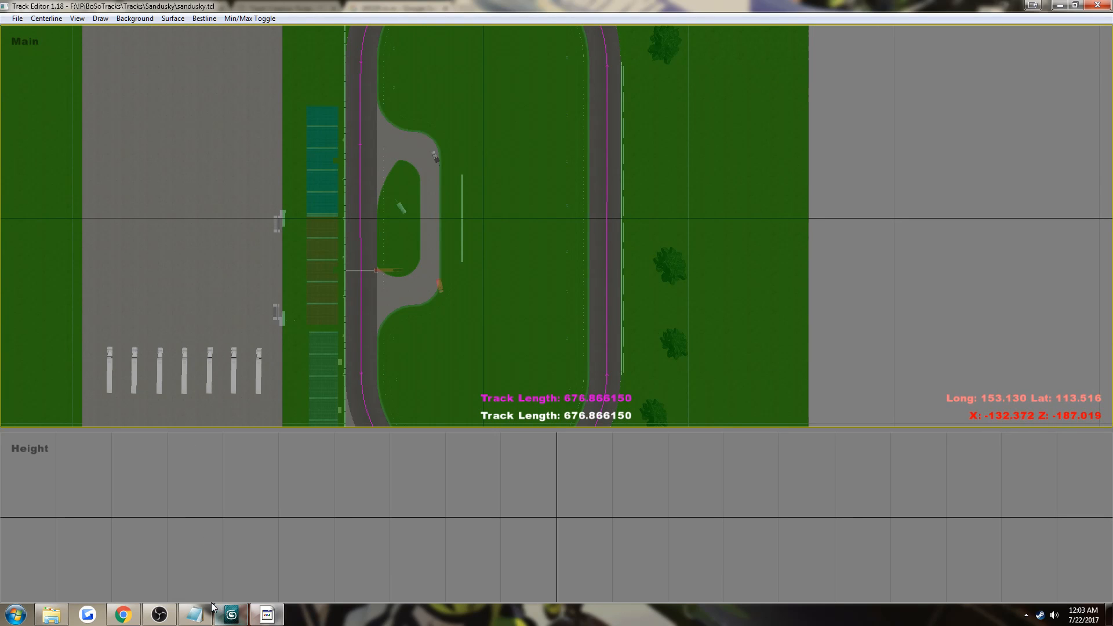
Step: Set the track length to 0.5 in sandusky.ini in Notepad, save the file and close it
mouse_move(198, 621)
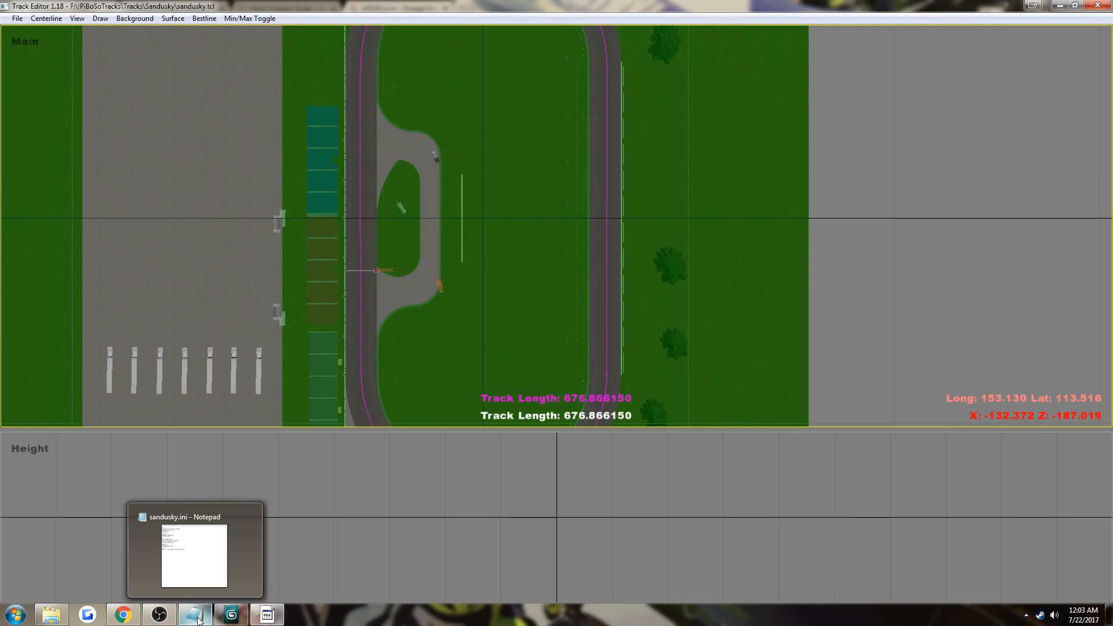
click(197, 616)
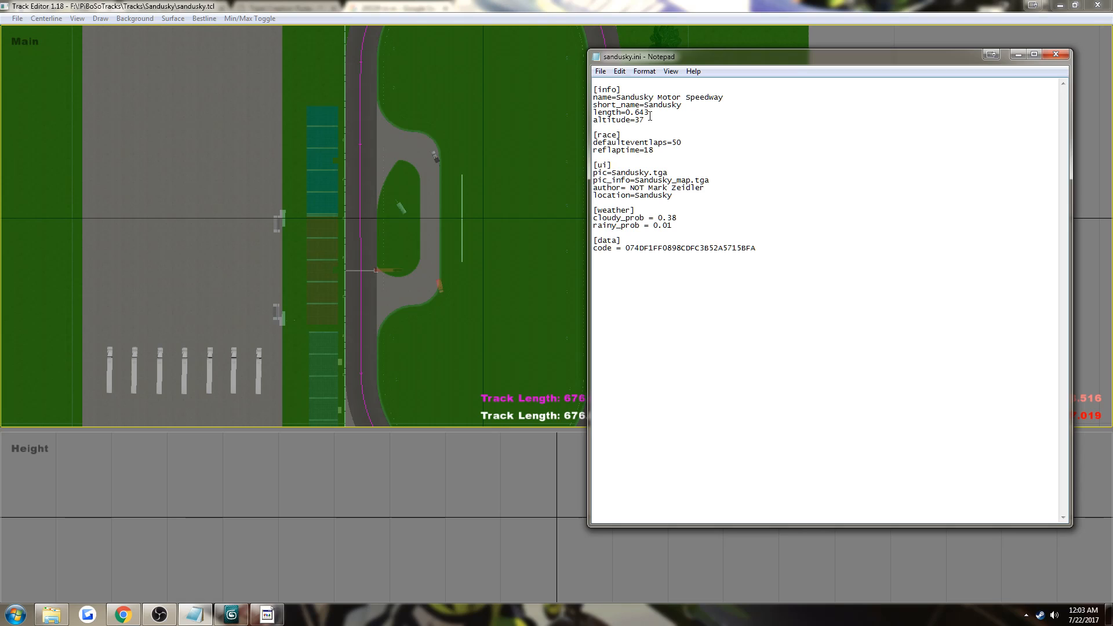
drag(650, 114, 636, 112)
key(BackSpace)
click(599, 70)
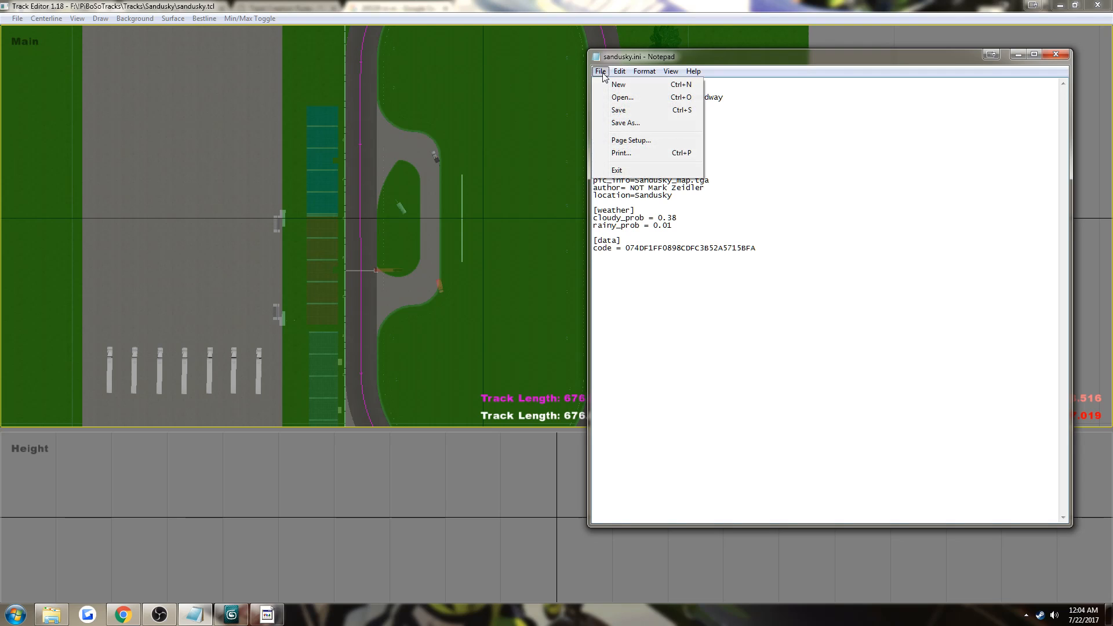
click(630, 111)
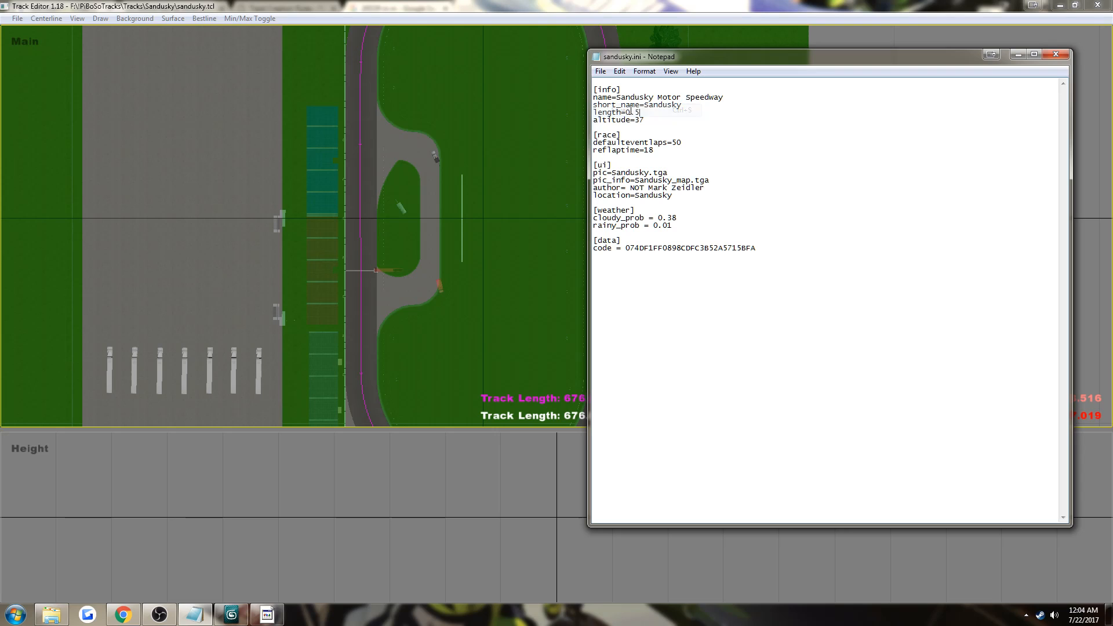
click(1055, 55)
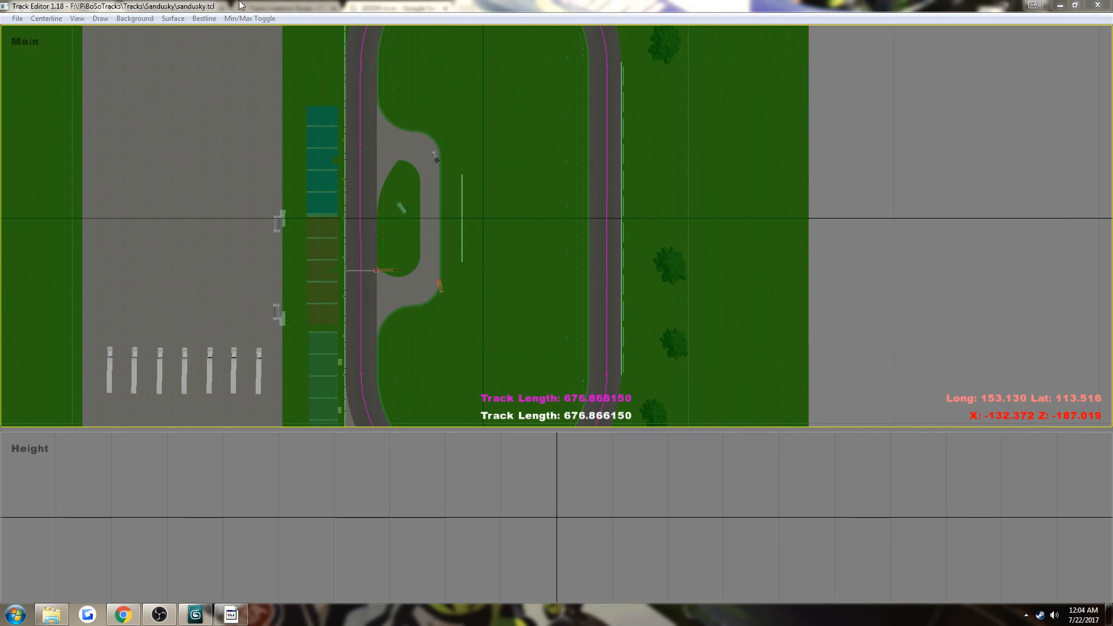
Step: Open the Race Data settings in Track Editor and set the game to World Racing Series
click(77, 18)
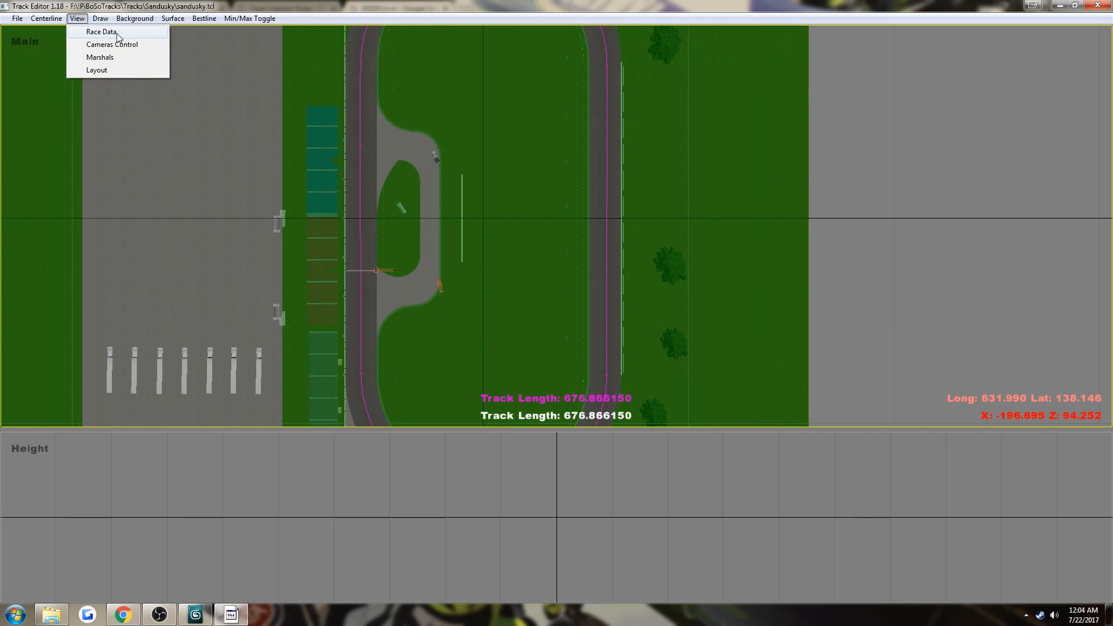
click(118, 36)
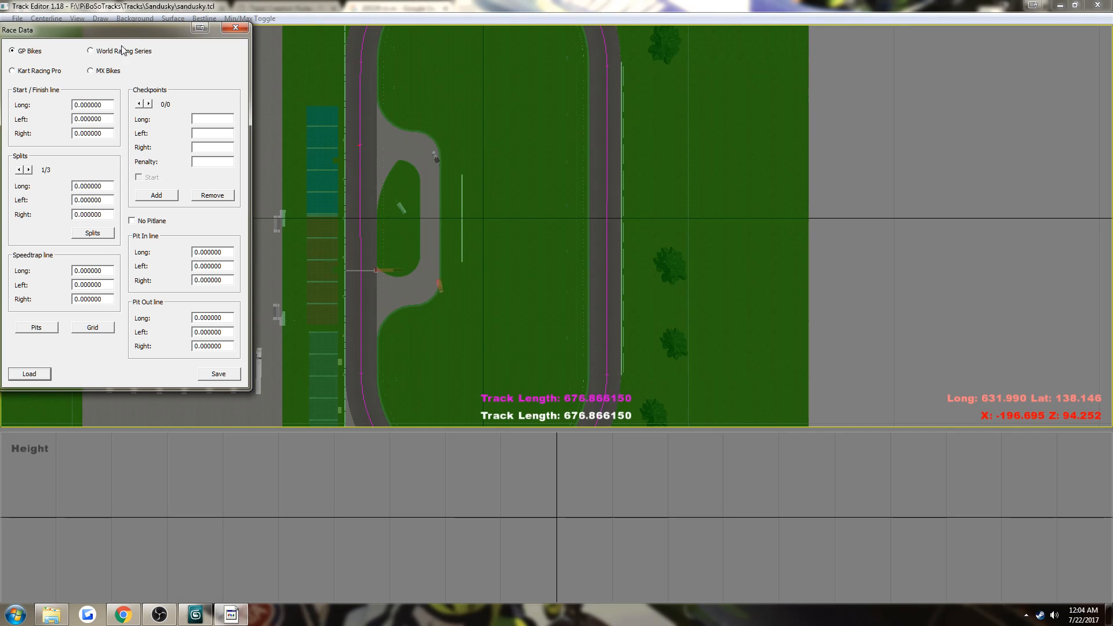
drag(126, 29, 140, 52)
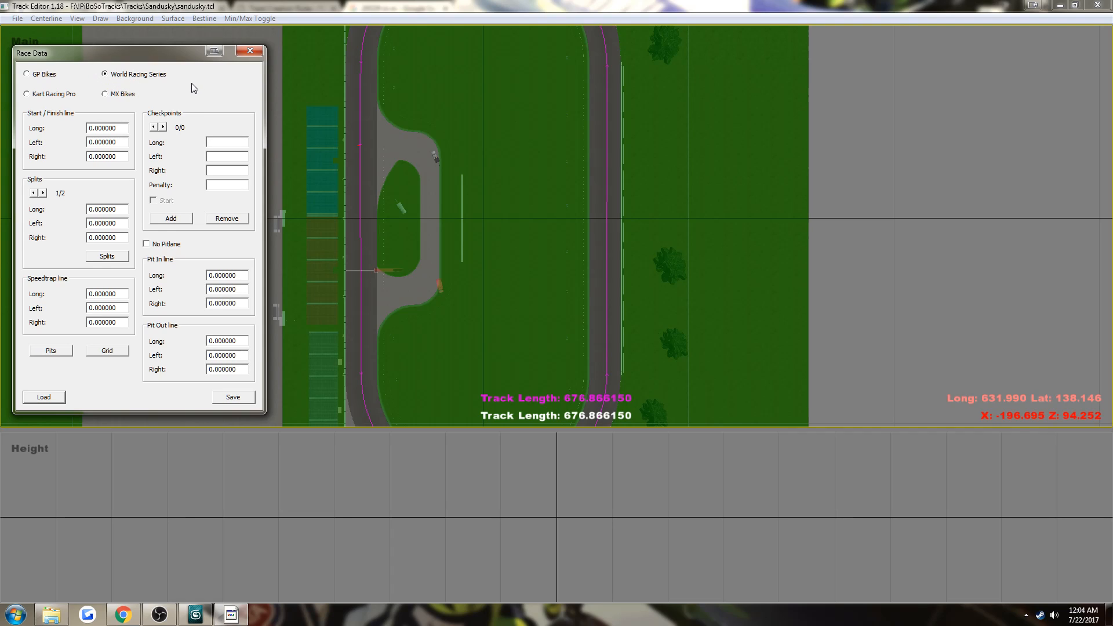
Step: Set the start/finish line to Long 61, Left -8 and Right 8 in the race data
click(55, 399)
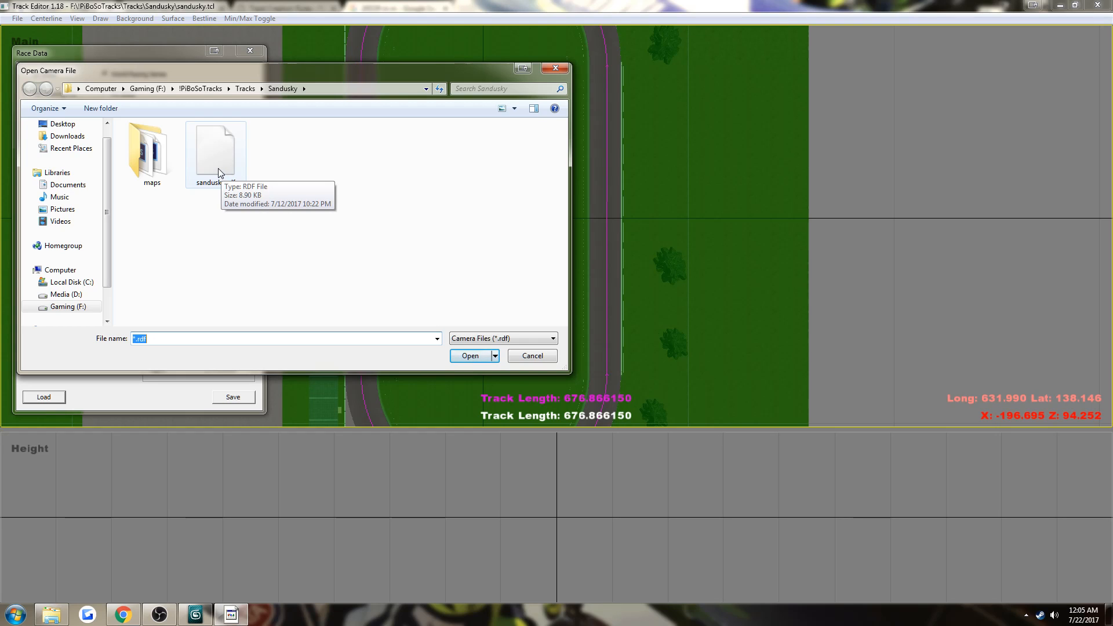
click(538, 359)
double_click(124, 129)
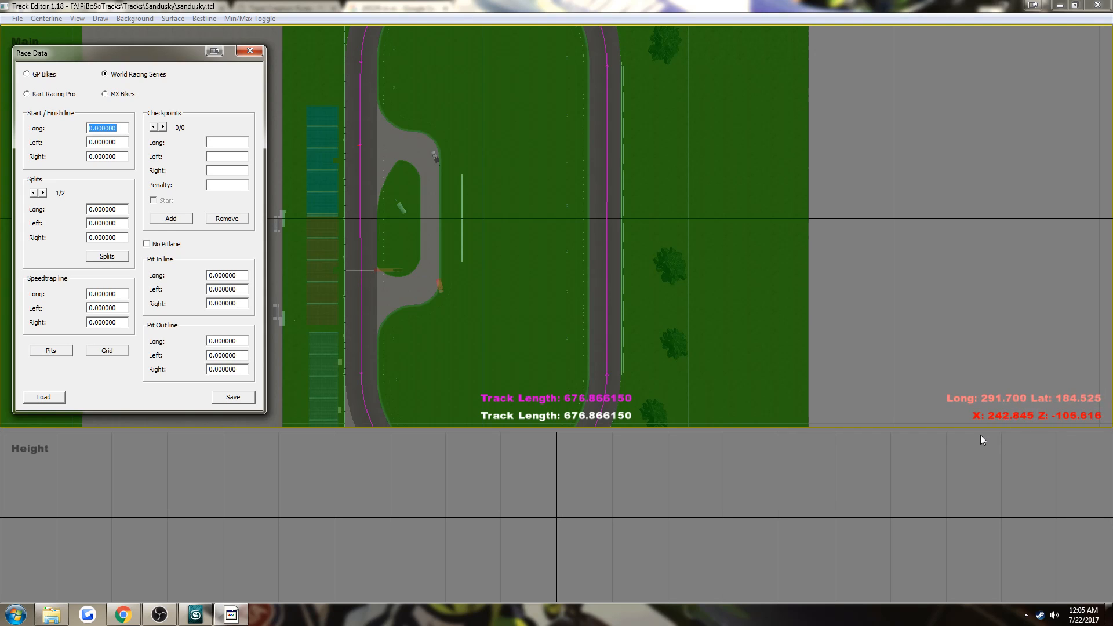
drag(980, 430, 974, 552)
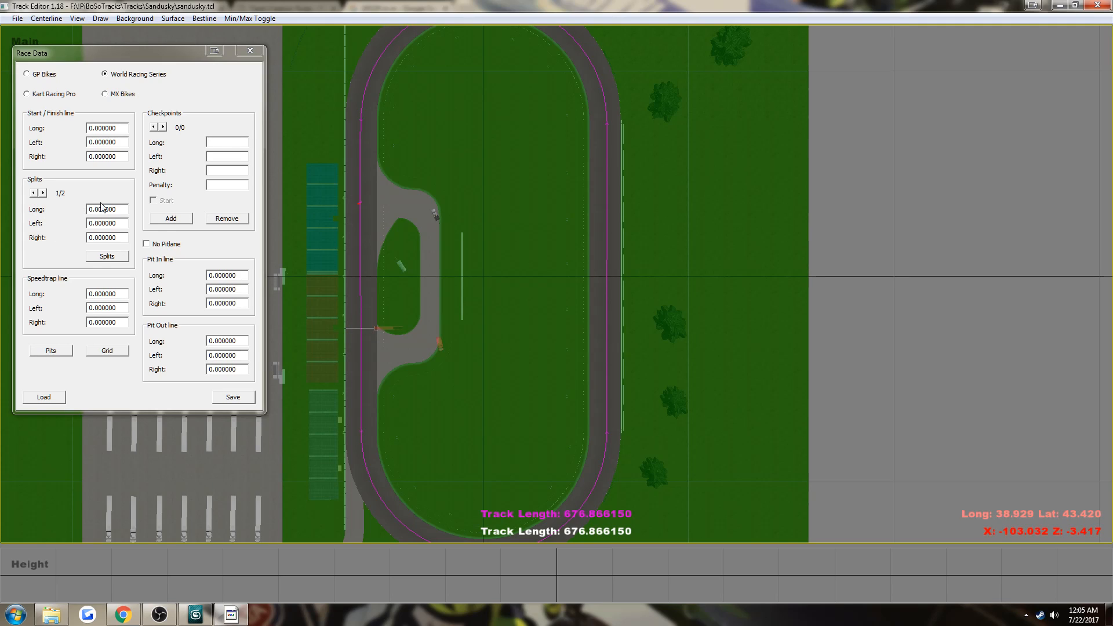
click(124, 129)
double_click(125, 129)
text(61)
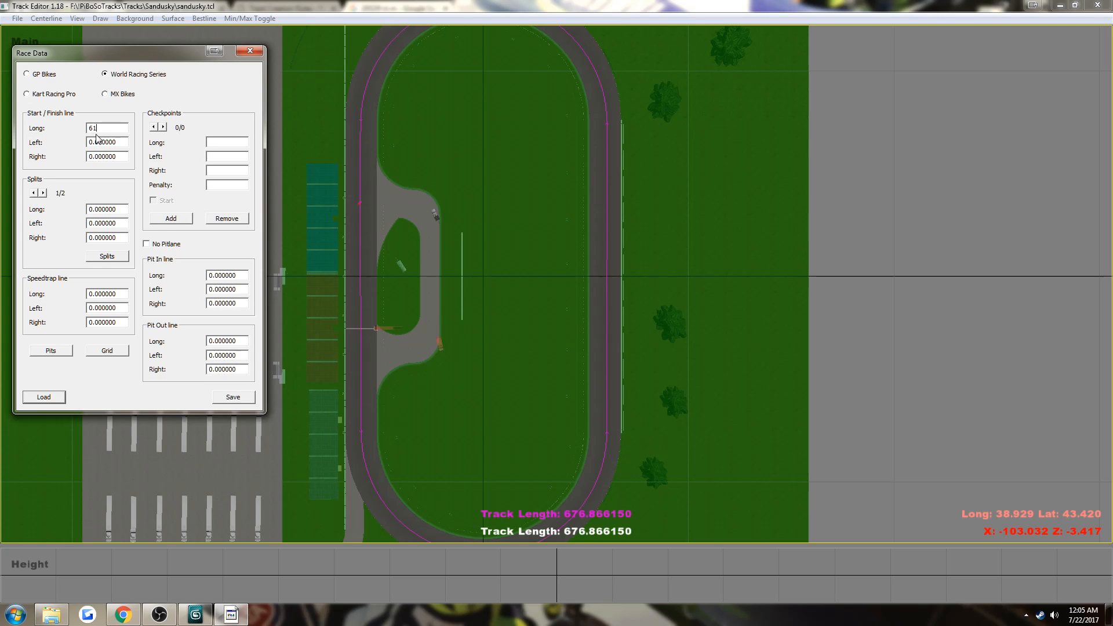
drag(119, 141, 3, 141)
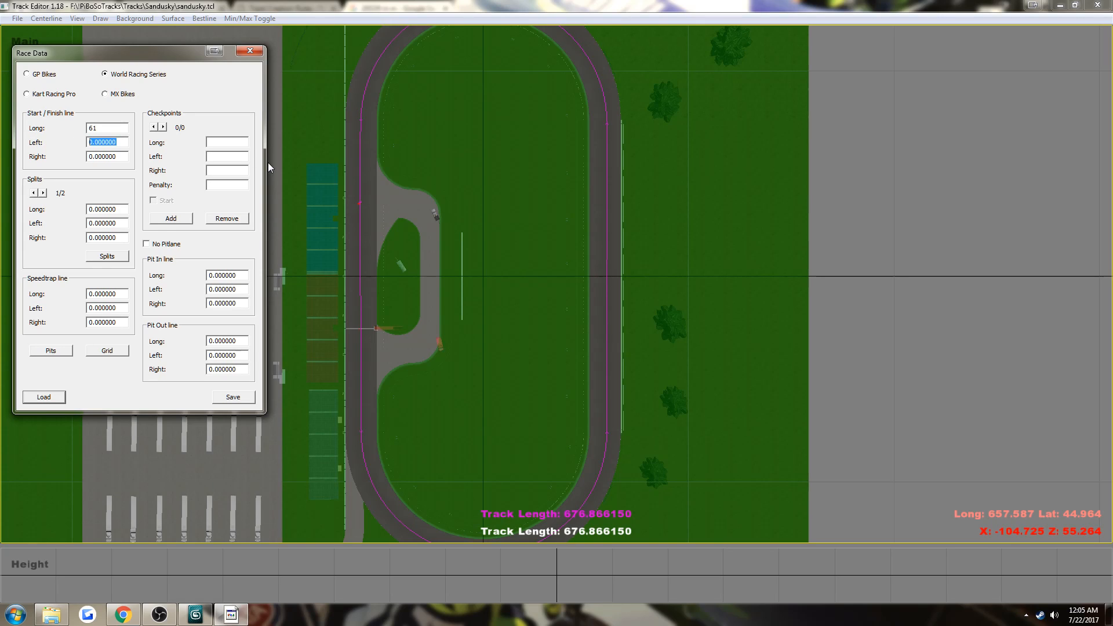
text(-8)
drag(120, 156, 32, 155)
text(8)
Step: Generate the two split lines automatically and check each split's values
click(120, 262)
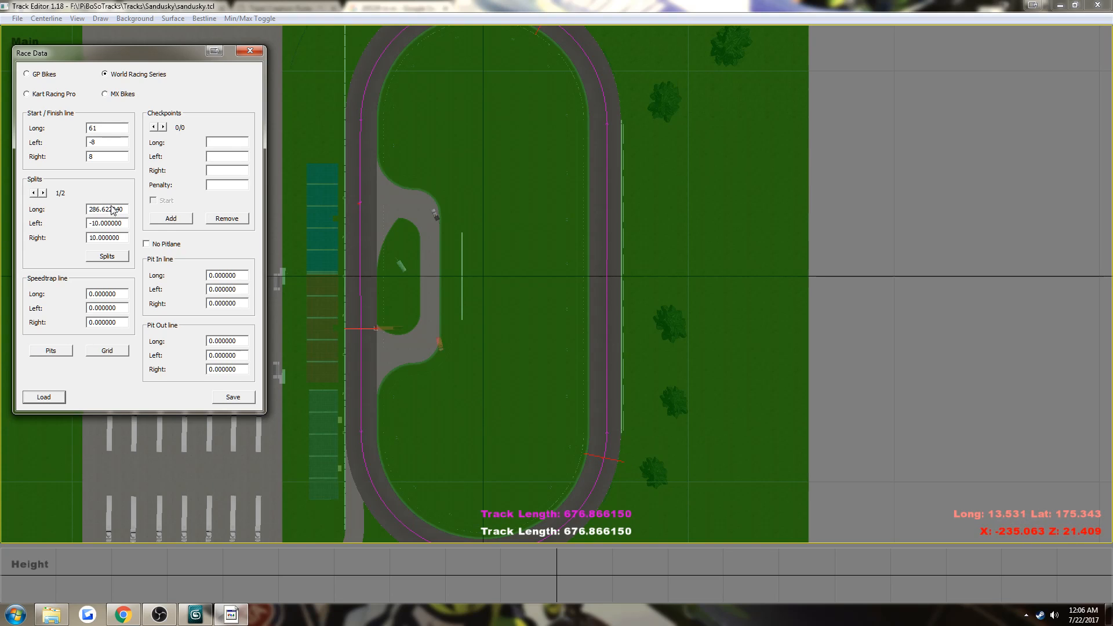
click(43, 193)
click(34, 193)
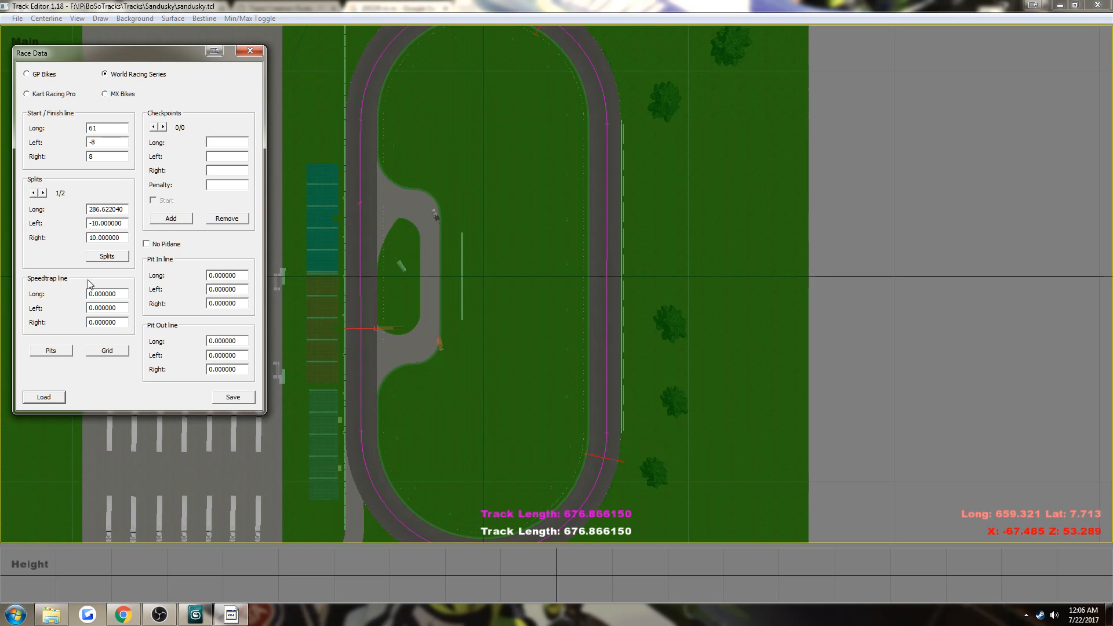
Step: Set the speedtrap line to Long 435, Left -8 and Right 8
double_click(107, 294)
text(435)
key(Tab)
text(-)
key(Tab)
text(8)
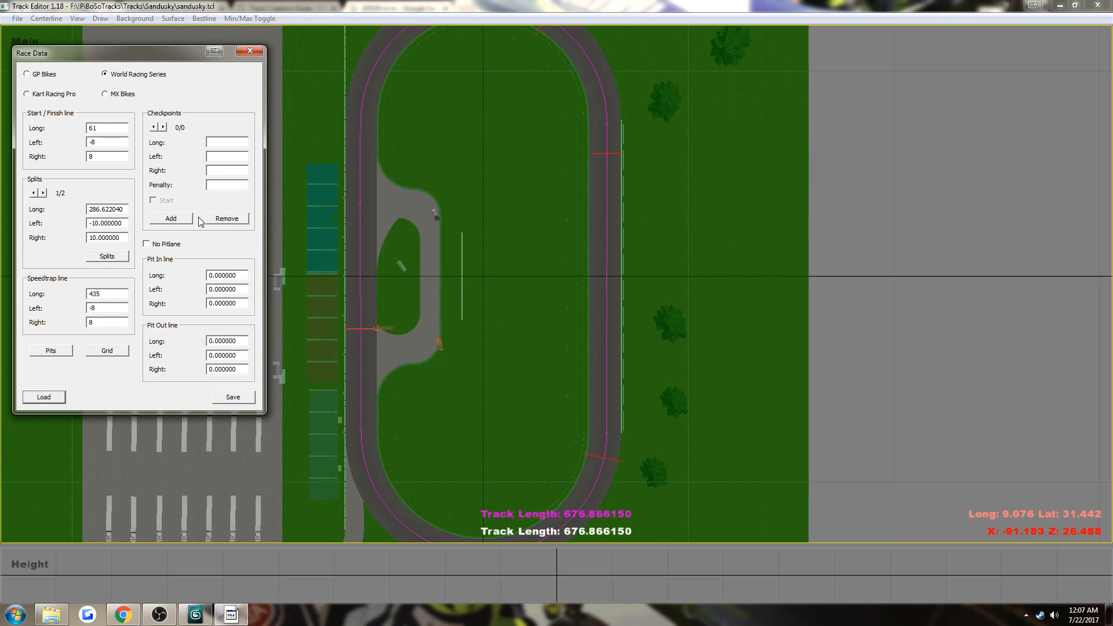
Step: Define the pit in line with Long 10, Left -40 and Right -25
double_click(236, 275)
text(8)
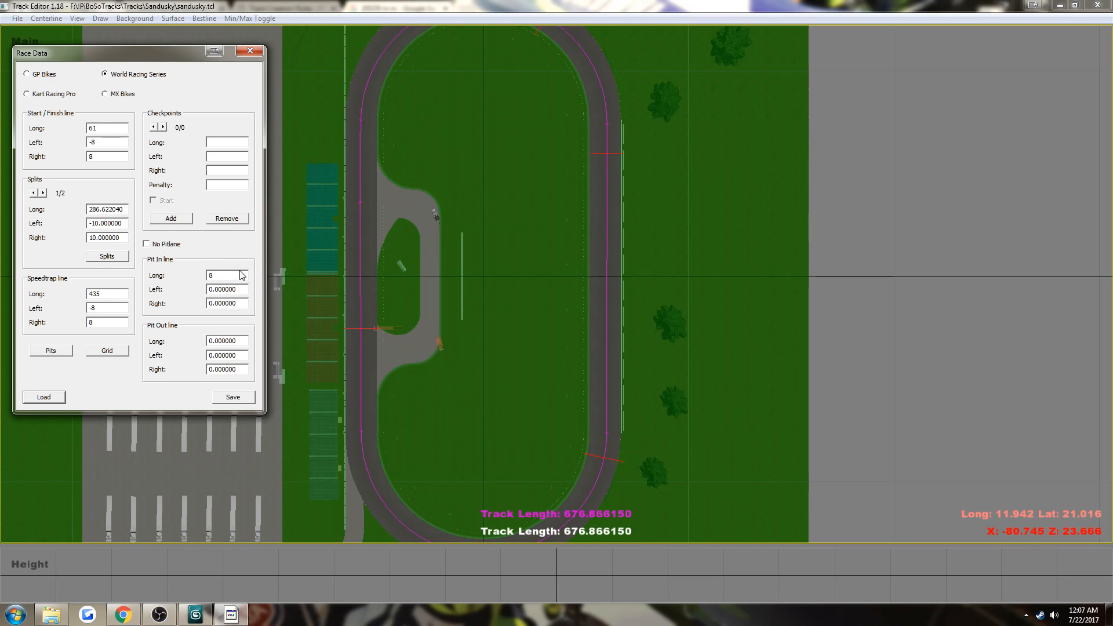
key(Tab)
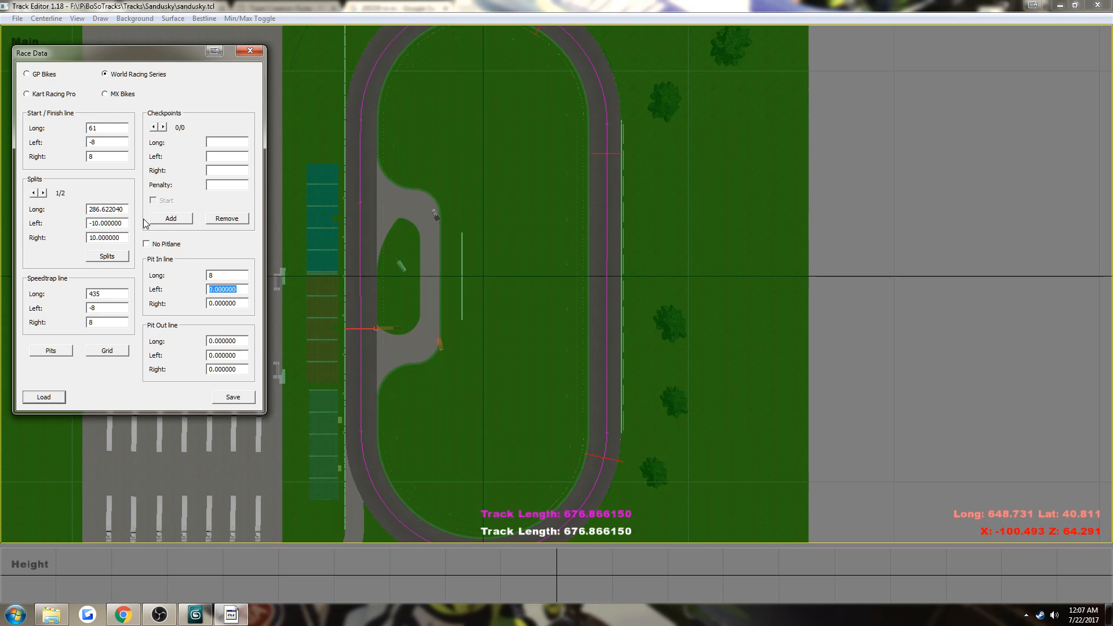
text(-40)
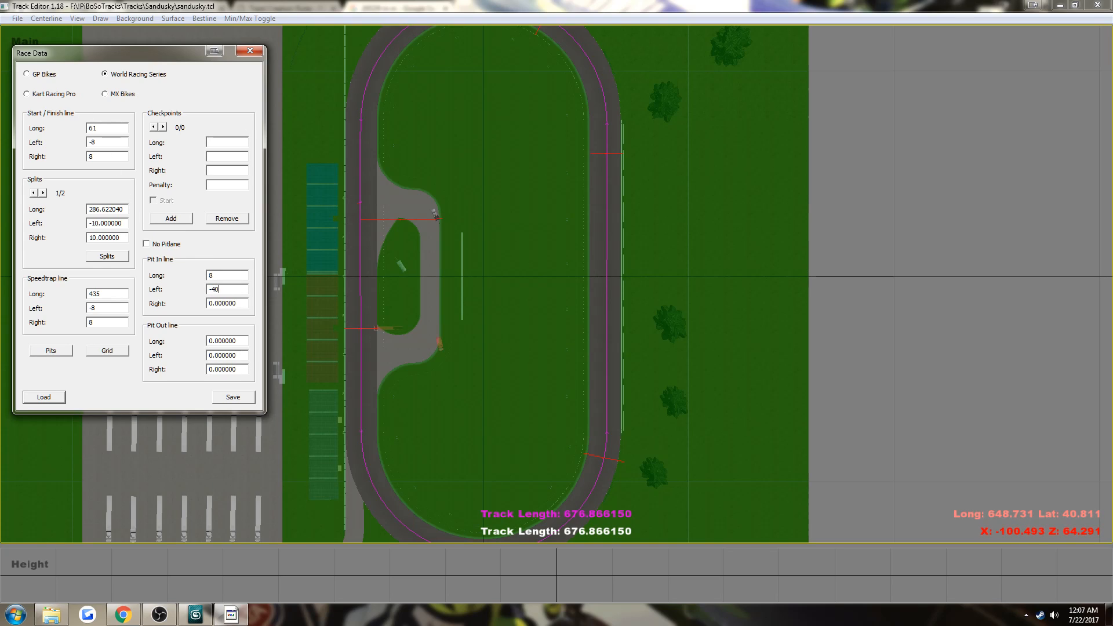
key(Tab)
text(-28)
key(shift+Tab)
key(shift+Tab)
text(12)
key(BackSpace)
key(Tab)
key(Tab)
text(-)
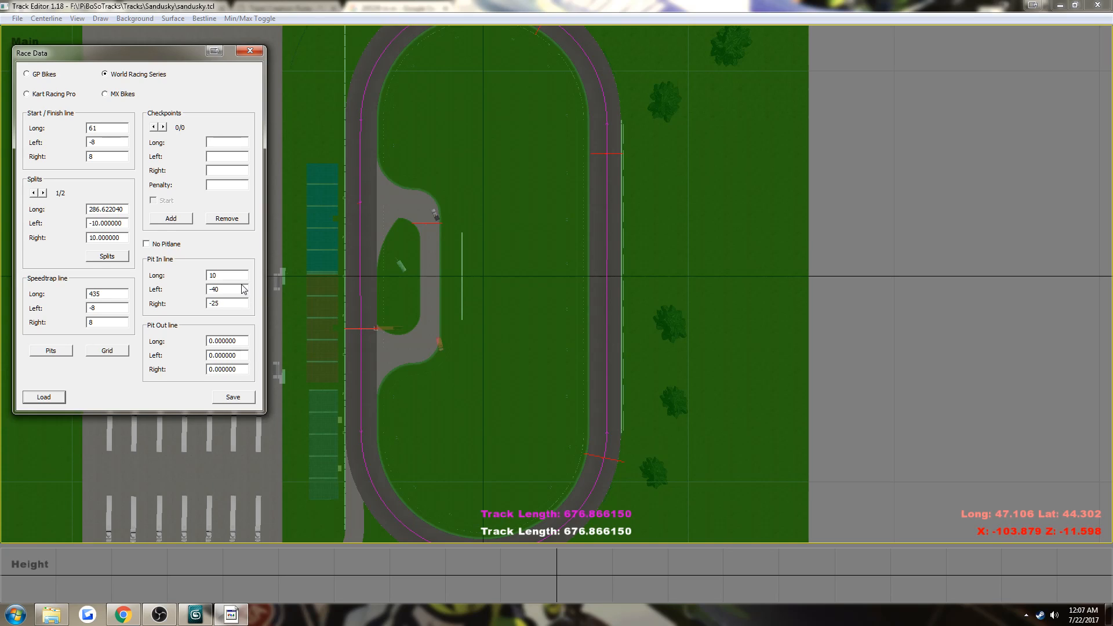
Step: Define the pit out line with Long 62, Left -40 and Right -25
double_click(245, 341)
text(58)
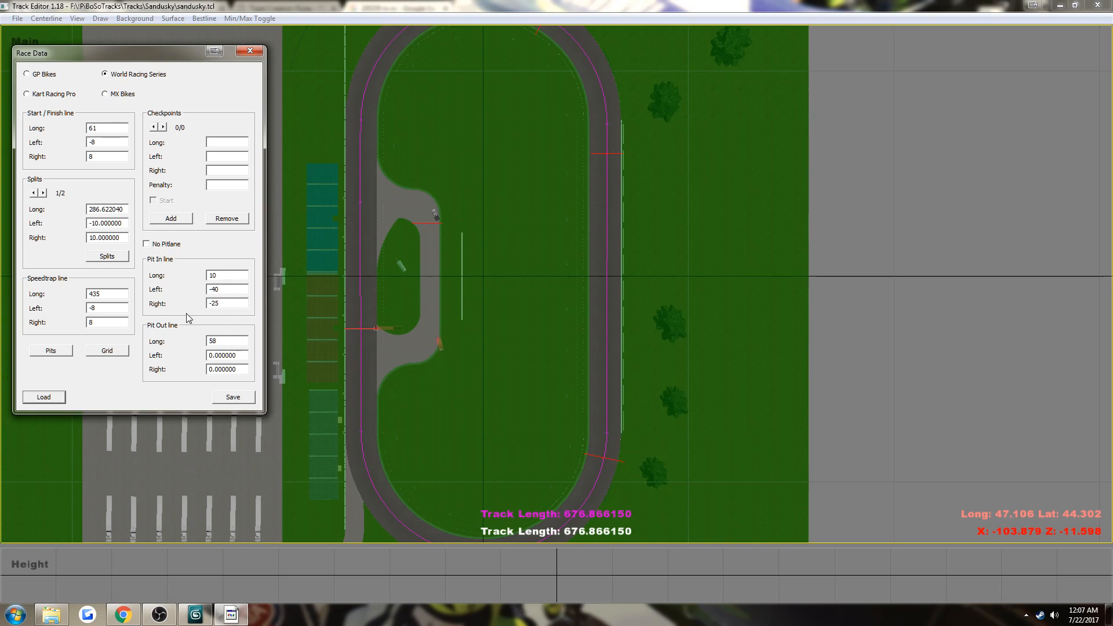
double_click(240, 353)
text(-40)
key(Tab)
text(-25)
click(220, 341)
double_click(220, 341)
text(62)
Step: Set up 12 pits with absolute positioning in the pit generator, giving the pits Start Long 61 and Diff Long 1
click(53, 351)
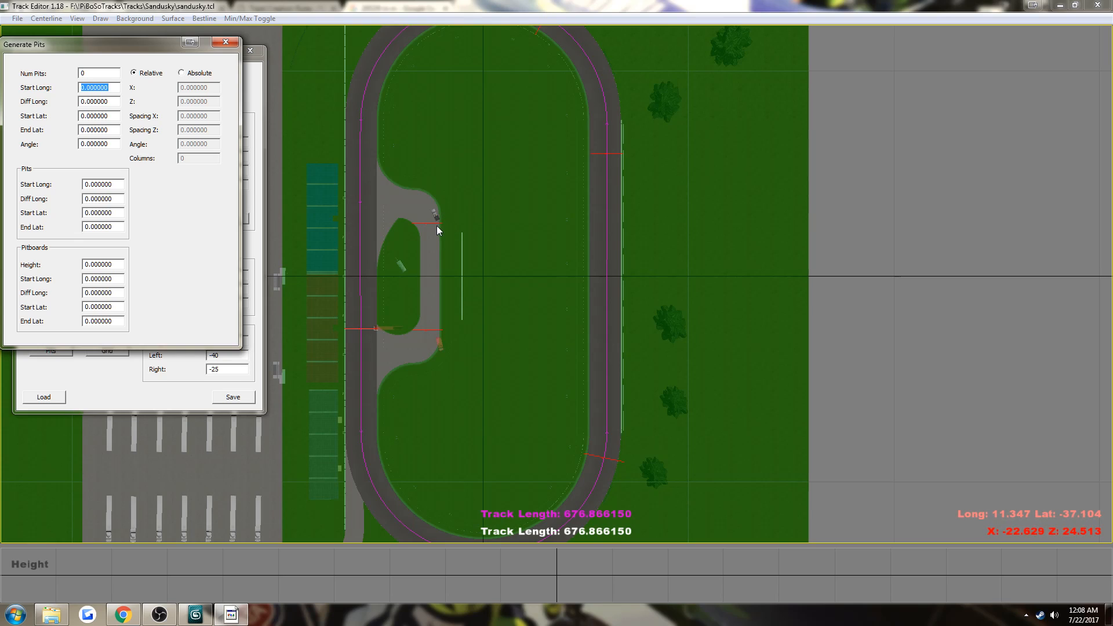
double_click(114, 184)
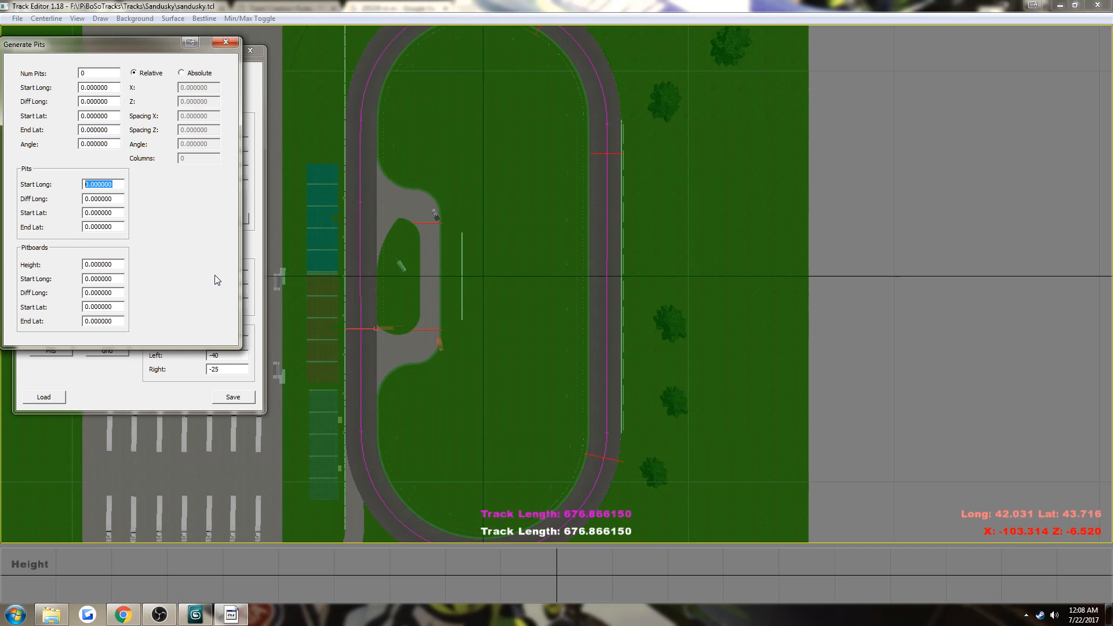
text(61)
key(Tab)
text(1)
drag(98, 73, 27, 74)
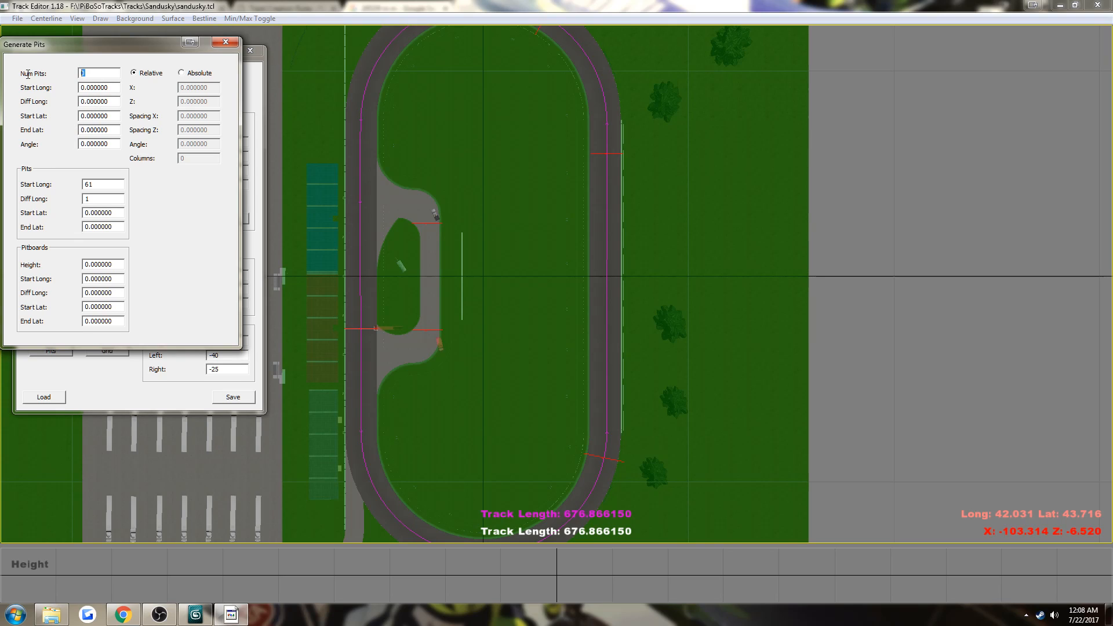
text(10)
click(197, 74)
drag(113, 74, 60, 81)
text(12)
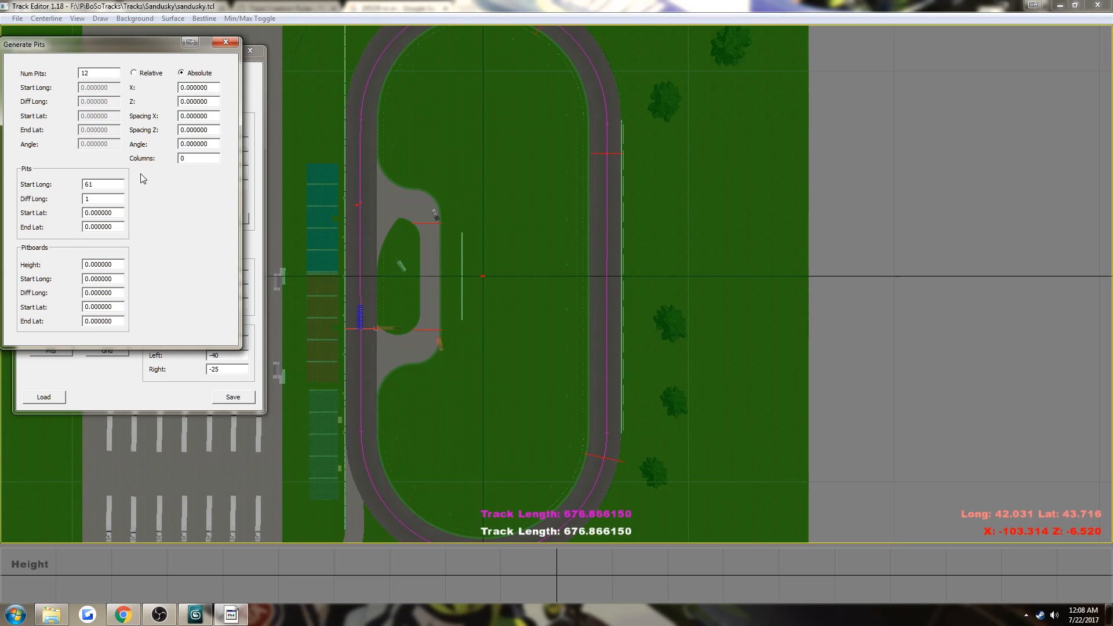
Step: Set the pits' Diff Long to 4.3, both latitudes to -37, and the pitboard height to -10
double_click(114, 213)
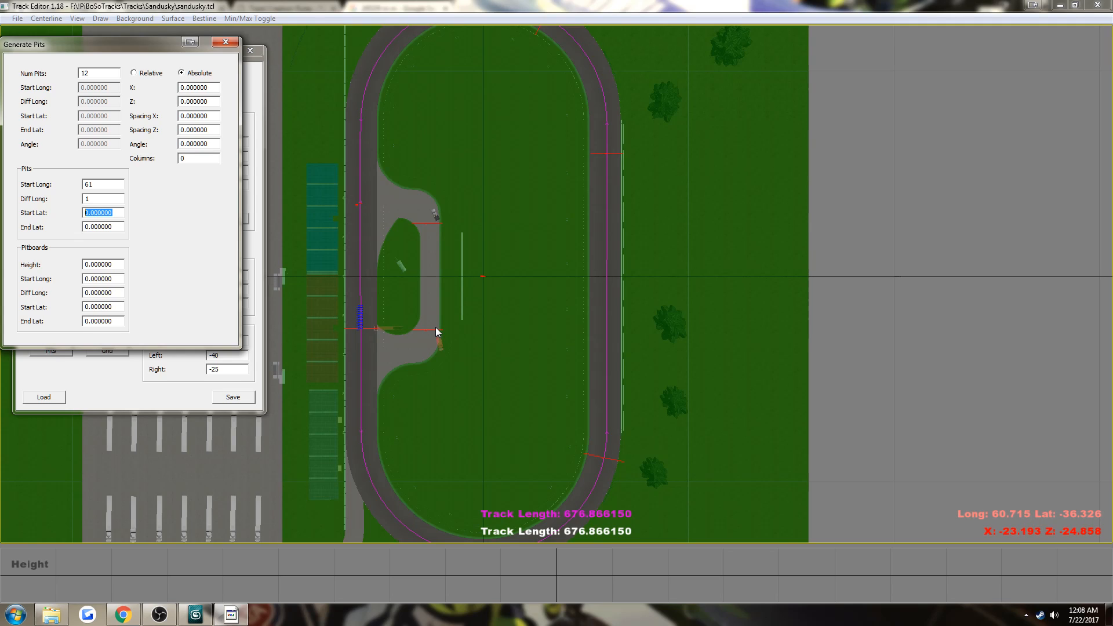
text(-35)
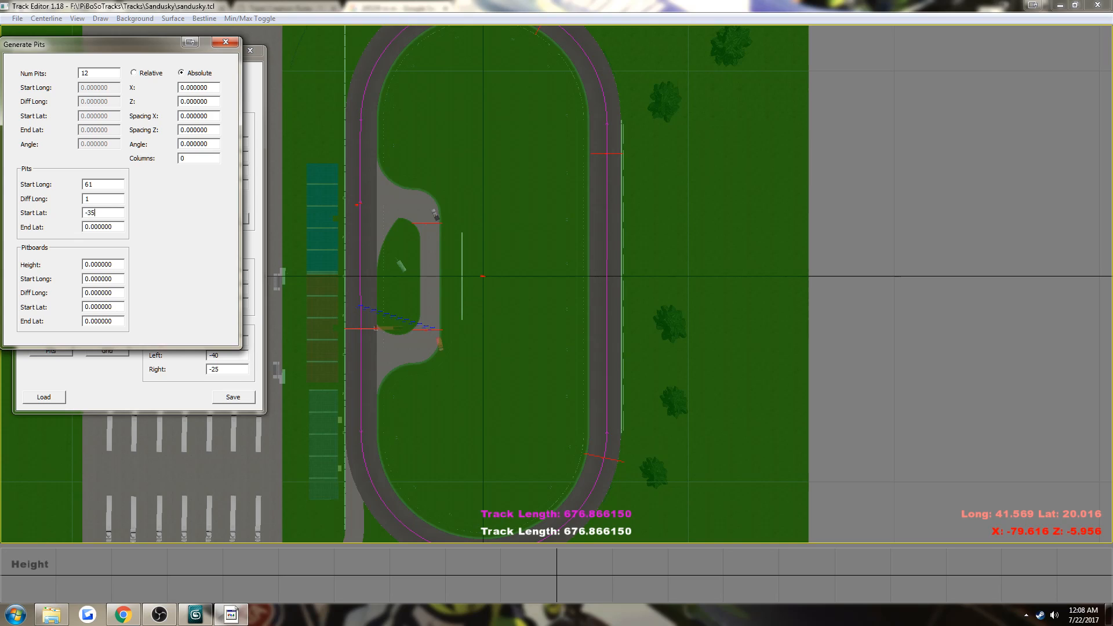
key(Tab)
text(-35)
double_click(87, 199)
text(3.2)
key(Tab)
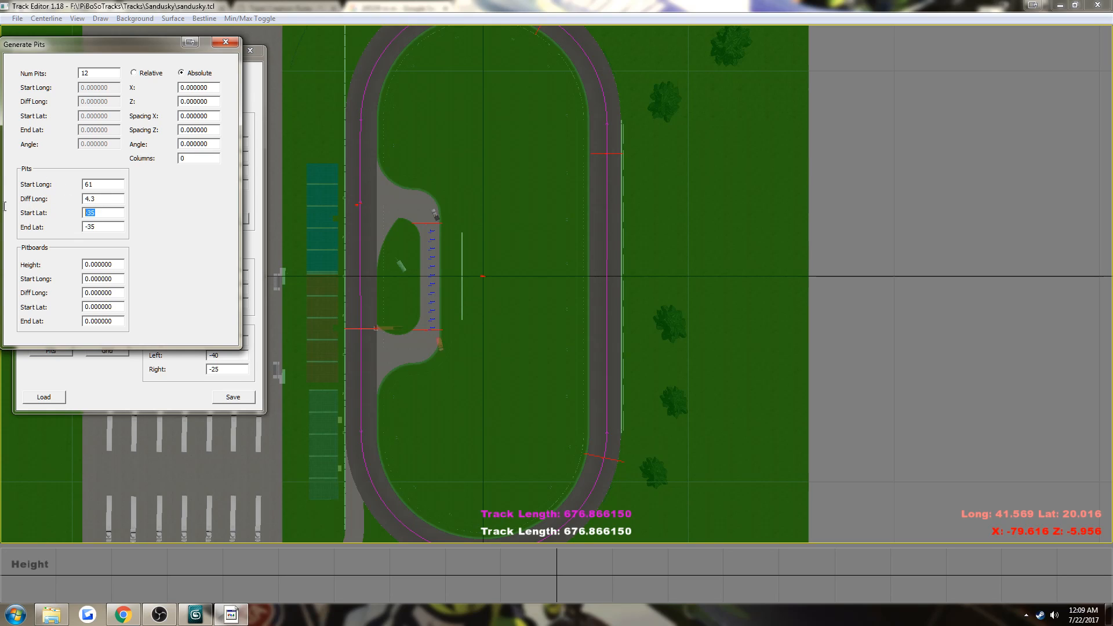
text(-38)
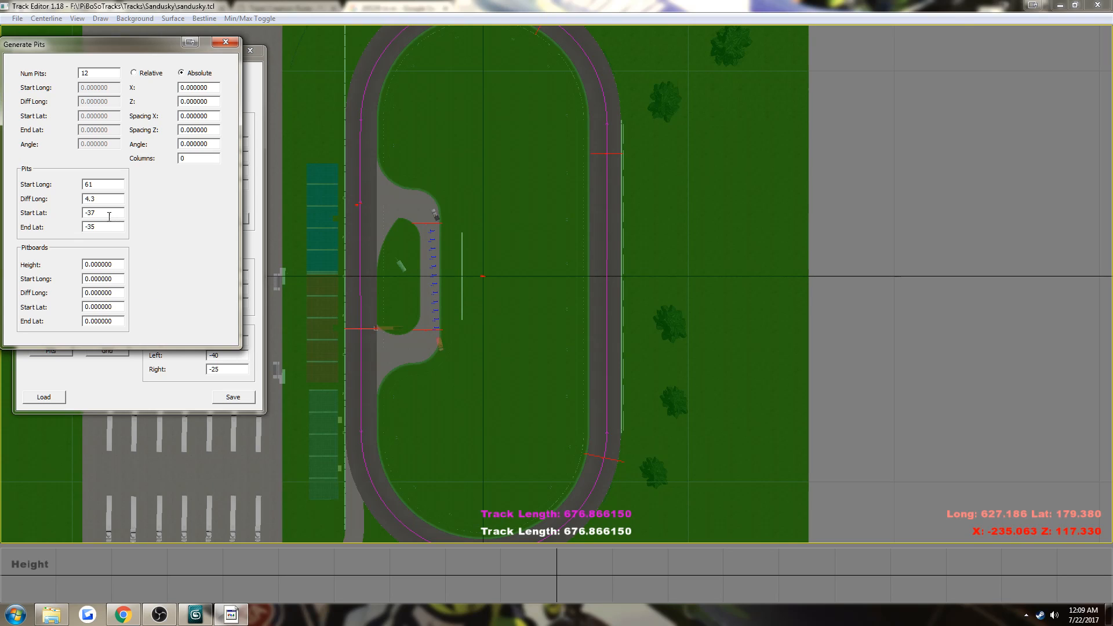
drag(103, 226, 3, 227)
text(-37)
drag(104, 263, 3, 258)
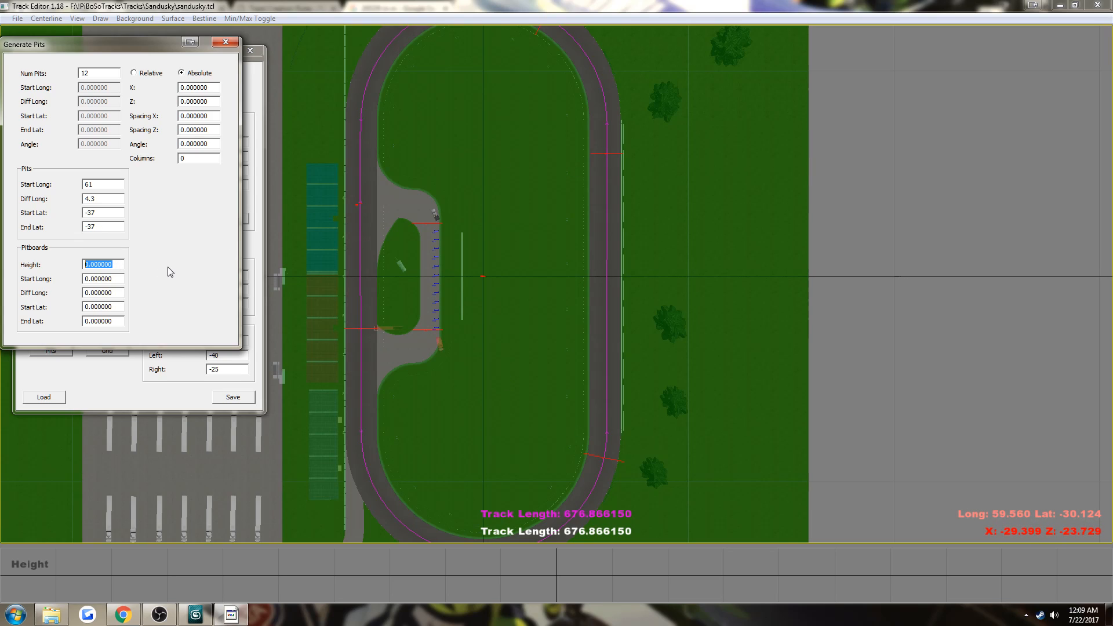
text(-10)
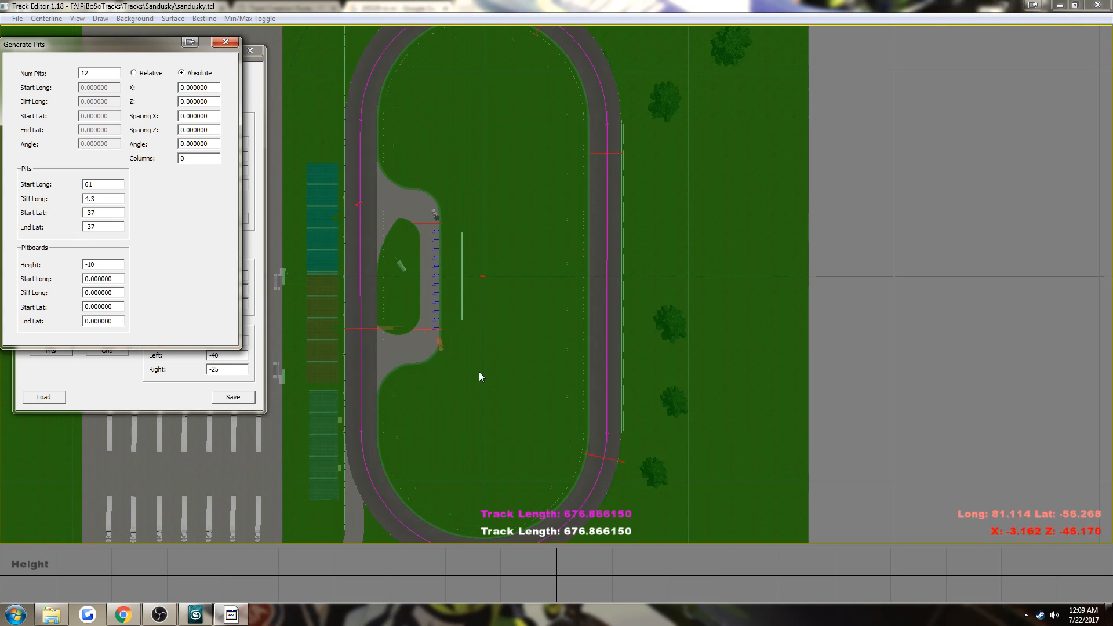
Step: Try absolute garage positions starting at X -182, Z -188 with X and Z spacing of 20
text(zzzzzzz)
click(437, 411)
right_drag(437, 412, 744, 274)
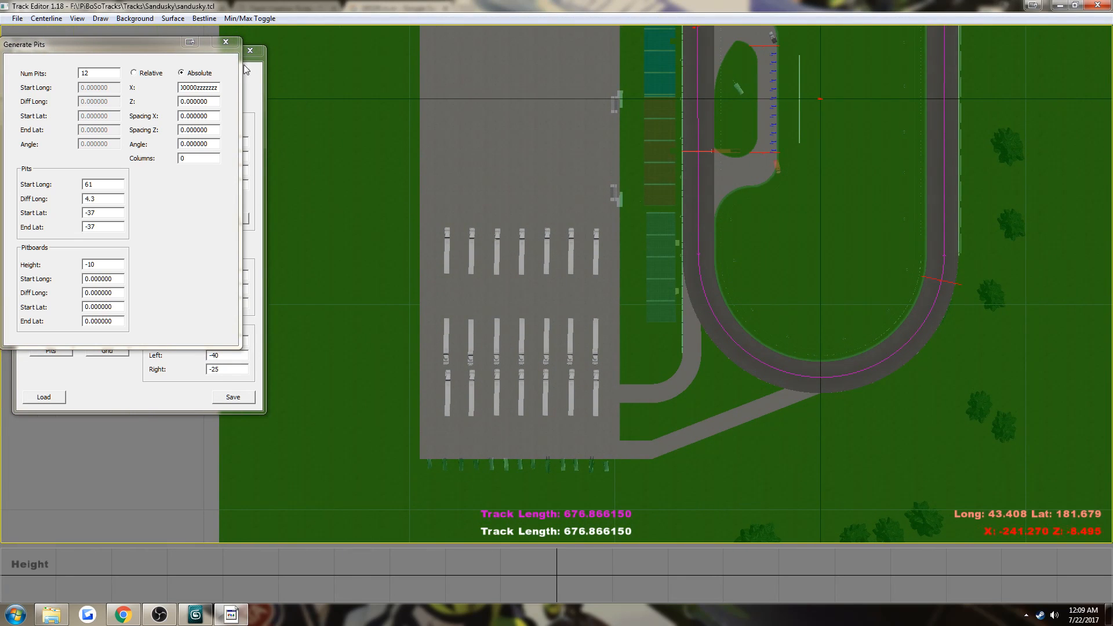
double_click(218, 86)
key(BackSpace)
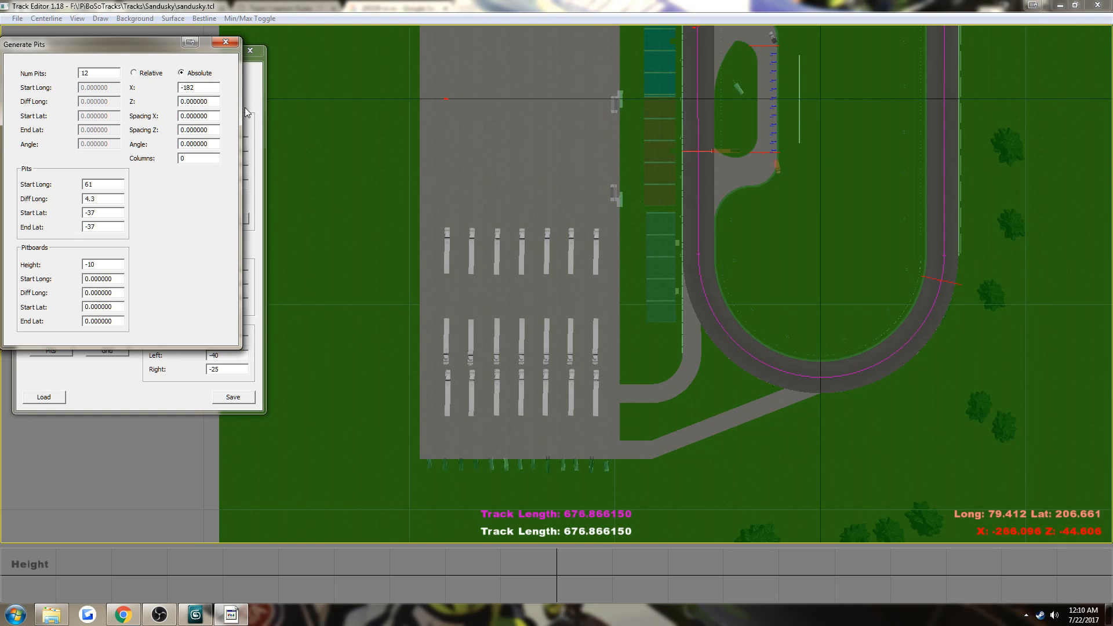
key(Tab)
text(-188)
key(Tab)
text(2)
key(Tab)
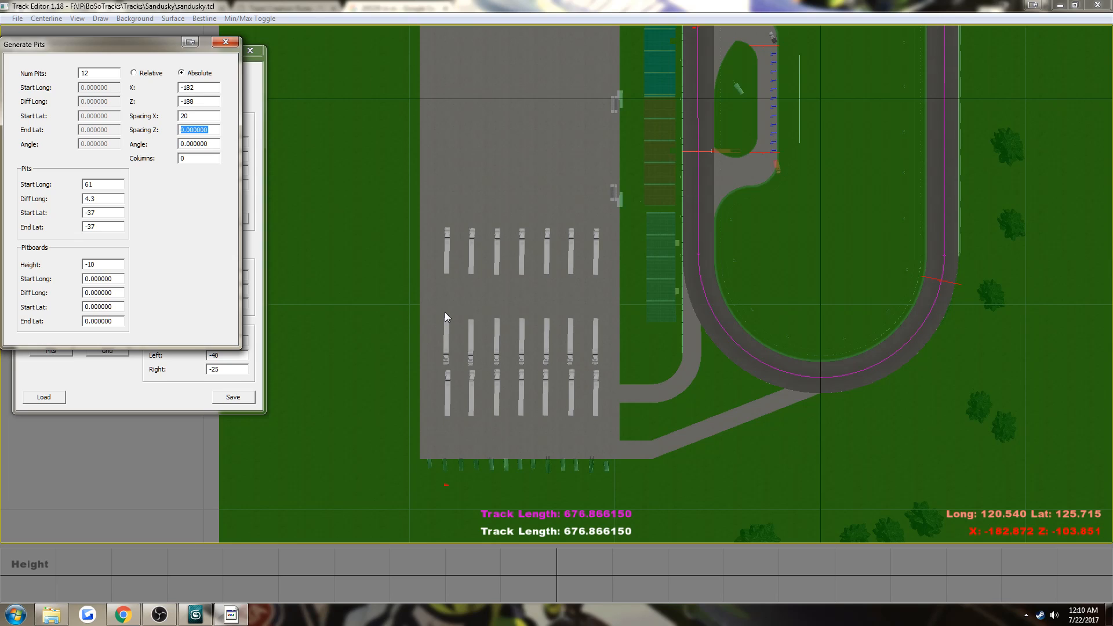
text(20)
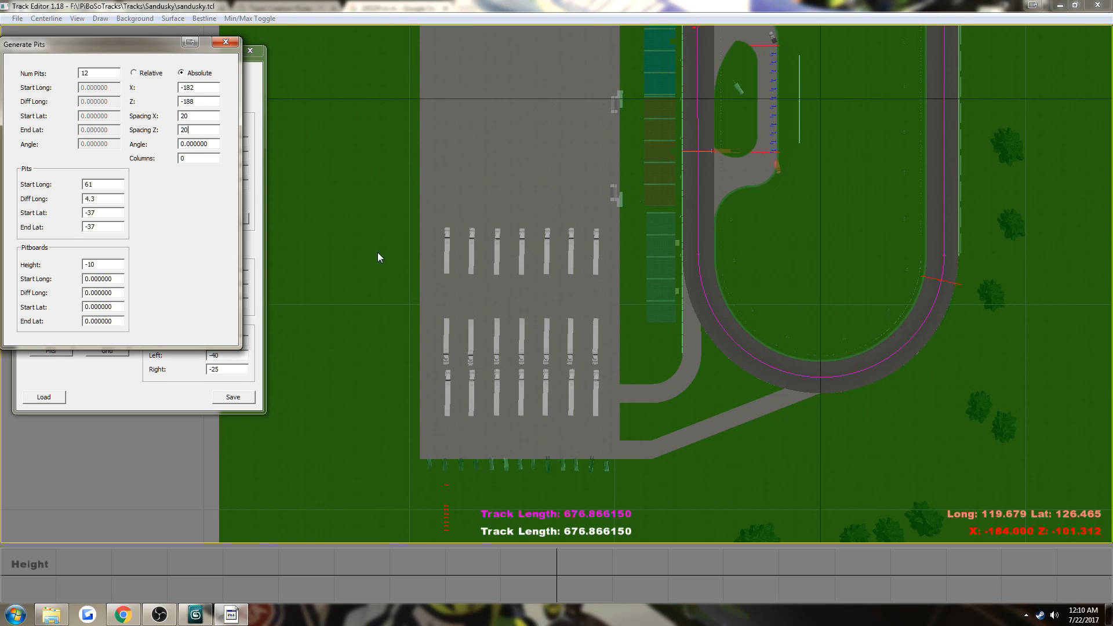
key(Tab)
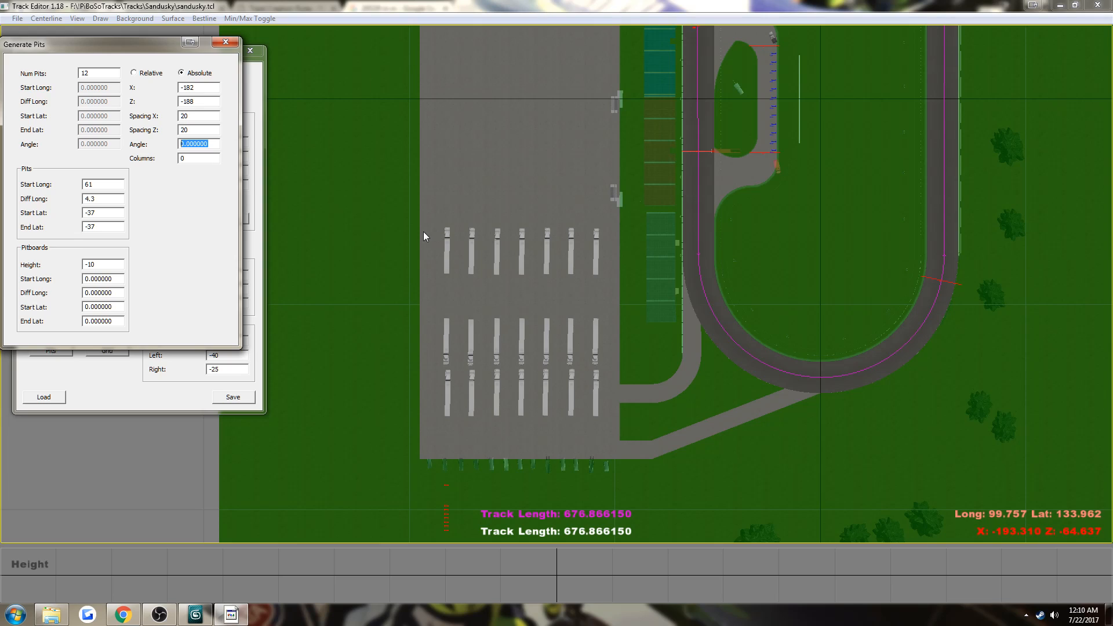
Step: Change the absolute starting Z to -88 and arrange the positions in 6 columns
click(187, 101)
key(BackSpace)
click(476, 259)
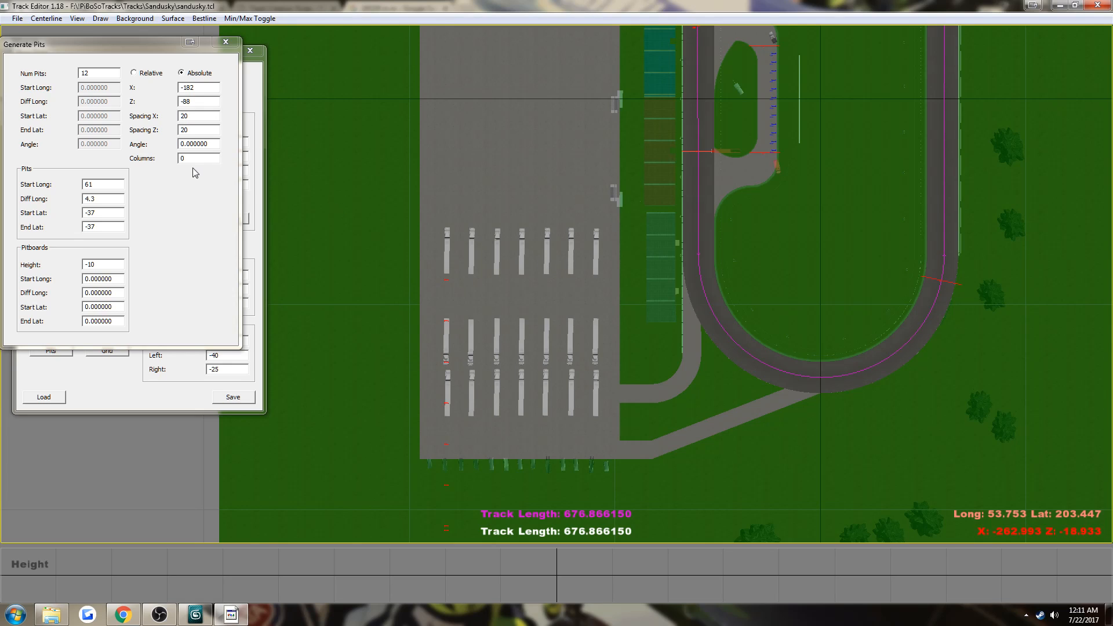
click(203, 156)
key(BackSpace)
text(6)
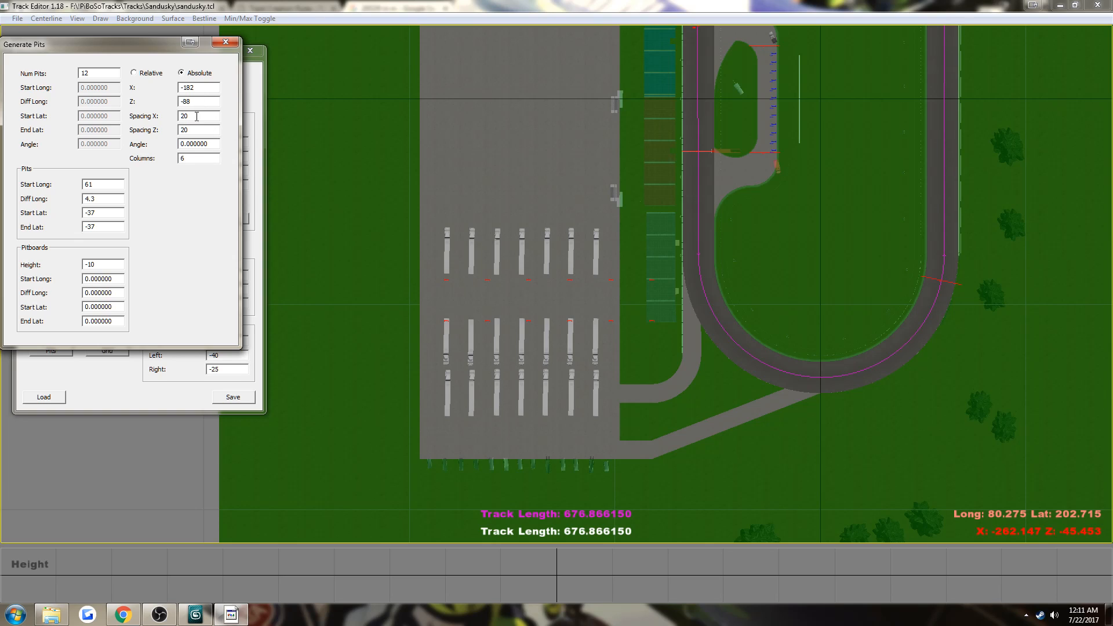
Step: Adjust the absolute position spacing to 13 in X and 15 in Z
drag(198, 128, 129, 132)
text(10)
drag(187, 130, 133, 136)
text(15)
drag(196, 113, 109, 120)
text(1)
double_click(209, 117)
text(14)
double_click(184, 115)
text(13)
Step: Set the absolute positions' angle to 90 and their starting point to X -109, Z -158
double_click(199, 144)
text(90)
drag(197, 87, 102, 91)
text(-109)
key(Tab)
text(-158)
Step: Arrange the absolute positions in 2 columns with spacing X 12 and spacing Z 14.5, and close the pit generator
drag(192, 159, 115, 162)
text(2)
drag(187, 116, 116, 121)
text(1)
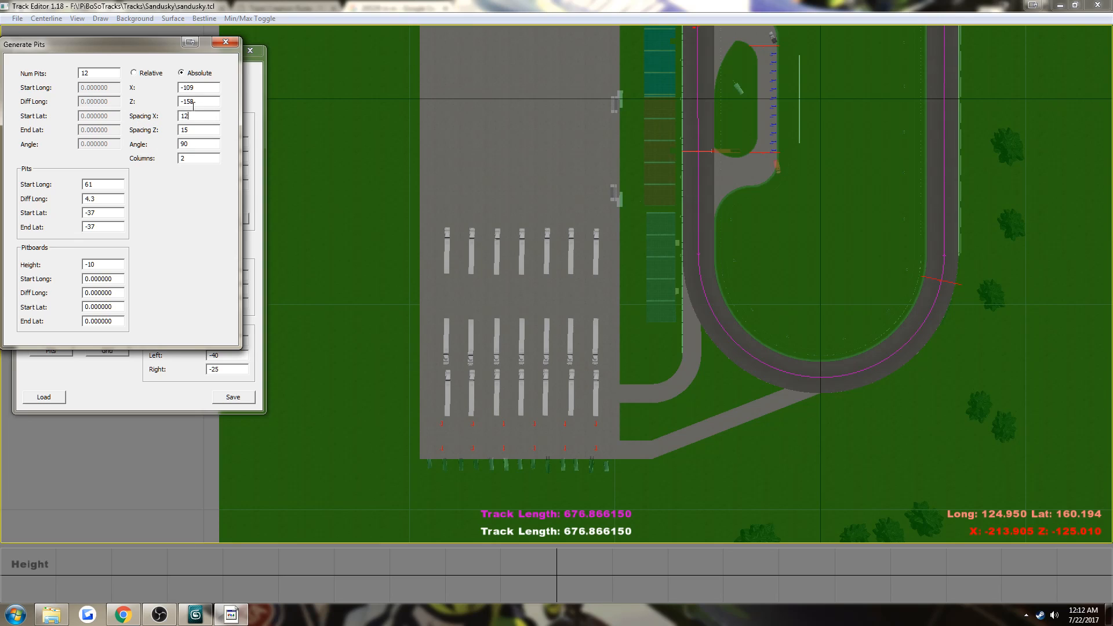
drag(198, 129, 114, 136)
text(14.5)
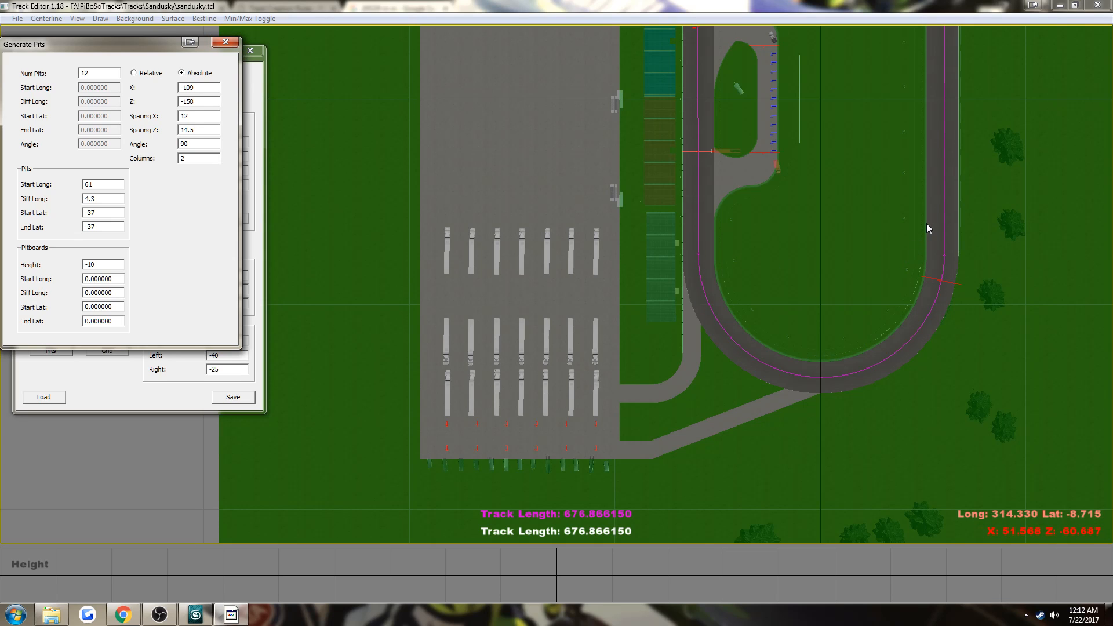
click(230, 46)
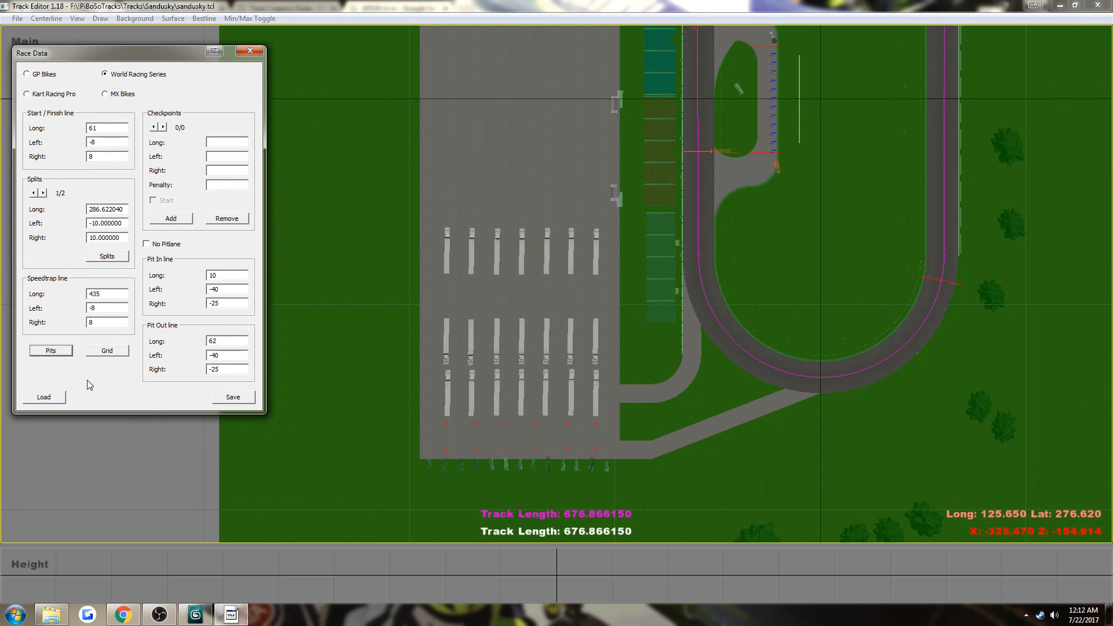
Step: View the grid generation settings and close them
click(106, 351)
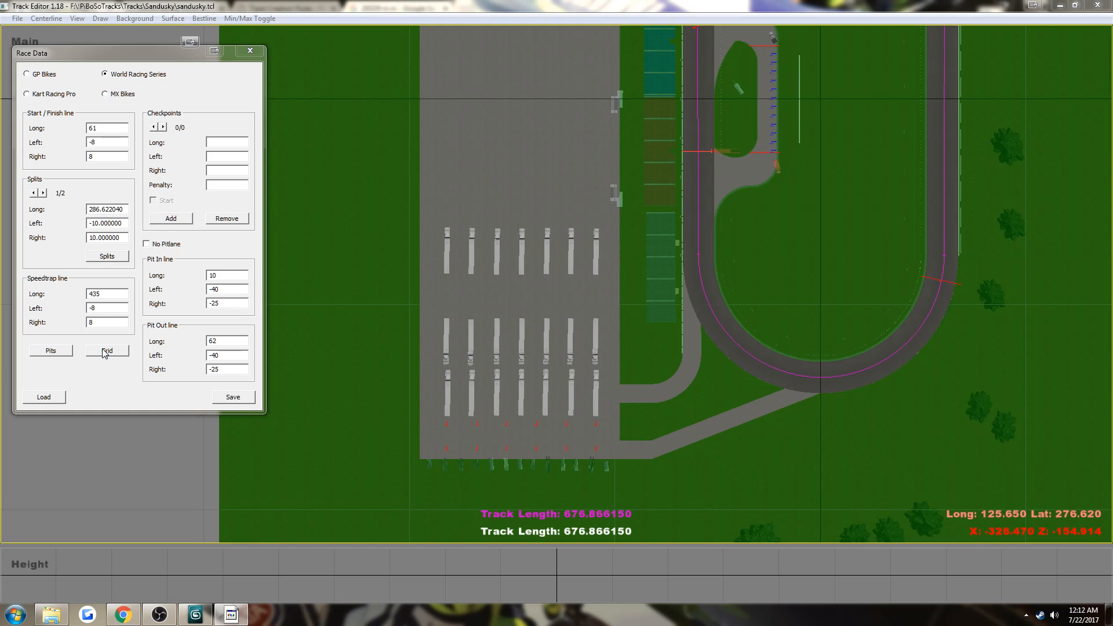
drag(136, 46, 155, 137)
click(244, 134)
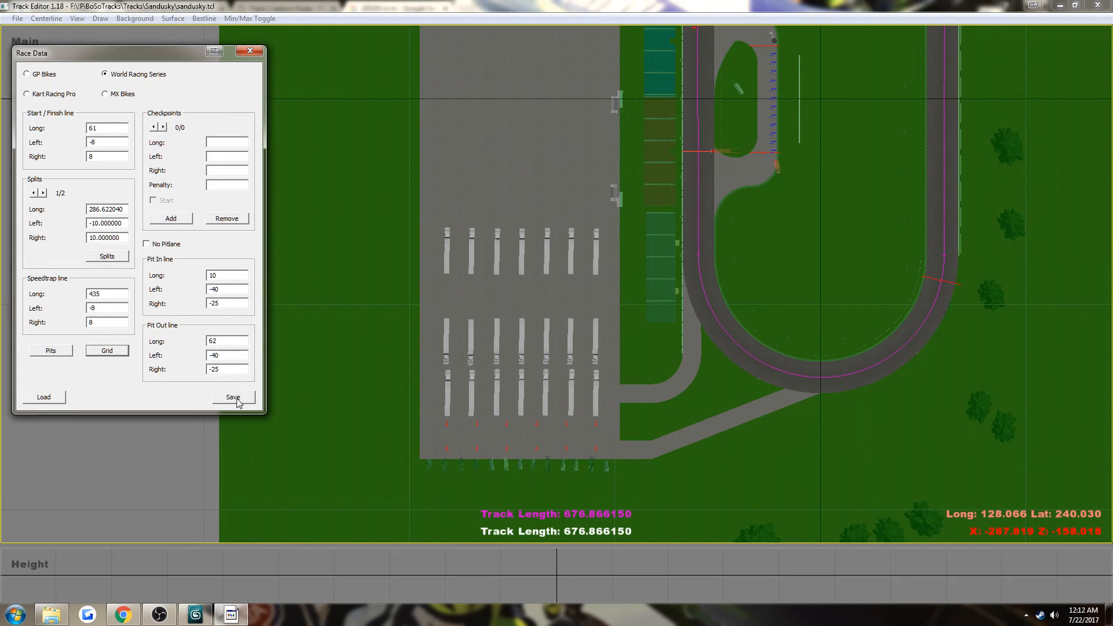
Step: Save the race data over the existing sandusky.rdf file
click(232, 397)
double_click(206, 166)
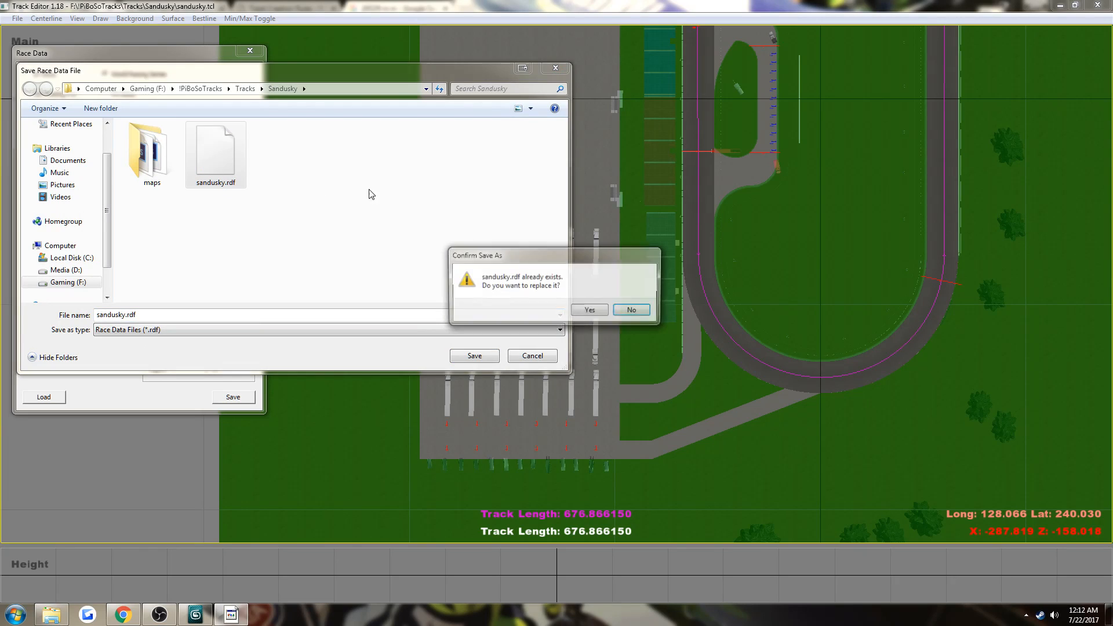
click(590, 311)
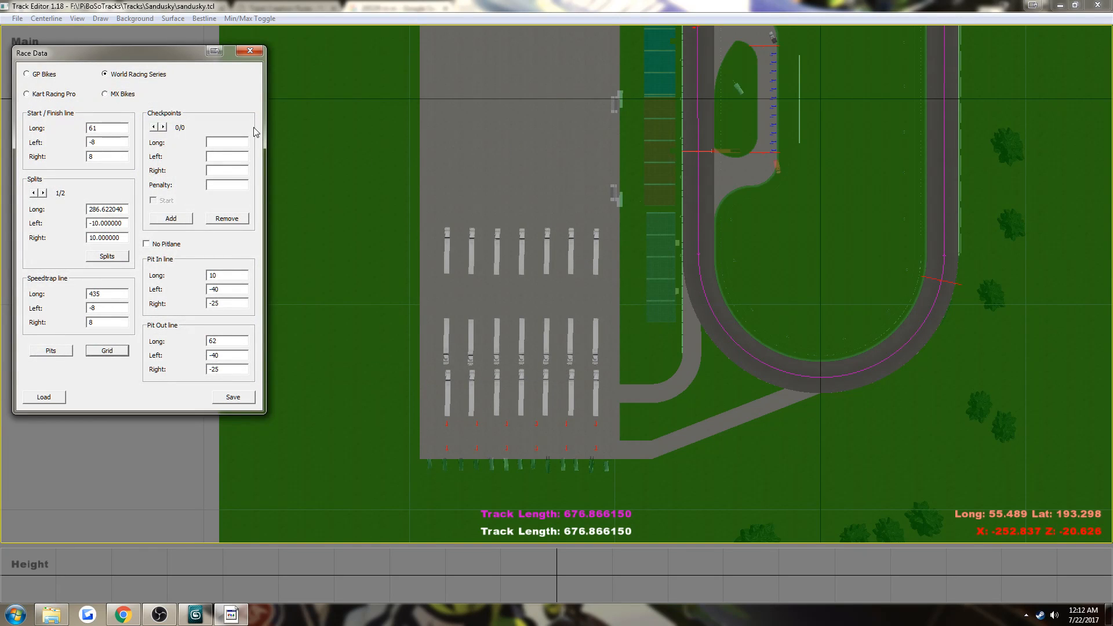
Step: Start a relative starting grid with 12 stalls, 2 stalls per row and a distance of 5 from the start
click(124, 352)
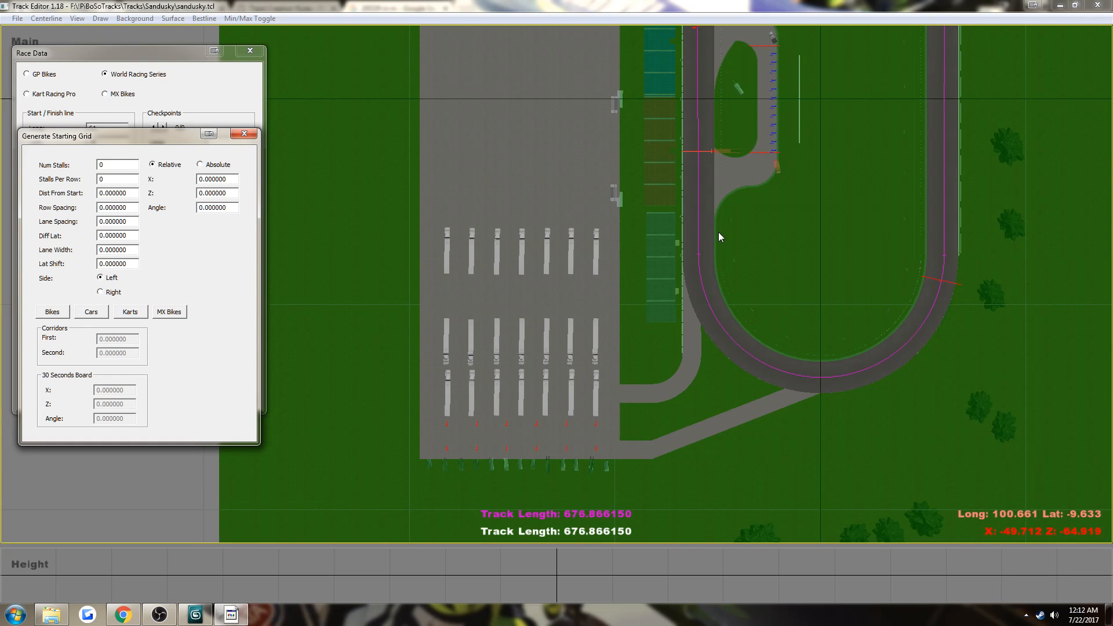
click(708, 255)
middle_drag(700, 267, 525, 402)
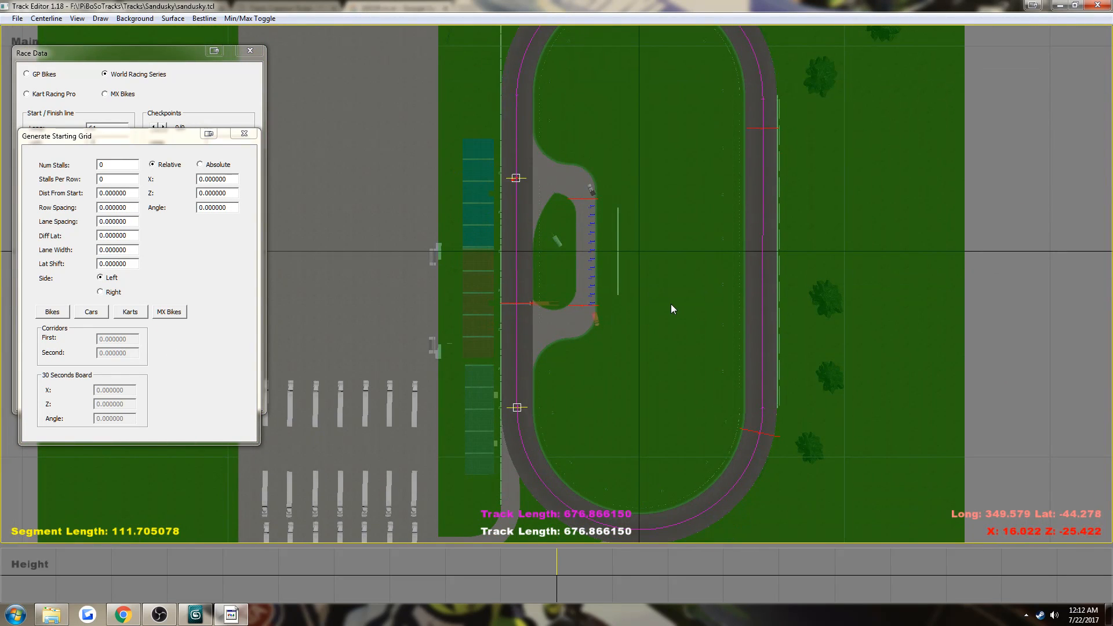
click(672, 304)
middle_drag(669, 305, 606, 380)
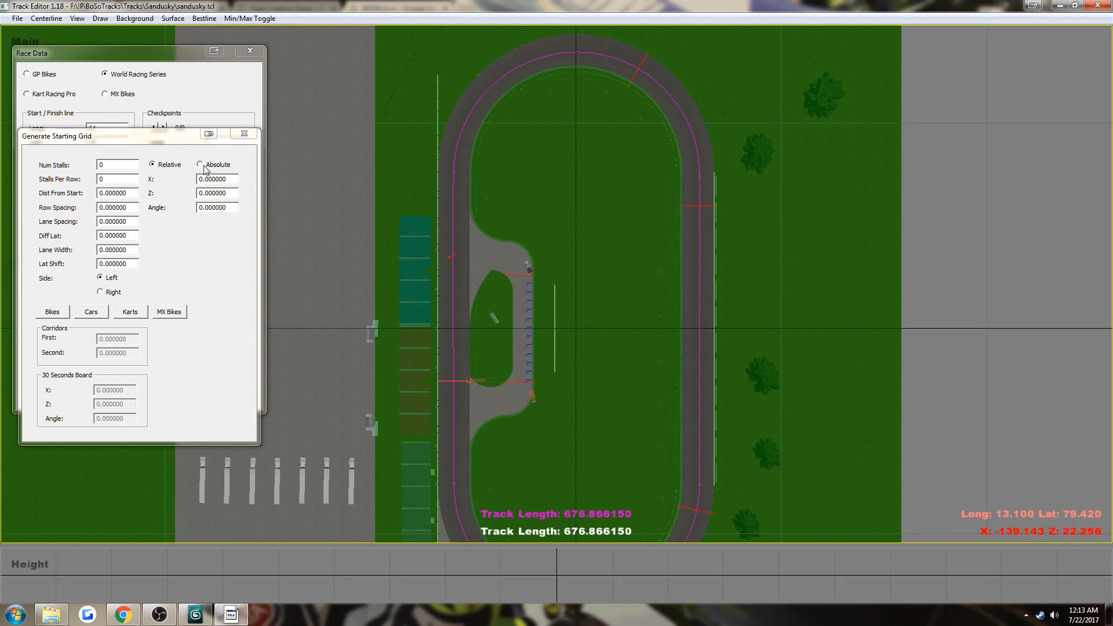
click(169, 139)
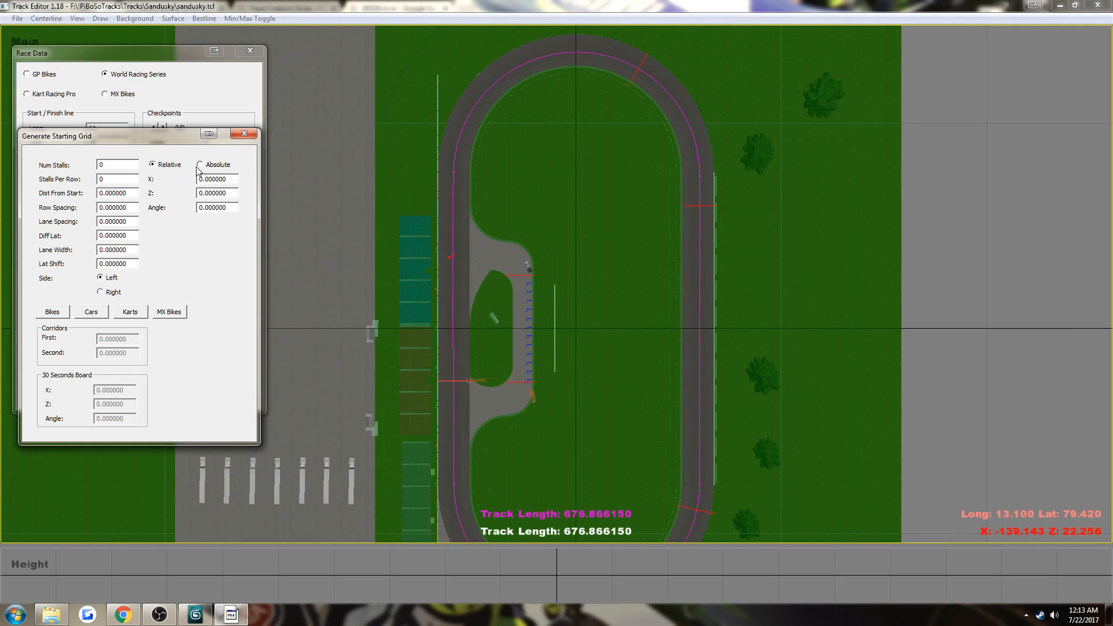
click(165, 166)
text(12)
key(Tab)
text(2)
key(Tab)
text(5)
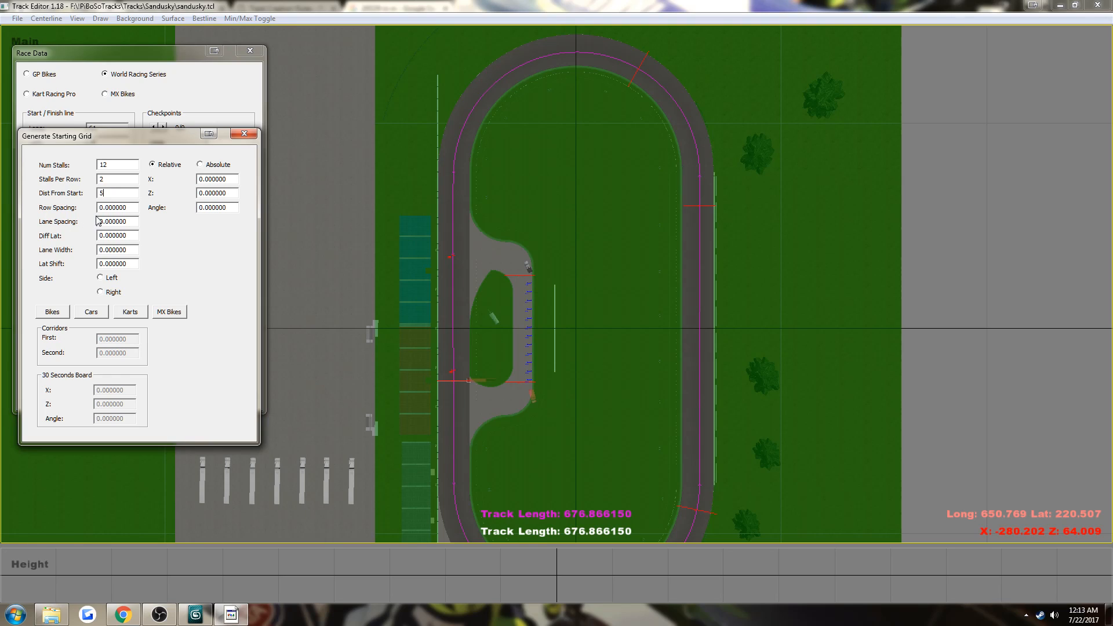
Step: Set the starting grid's row spacing to 7.5 and its lane spacing to 1
key(Tab)
text(1)
drag(110, 206, 1, 201)
text(7.5)
drag(129, 223, 35, 225)
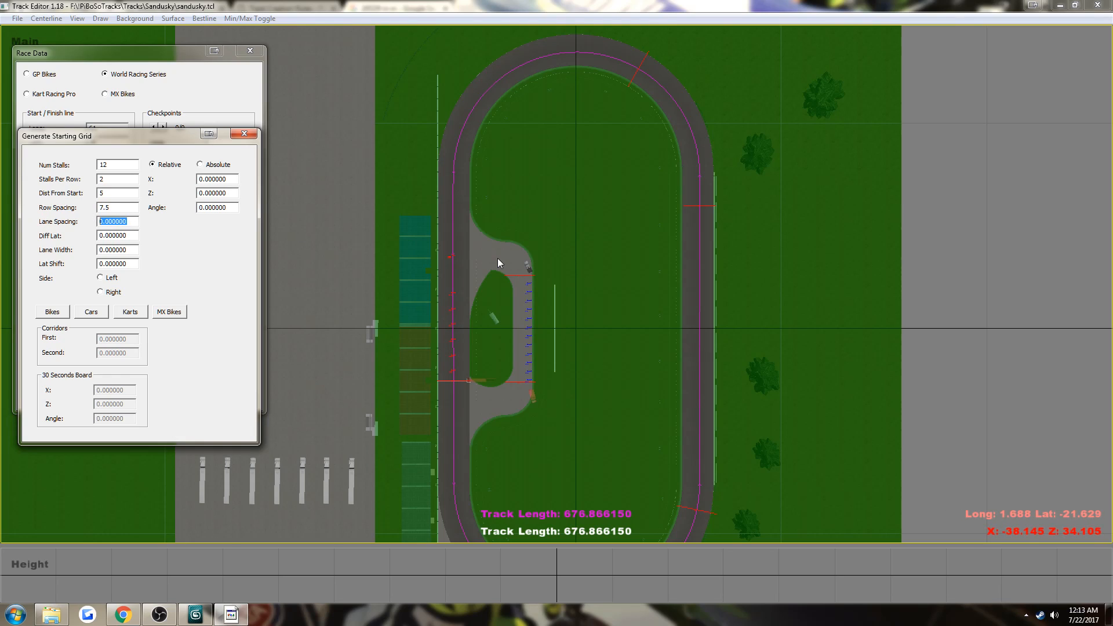
text(5)
text(1)
Step: Set the starting grid's lateral difference to 0 and its lane width to 6
double_click(132, 236)
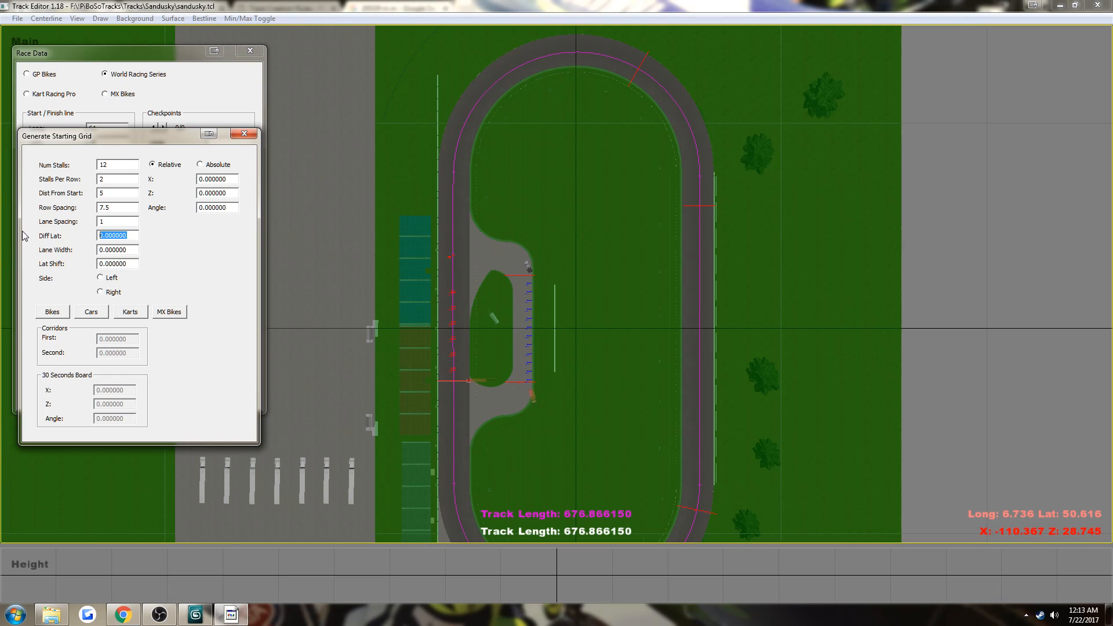
text(2)
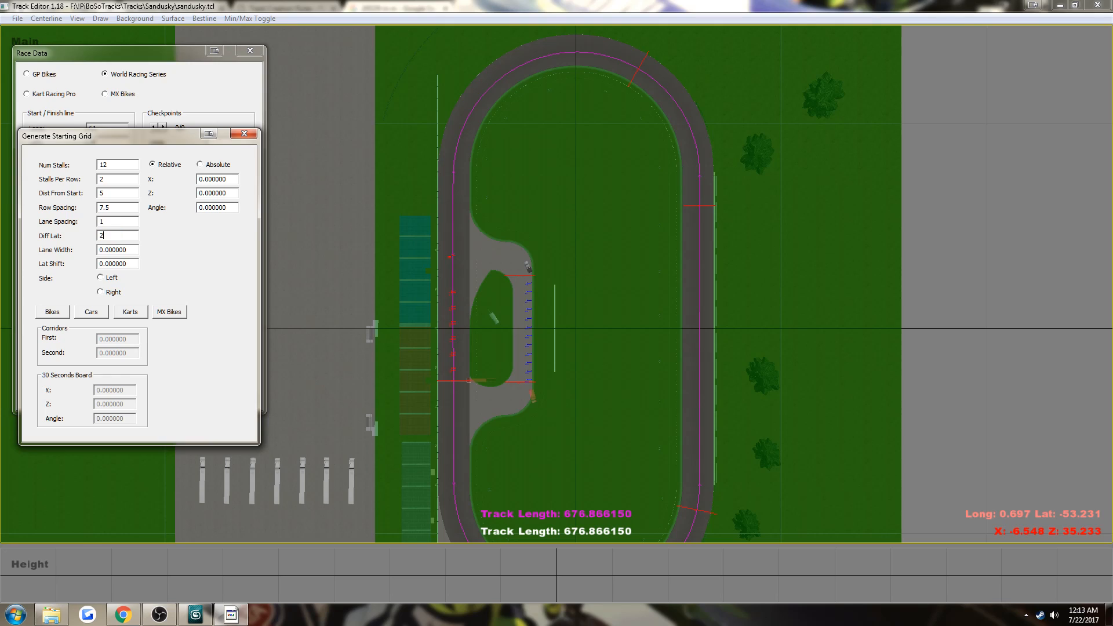
key(BackSpace)
text(0)
double_click(116, 250)
text(6)
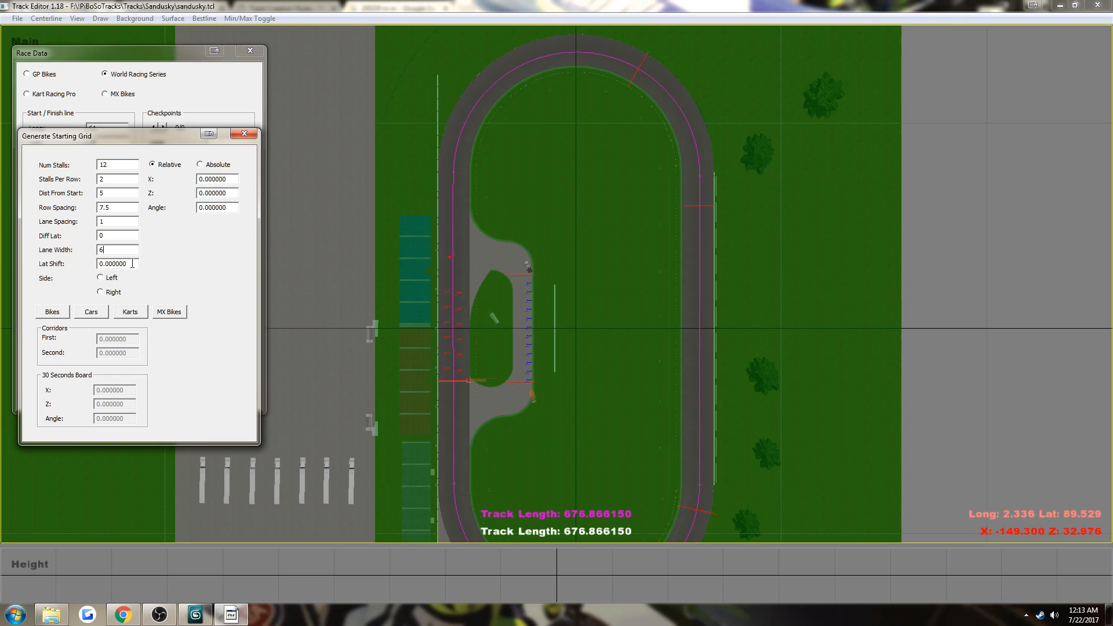
Step: Set the grid's lateral shift to 1, choose Right as its side, and close the grid generator
drag(132, 263, 58, 264)
text(1)
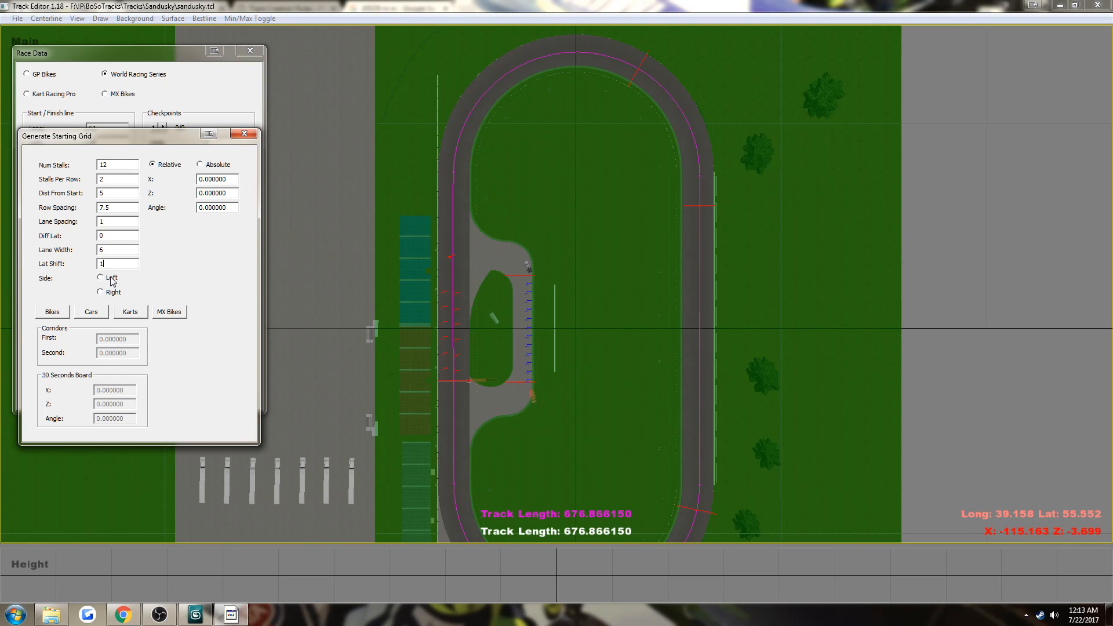
click(113, 294)
click(243, 133)
Step: Save the race data with the starting grid over sandusky.rdf and close the race data window
click(233, 397)
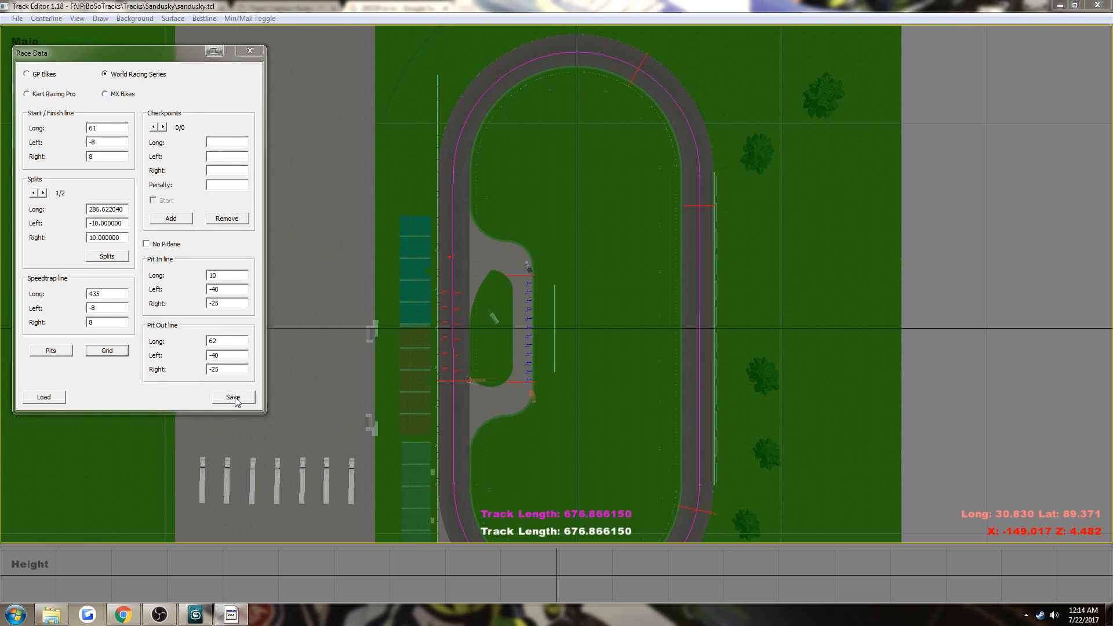
double_click(213, 162)
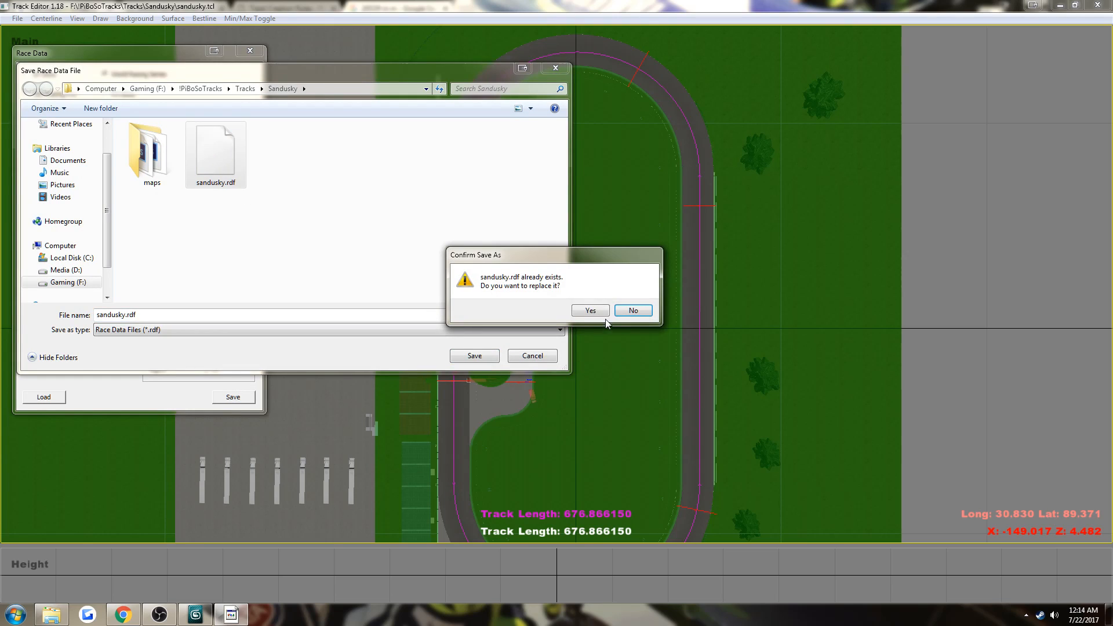
click(590, 310)
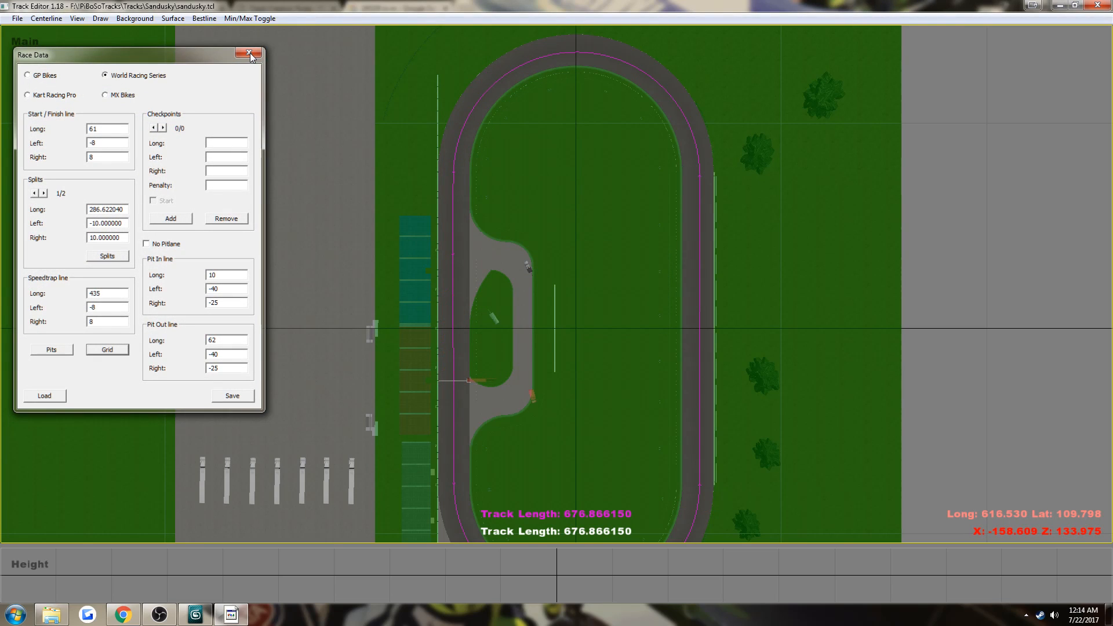
click(249, 52)
Step: Set the track surface limits to -8 on the left and 8 on the right
click(140, 19)
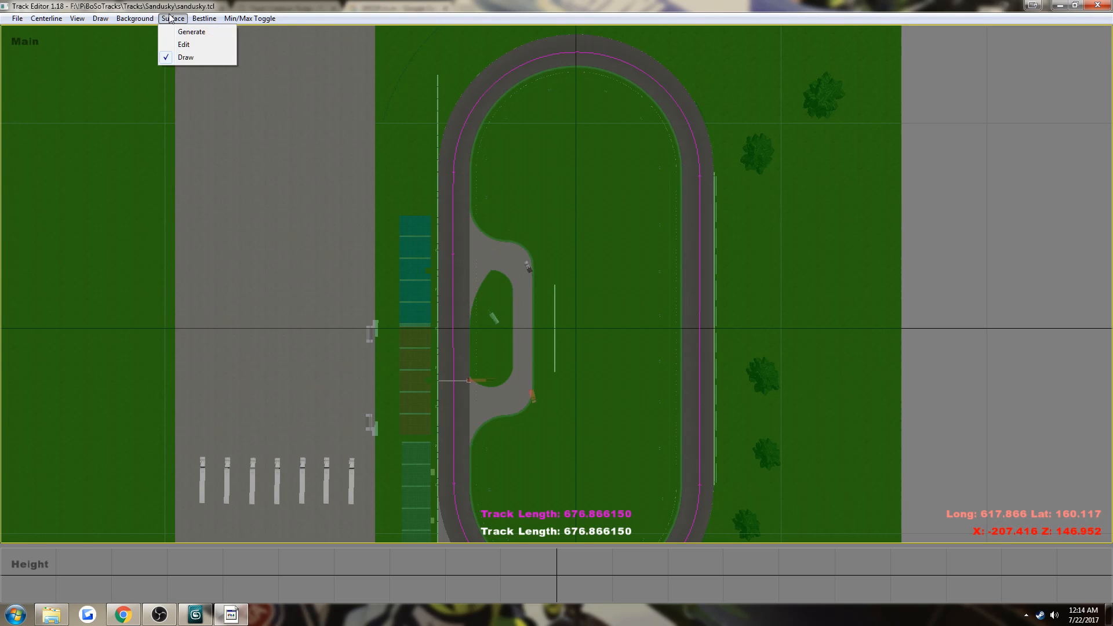
click(183, 44)
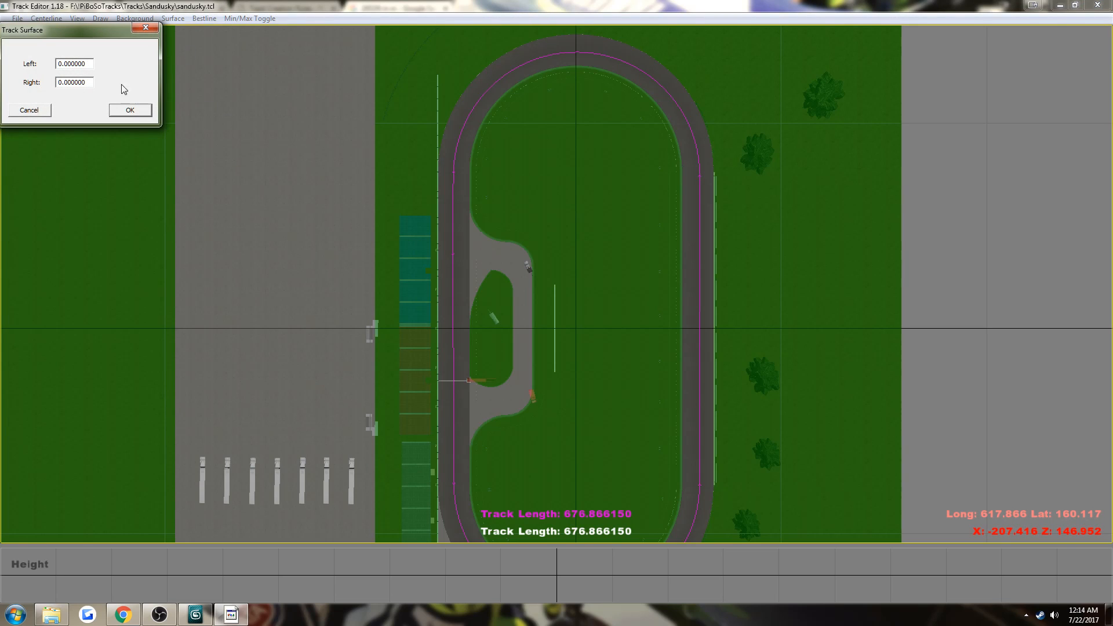
drag(89, 63, 47, 68)
text(-8)
drag(79, 82, 43, 81)
text(8)
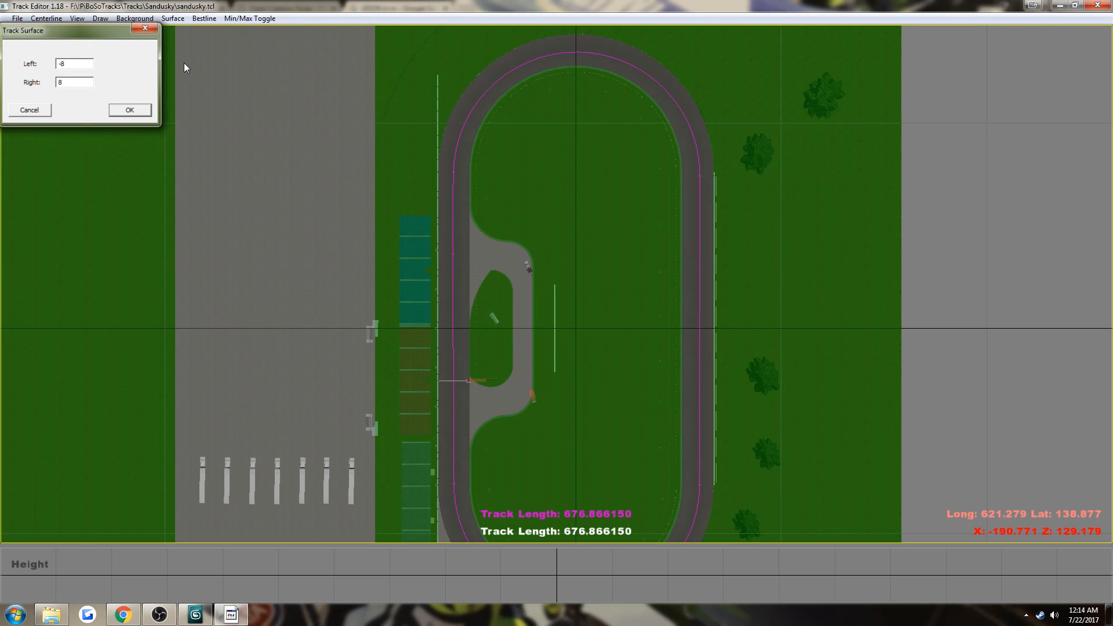
click(129, 110)
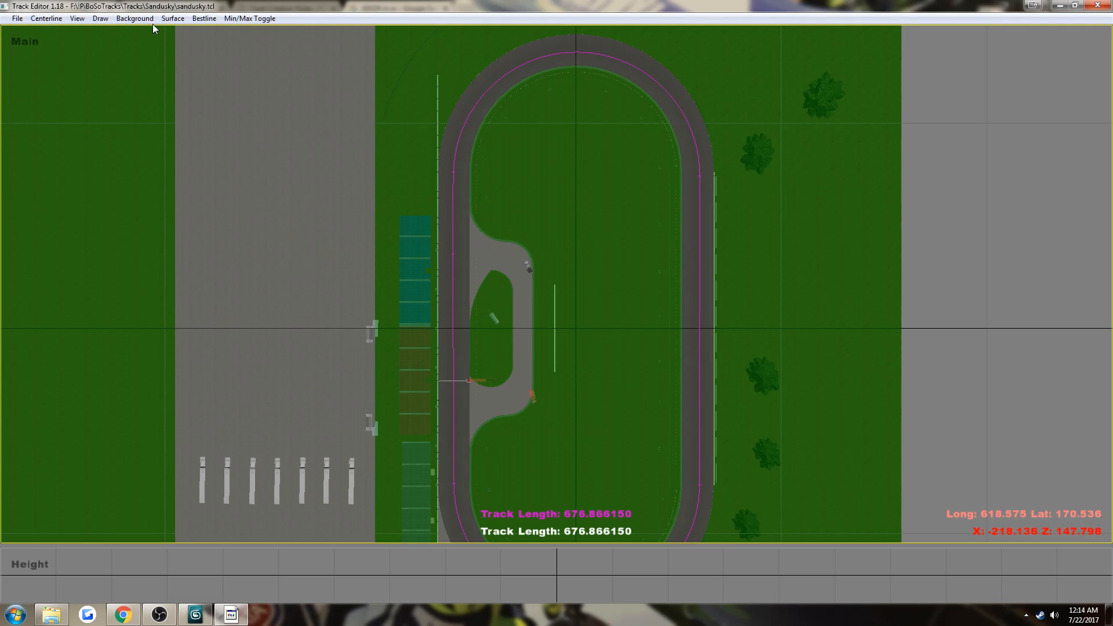
Step: Check the track surface limits and generate the track surface along the centerline
click(170, 19)
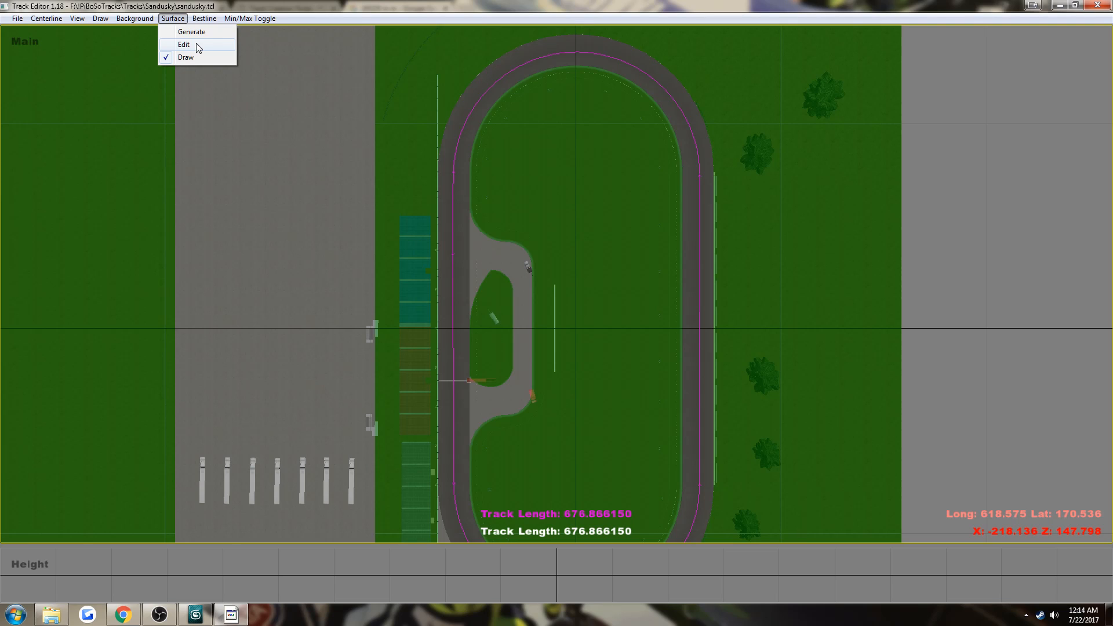
click(198, 46)
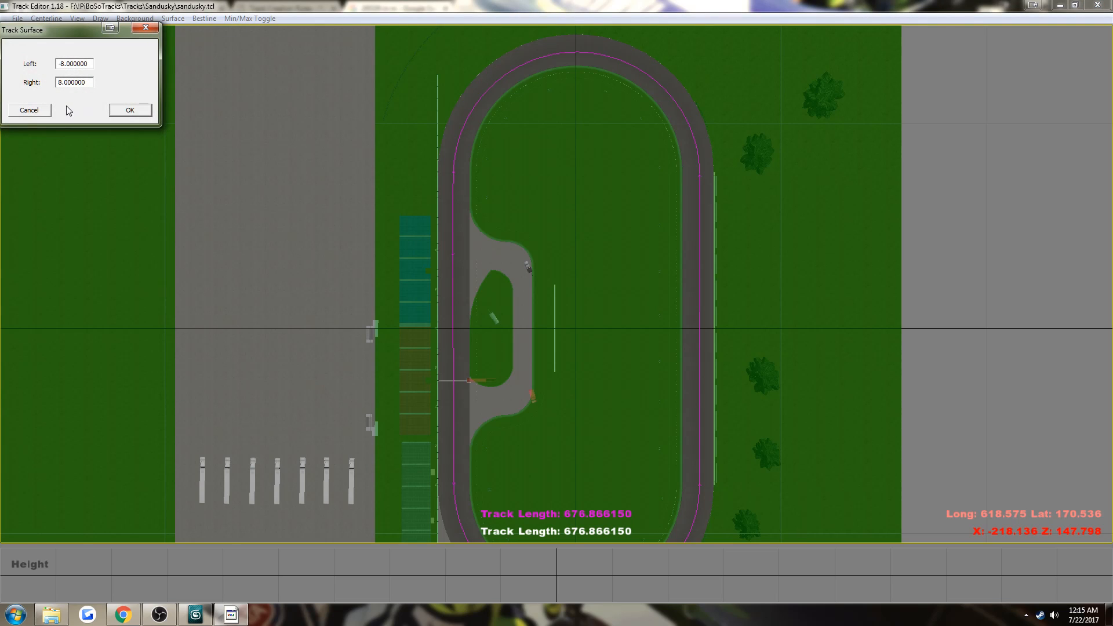
click(130, 110)
click(173, 18)
click(189, 31)
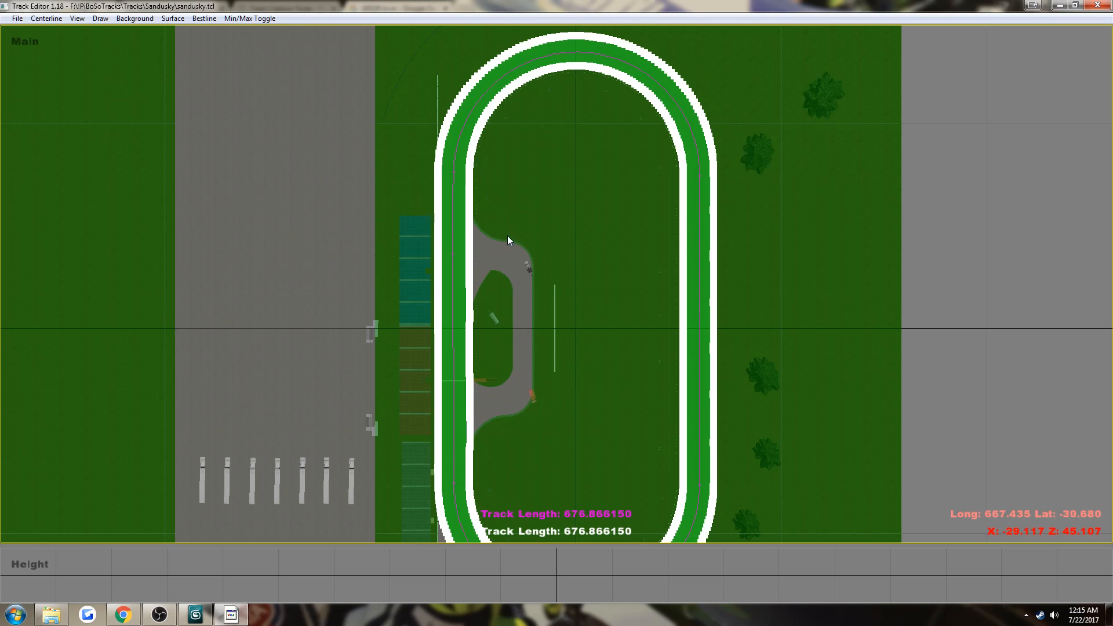
Step: Save the track geometry over the existing sandusky.trp file
click(17, 18)
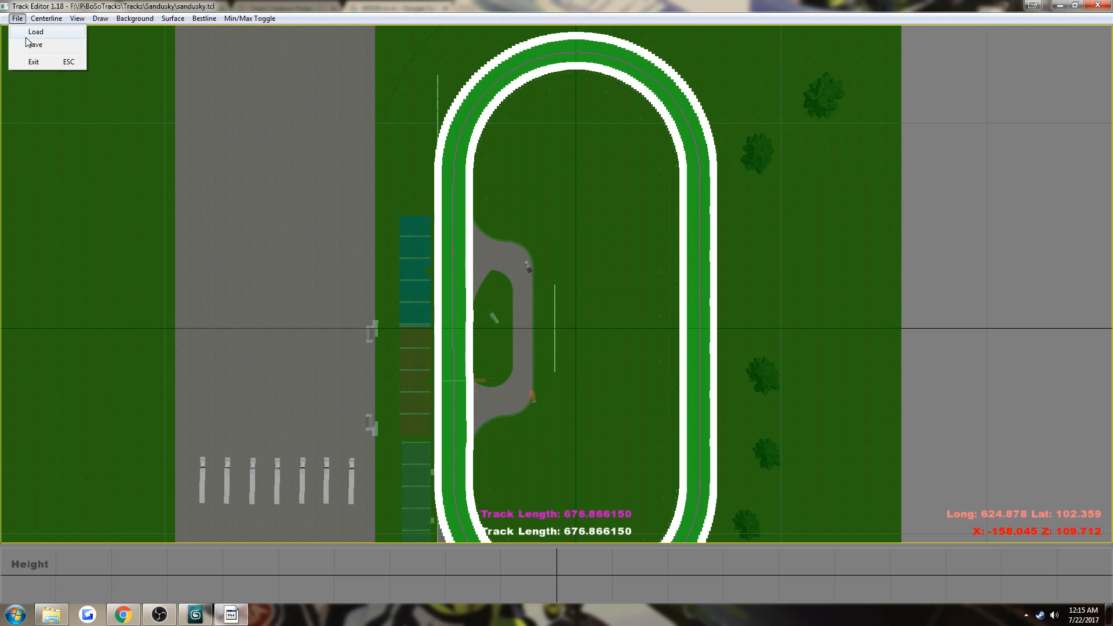
click(24, 43)
double_click(215, 113)
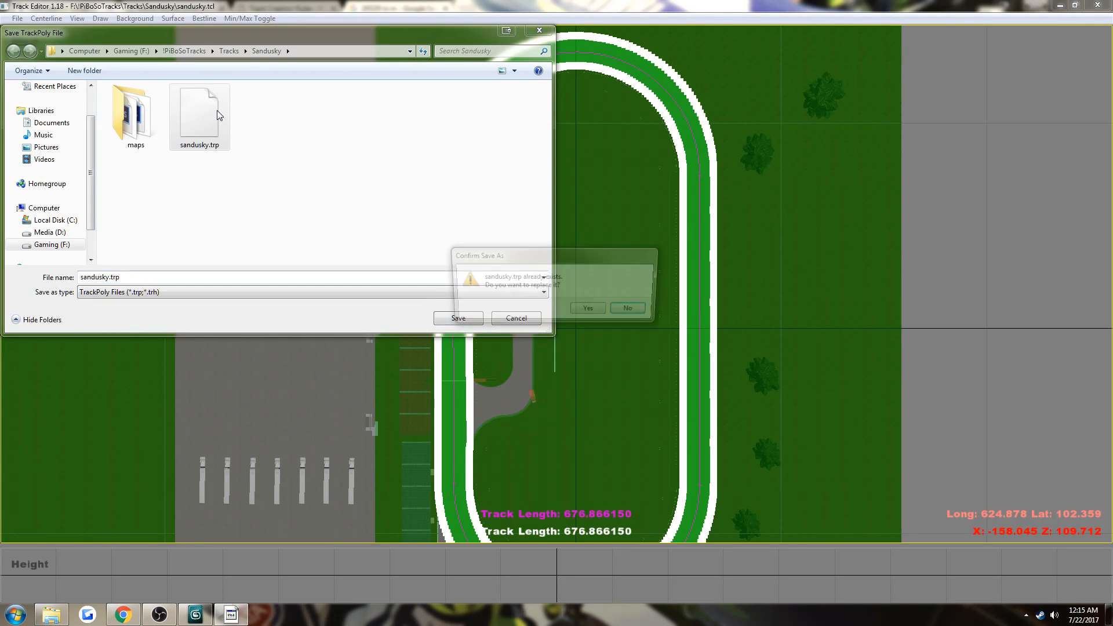
click(590, 311)
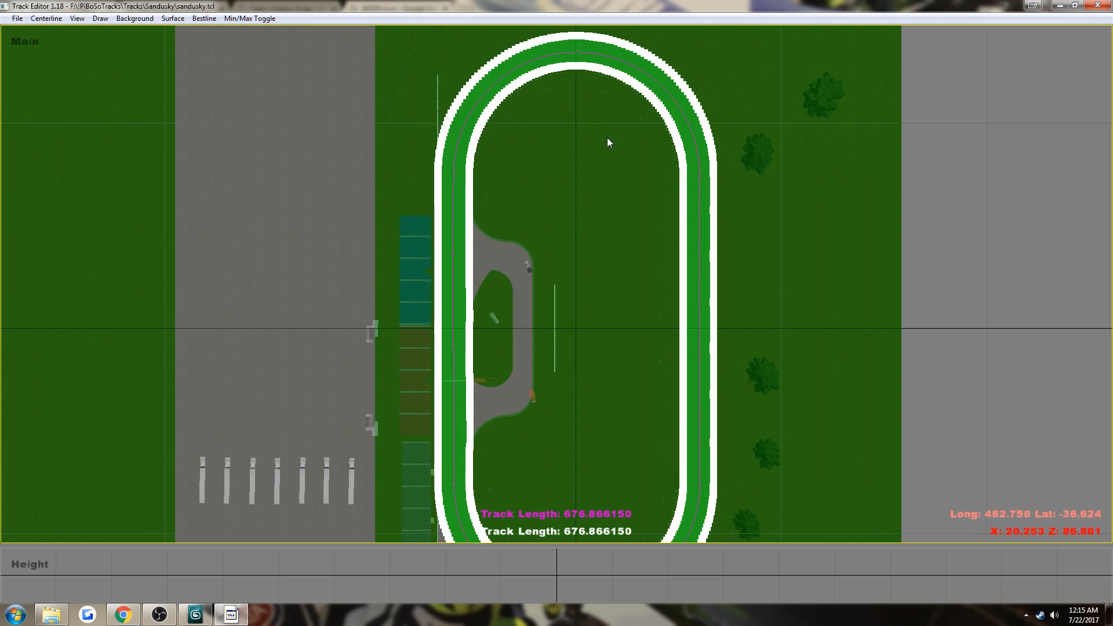
click(46, 18)
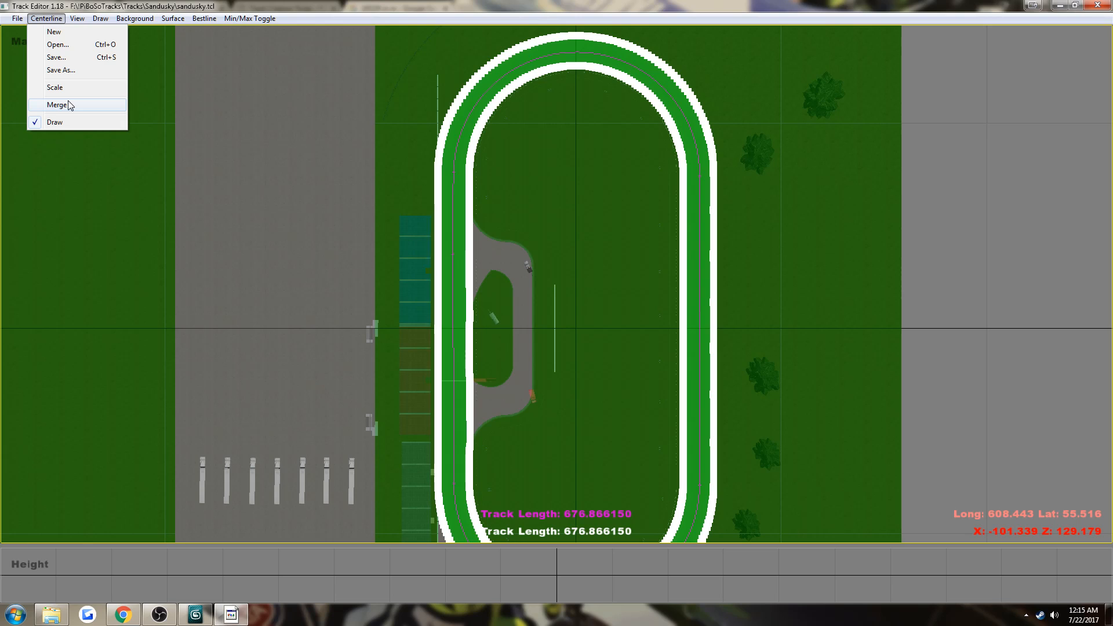
mouse_move(77, 18)
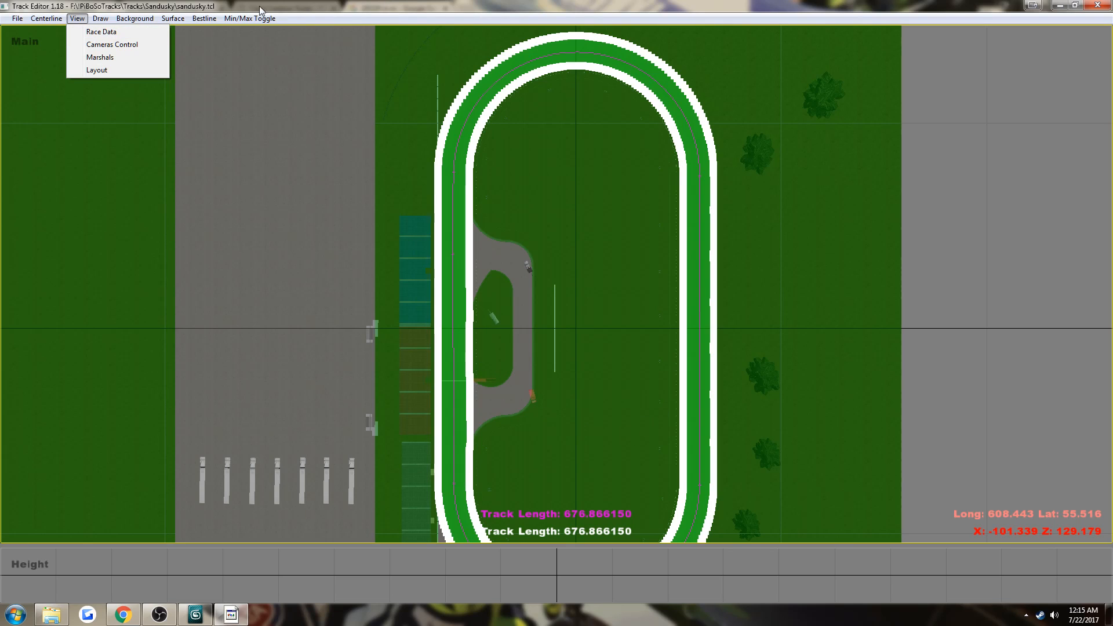
mouse_move(179, 21)
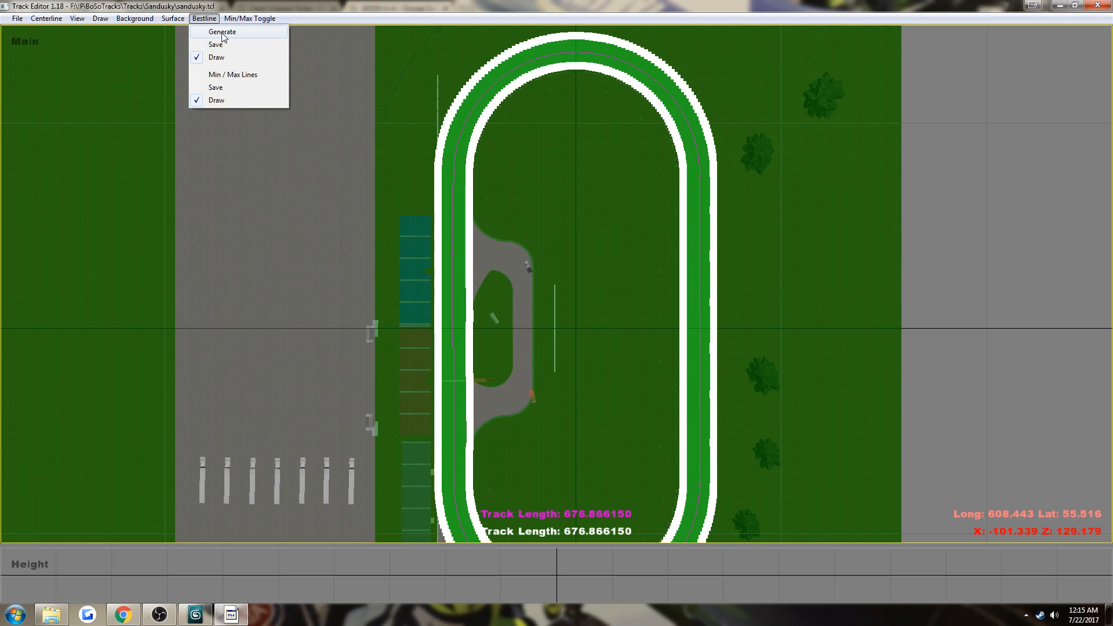
click(223, 34)
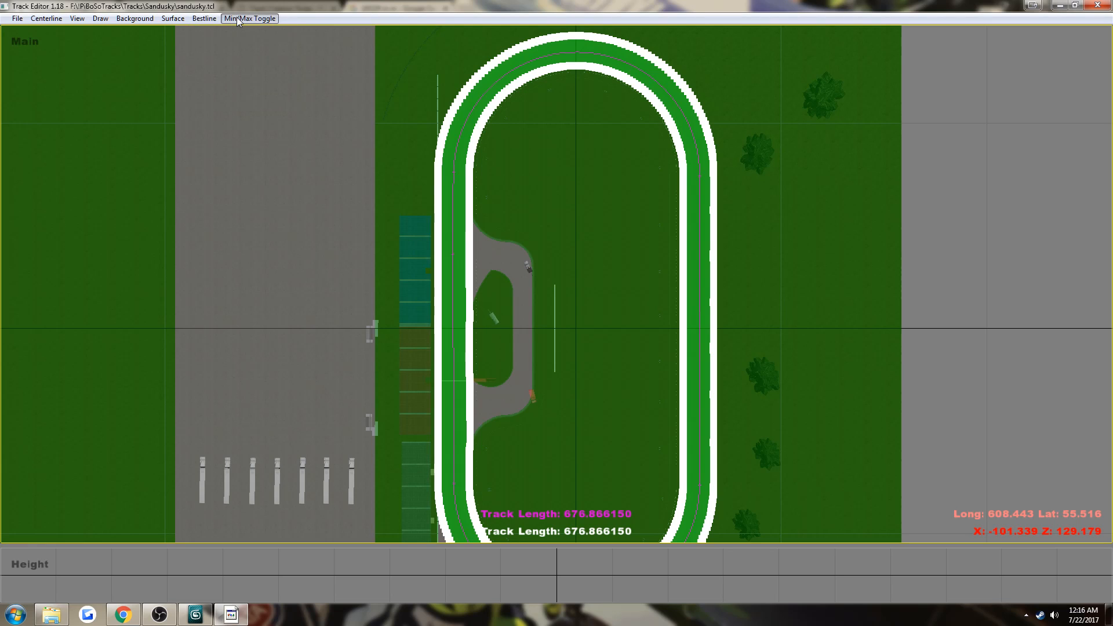
Step: Toggle the view layout so the main track view fills the whole window without the height view
click(242, 19)
click(243, 19)
click(243, 20)
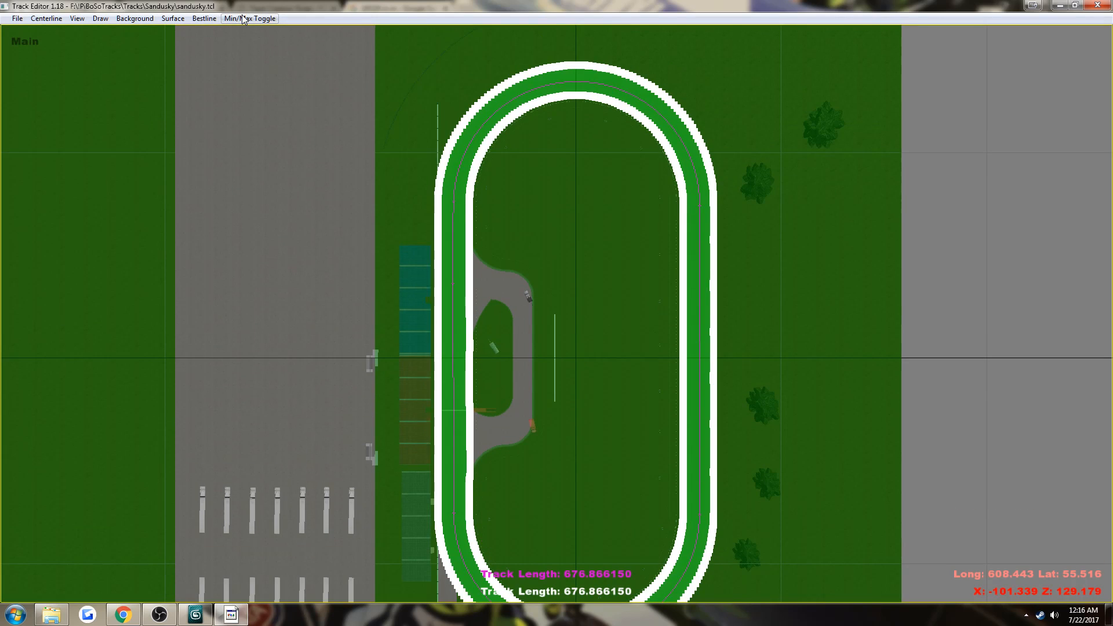
Step: Close Track Editor and minimize the browser window to get back to File Explorer
click(135, 19)
click(319, 5)
click(1101, 5)
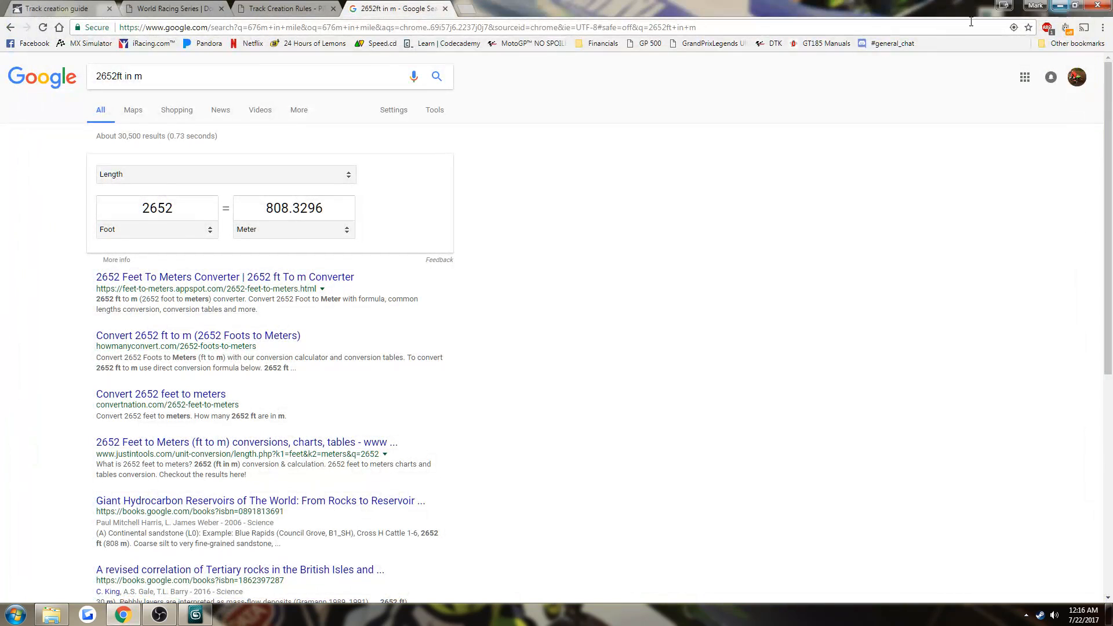
click(1063, 6)
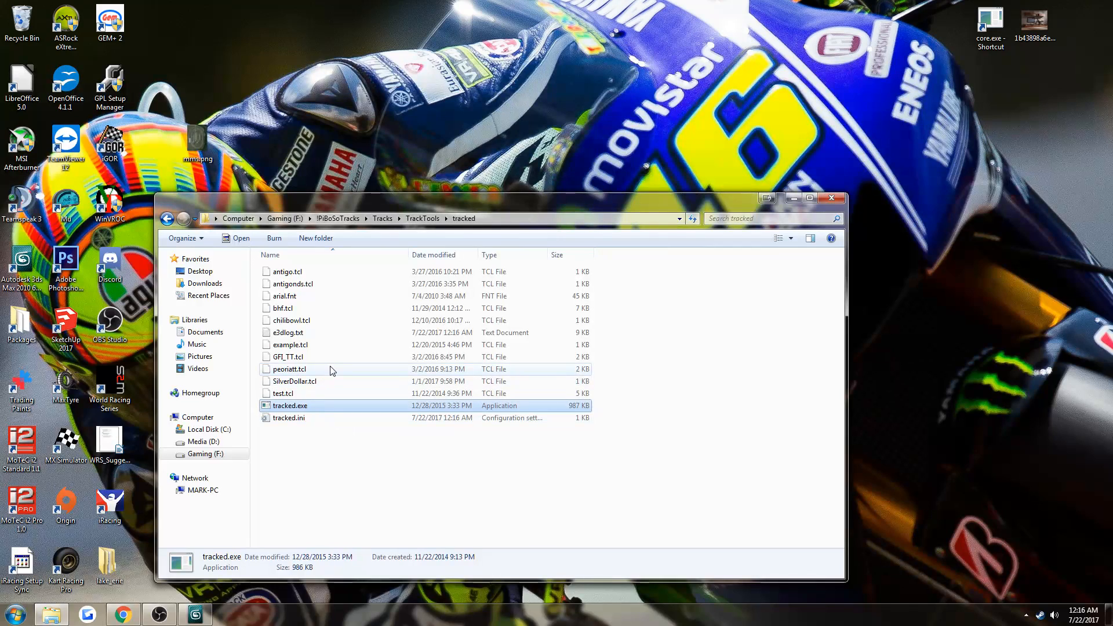
Step: Open the Sandusky folder inside Tracks in File Explorer and select background.edf
click(383, 220)
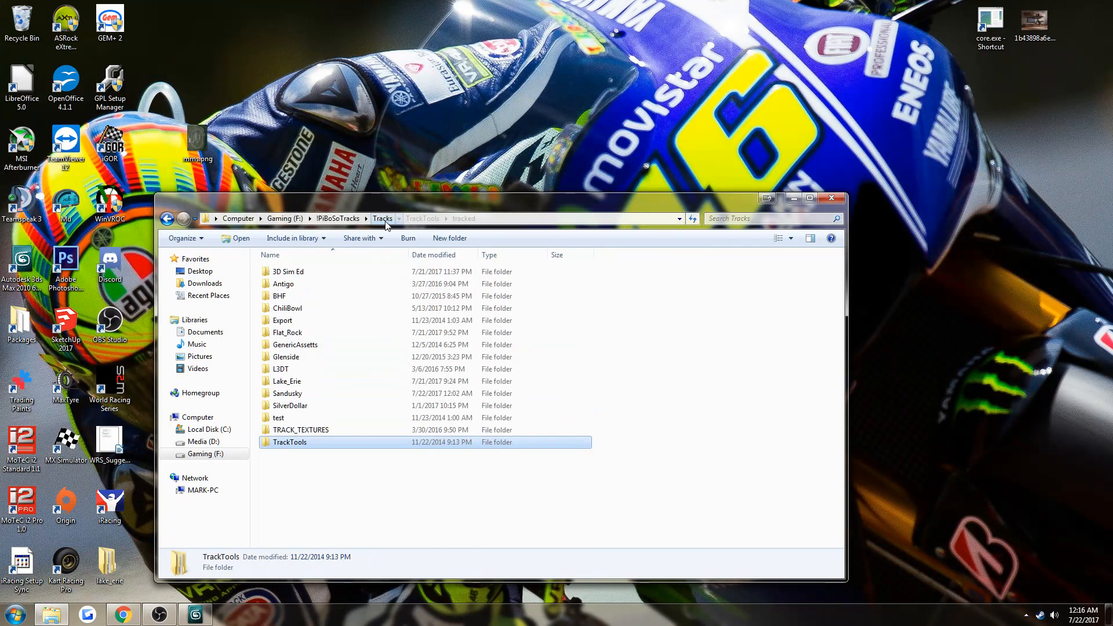
double_click(294, 392)
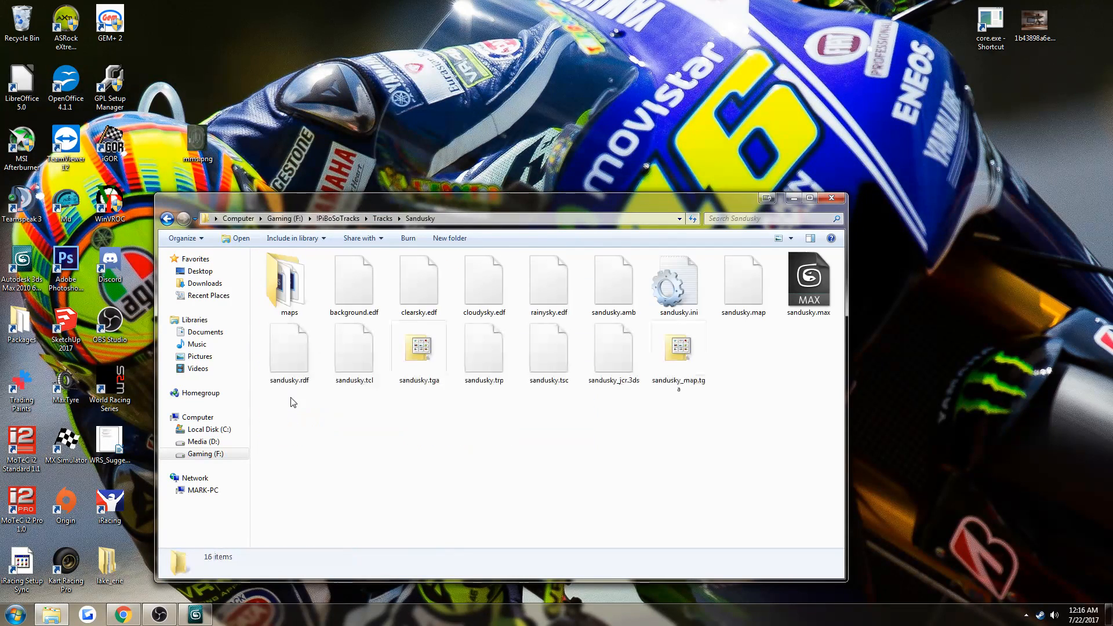
click(350, 307)
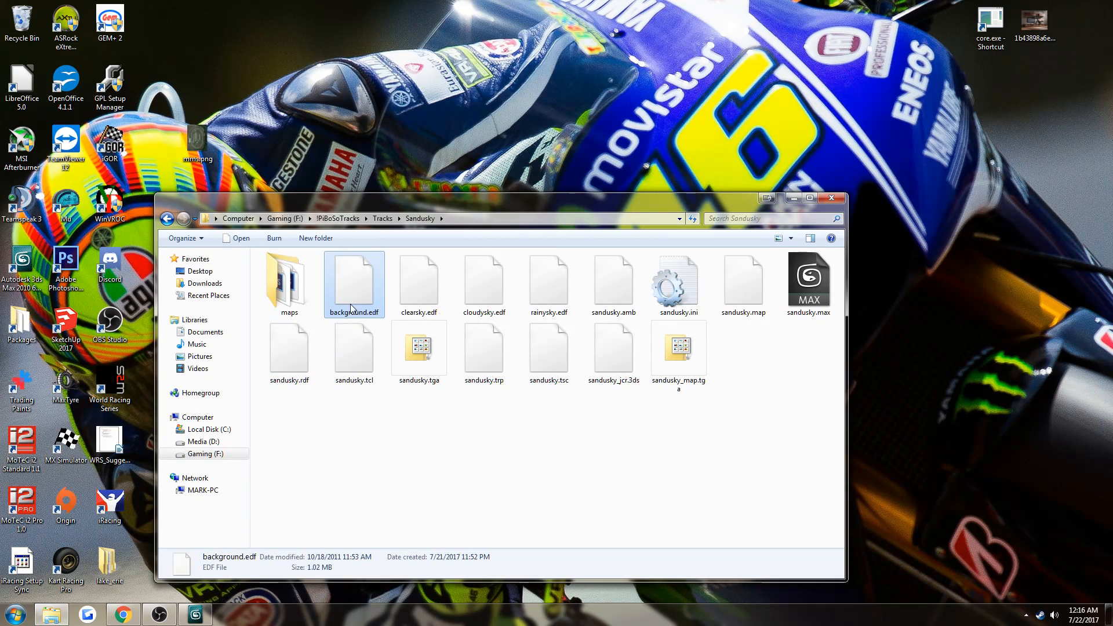
Step: Select and copy all the Sandusky track files except the maps folder, sandusky.max, sandusky.tcl and sandusky_jcr.3ds
ctrl+click(413, 298)
ctrl+click(479, 295)
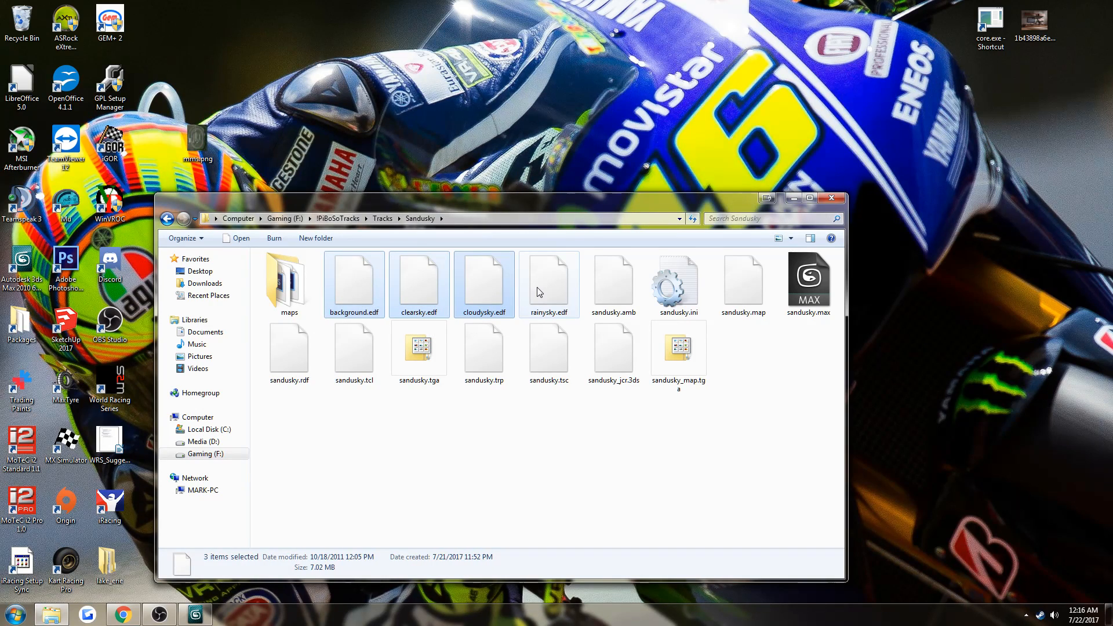
ctrl+click(539, 293)
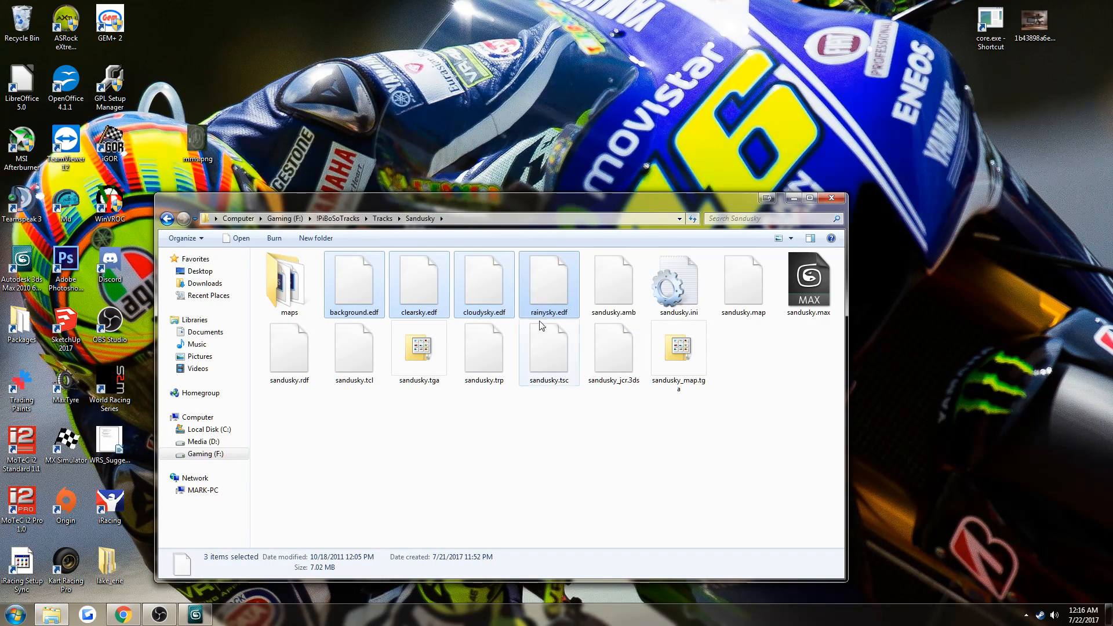
ctrl+click(618, 300)
ctrl+click(667, 288)
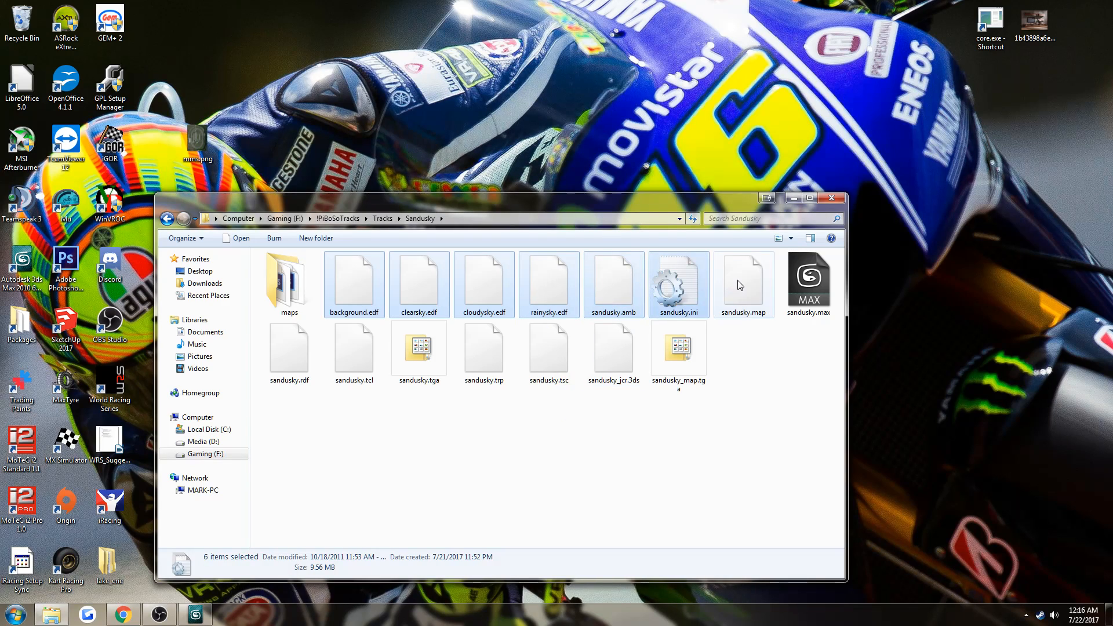
ctrl+click(737, 285)
ctrl+click(287, 362)
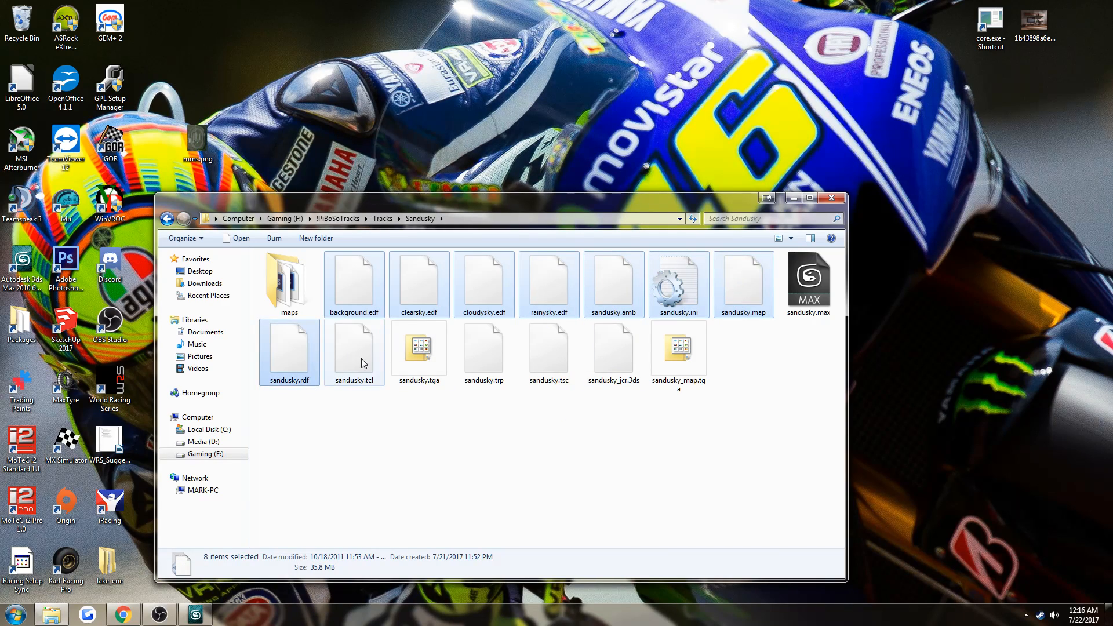
ctrl+click(434, 360)
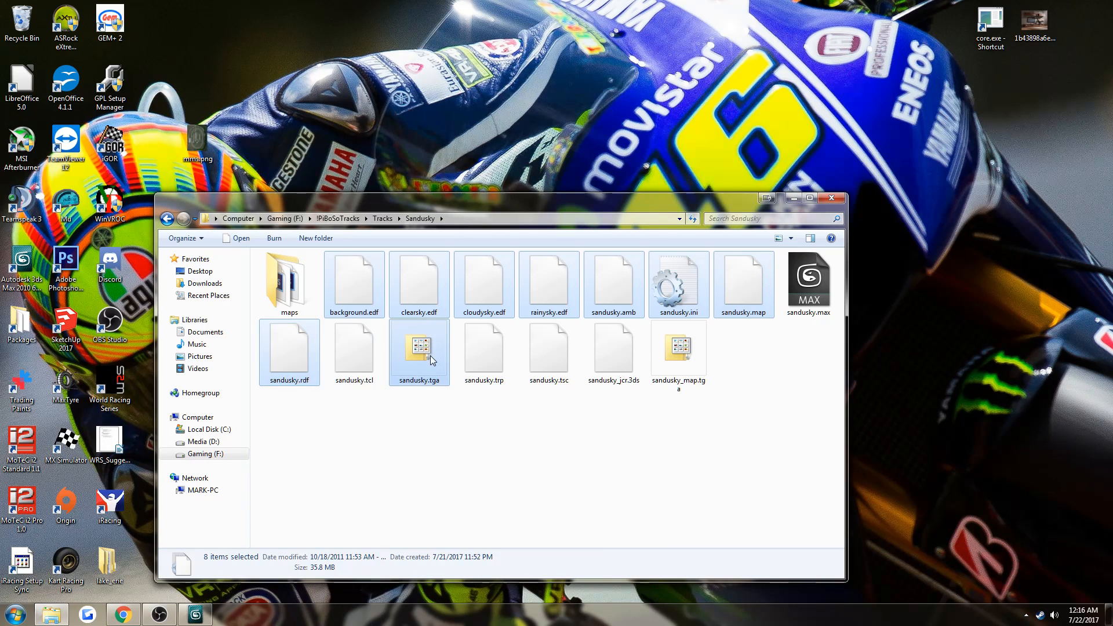
ctrl+click(497, 355)
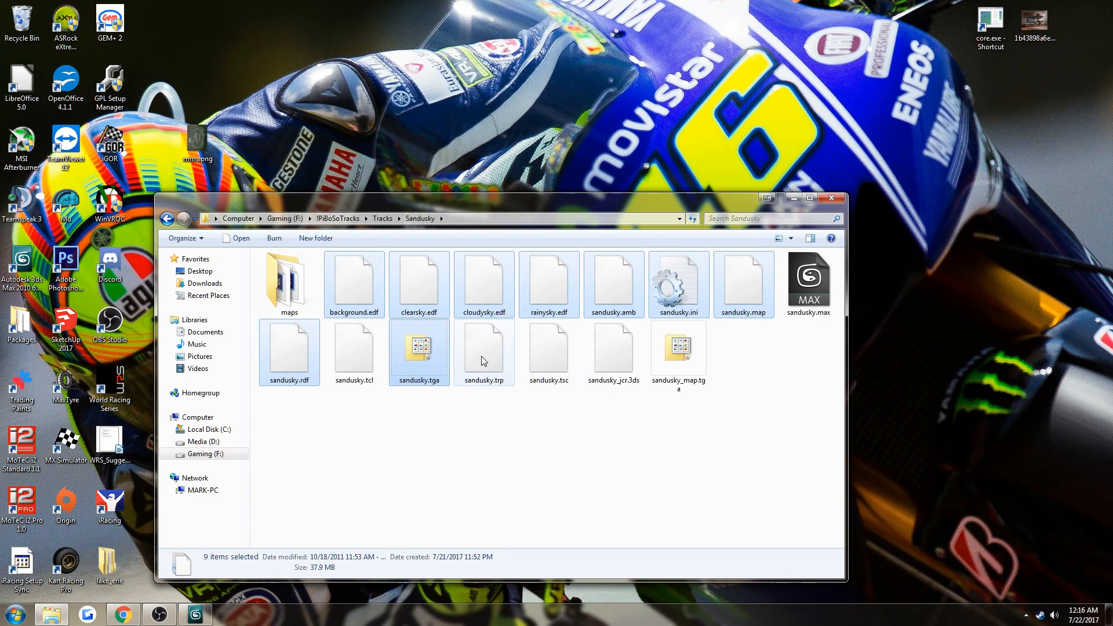
ctrl+click(555, 353)
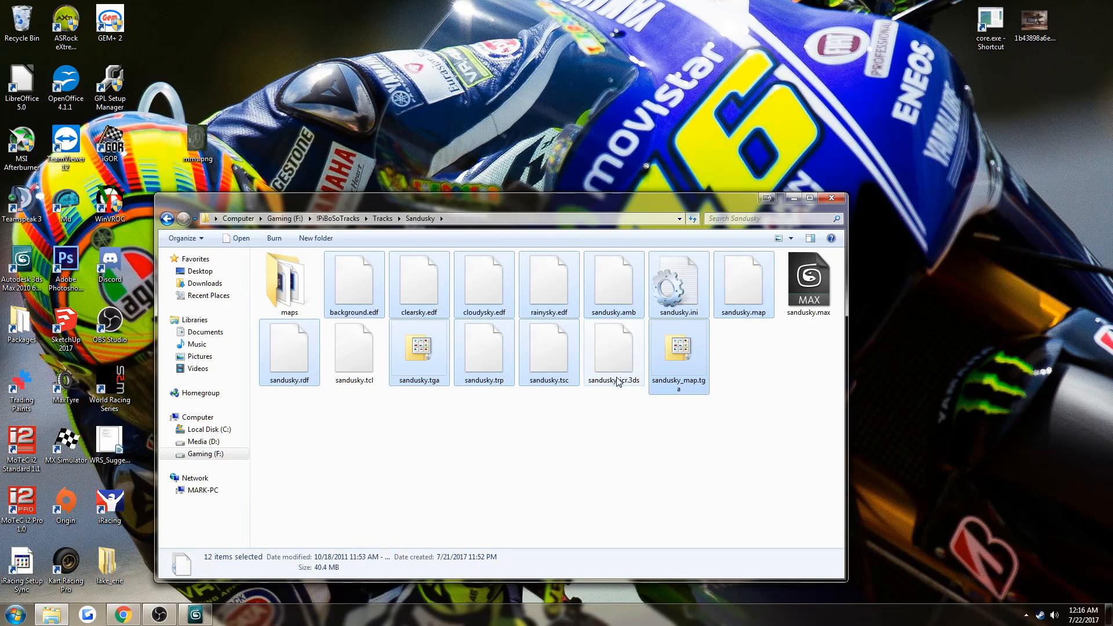
right_click(672, 360)
click(684, 464)
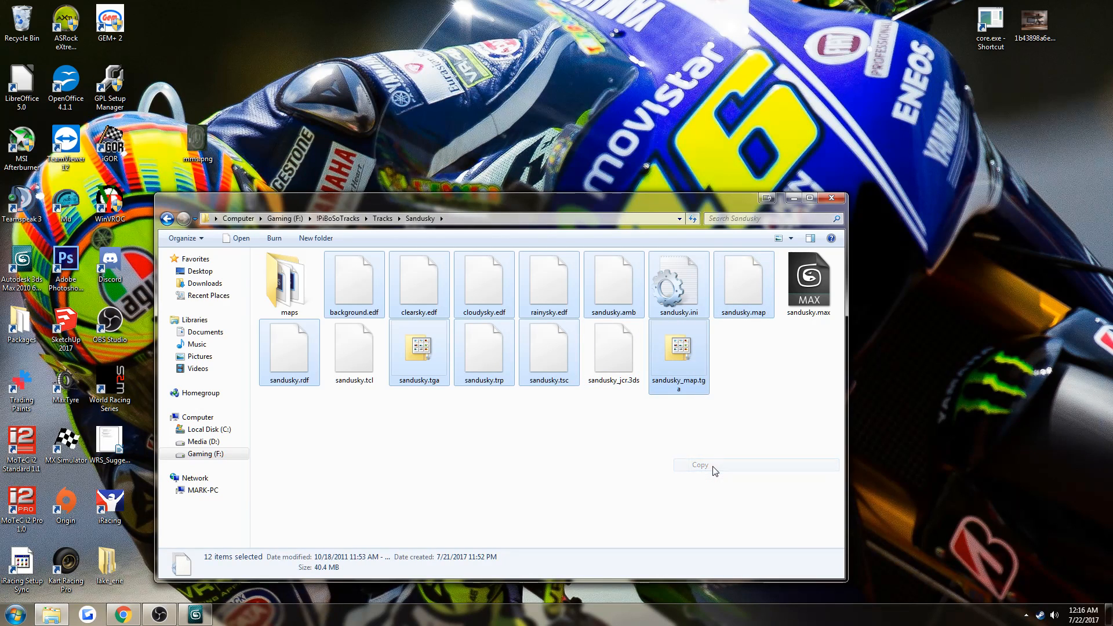
Step: Open the tracks folder inside WRSB11\wrs on the Gaming (F:) drive
click(215, 455)
scroll(294, 544, down, 1)
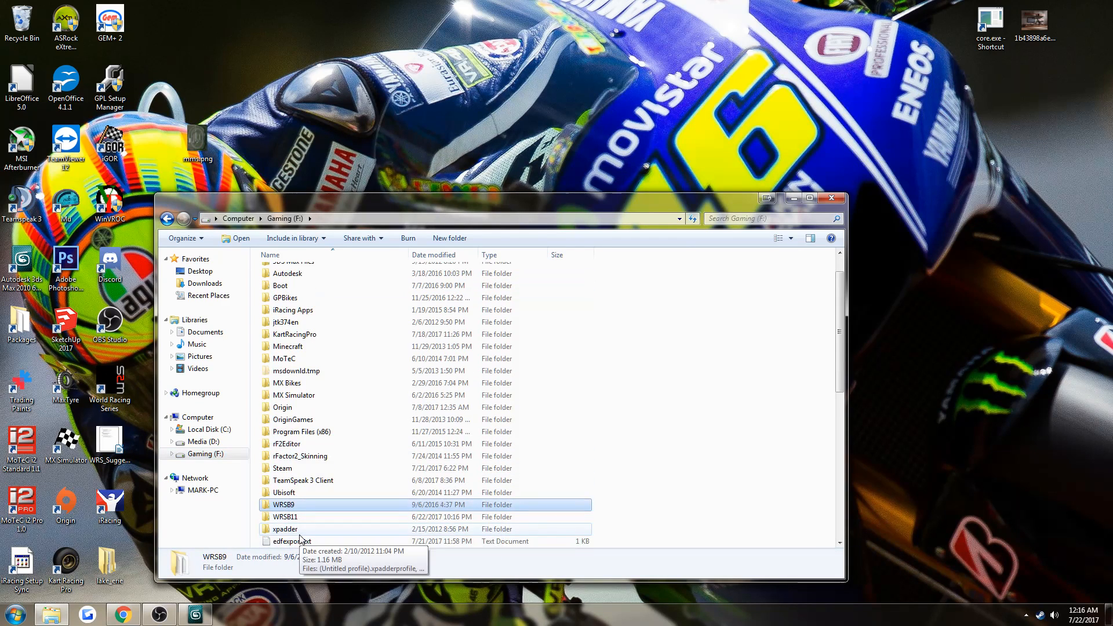
double_click(300, 526)
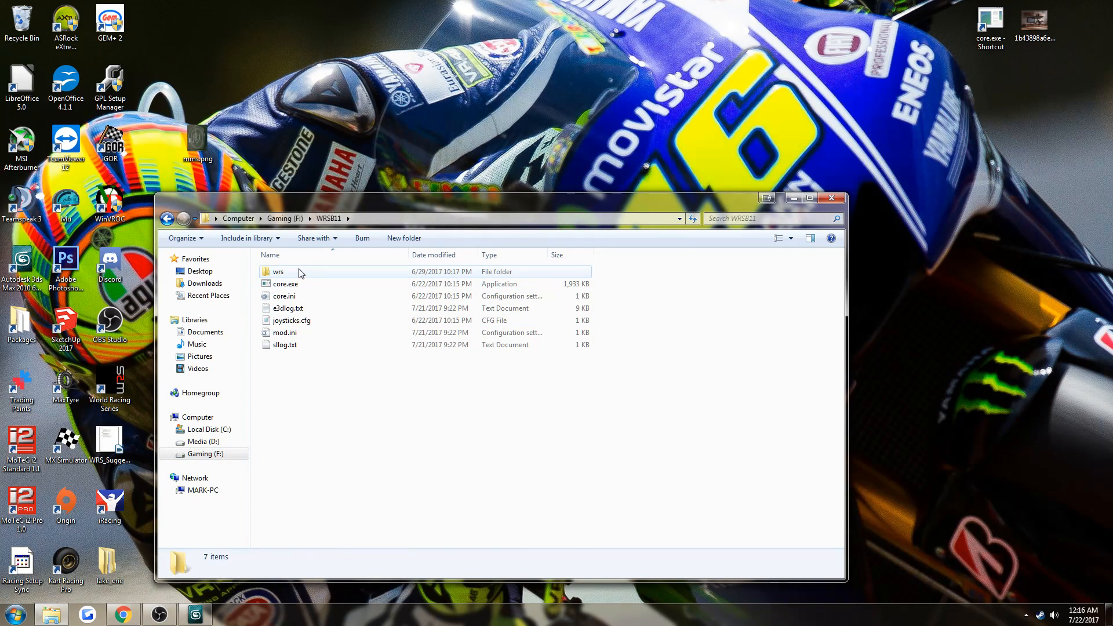
double_click(299, 271)
double_click(287, 320)
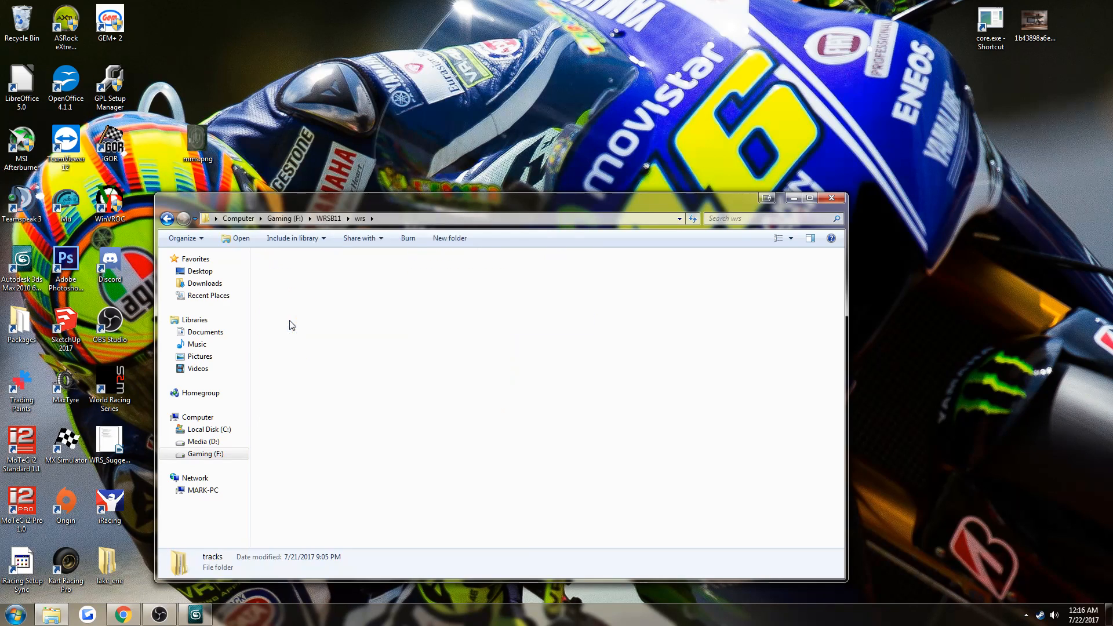
Step: Create a new folder named Sandusky in the WRSB11 tracks folder
right_click(323, 448)
mouse_move(352, 419)
click(510, 419)
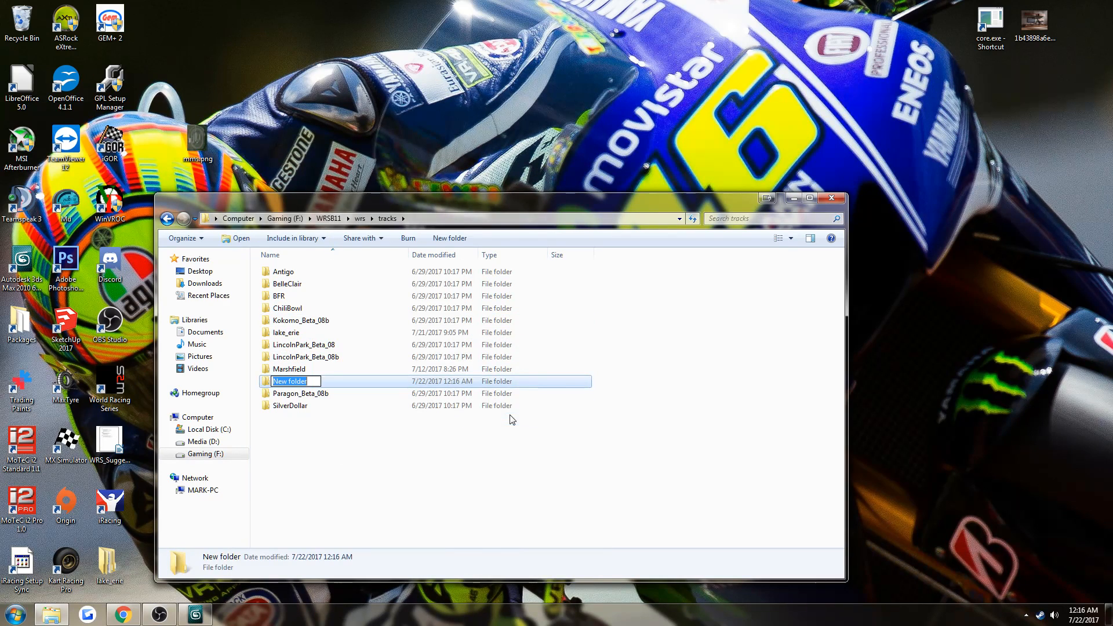
text(sandusky)
key(Return)
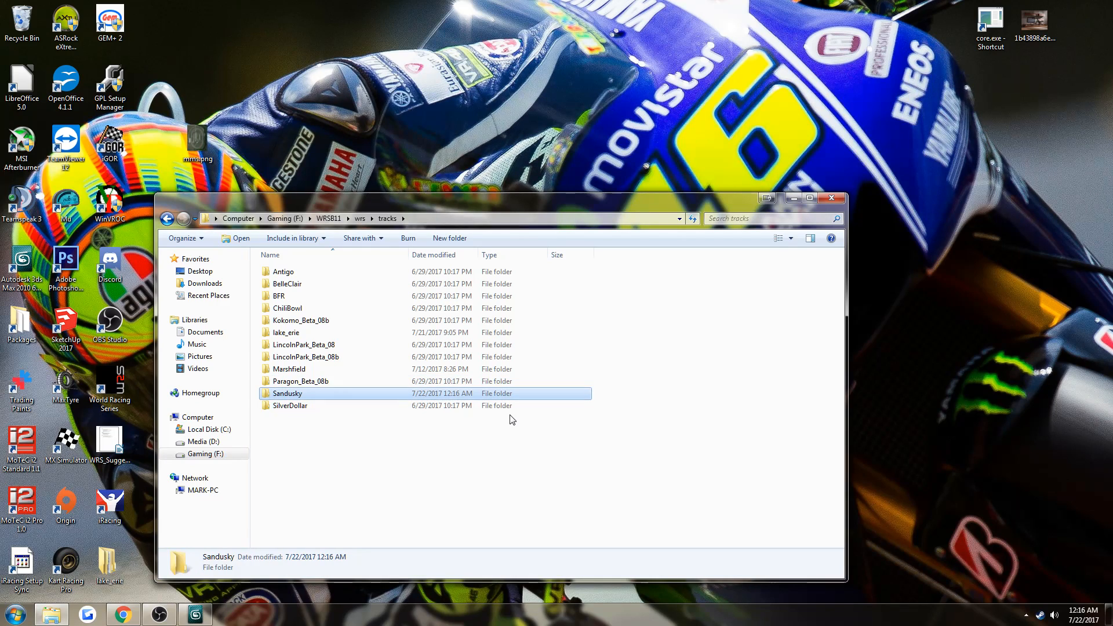
Step: Open the new Sandusky folder and paste the copied track files into it
double_click(295, 397)
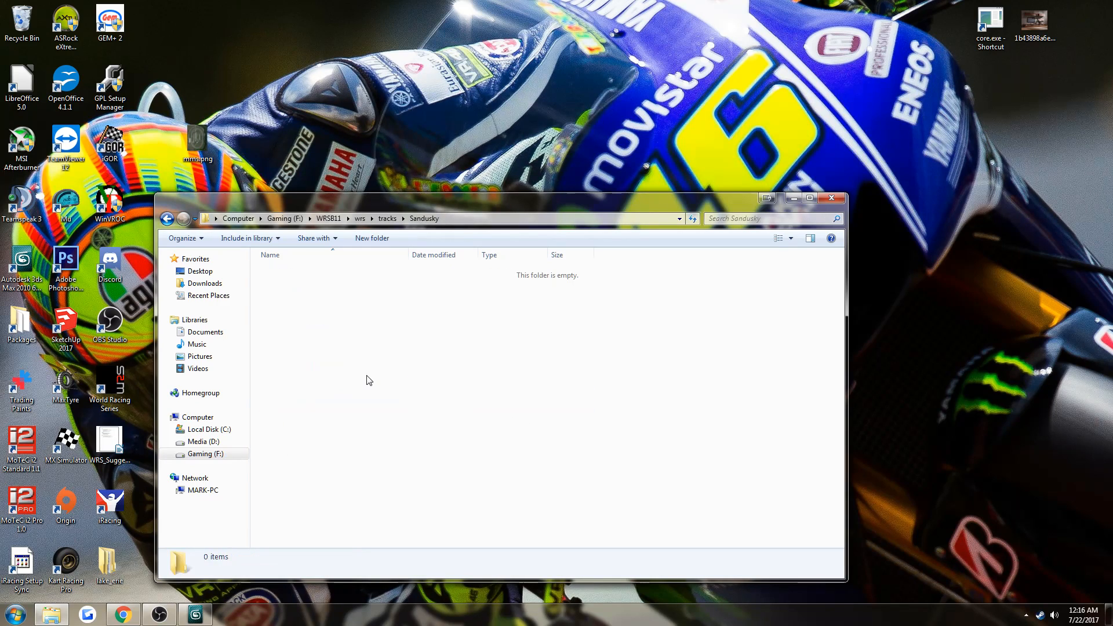
key(ctrl+v)
click(549, 461)
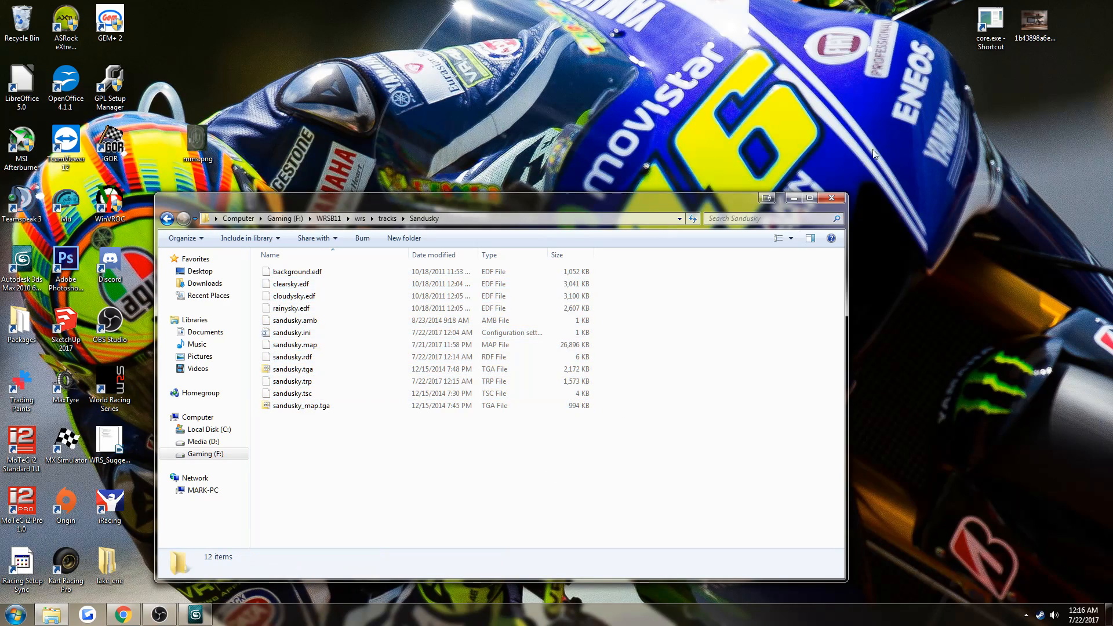
Step: Launch World Racing Series from the core.exe shortcut on the desktop
double_click(996, 28)
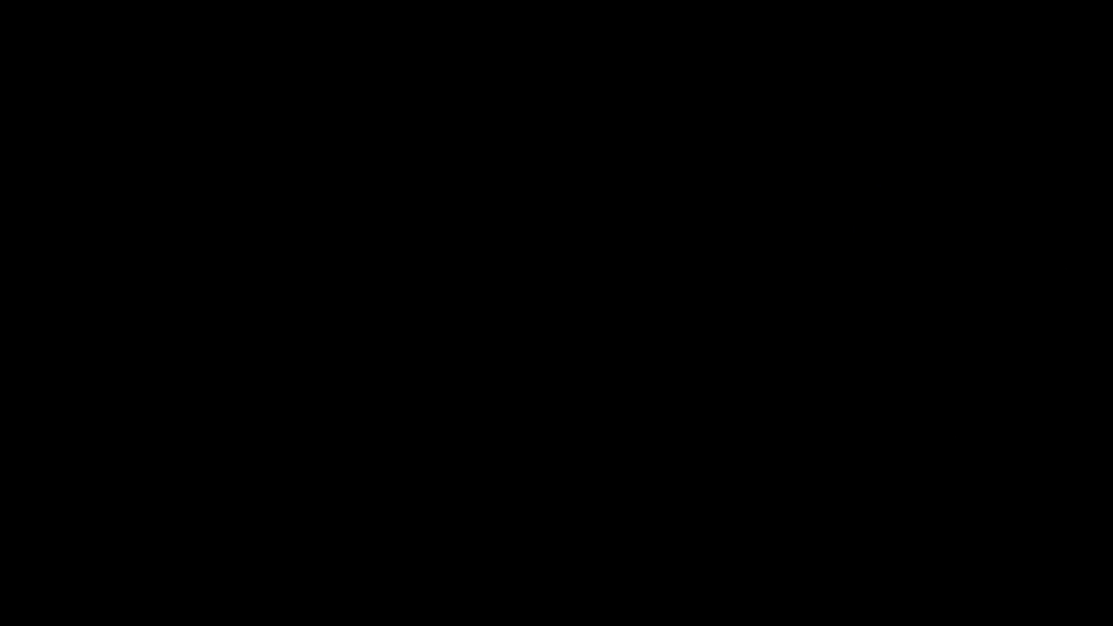